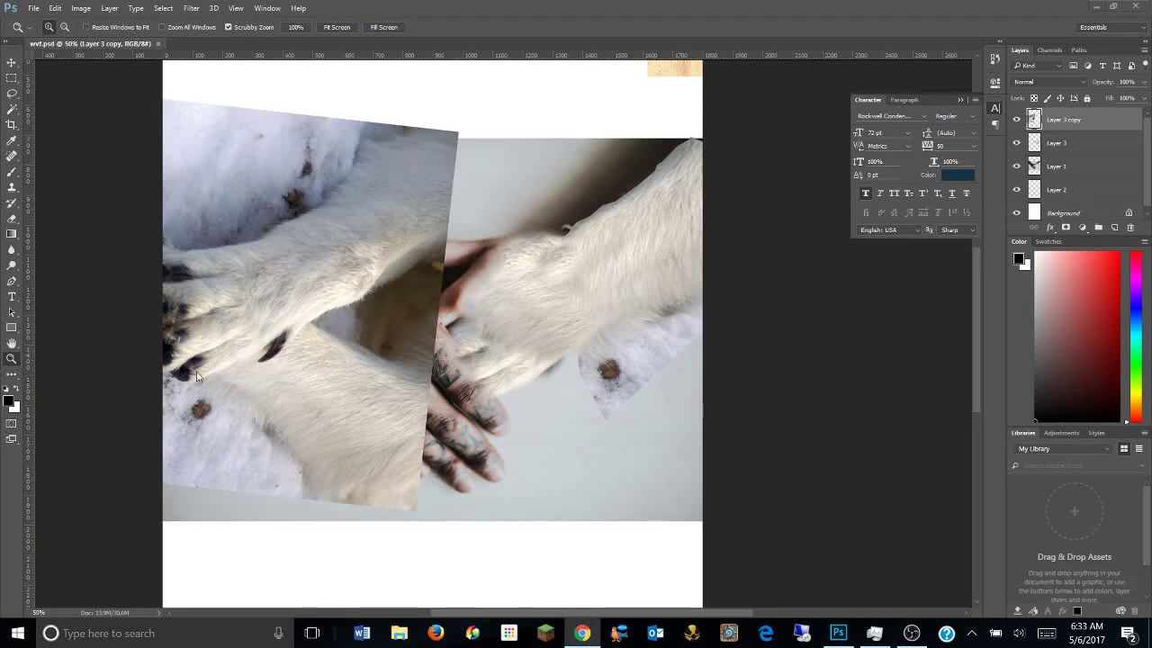
Move the snow-paw layer left and down, then zoom in on the paw.
key(v)
mouse_move(355, 236)
mouse_down()
mouse_move(204, 261)
mouse_move(315, 248)
mouse_up()
key(z)
click(225, 241)
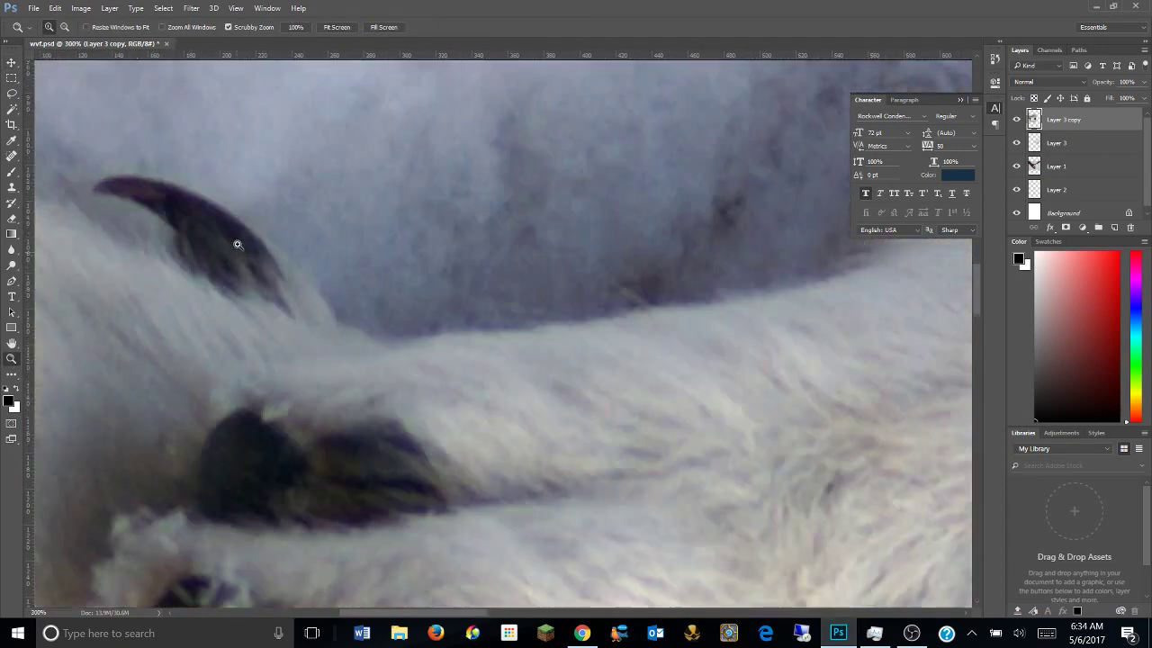
Trace a Polygonal Lasso selection around one dark claw, then zoom back out.
key(l)
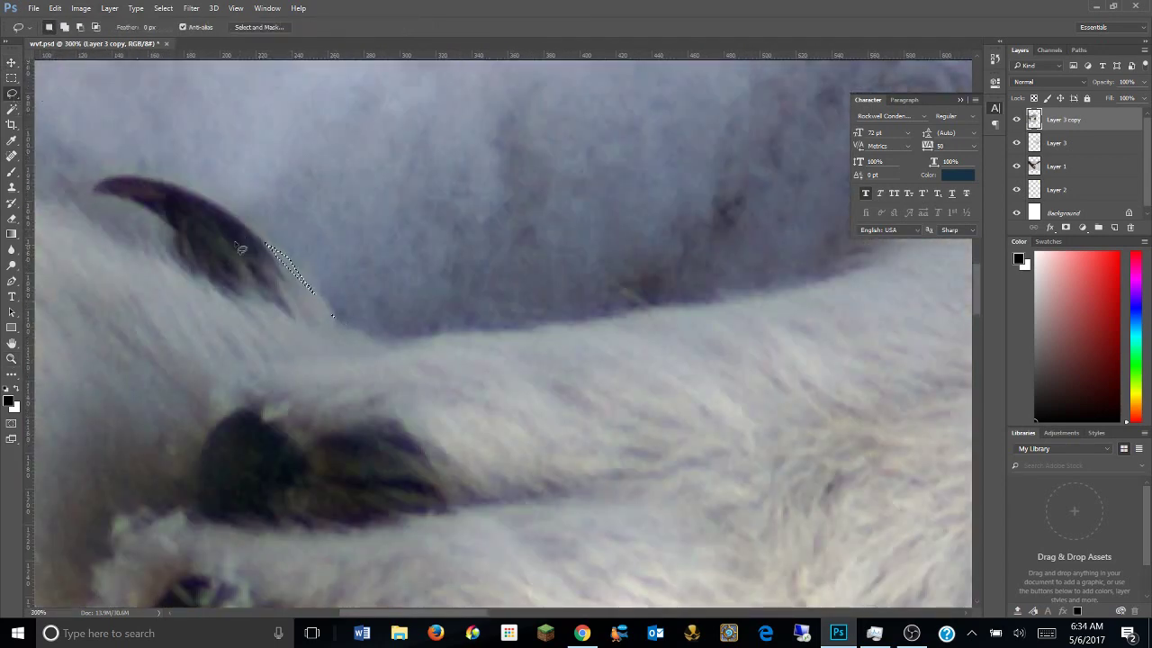
right_click(11, 93)
click(63, 108)
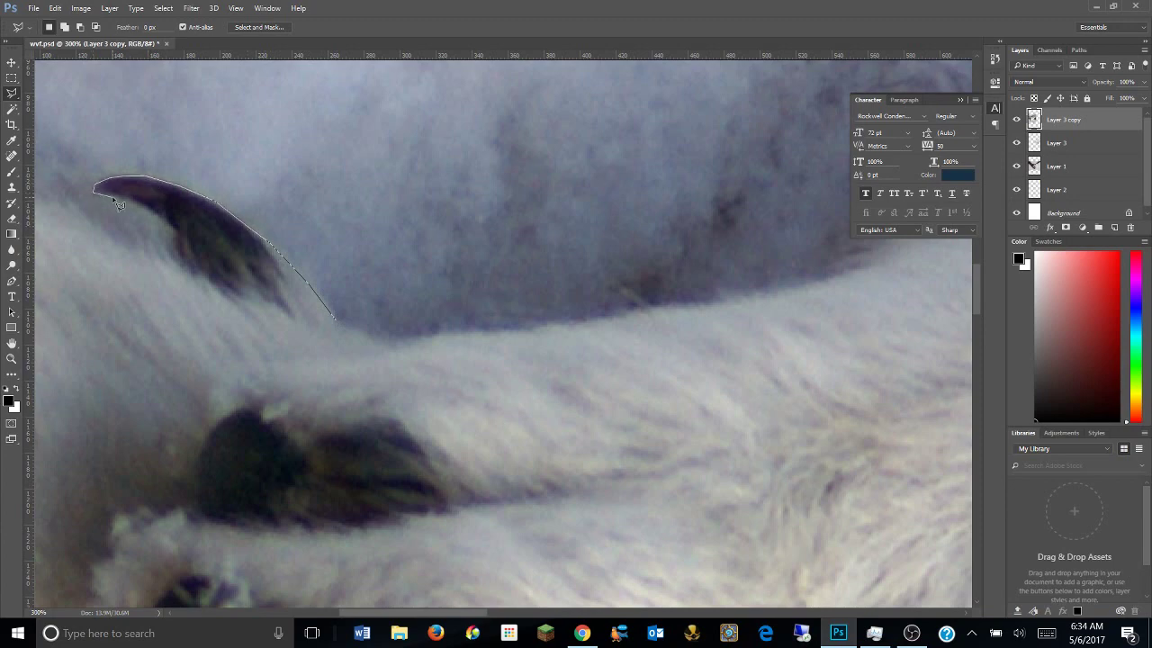
double_click(320, 334)
key(z)
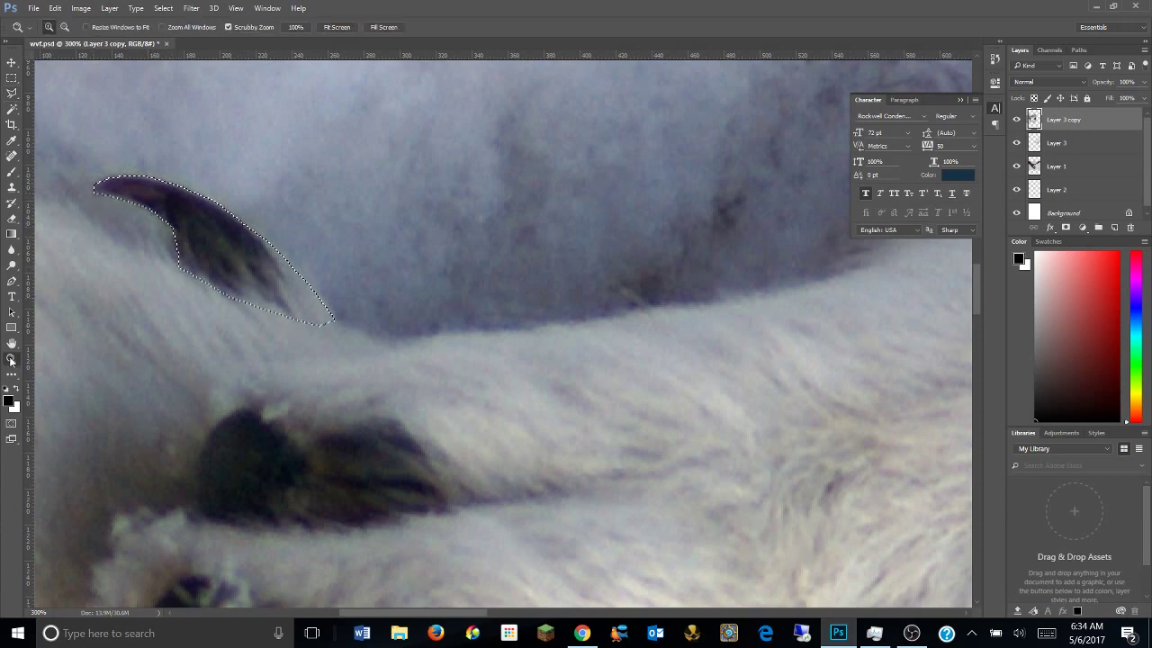
key(ctrl+minus)
key(ctrl+minus)
key(ctrl+minus)
Shift Layer 3 and Layer 1 together on the canvas and toggle the hands photo visibility.
key(v)
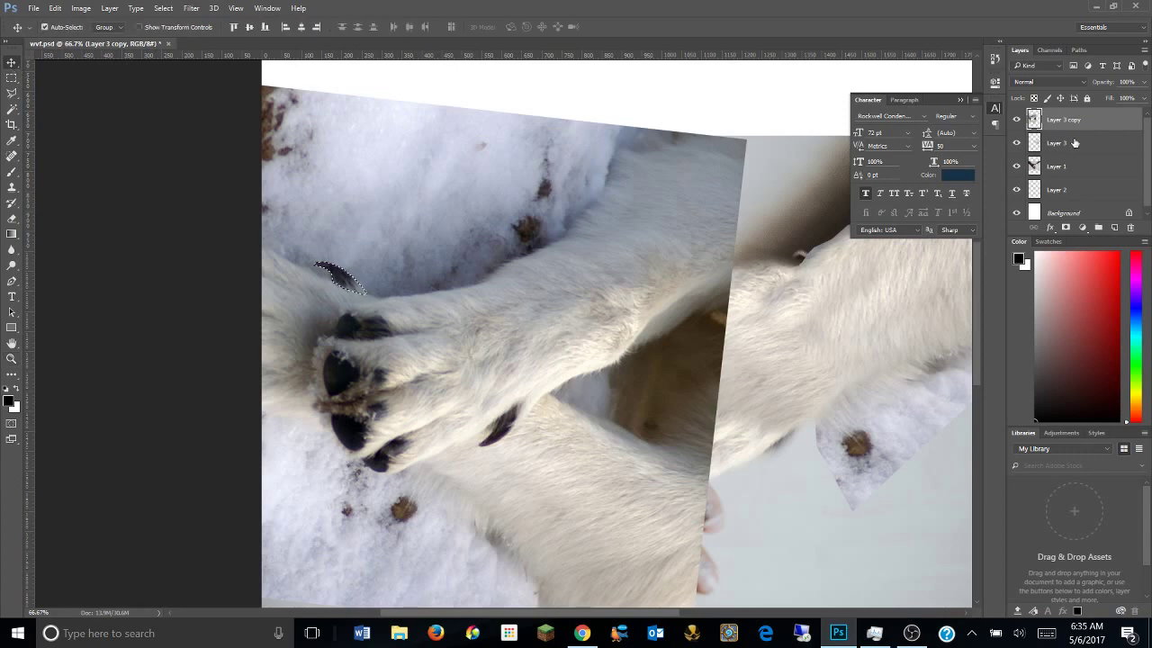
click(1071, 166)
ctrl+click(1071, 142)
mouse_move(533, 613)
mouse_down()
mouse_move(655, 619)
mouse_move(573, 620)
mouse_up()
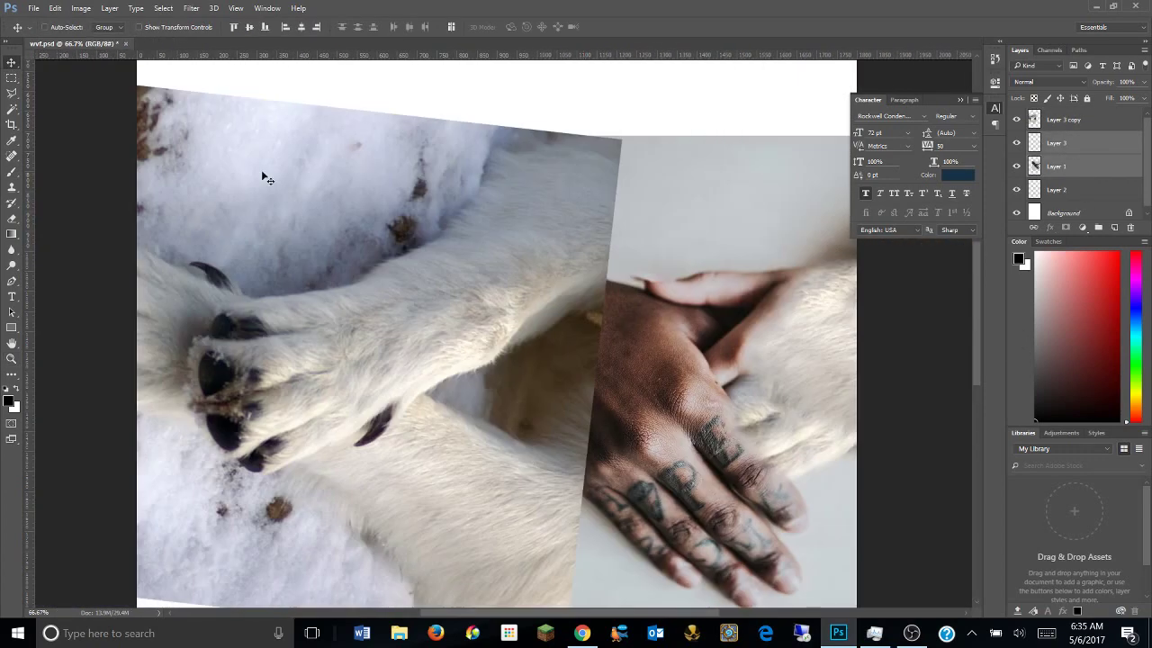
click(163, 8)
click(1067, 119)
click(1017, 166)
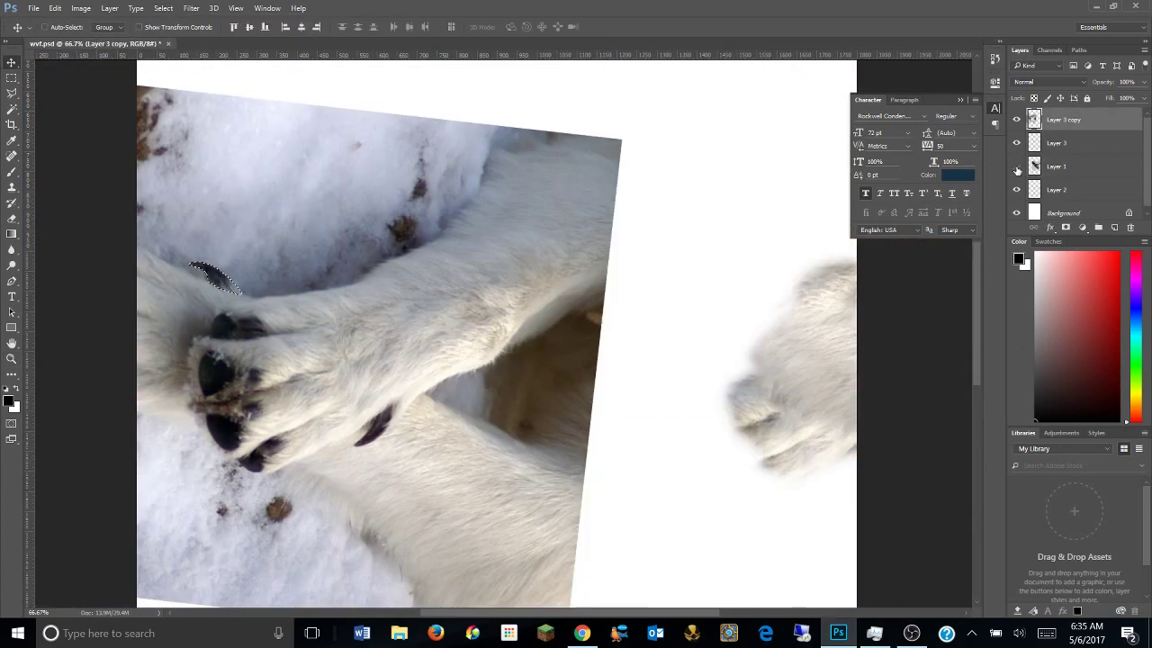
click(1017, 166)
With the Clone Stamp tool, inspect the leg-hand seam at zoom with Layer 3 active.
click(12, 187)
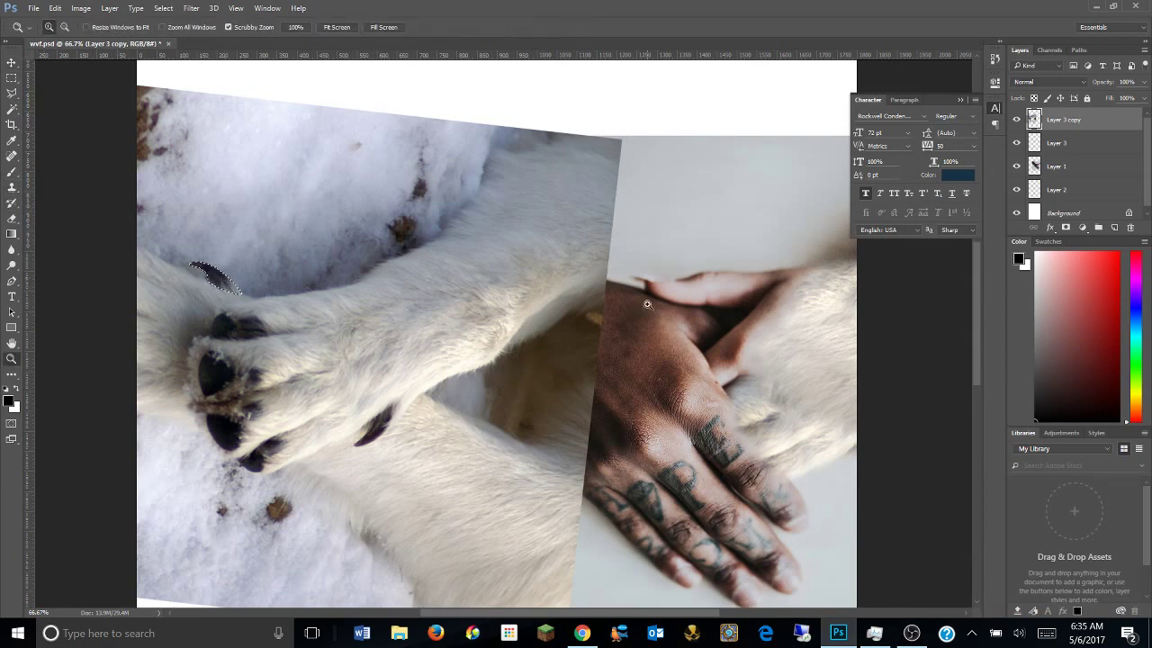
key(ctrl+plus)
key(ctrl+plus)
key(alt+bracketleft)
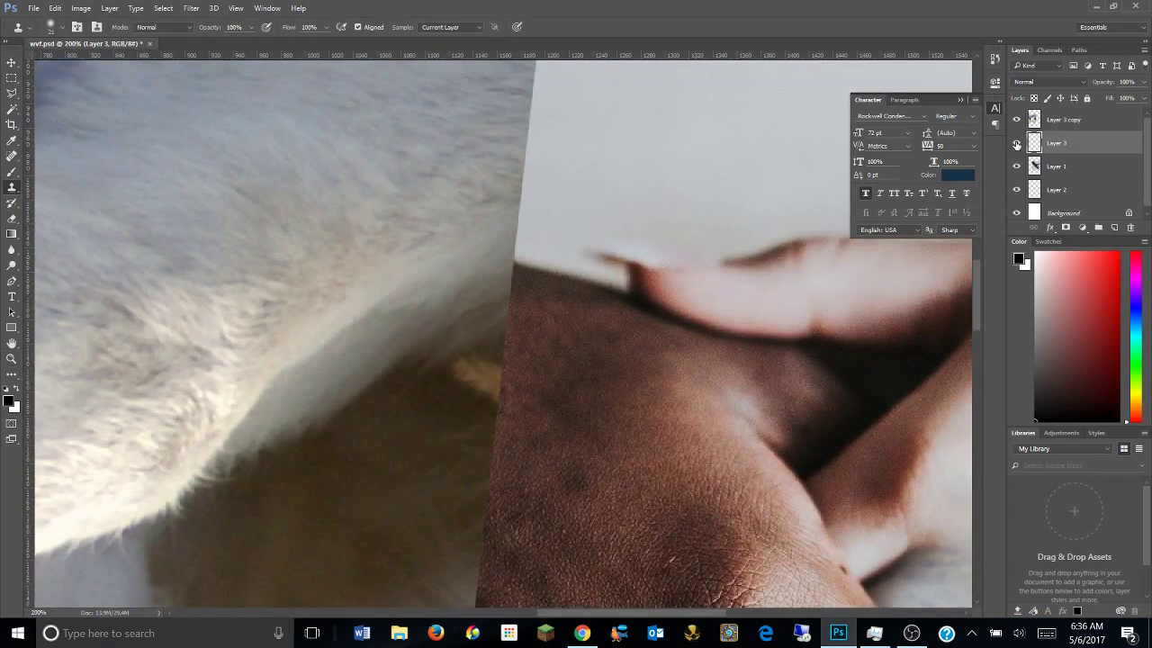
click(12, 358)
drag(81, 290, 108, 289)
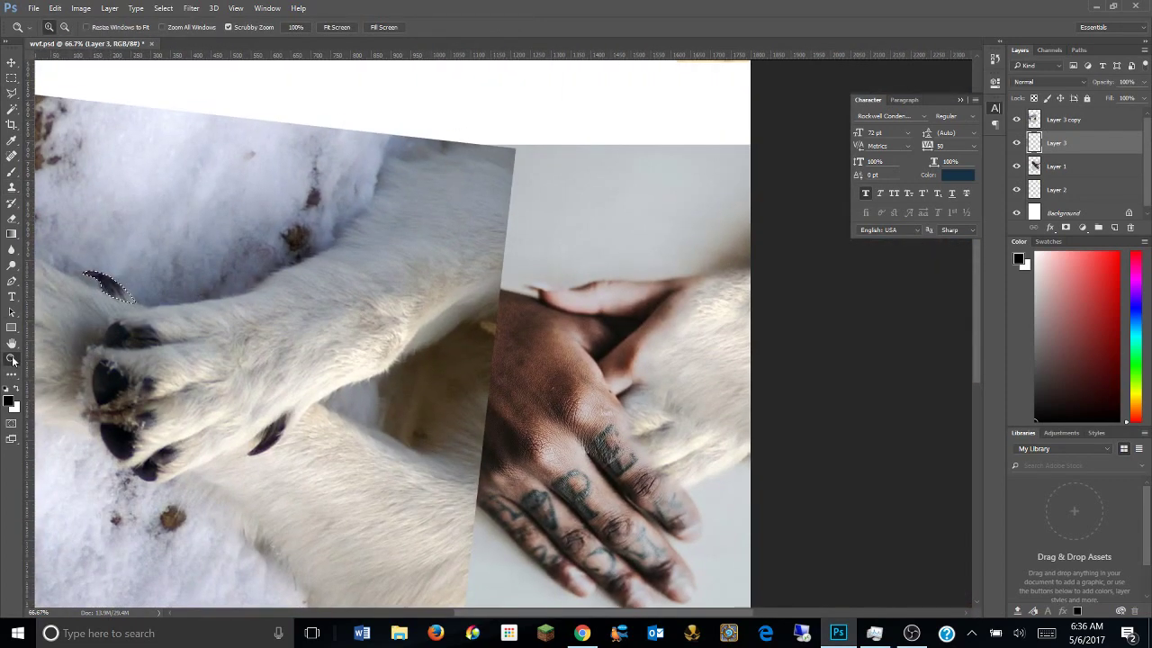
click(12, 188)
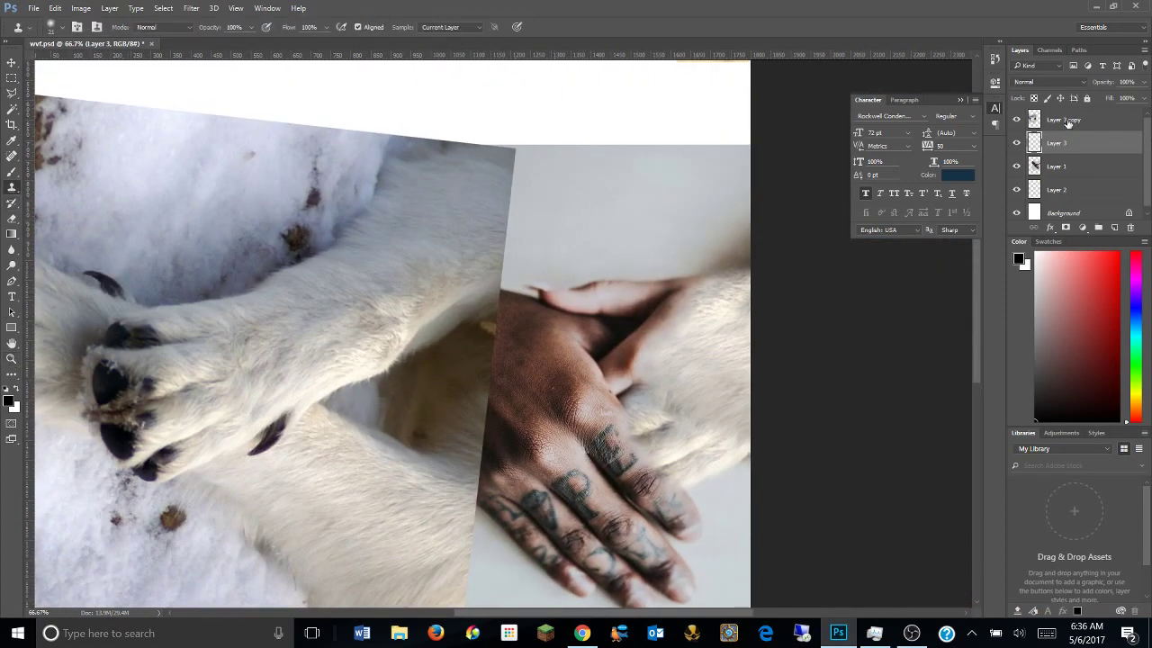
click(1069, 121)
key(alt+bracketleft)
Lasso the claw on the snow paw again with Layer 3 copy selected.
click(11, 92)
drag(83, 270, 133, 303)
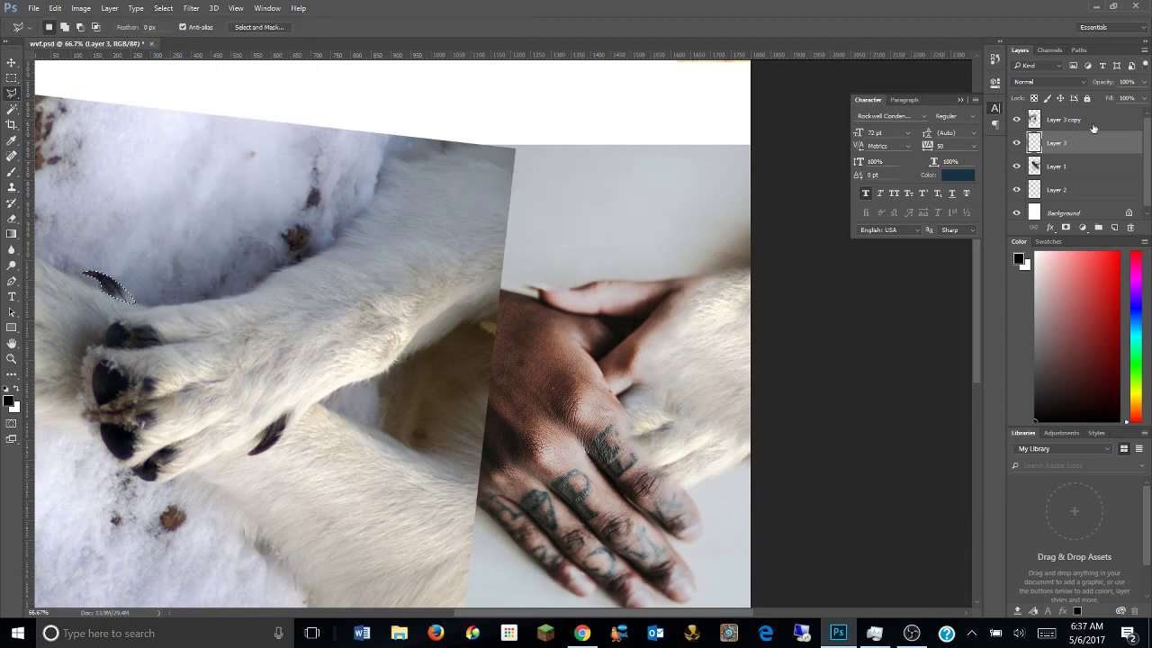
click(1093, 120)
Copy the claw to Layer 4, move it onto the hand, and rotate and enlarge it slightly.
key(ctrl+j)
key(v)
mouse_move(172, 147)
mouse_down()
mouse_move(576, 226)
mouse_move(557, 288)
mouse_move(589, 286)
mouse_move(586, 275)
mouse_up()
key(ctrl+t)
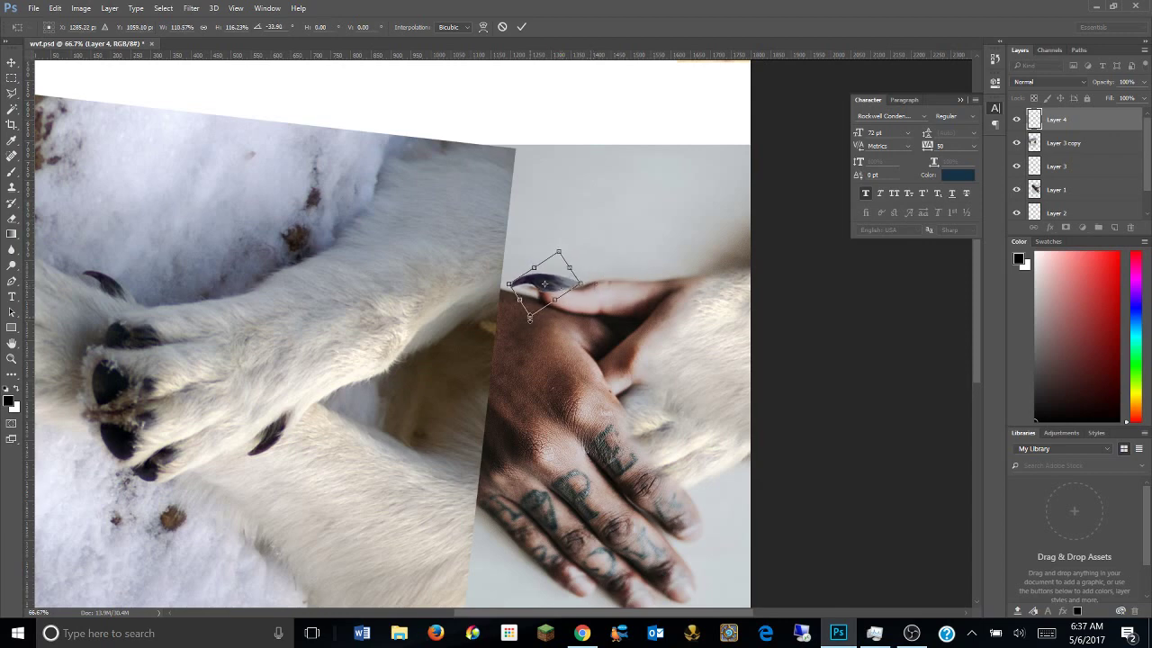
drag(530, 315, 537, 256)
key(Return)
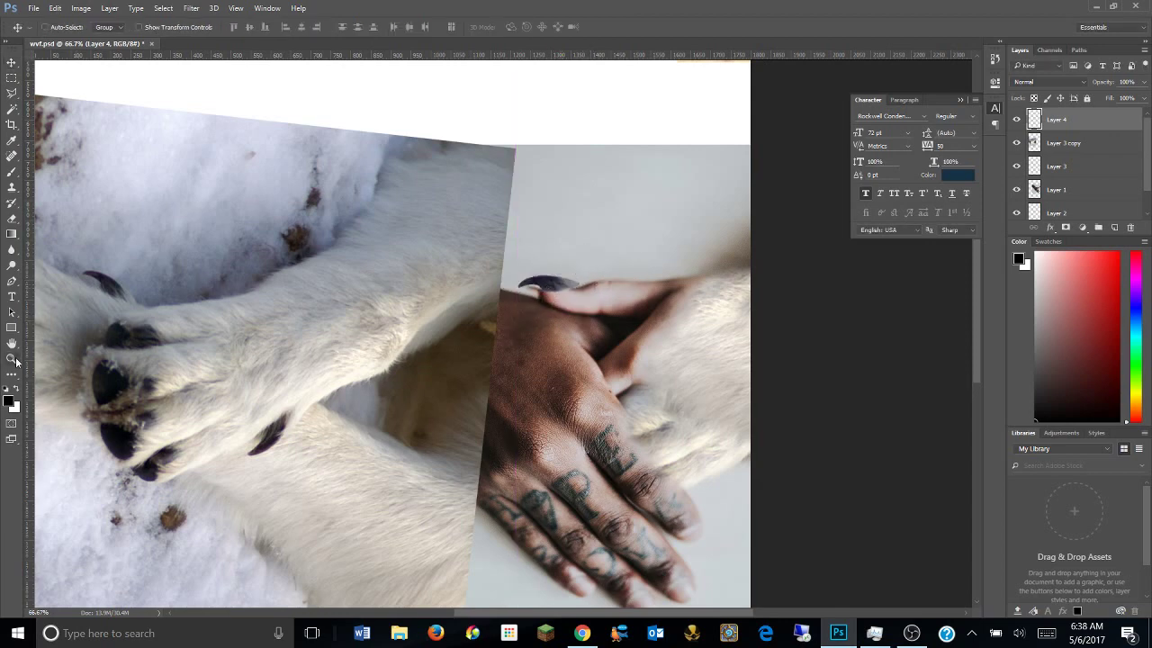
Nudge the claw slightly left onto the knuckle, then reselect Layer 4 alone.
click(15, 359)
click(564, 286)
click(12, 61)
drag(519, 288, 515, 288)
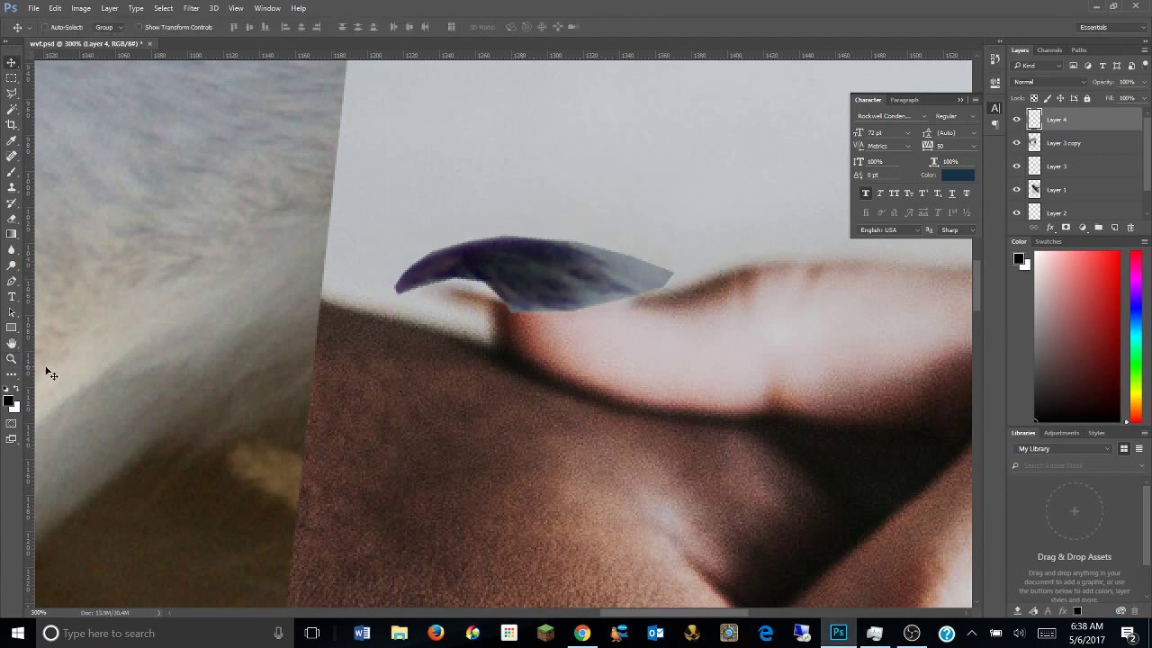
key(ctrl+minus)
key(ctrl+minus)
key(ctrl+minus)
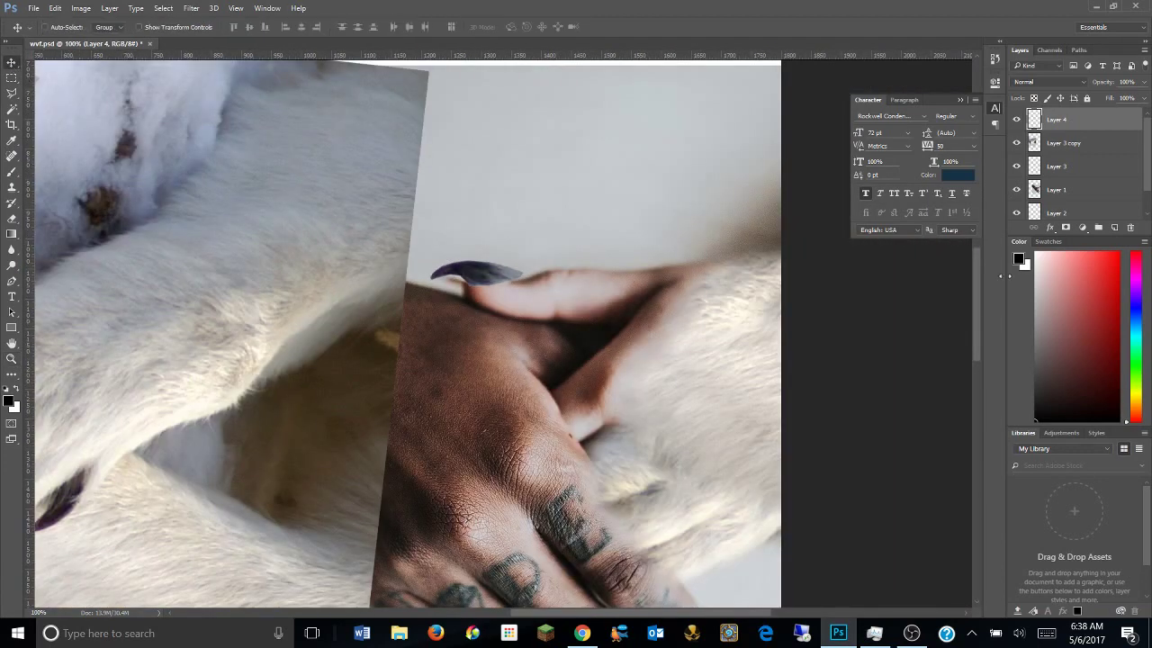
shift+click(1057, 212)
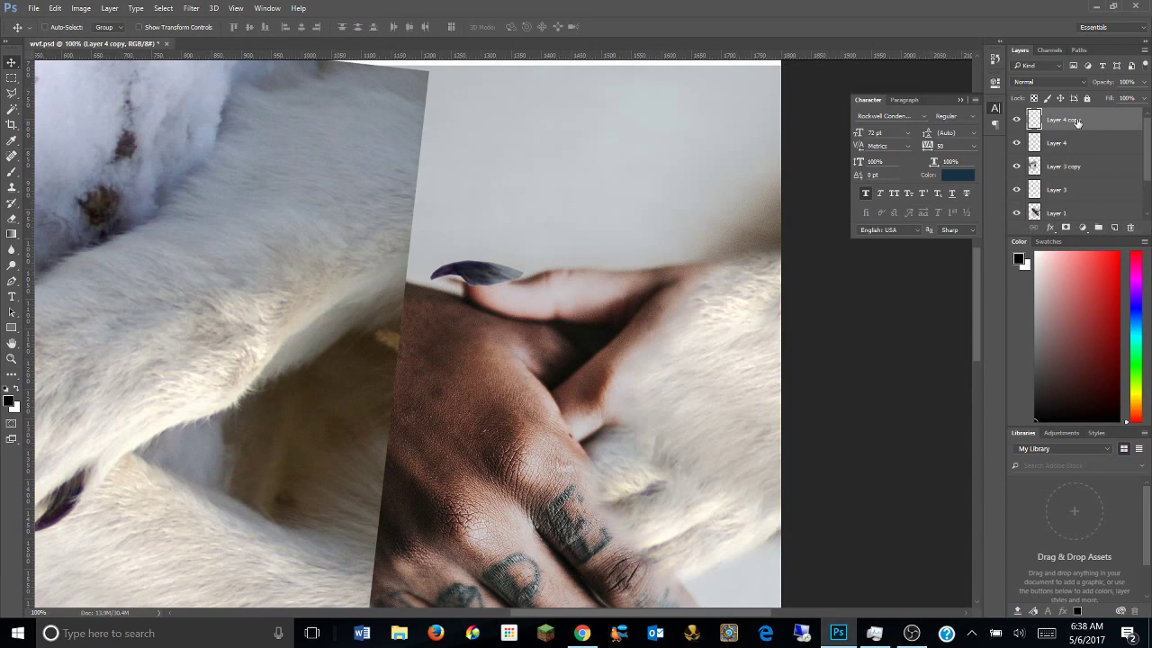
right_click(1093, 191)
click(880, 358)
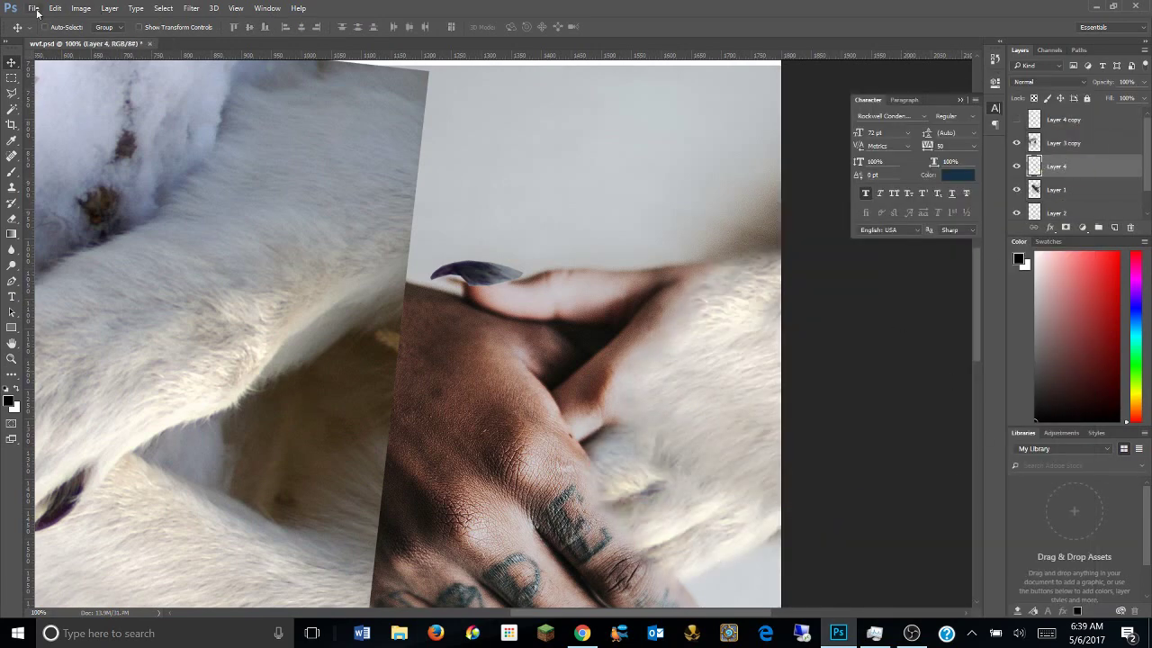
Add the Wolf_Paws photo to wvf.psd as a layer shifted left, and open the WvF folder.
key(ctrl+o)
double_click(180, 112)
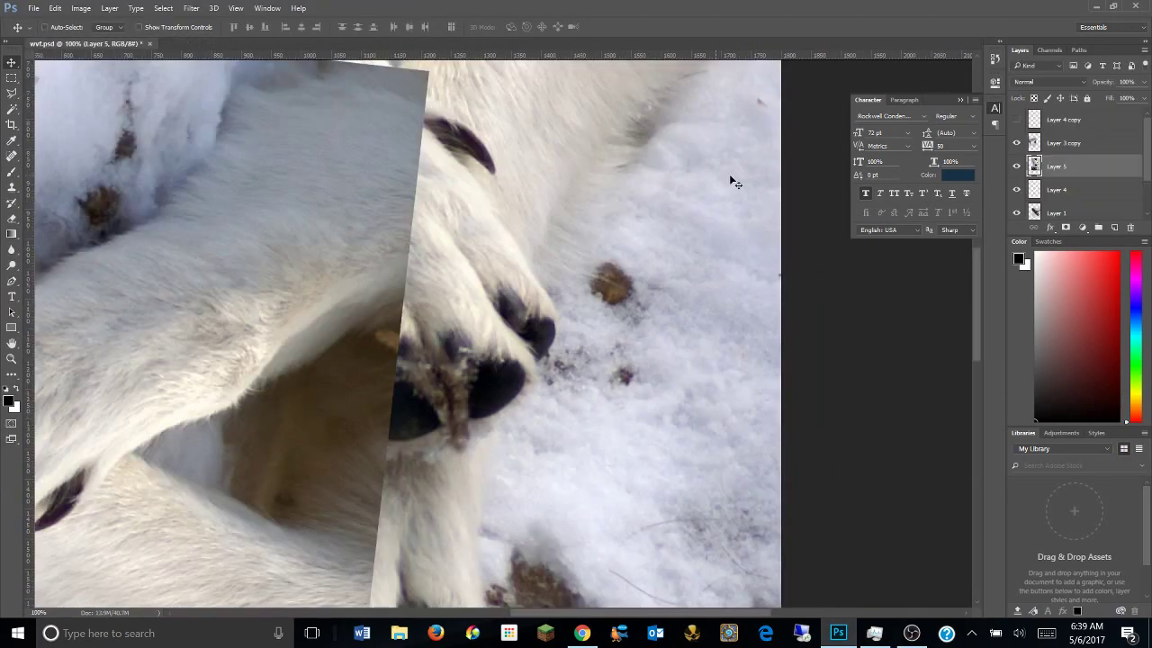
mouse_move(320, 249)
mouse_down()
mouse_move(440, 248)
mouse_move(498, 284)
mouse_up()
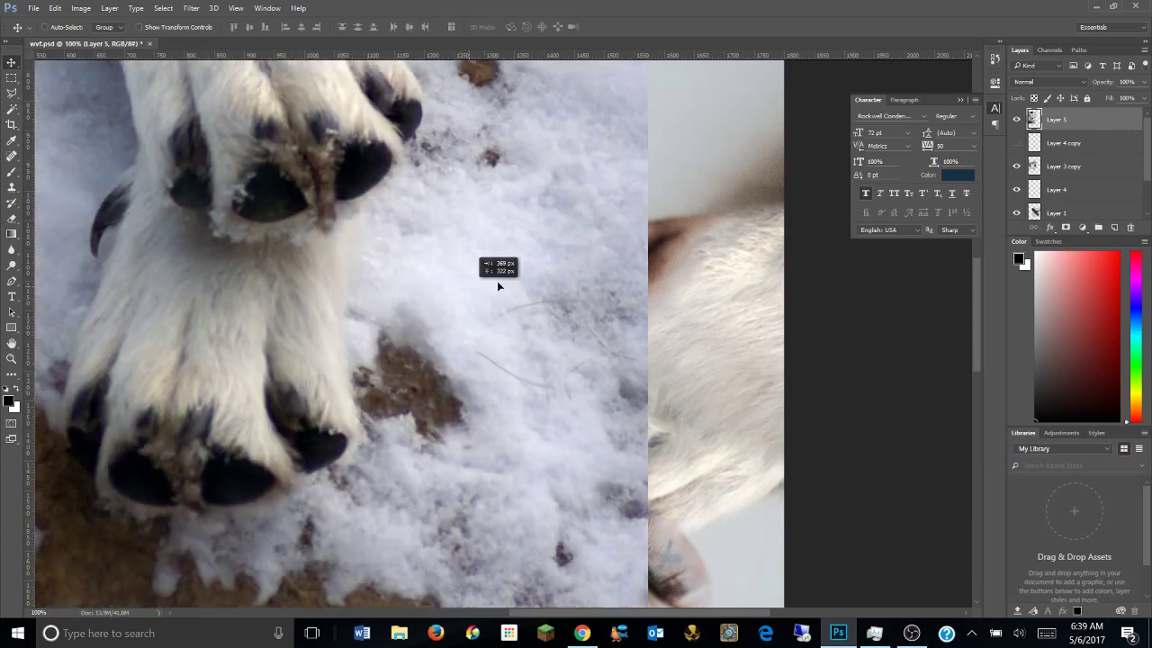
drag(498, 284, 98, 327)
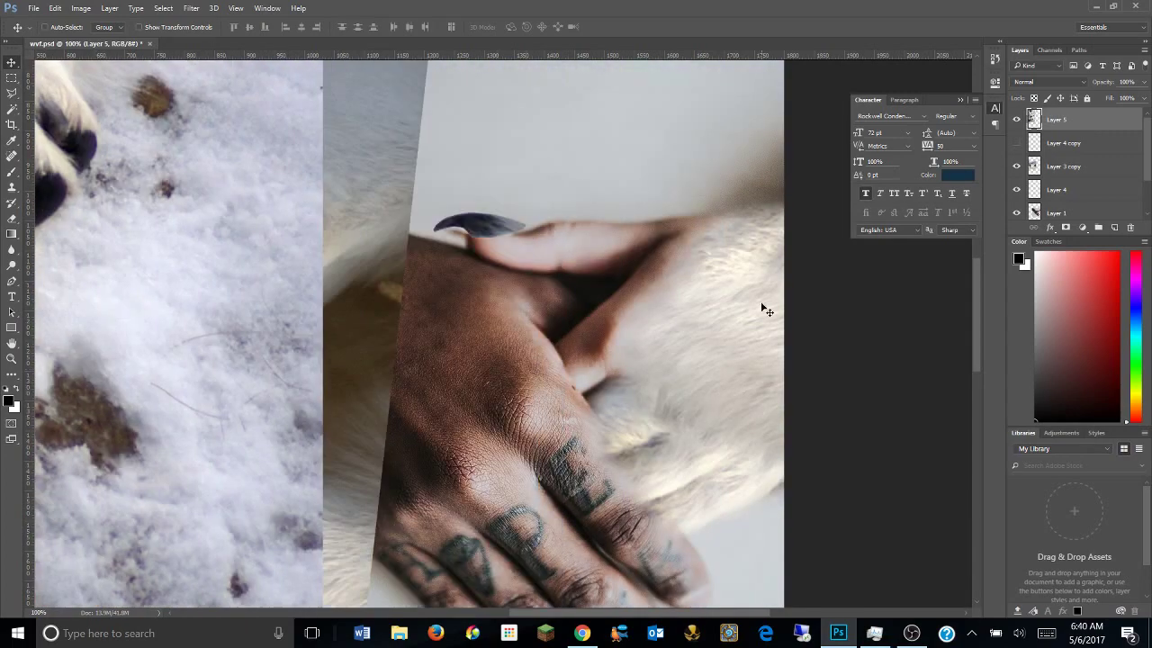
click(399, 633)
click(294, 274)
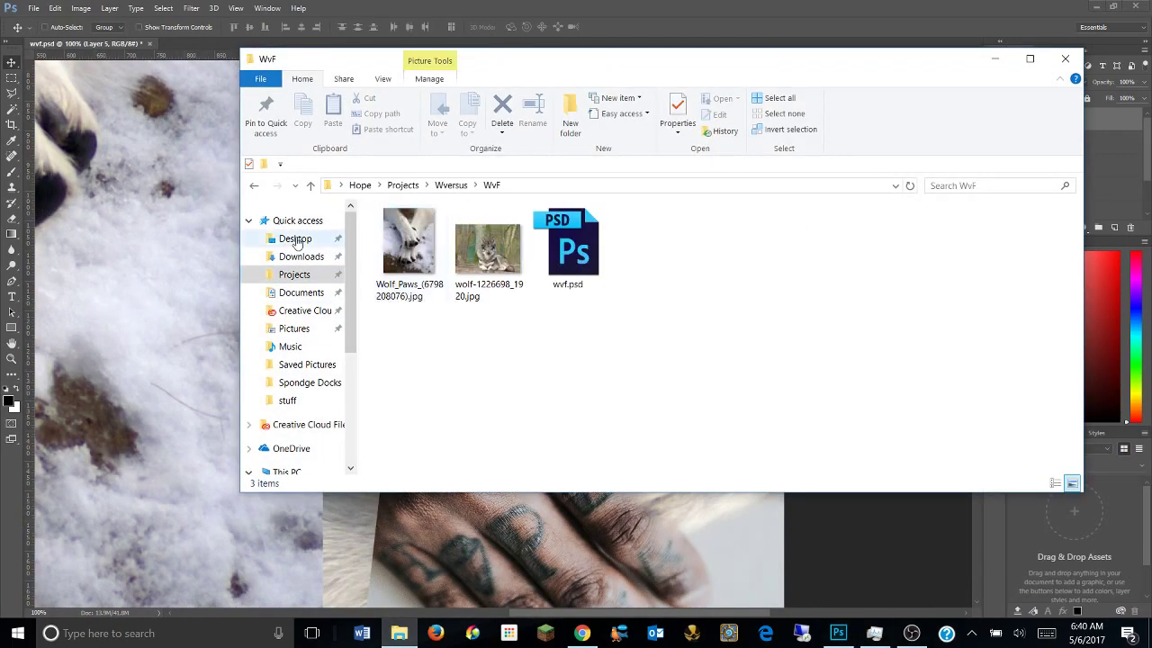
Open Downloads in a second Explorer window and sort its files by type.
right_click(297, 241)
click(180, 95)
scroll(315, 360, down, 2)
click(320, 335)
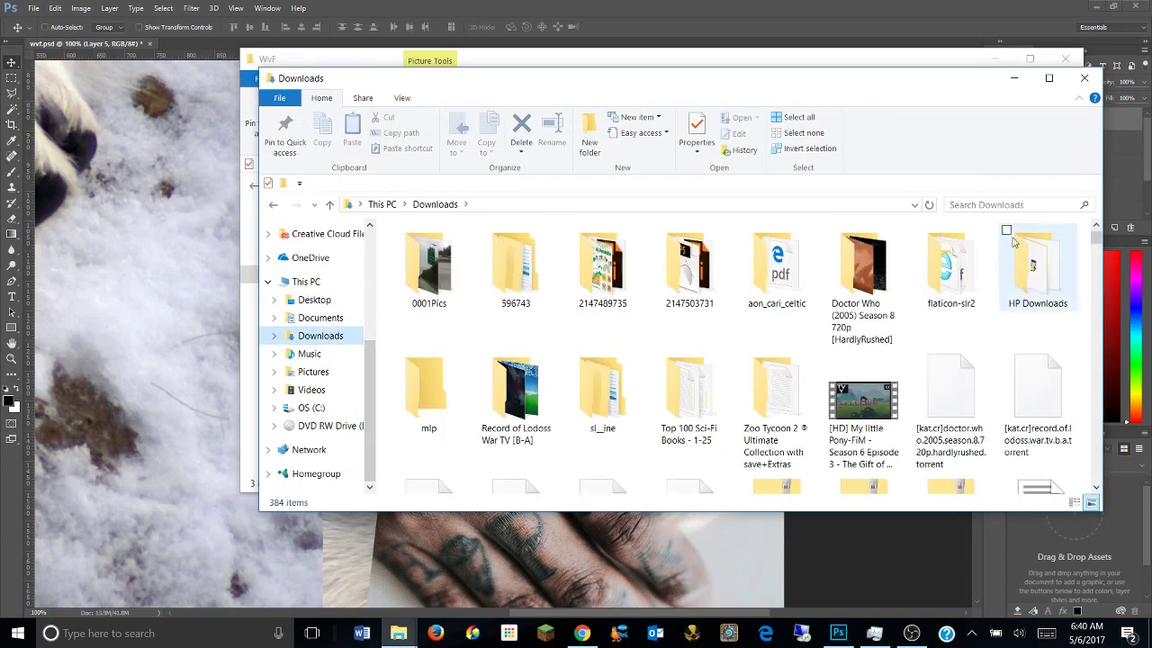
scroll(1013, 241, down, 5)
right_click(548, 347)
click(450, 409)
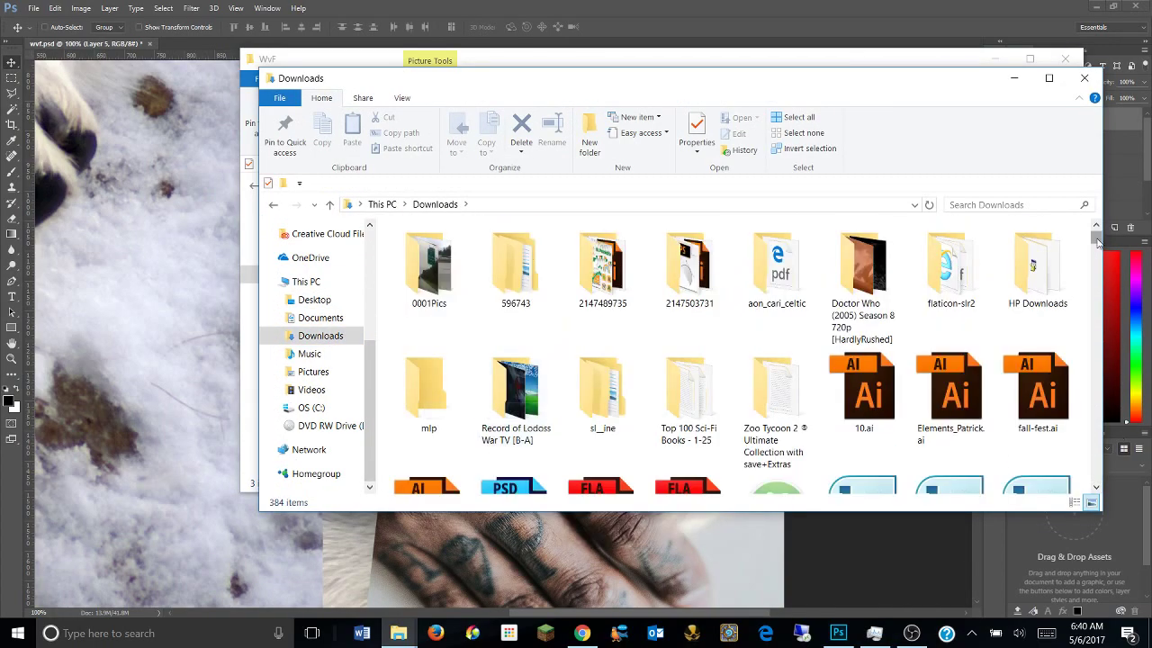
Drag dog-186230_640.jpg and DSC02788.JPG into the WvF folder, then close Downloads.
drag(1096, 240, 1096, 465)
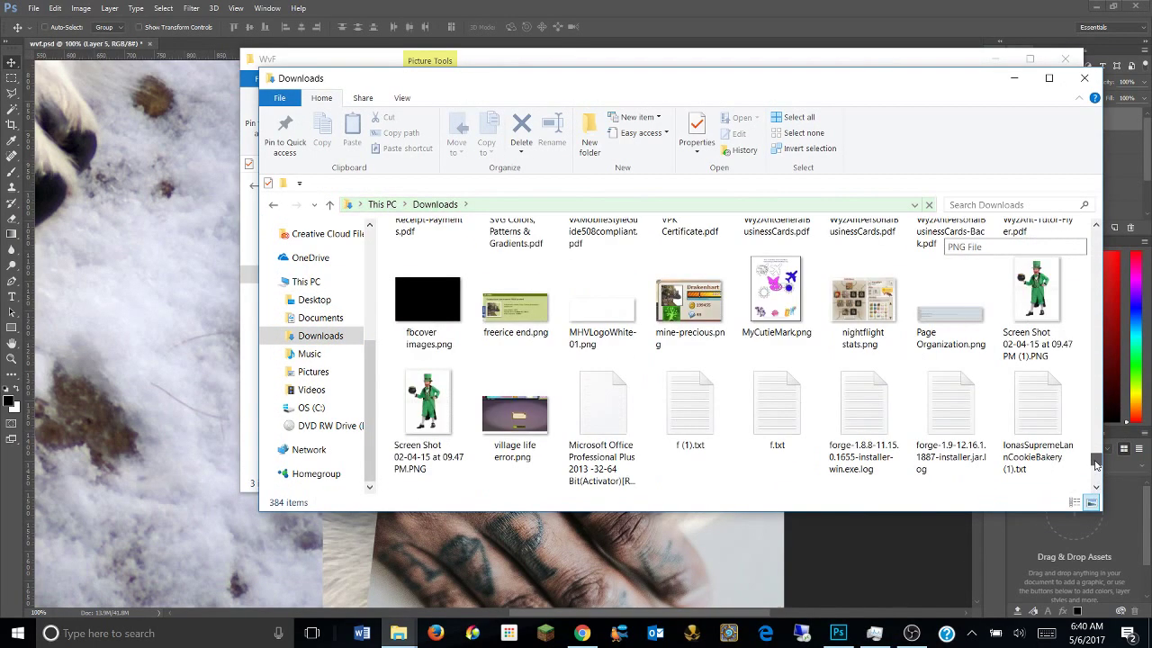
scroll(783, 423, up, 5)
scroll(783, 422, up, 5)
scroll(787, 423, up, 5)
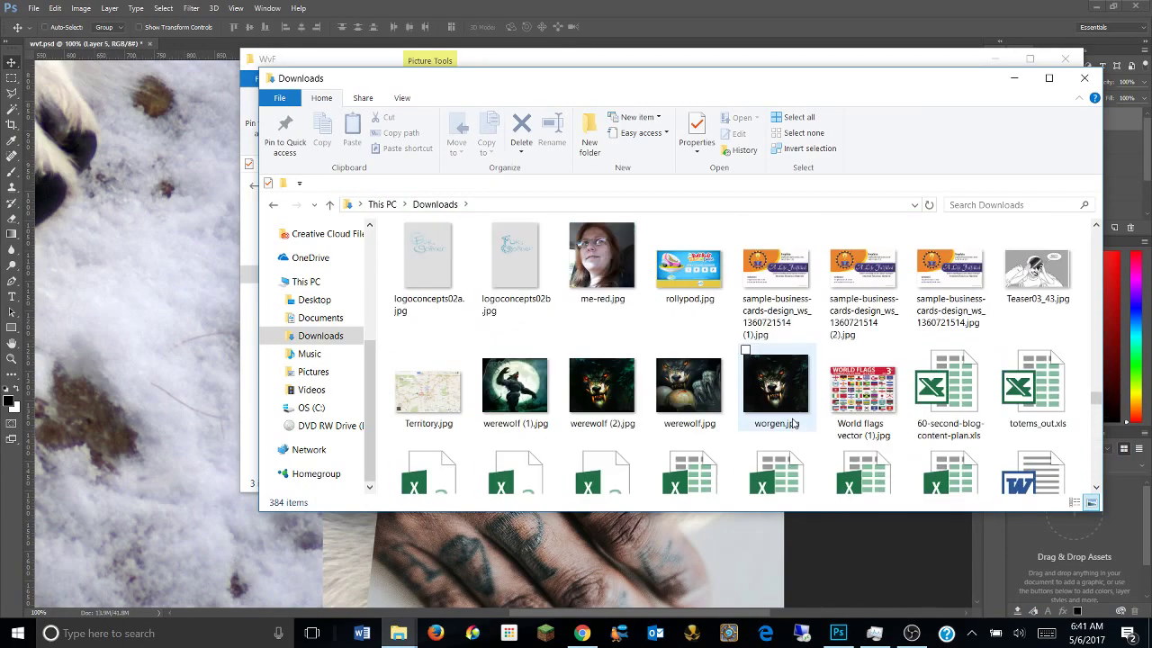
scroll(792, 423, up, 2)
click(951, 266)
ctrl+click(1037, 265)
drag(648, 81, 272, 266)
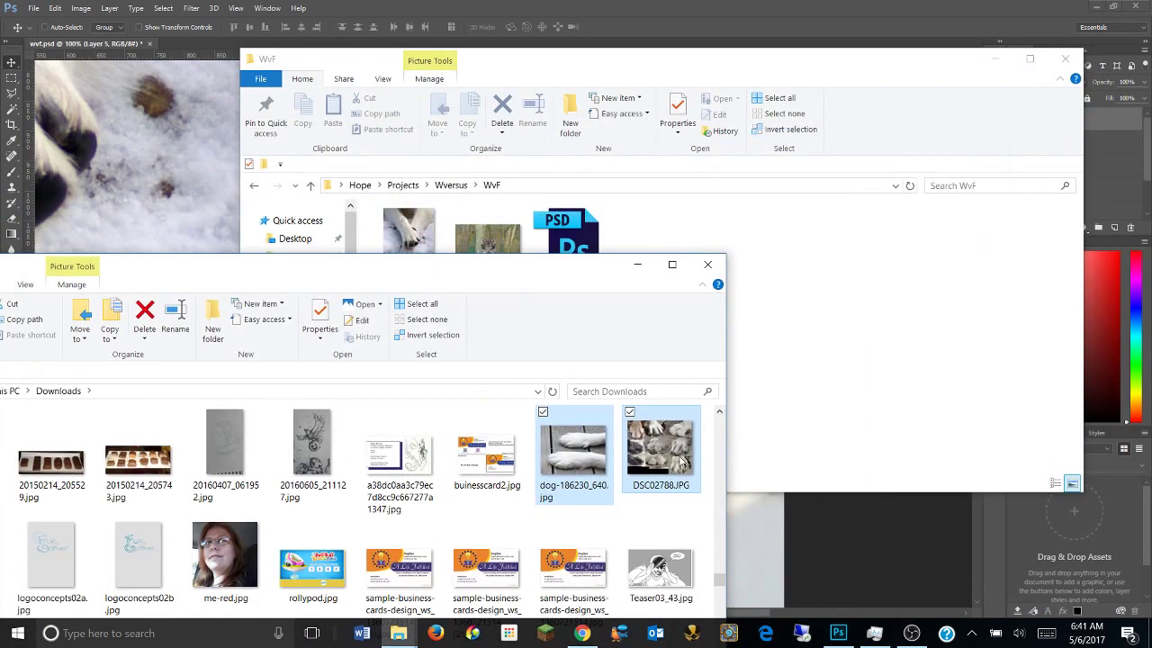
mouse_move(682, 462)
mouse_down()
mouse_move(665, 225)
mouse_move(135, 315)
mouse_up()
click(707, 264)
Confirm the placed DSC02788 collage and move it to reveal the snow photo.
ctrl+click(656, 259)
key(Return)
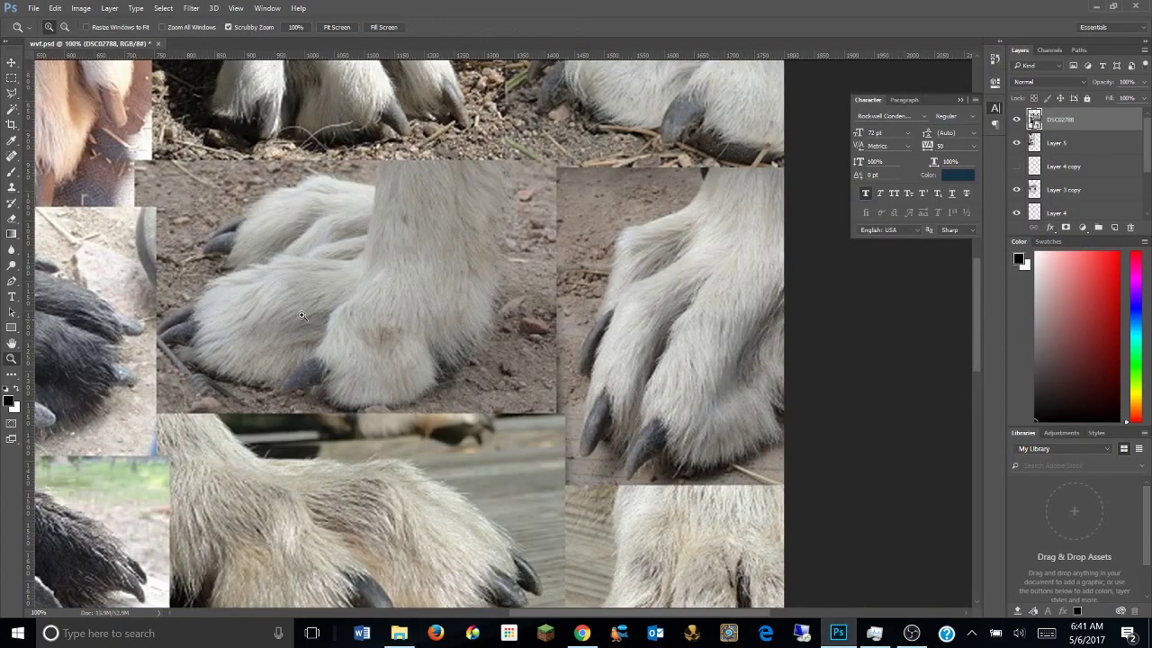
key(ctrl+minus)
mouse_move(234, 199)
mouse_down()
mouse_move(399, 356)
mouse_move(241, 337)
mouse_up()
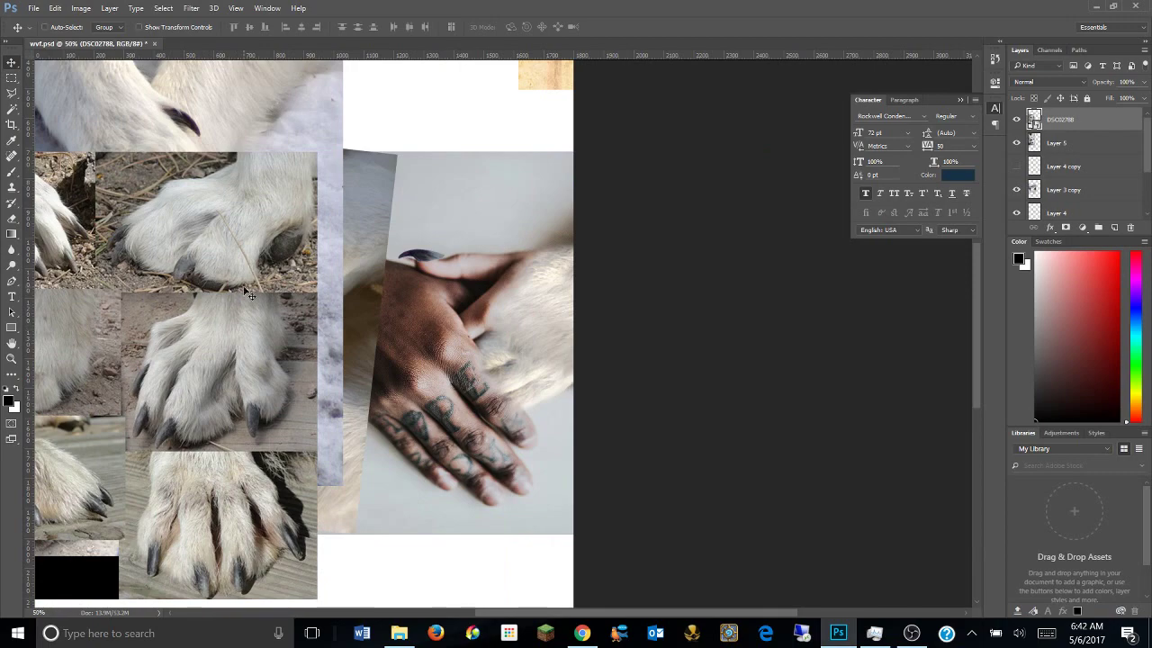
drag(166, 340, 135, 347)
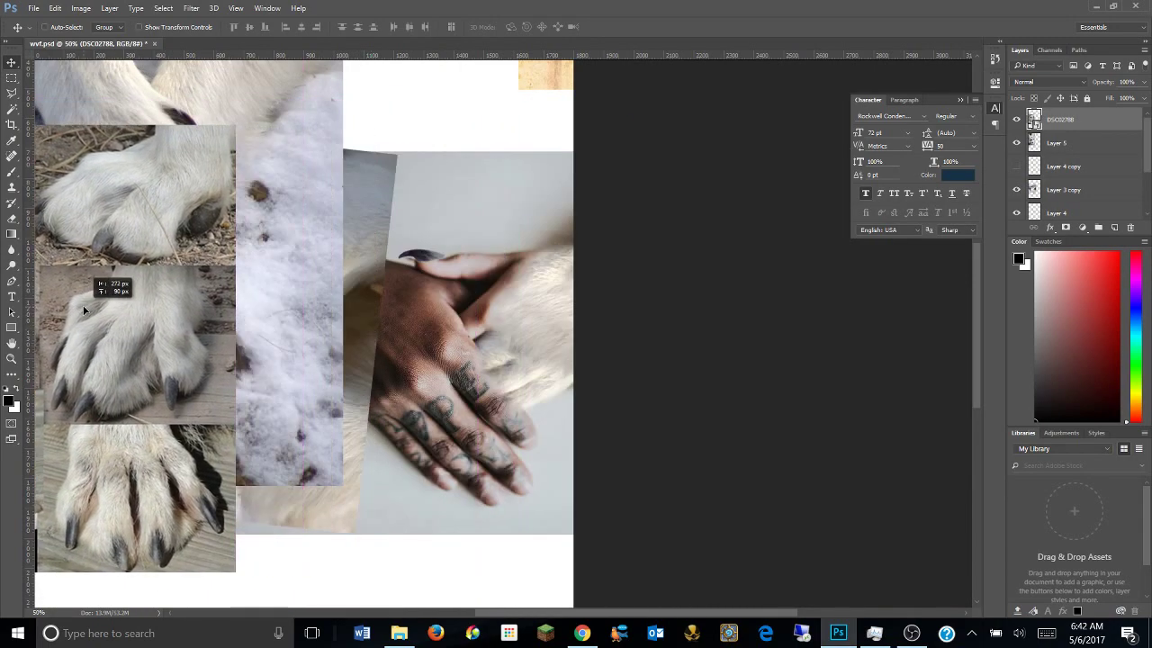
Zoom around the tattooed hand and drag the paw collage over the upper left.
key(z)
click(453, 258)
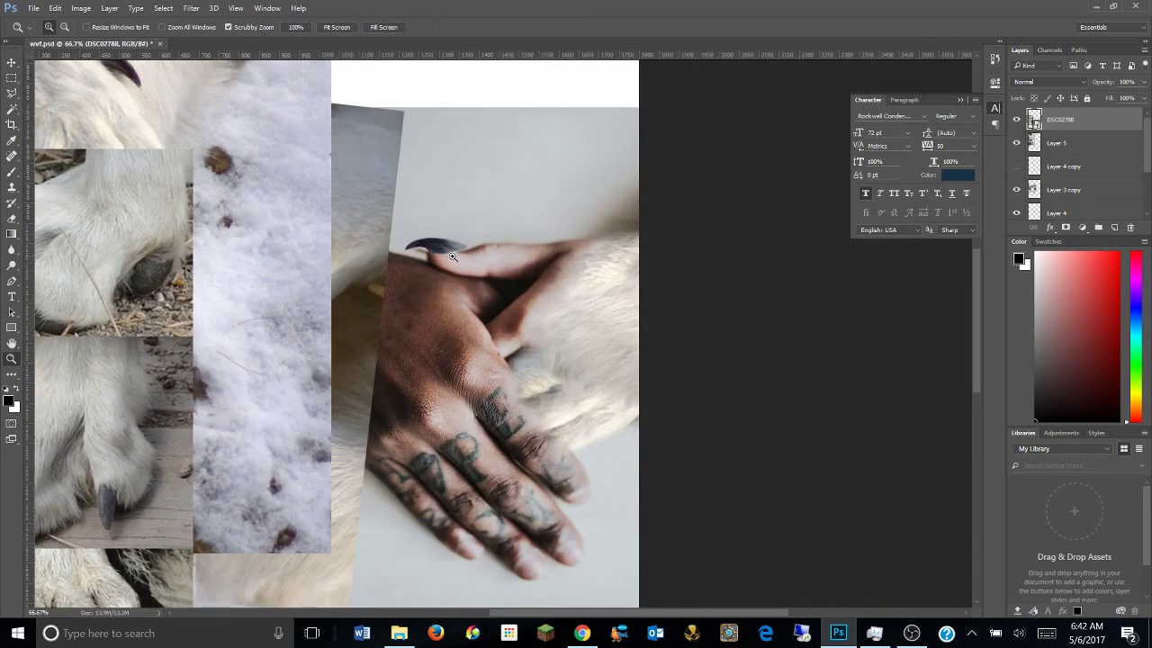
key(v)
right_click(1071, 124)
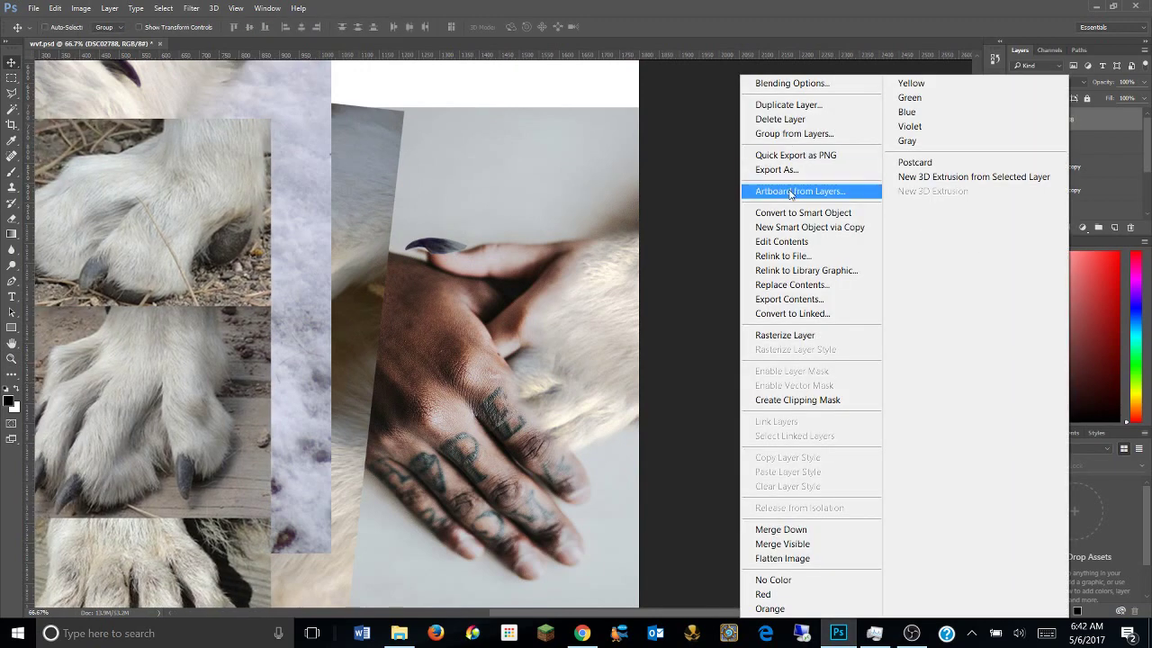
click(708, 186)
mouse_move(162, 342)
mouse_down()
mouse_move(198, 275)
mouse_move(365, 180)
mouse_up()
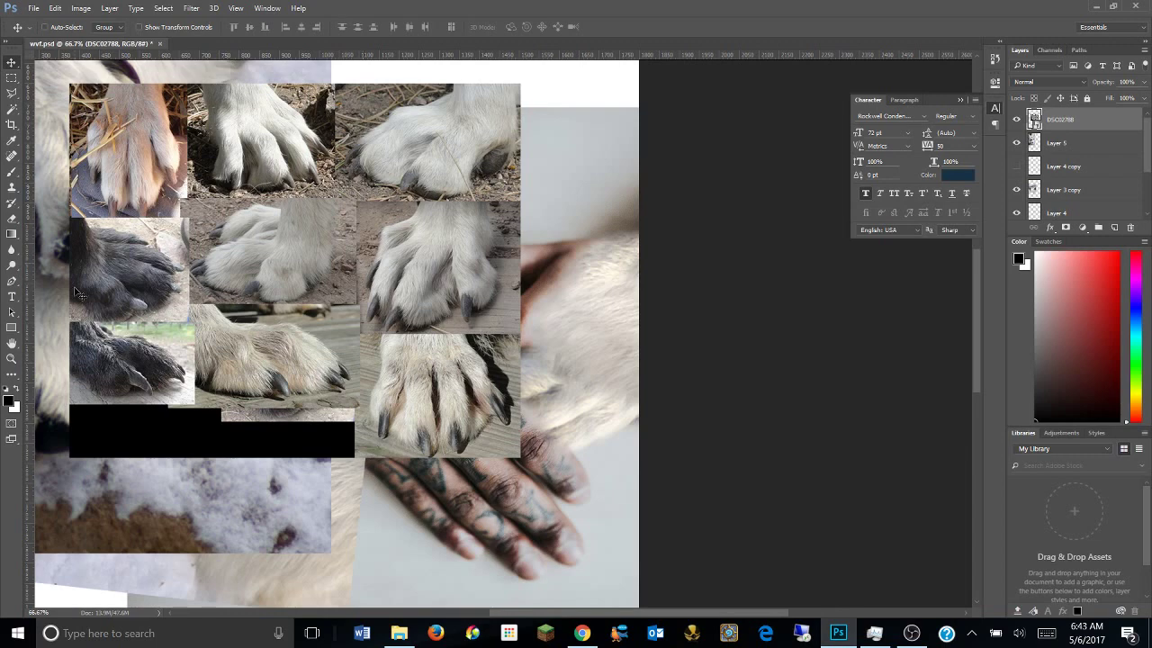
Copy the collage's top-right paw tile to its own layer and move it to the canvas top right.
click(11, 78)
drag(334, 83, 520, 199)
key(ctrl+j)
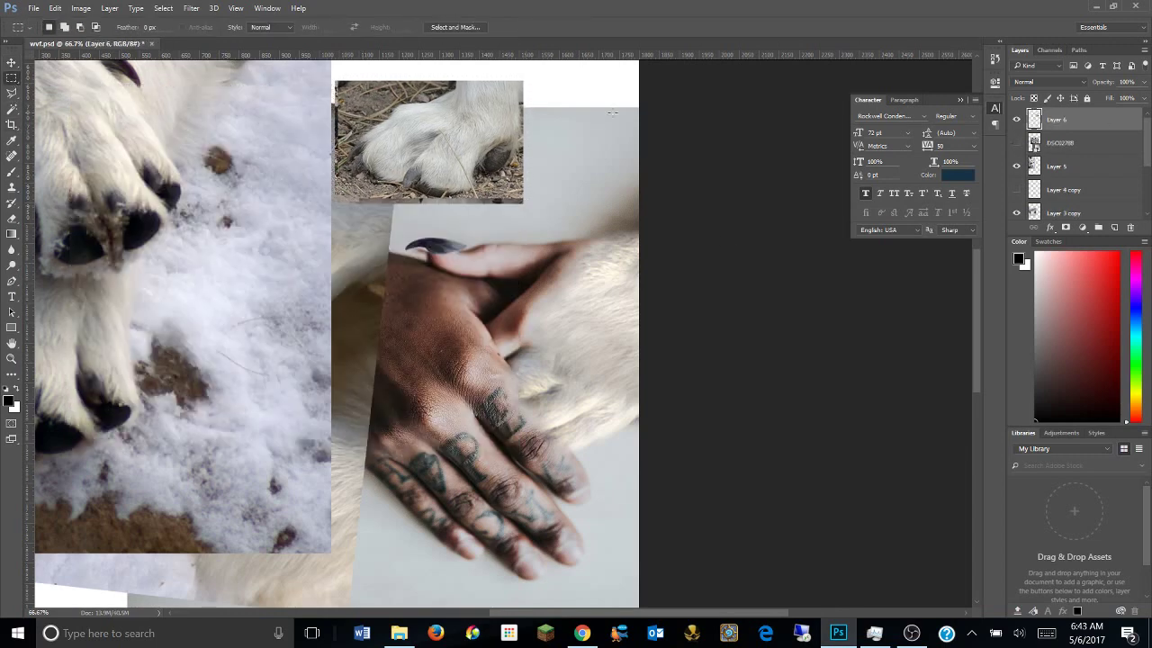
key(v)
mouse_move(432, 157)
mouse_down()
mouse_move(528, 162)
mouse_move(570, 149)
mouse_up()
Check hidden layers' visibility and move Layer 1 above Layer 4 copy.
scroll(1062, 180, down, 5)
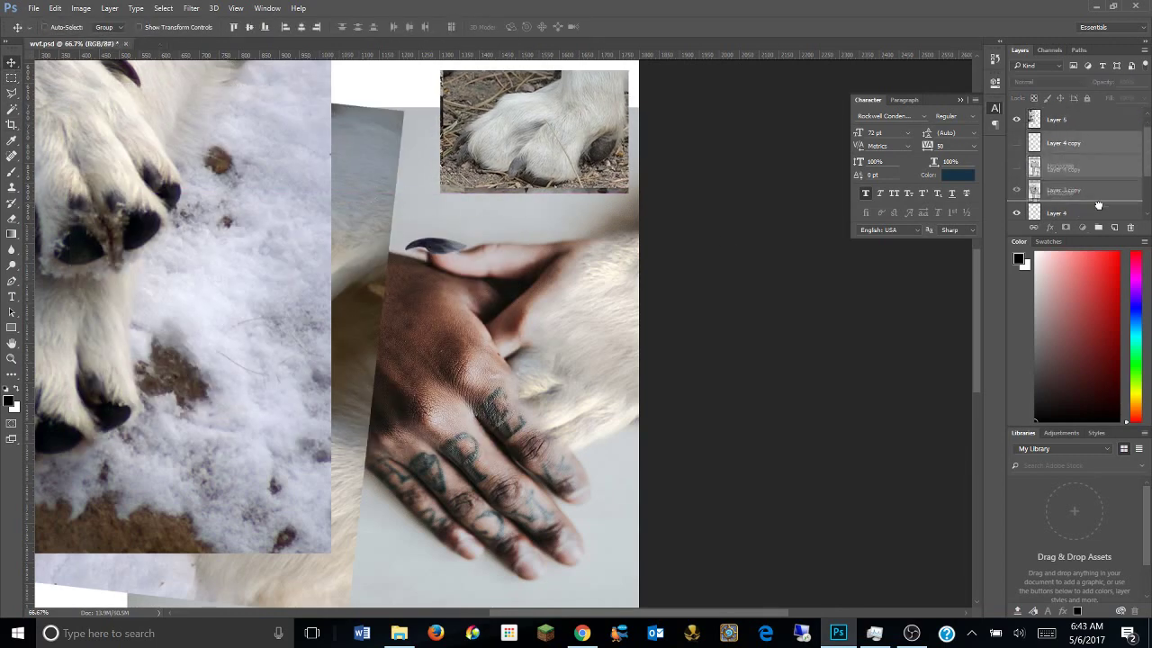
scroll(1020, 187, up, 5)
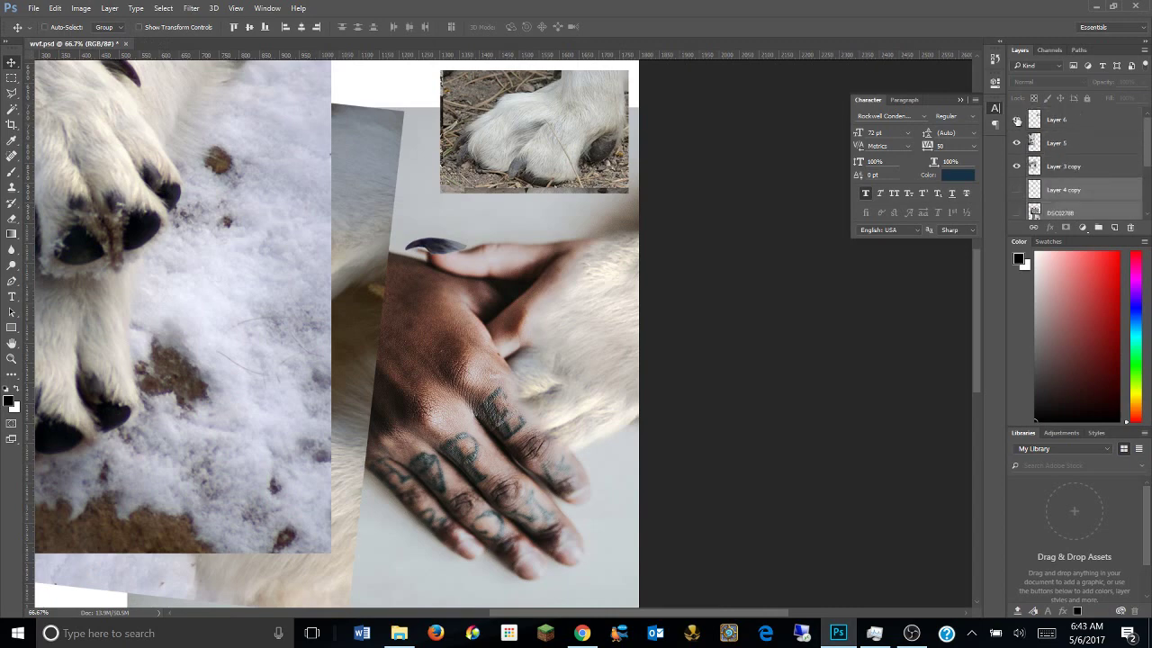
click(1017, 189)
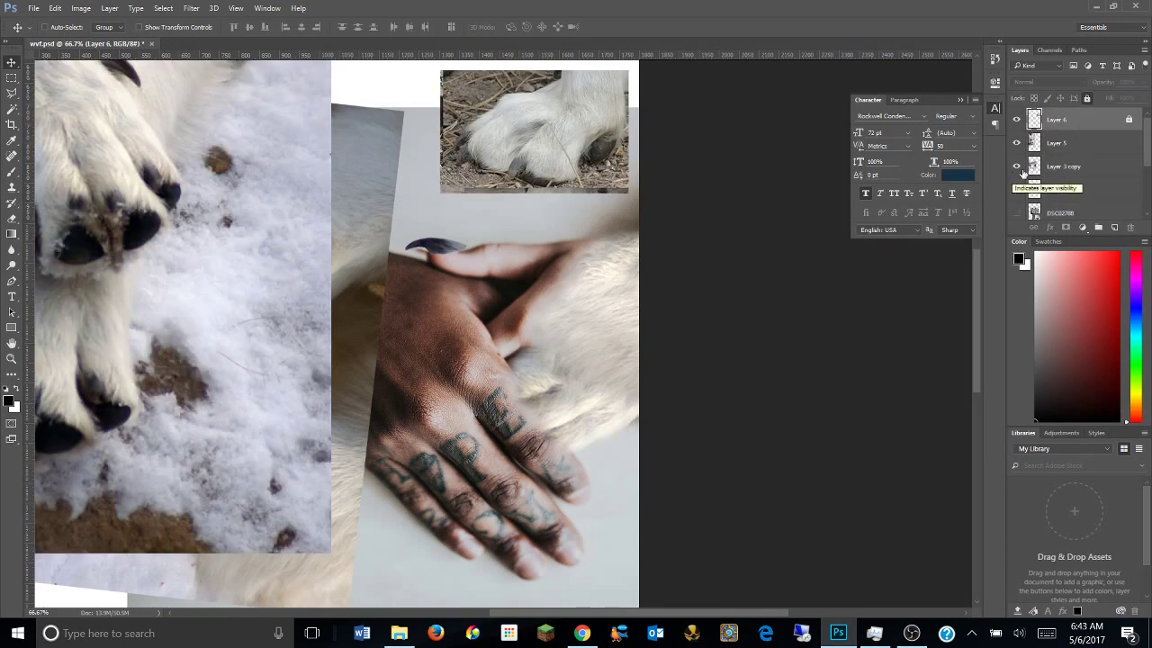
click(1017, 213)
click(1017, 212)
scroll(1026, 207, down, 2)
drag(1057, 213, 1057, 162)
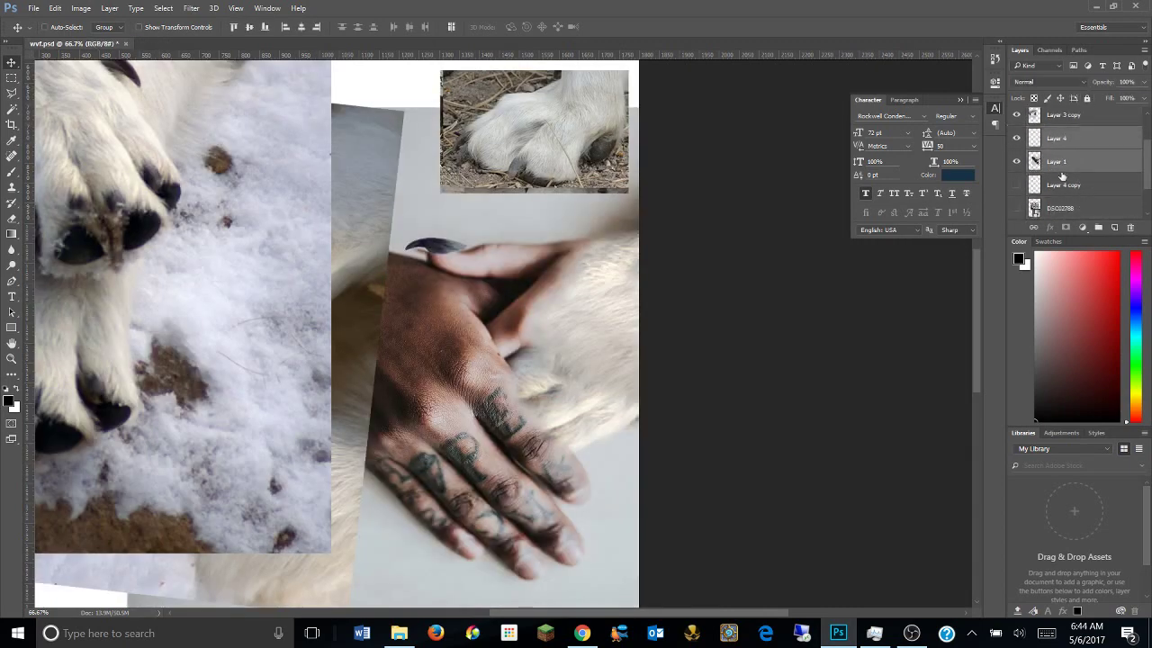
Rename Layer 1 to 'Hands Original' and Layer 4 to 'Overlay'.
double_click(1055, 162)
text(Hands)
key(Return)
double_click(1080, 165)
click(615, 329)
double_click(1057, 138)
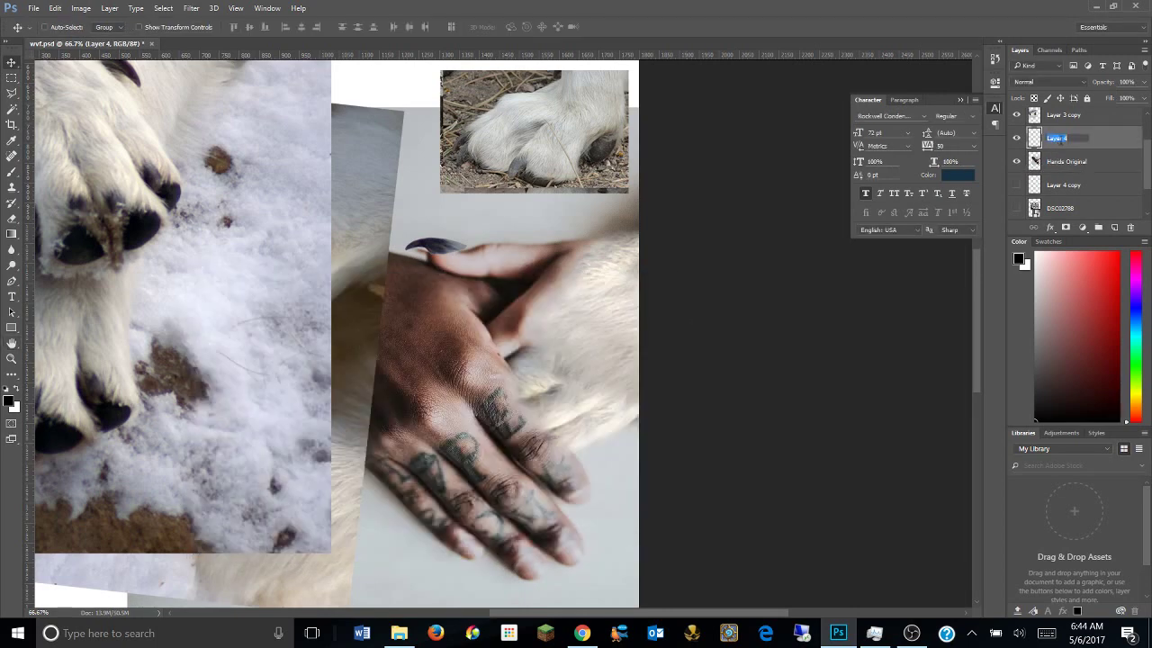
text(Overlay)
key(Return)
Rename Layer 3 copy to 'base' and Layer 5 to 'toes', then shift the two-paw photo across the left.
scroll(1058, 153, up, 2)
click(1062, 166)
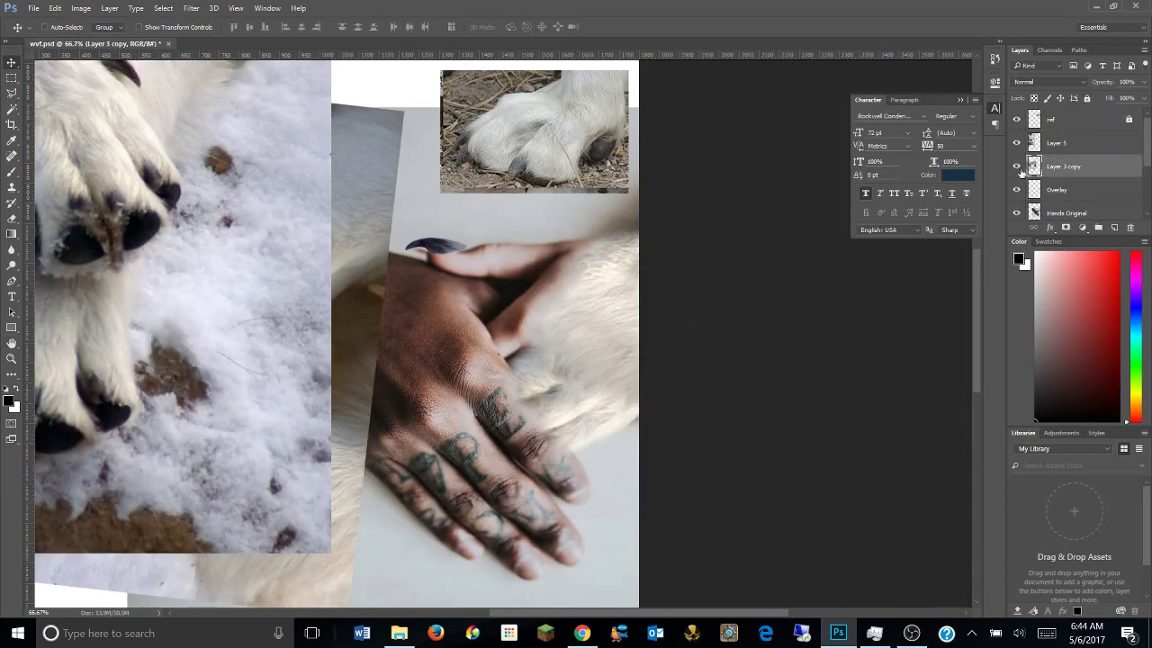
click(1016, 189)
click(1017, 189)
double_click(1061, 166)
text(base)
key(Return)
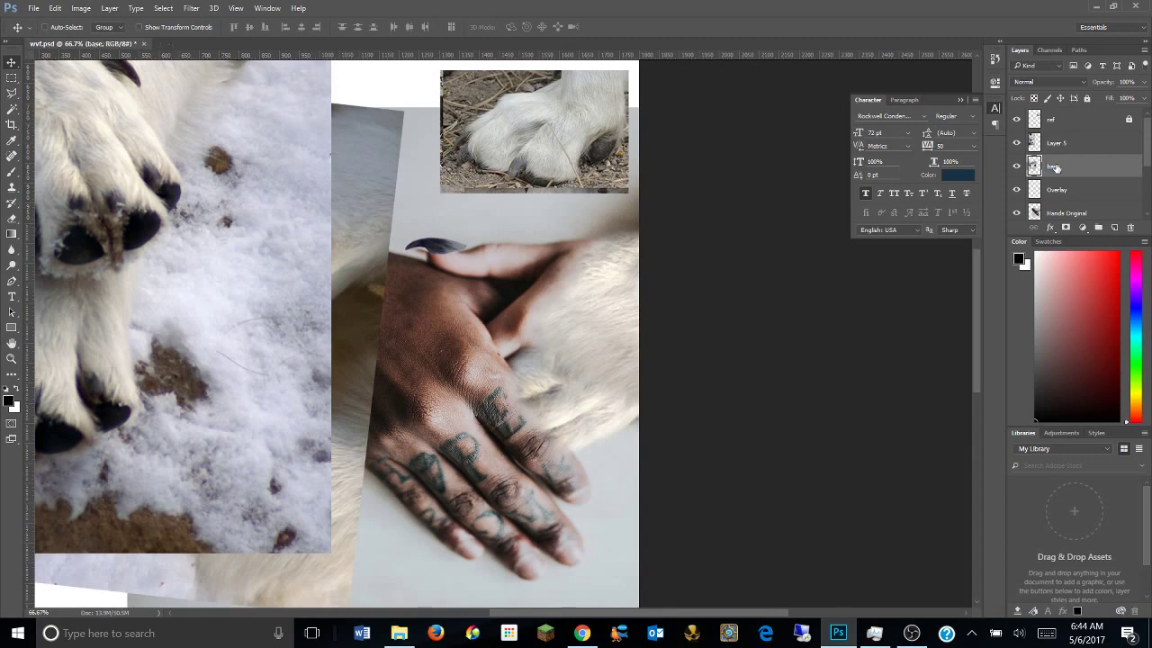
double_click(1057, 143)
text(toes)
key(Return)
drag(297, 235, 327, 285)
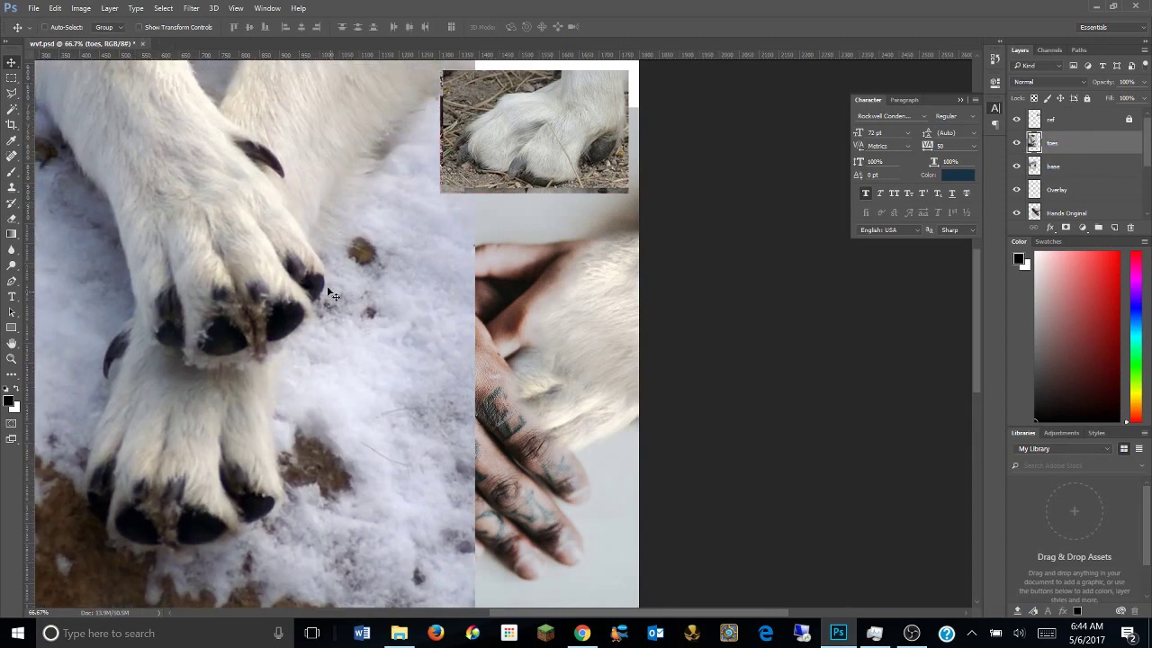
Copy a rectangle of the upper paw to a new layer named toes2 and hide the toes layer.
key(m)
drag(43, 94, 333, 537)
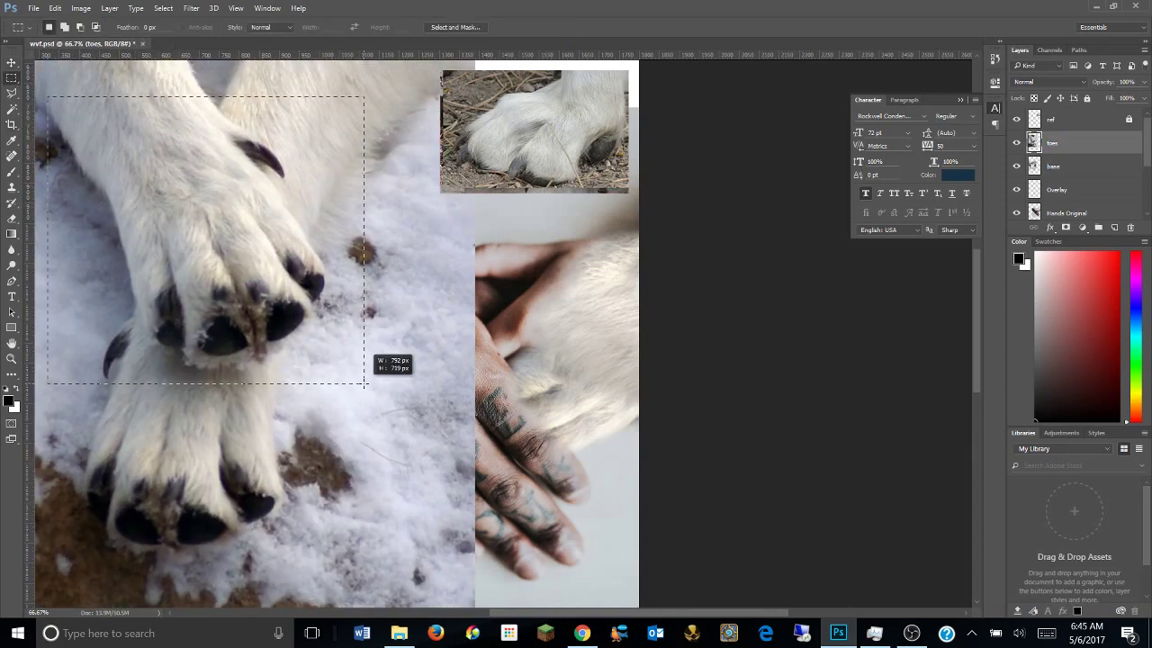
key(ctrl+j)
click(1016, 165)
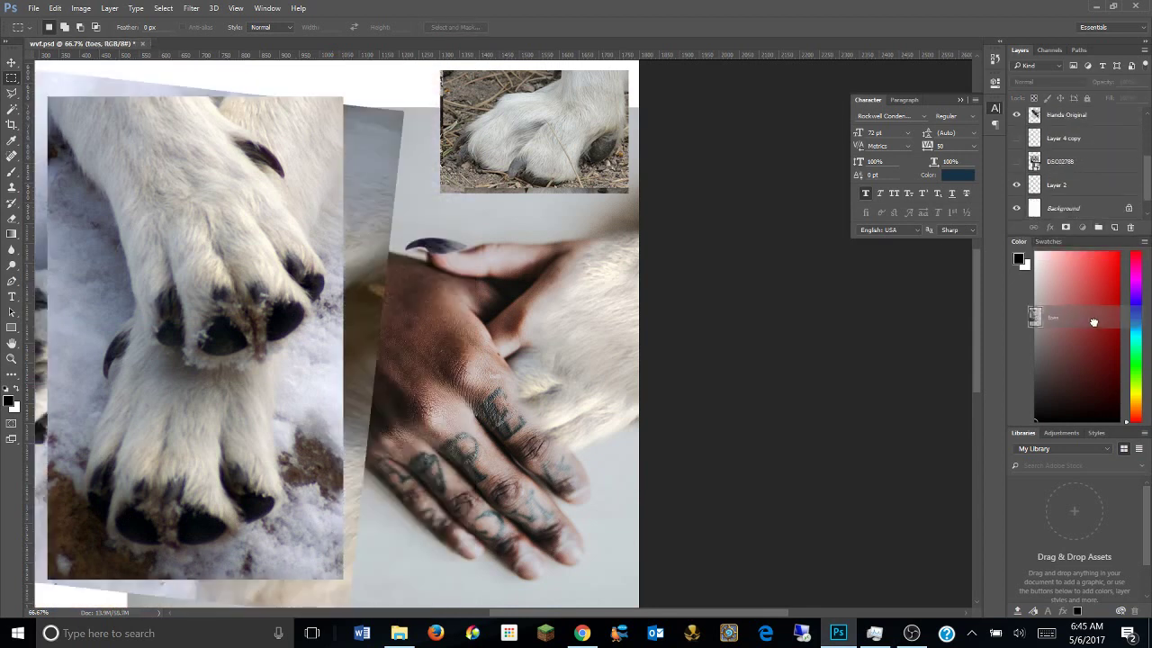
double_click(1065, 143)
text(toes2)
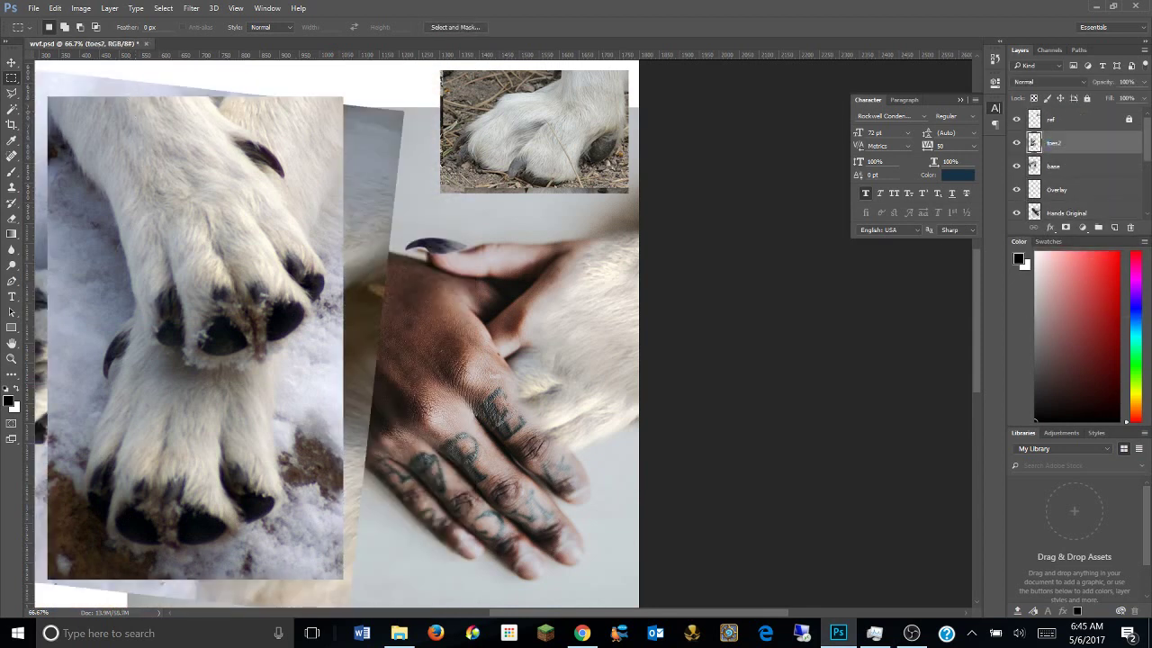
click(81, 8)
Brighten the toes2 crop with Levels, midtones 0.61 and whites 210.
click(270, 41)
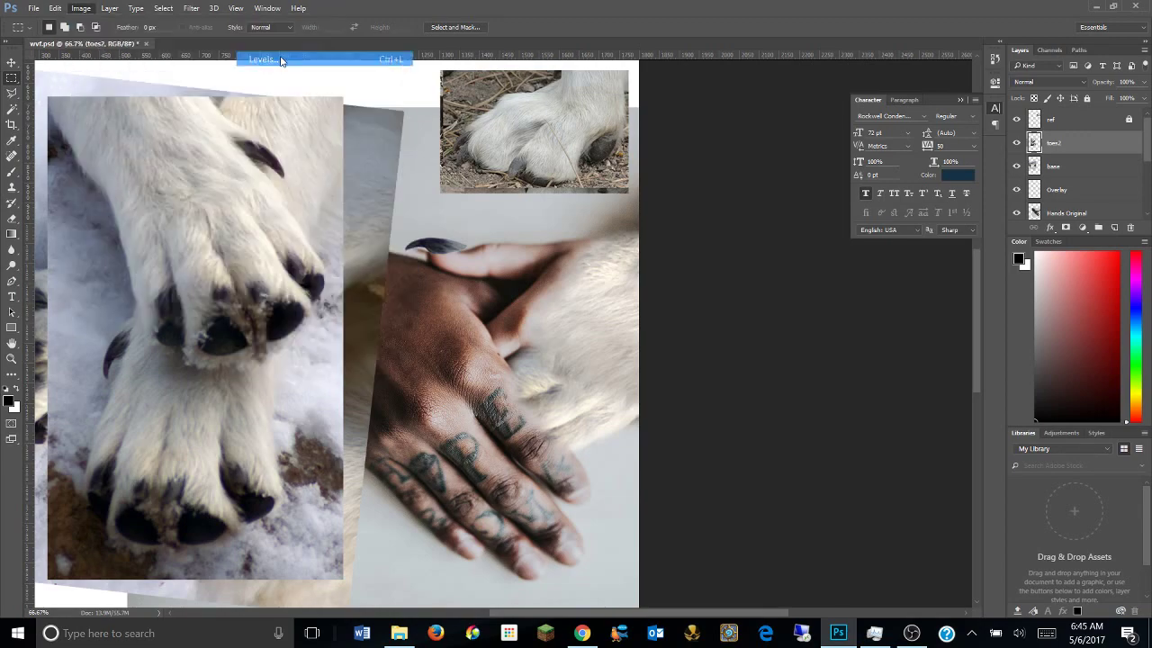
drag(693, 219, 687, 218)
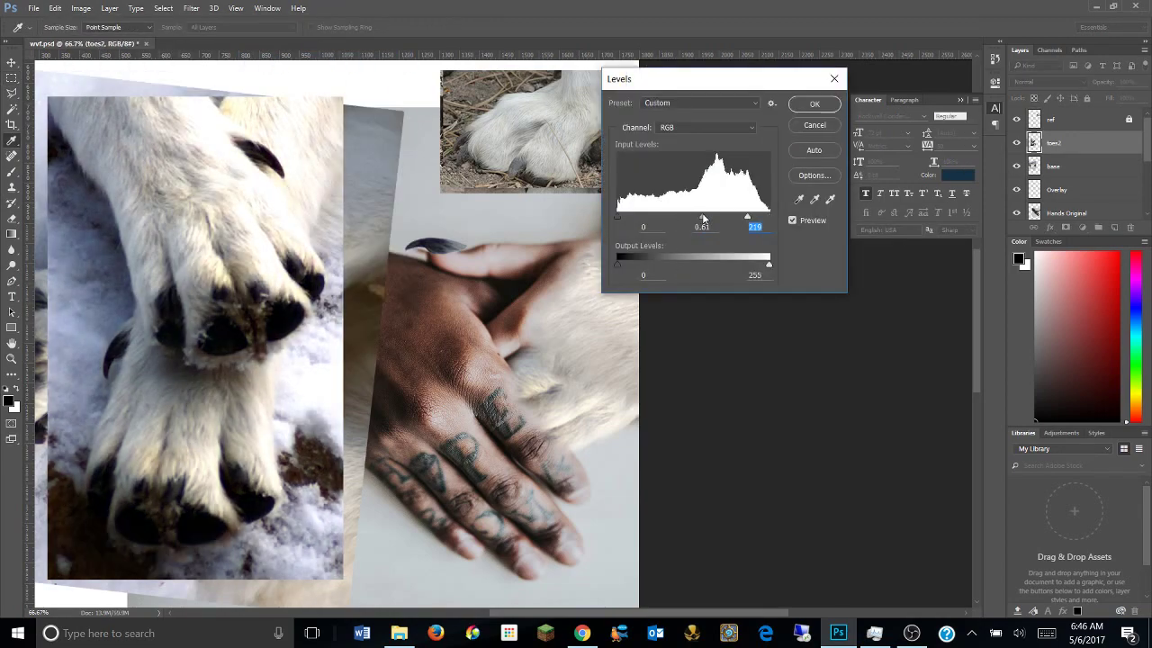
click(803, 125)
Rotate the paw crop about 46° and move it diagonally above the tattooed hand.
key(ctrl+t)
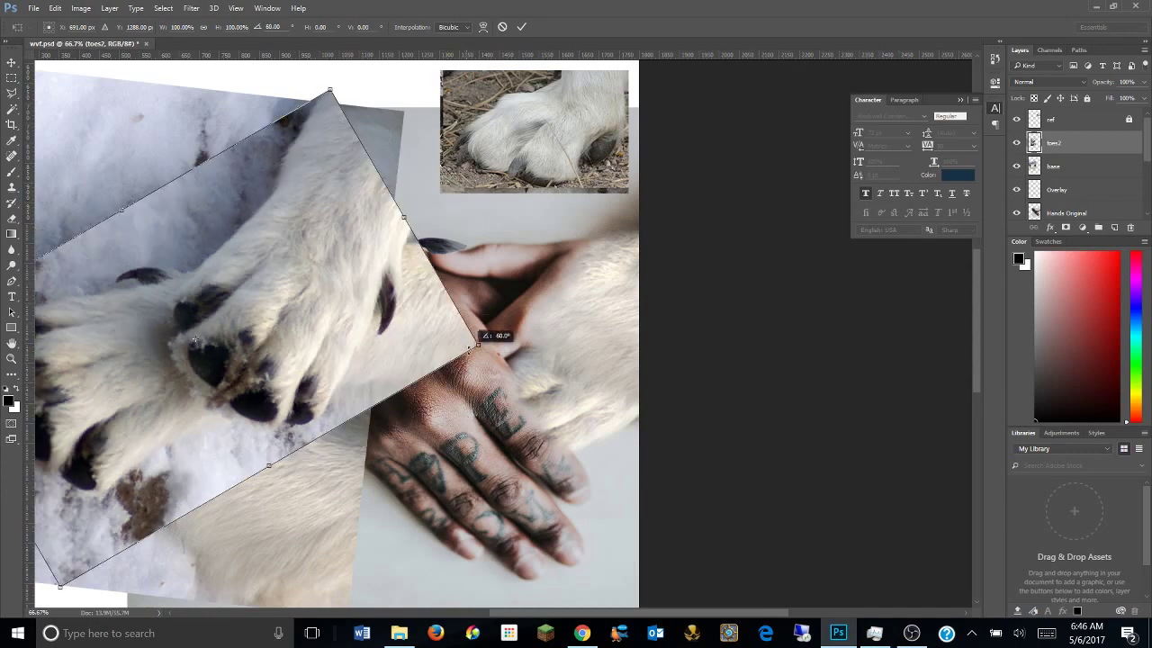
drag(325, 128, 457, 239)
mouse_move(372, 429)
mouse_down()
mouse_move(424, 194)
mouse_move(429, 202)
mouse_up()
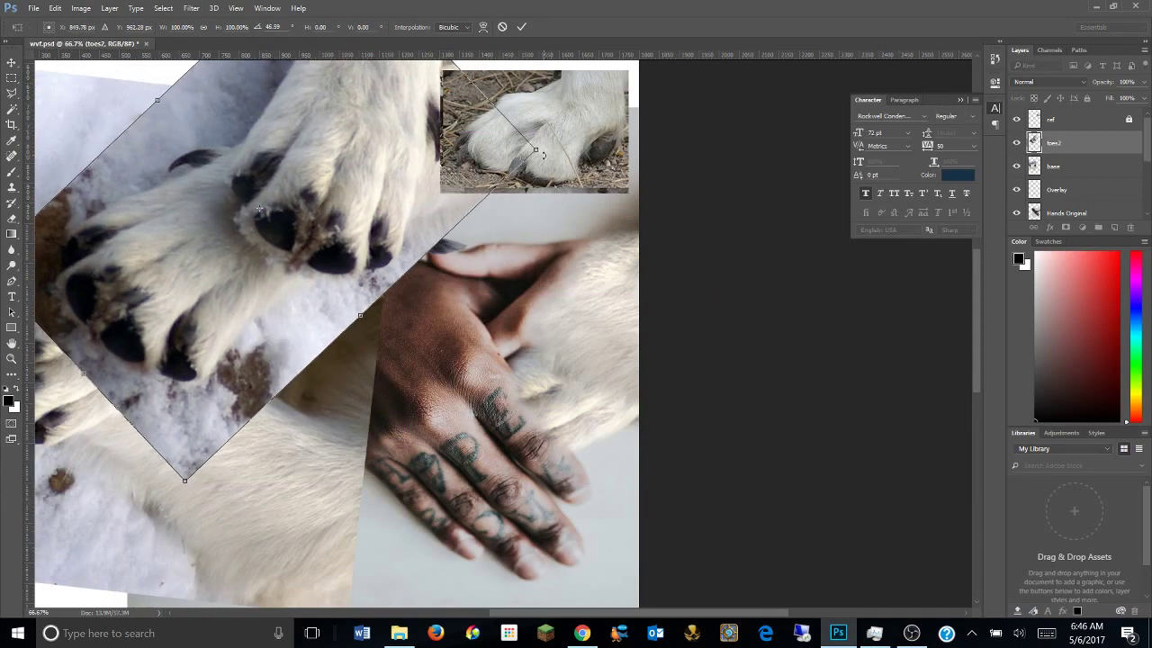
key(Return)
Zoom in on the paw, pick Clone Stamp, and move base below the Overlay layer.
key(z)
drag(535, 329, 424, 219)
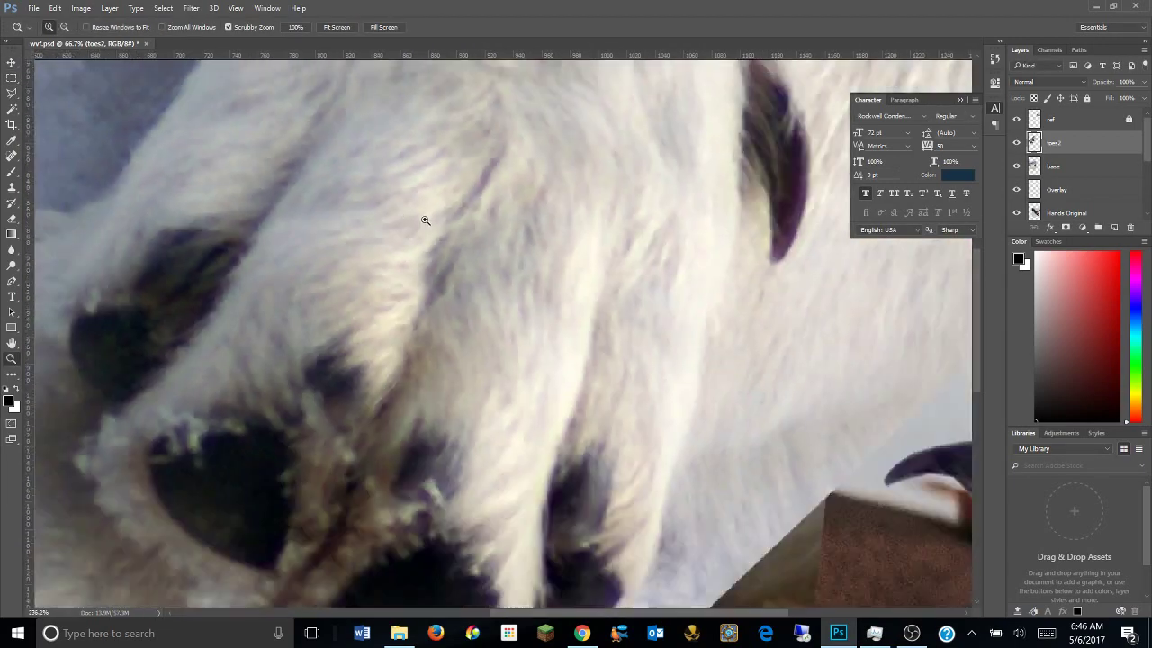
click(12, 188)
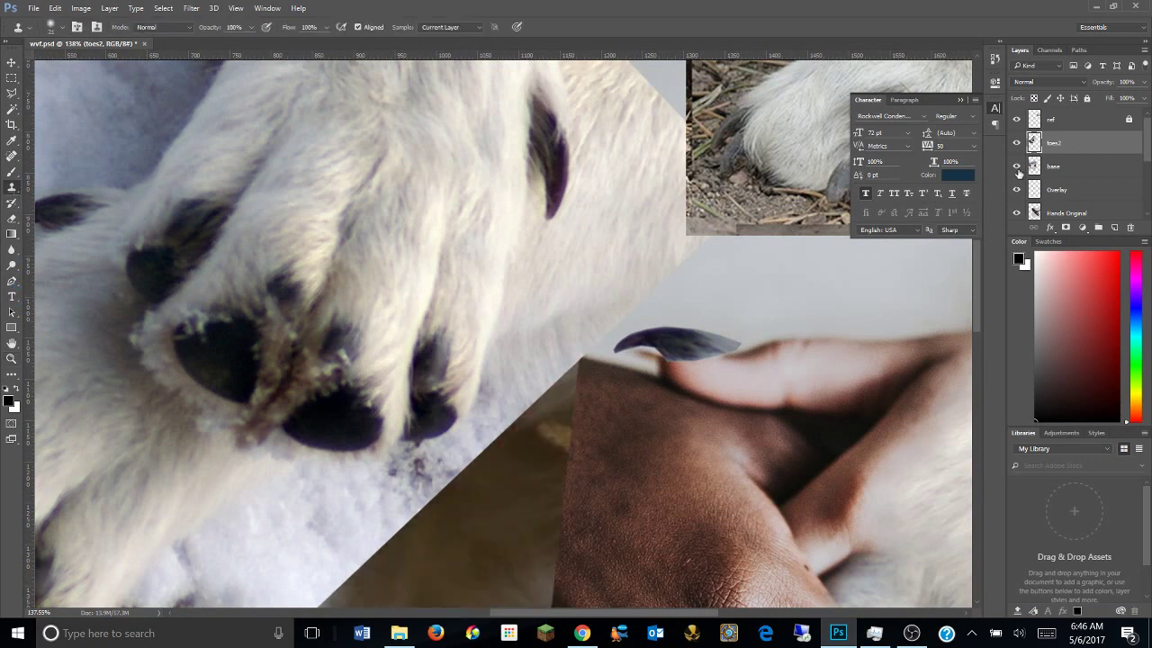
drag(1053, 166, 1053, 198)
key(alt+bracketleft)
click(991, 113)
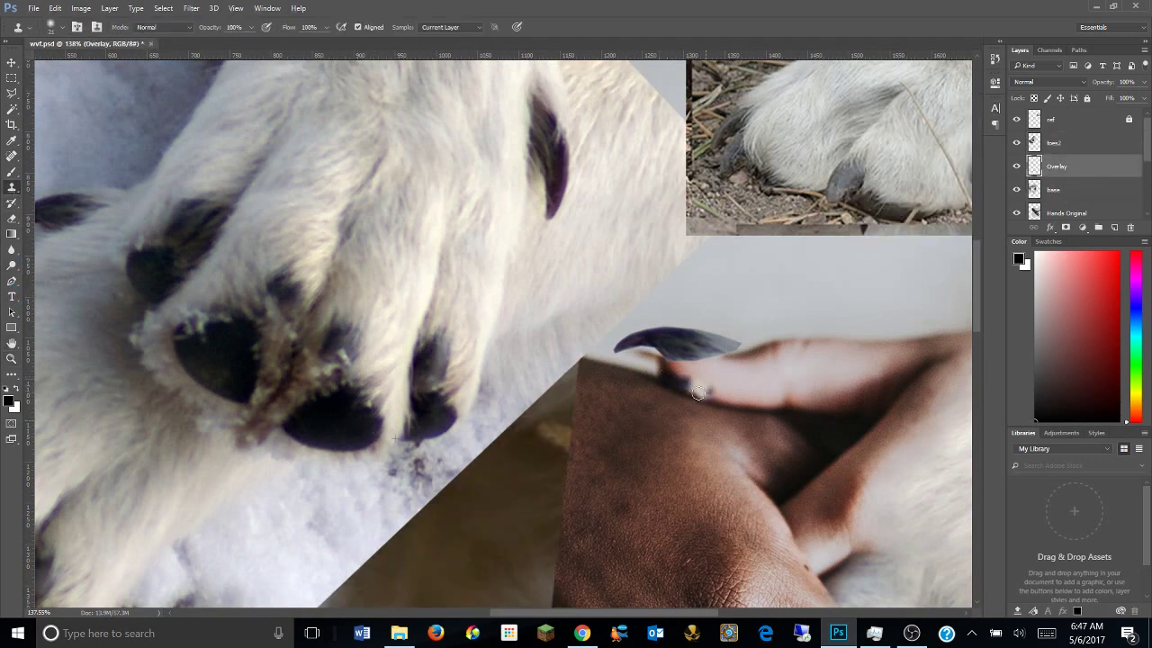
Clone paw fur sampled on toes2 over the finger area on the Overlay layer.
alt+click(299, 406)
drag(671, 372, 726, 398)
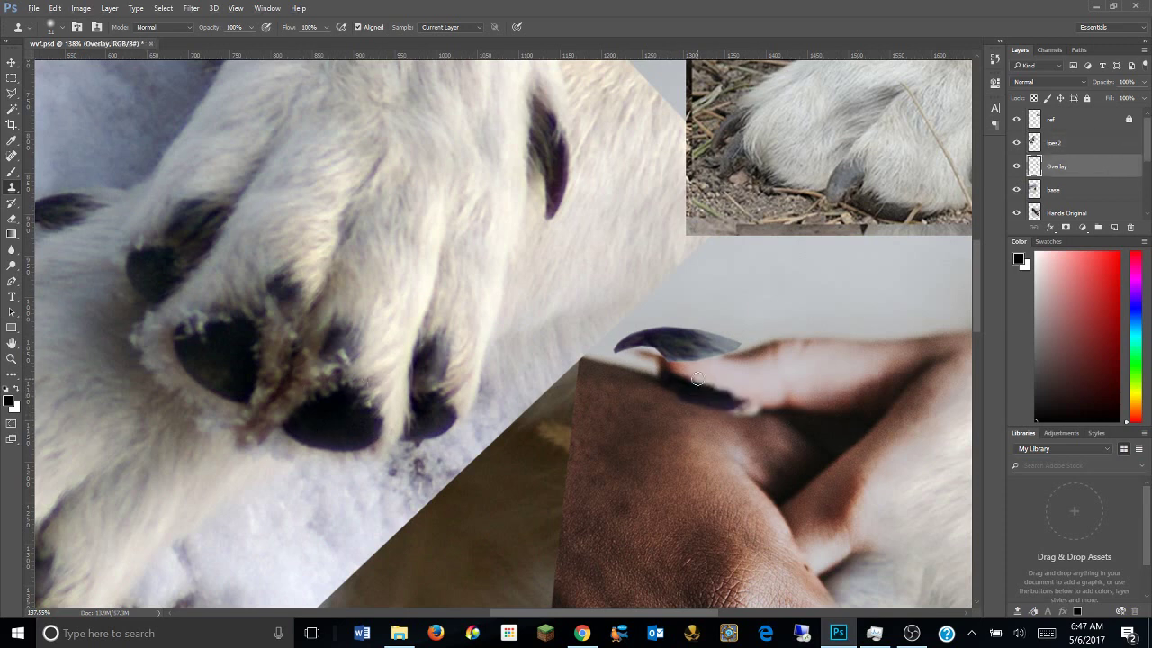
click(1068, 142)
alt+click(365, 379)
key(alt+bracketleft)
drag(675, 371, 744, 407)
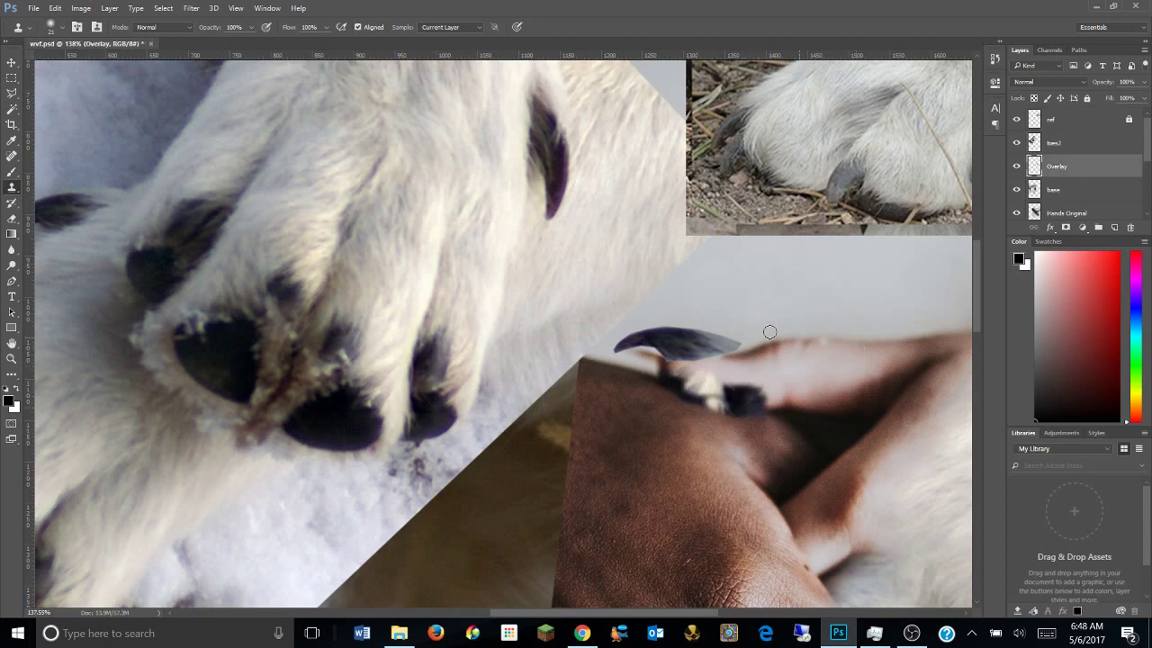
Undo the last clone stroke and return to Clone Stamp on the Overlay layer.
key(alt+bracketright)
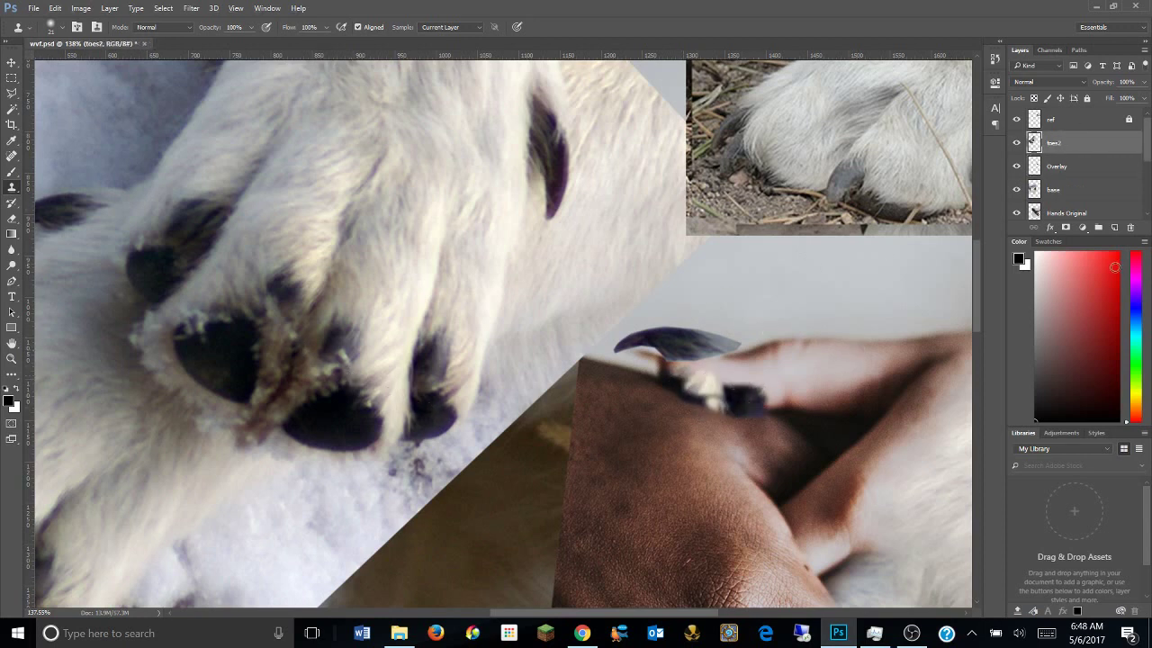
key(alt+bracketleft)
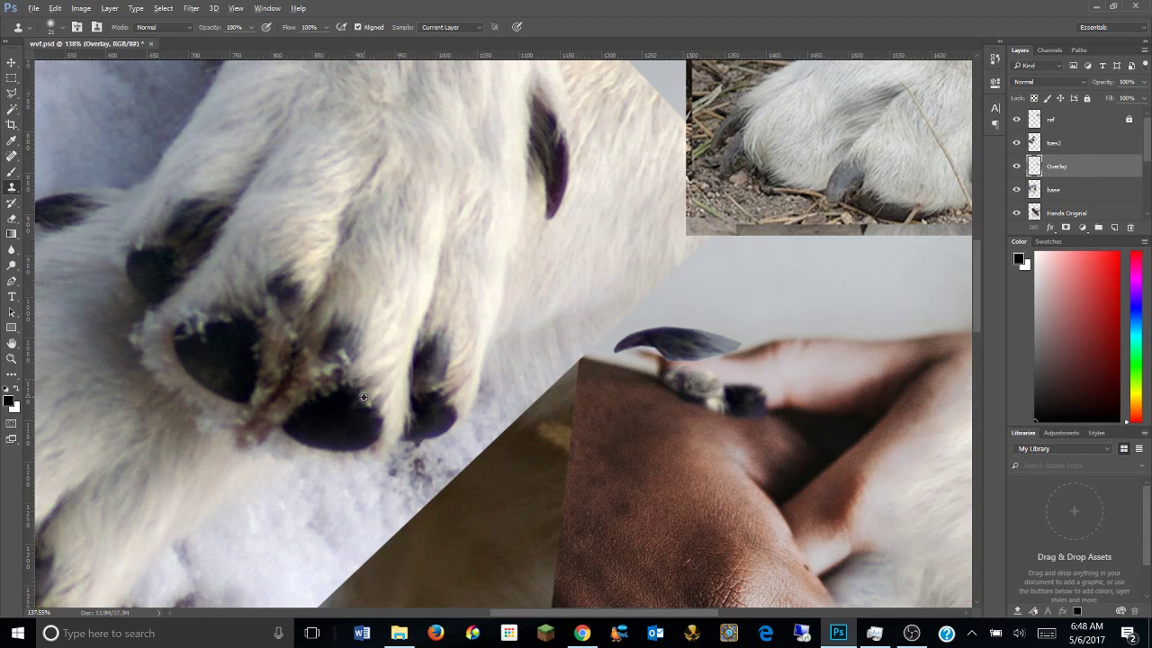
key(alt+bracketright)
key(alt+bracketleft)
key(alt+bracketright)
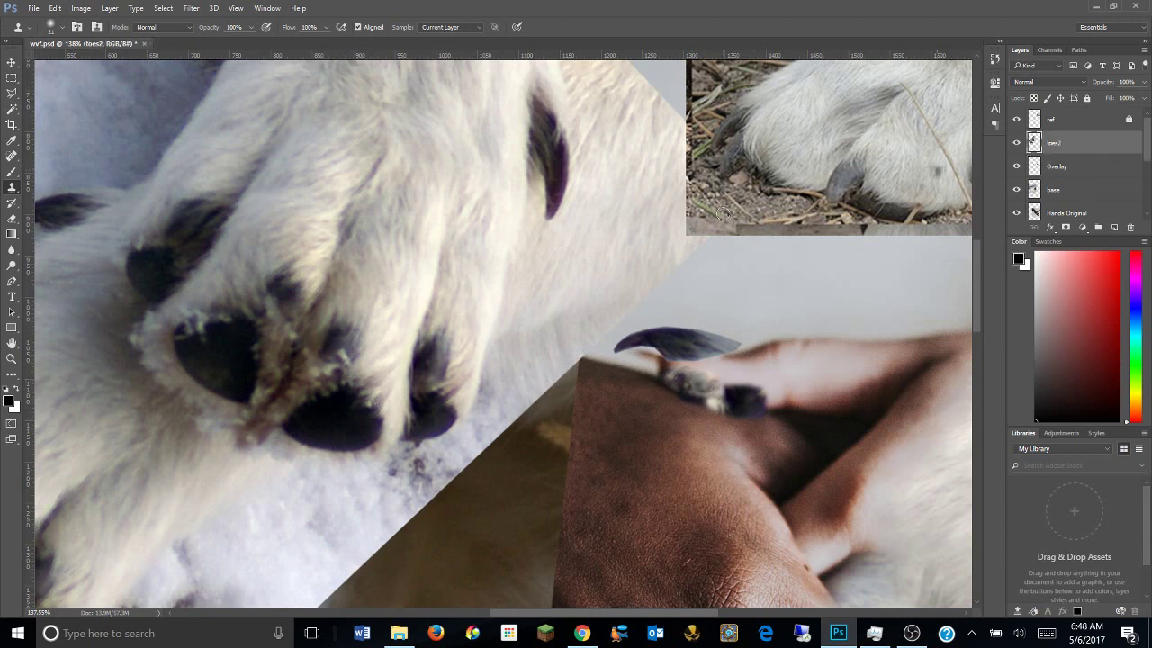
key(ctrl+z)
key(alt+bracketleft)
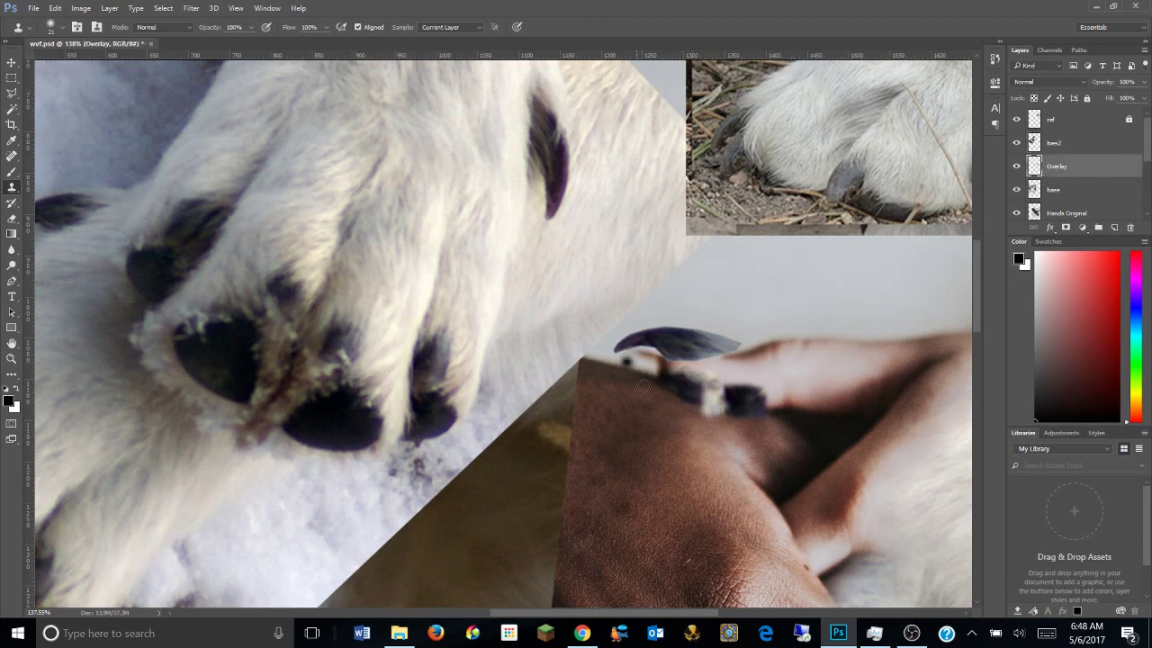
key(alt+bracketright)
key(e)
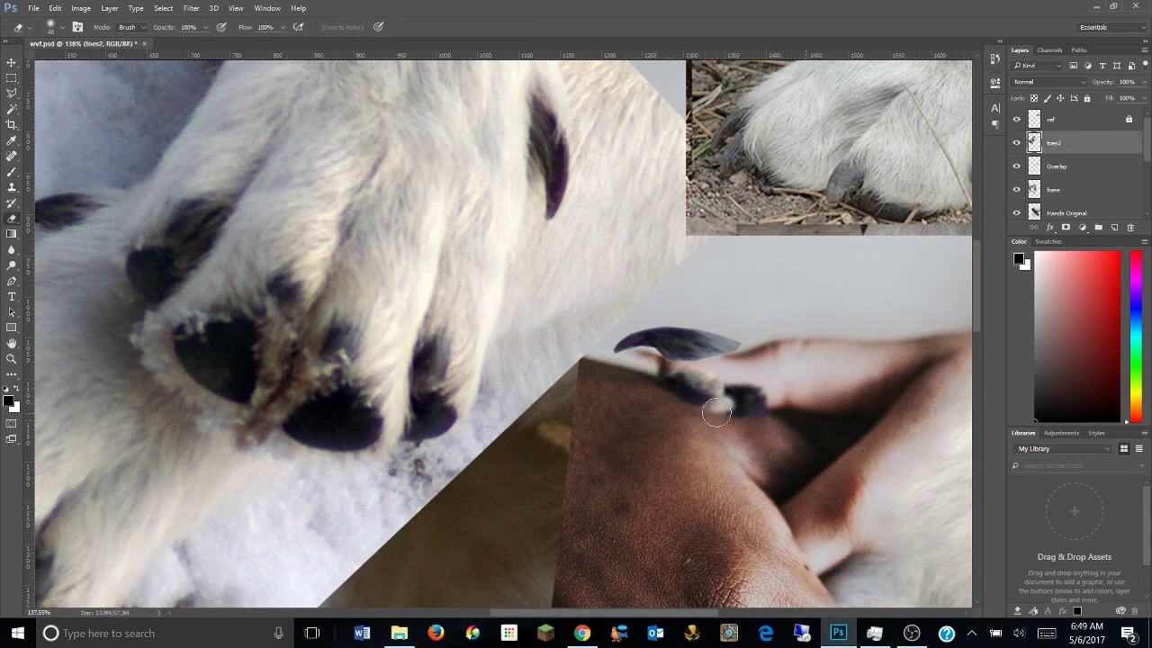
key(s)
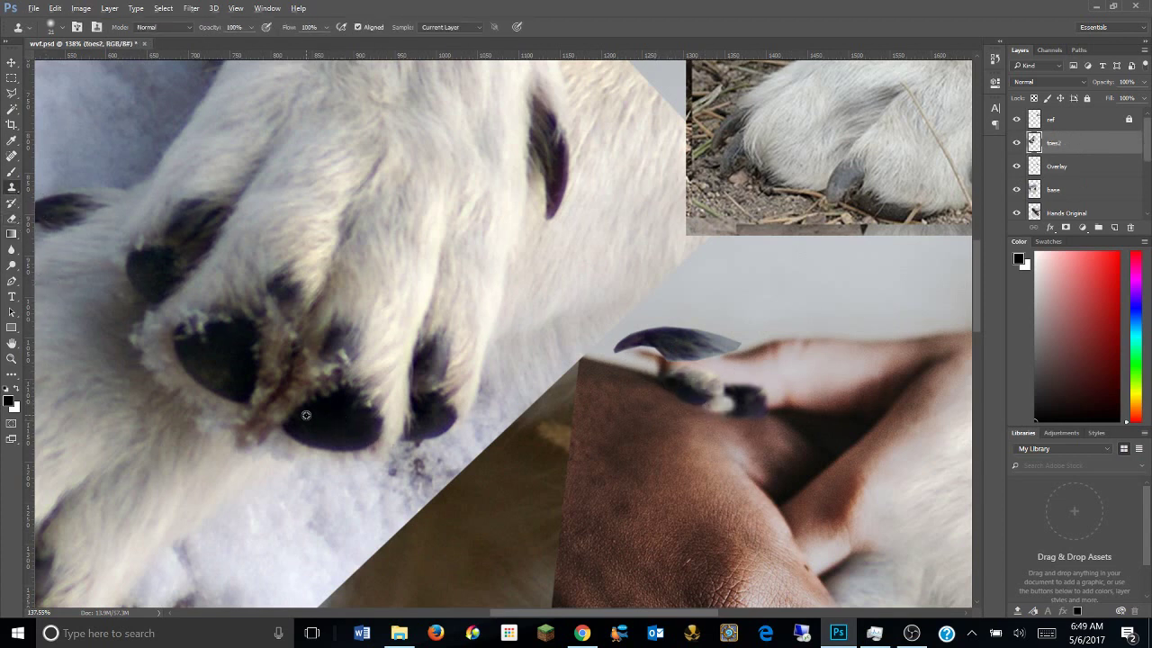
key(alt+bracketleft)
Clone dark claw texture onto the fingertip and lighter fur along the claw's lower edge.
drag(674, 376, 725, 406)
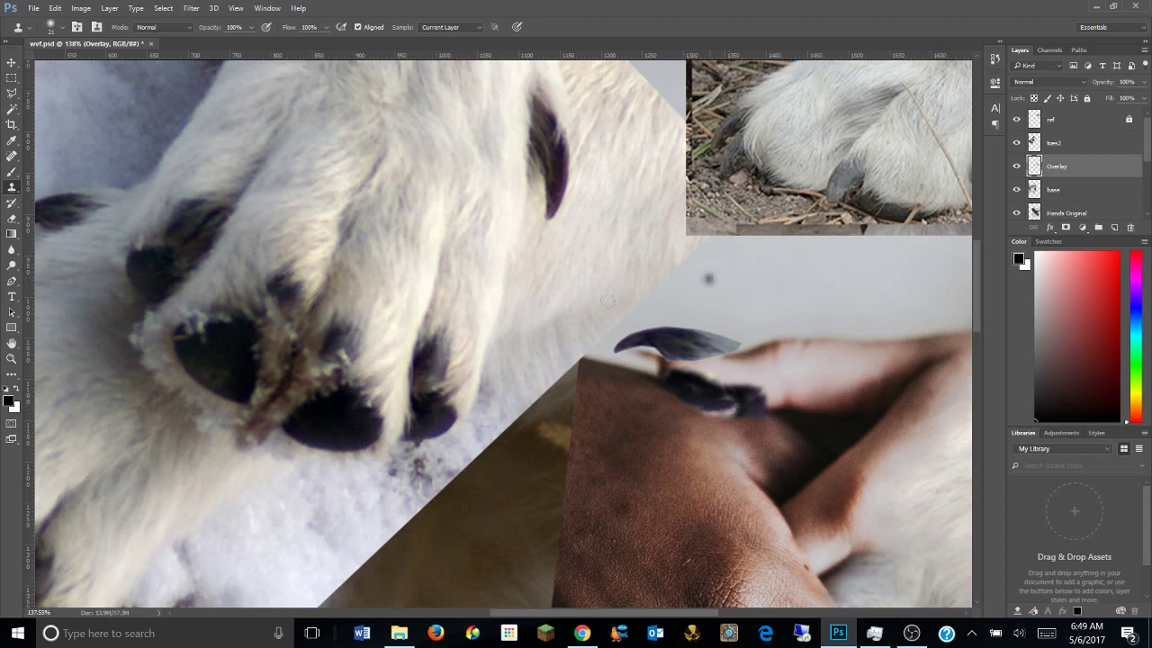
click(1084, 144)
key(alt+bracketleft)
drag(684, 396, 741, 409)
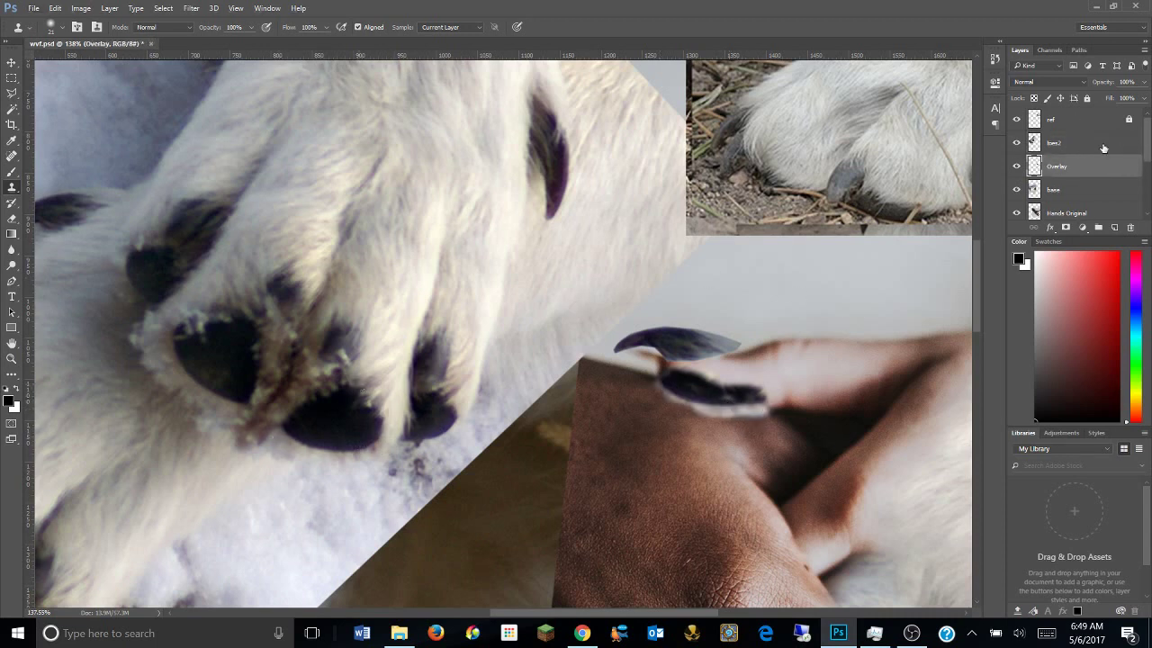
click(1103, 148)
key(alt+bracketleft)
Clone bright fur from toes2 over the toe and claw to brighten them.
key(alt+bracketright)
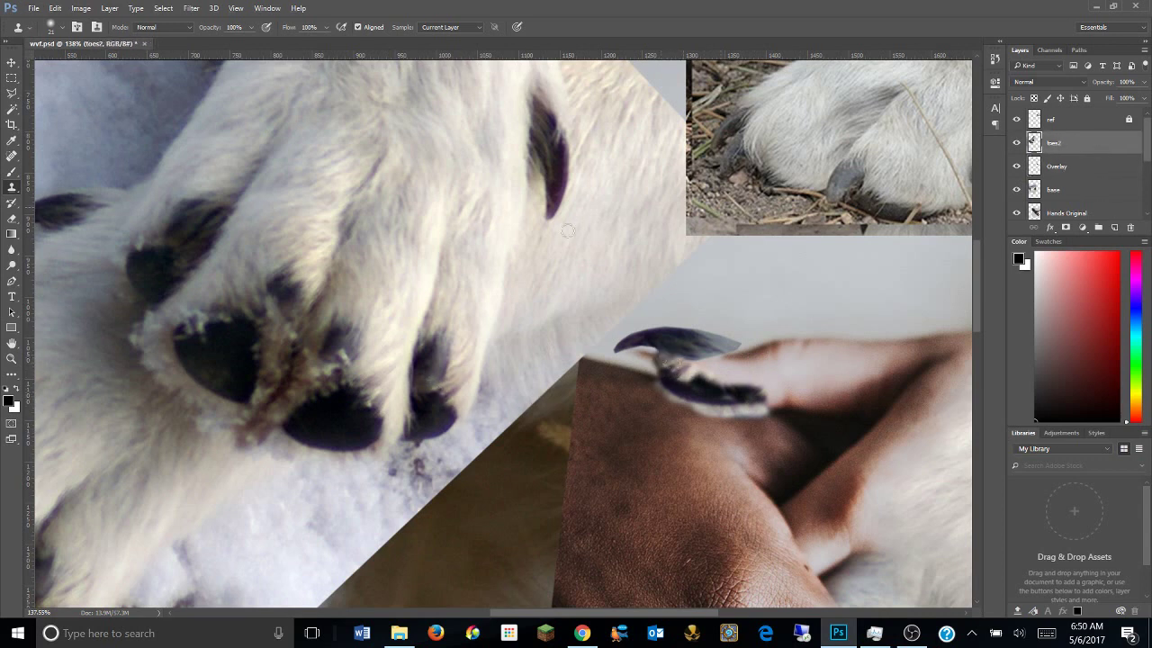
key(alt+bracketleft)
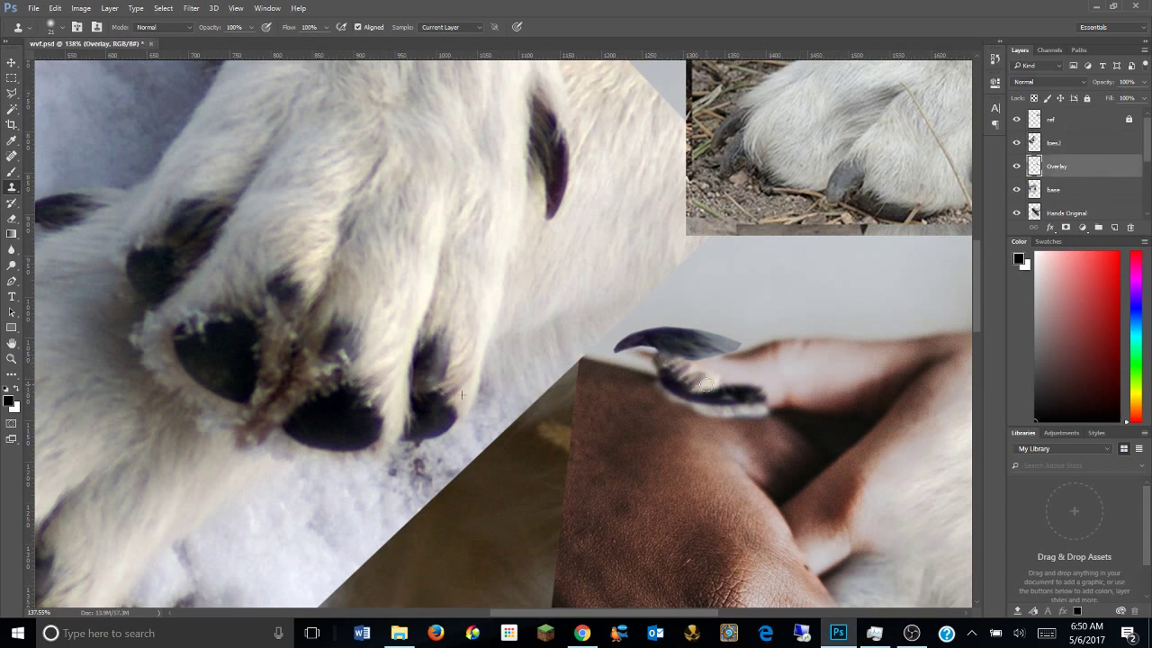
key(alt+bracketright)
key(alt+bracketleft)
drag(746, 386, 761, 398)
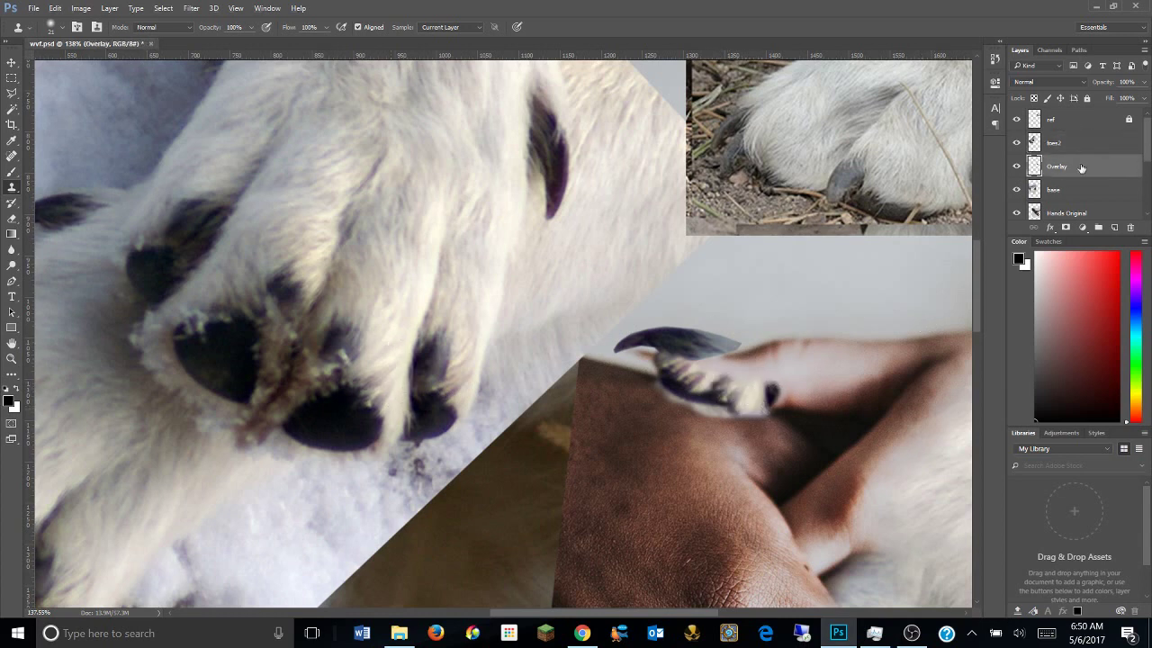
key(alt+bracketright)
key(alt+bracketleft)
drag(763, 389, 787, 398)
key(alt+bracketright)
key(ctrl+t)
Rotate toes2 to about 71° at 50% opacity for alignment, commit it, and shift it left.
mouse_move(439, 268)
mouse_down()
mouse_move(746, 535)
mouse_move(671, 373)
mouse_up()
click(1144, 82)
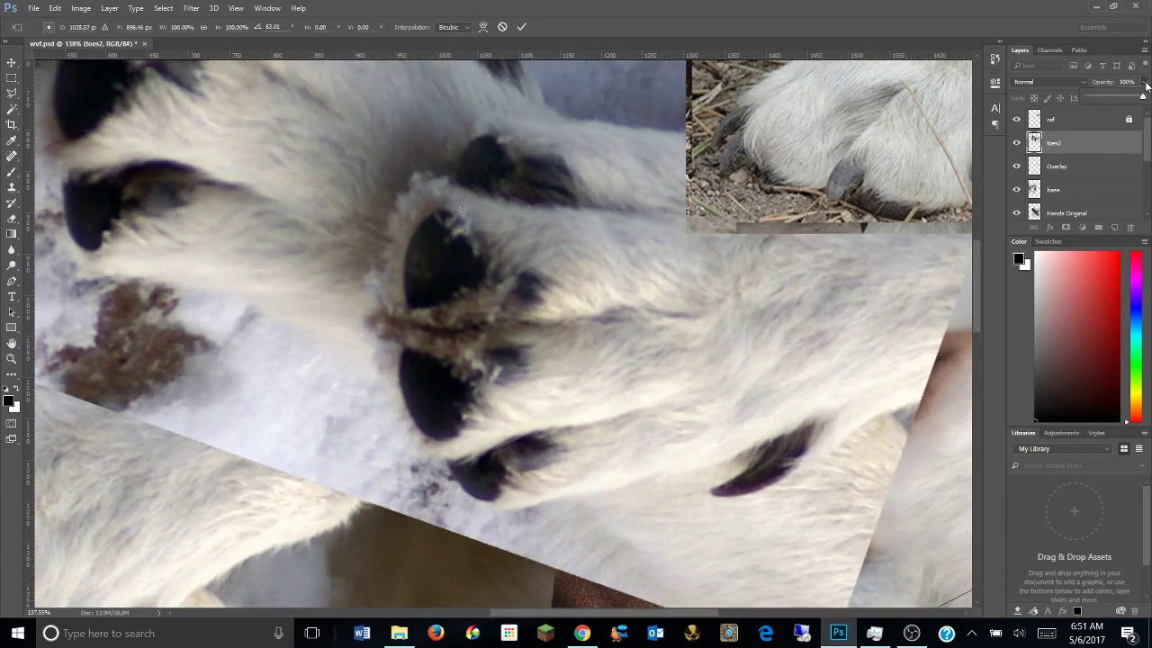
drag(1141, 96, 1116, 106)
drag(746, 412, 141, 442)
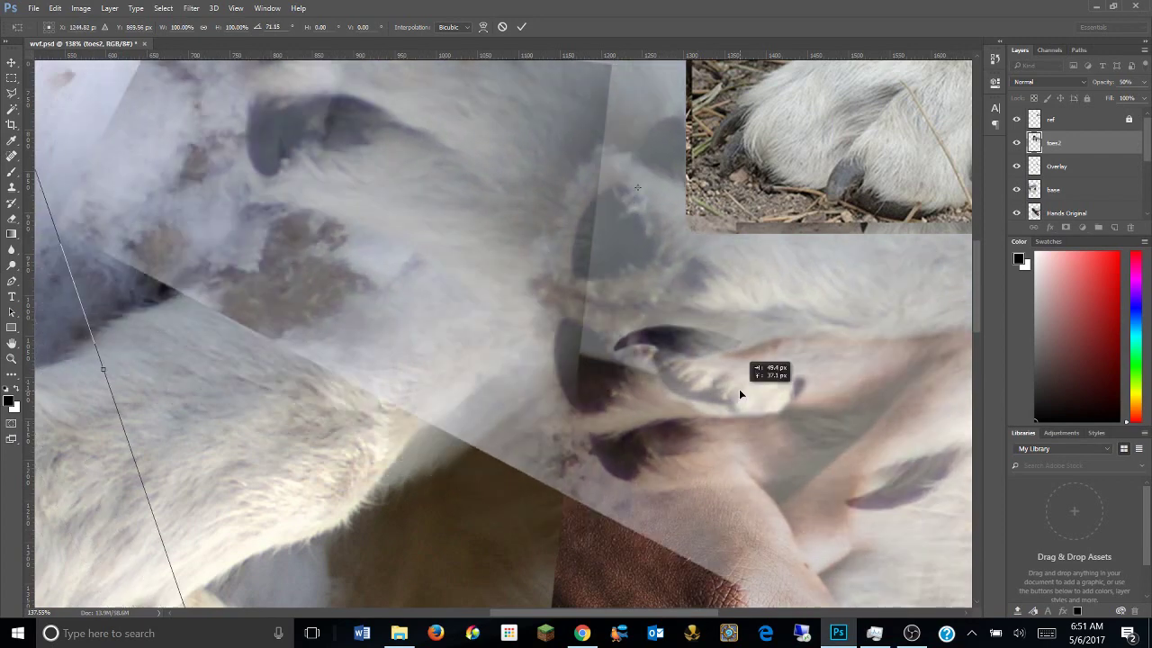
drag(670, 347, 755, 393)
drag(102, 420, 117, 468)
key(Return)
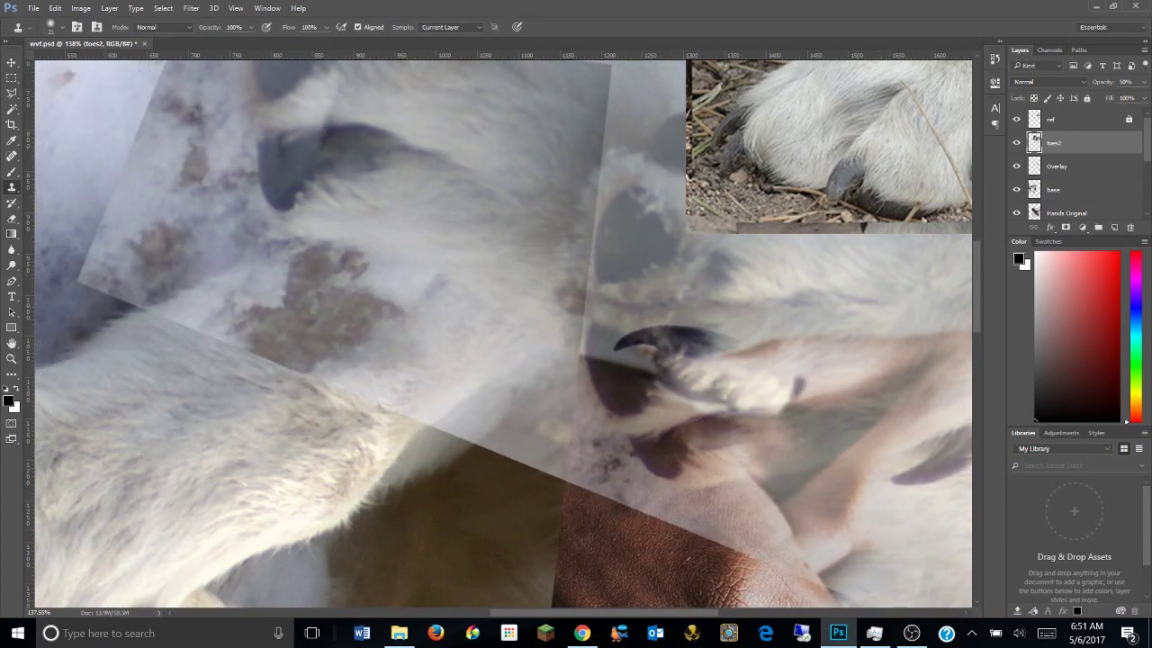
drag(540, 300, 113, 261)
Restore toes2 to 100% opacity and paint cloned fur over the hand on Overlay.
key(0)
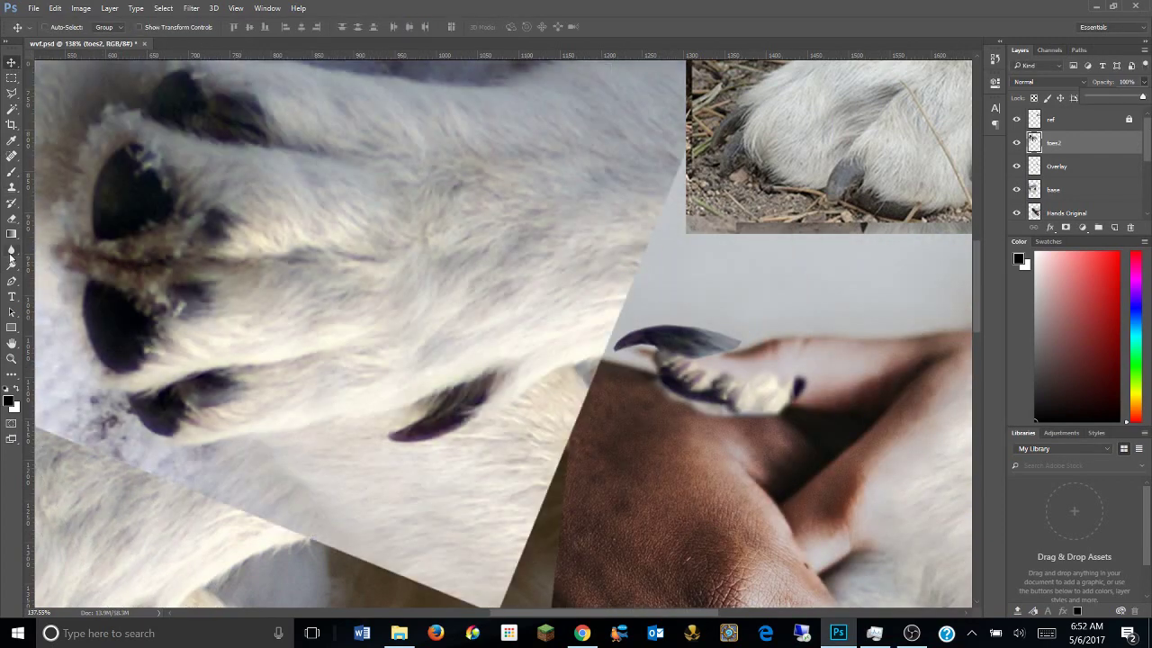
key(s)
click(1061, 167)
mouse_move(801, 382)
mouse_down()
mouse_move(900, 369)
mouse_move(809, 369)
mouse_move(816, 346)
mouse_up()
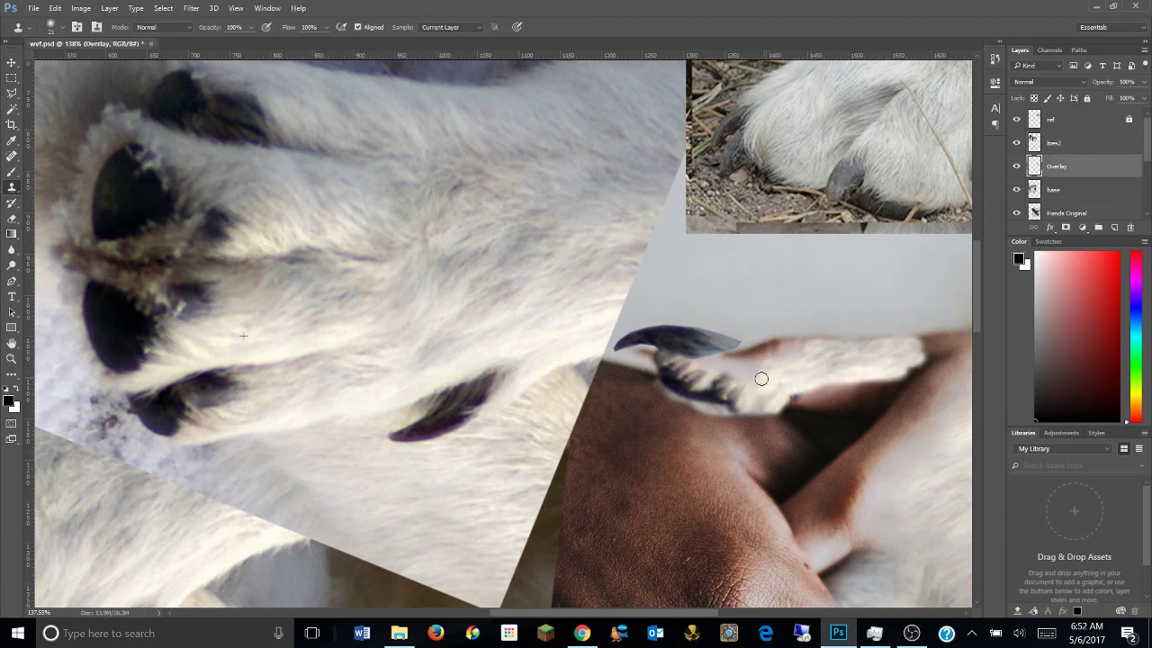
Make white the foreground colour and clone dark texture onto the claw.
key(x)
key(alt+bracketright)
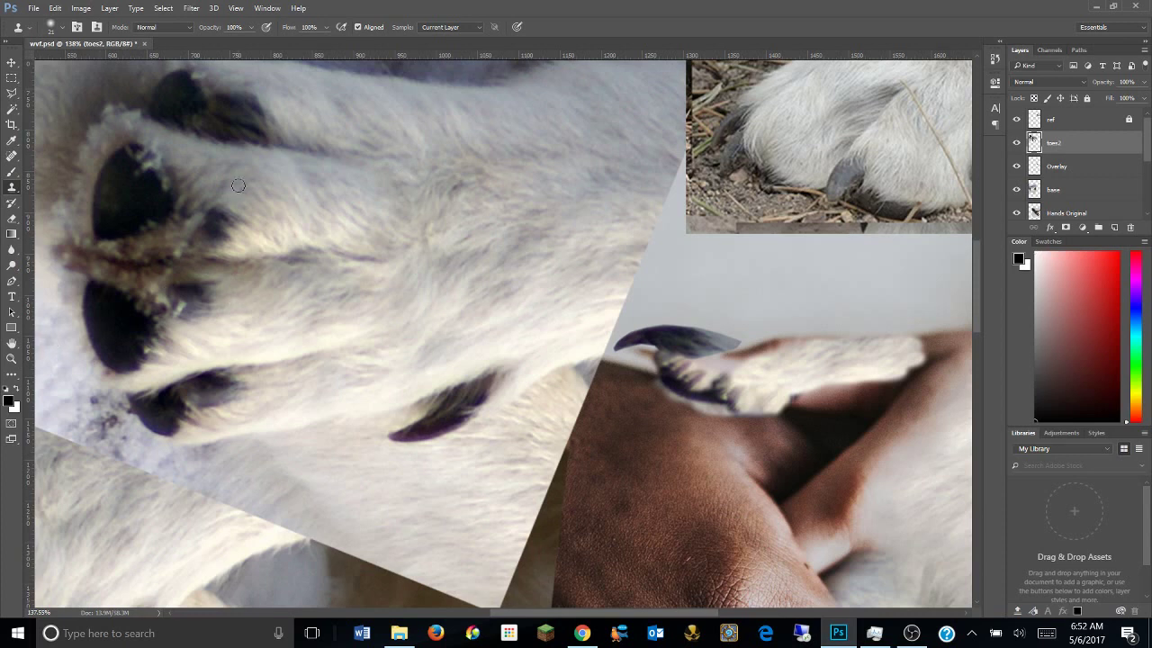
click(1057, 167)
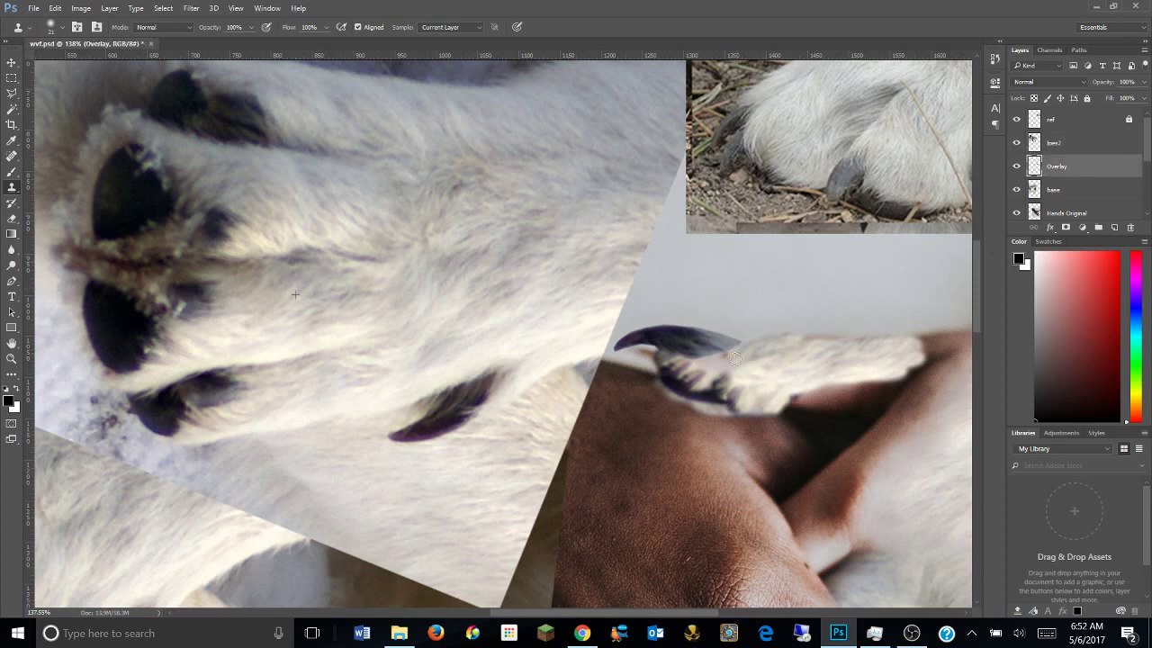
key(alt+bracketright)
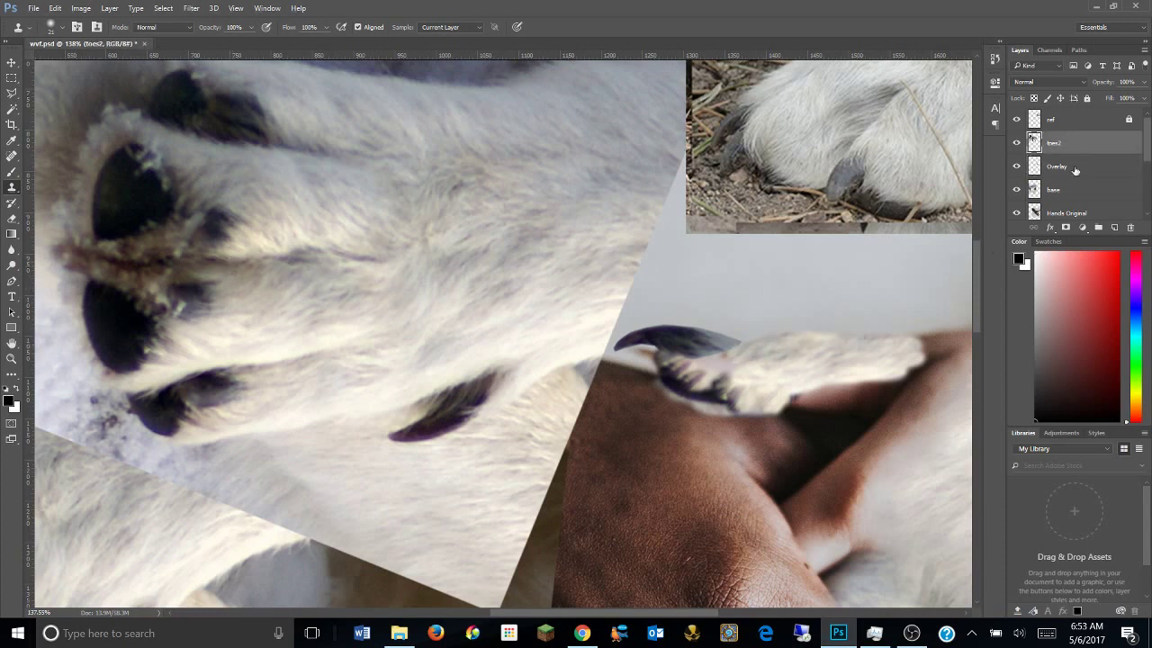
click(1074, 170)
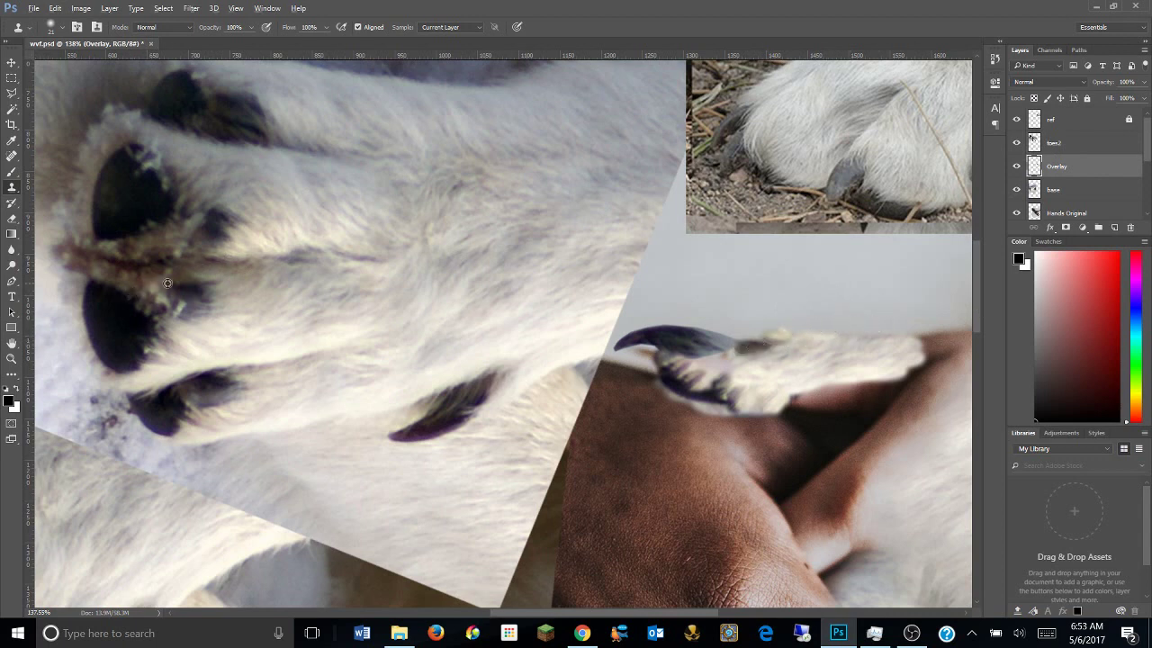
key(alt+bracketright)
click(1054, 169)
drag(738, 335, 700, 361)
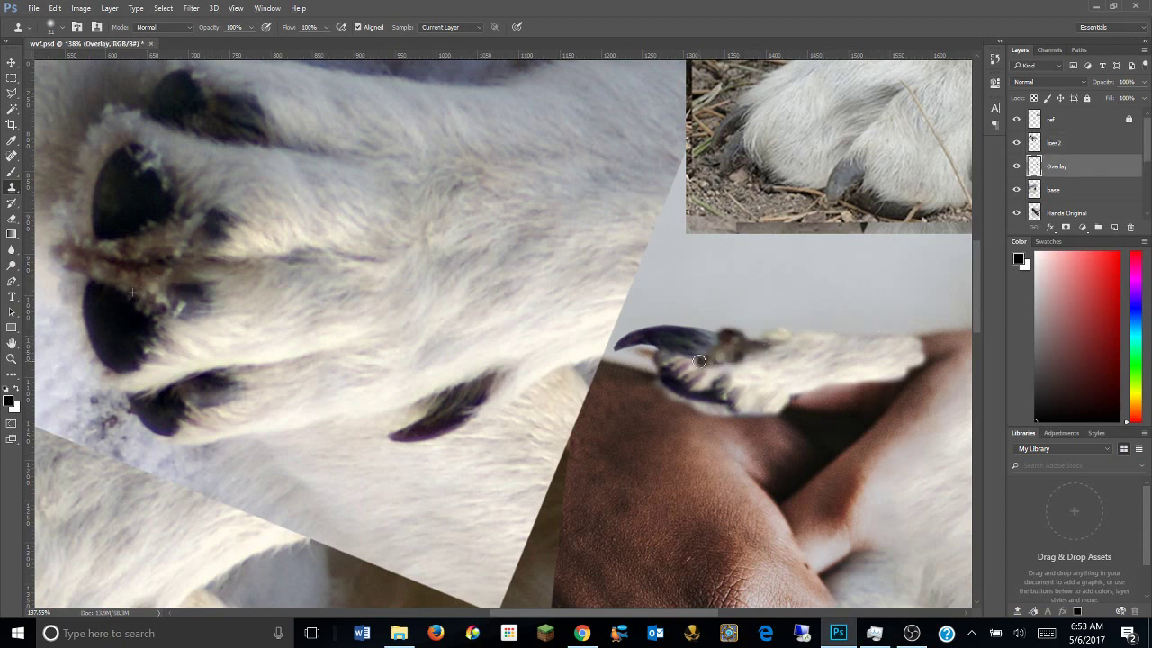
Lighten the dark area under the claw and add a small light fur patch on the hand.
click(1065, 142)
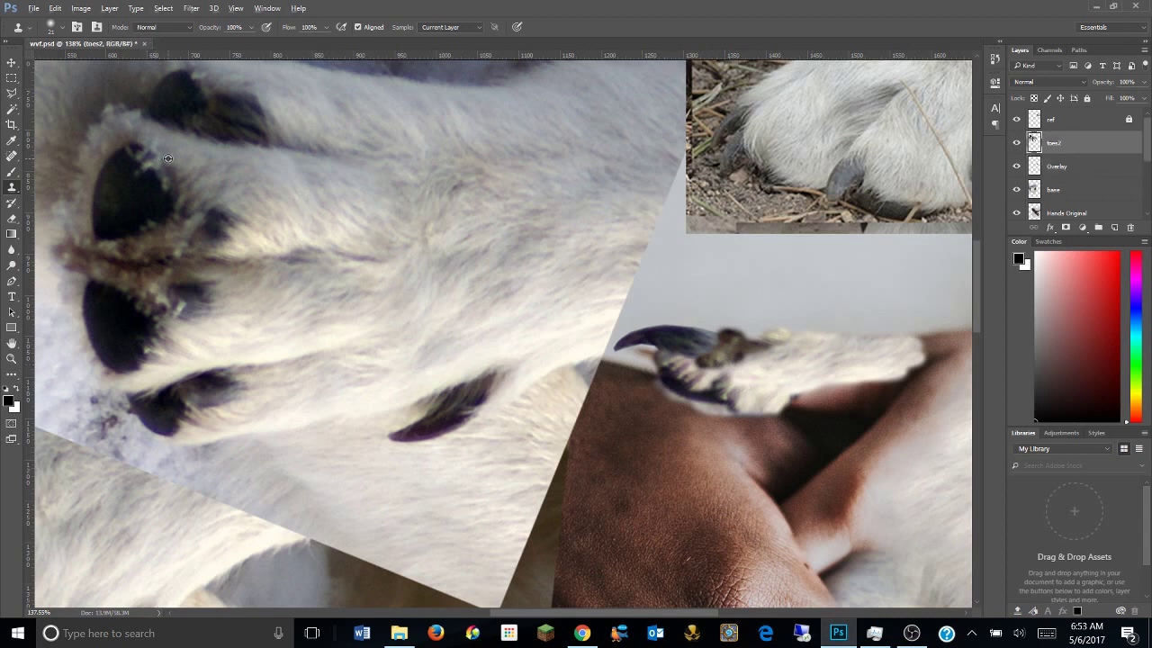
key(alt+bracketleft)
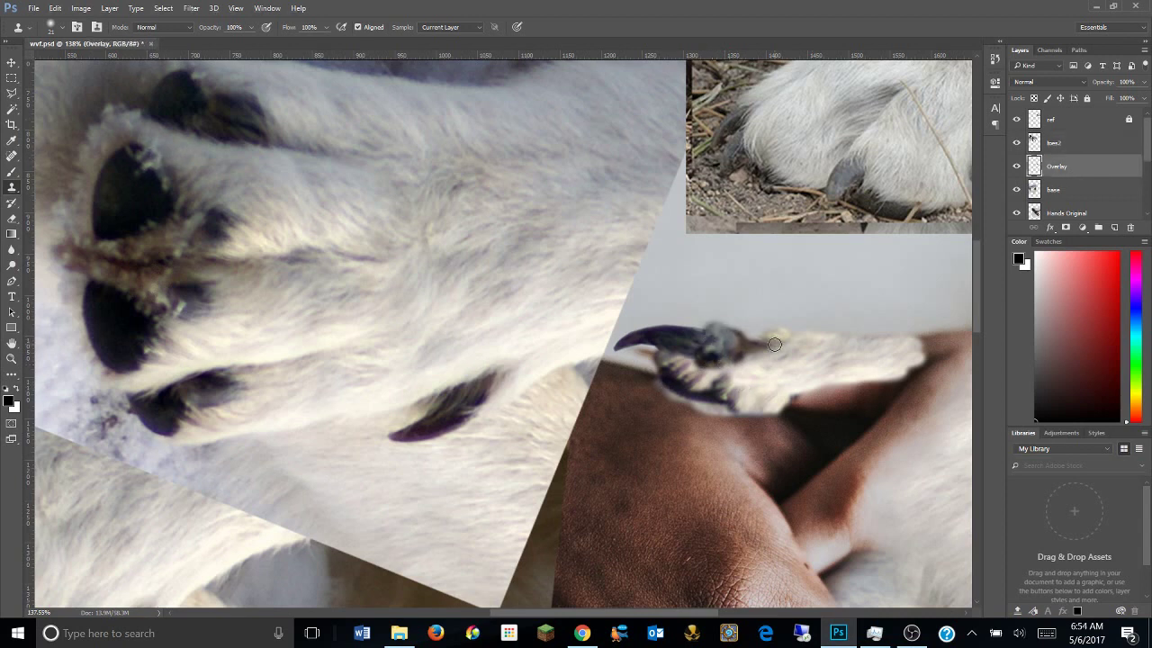
key(alt+bracketright)
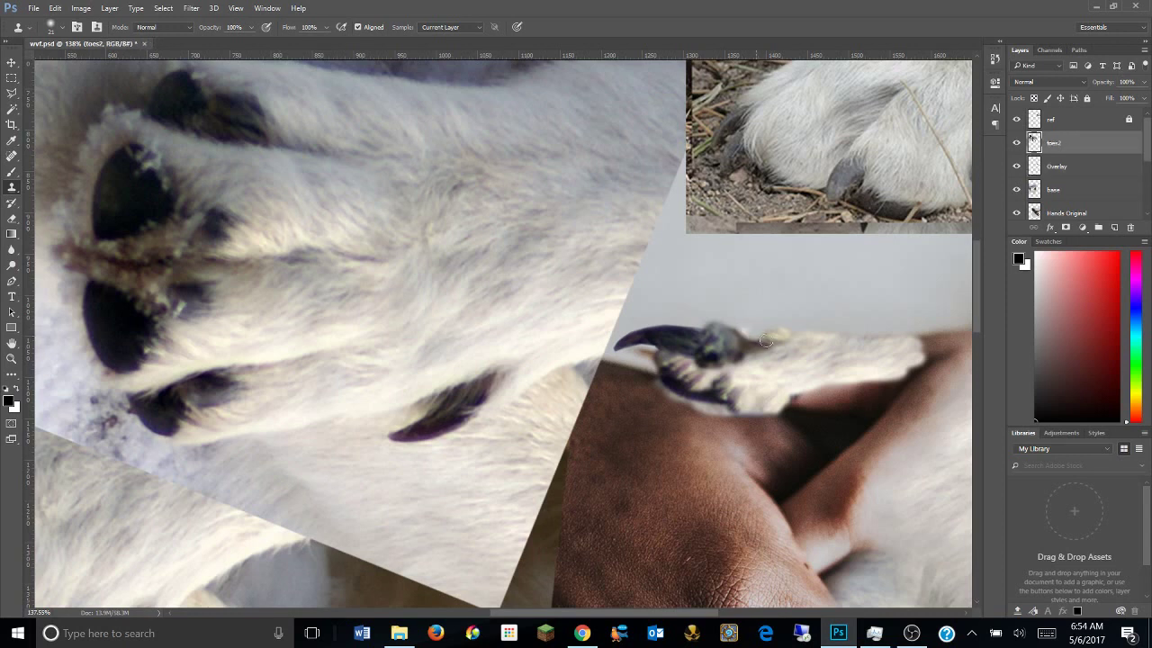
mouse_move(684, 359)
mouse_down()
mouse_move(745, 359)
mouse_move(729, 369)
mouse_move(754, 345)
mouse_up()
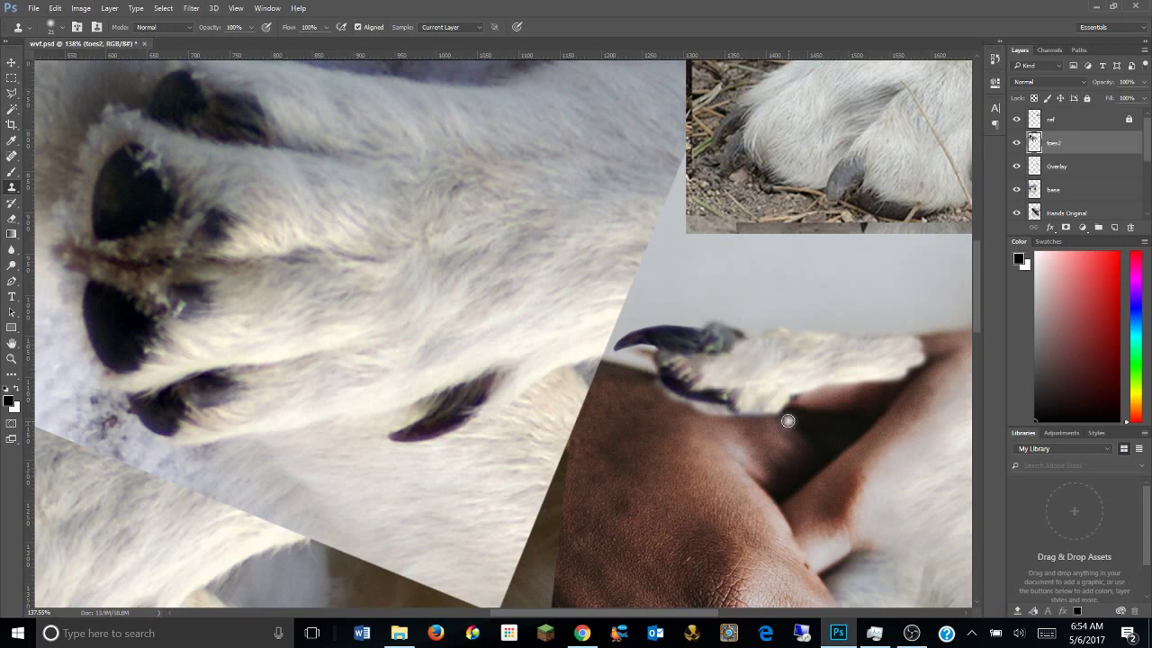
key(alt+bracketleft)
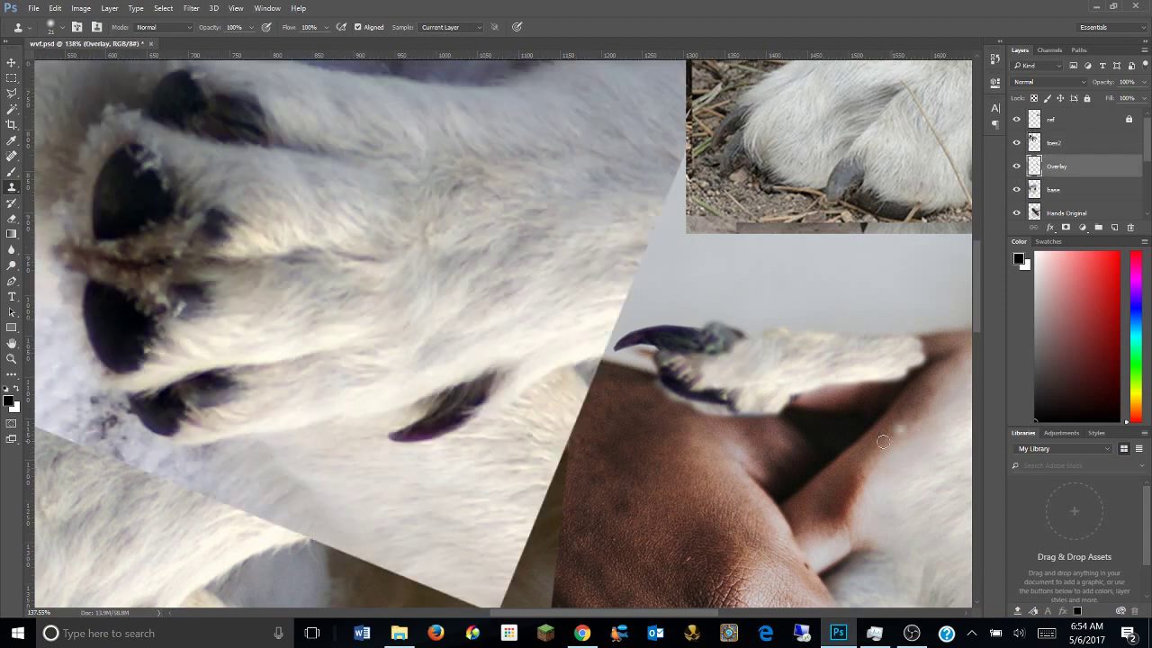
drag(810, 387, 863, 392)
Reshape the area beside the claw with fur sampled from toes2.
click(1101, 142)
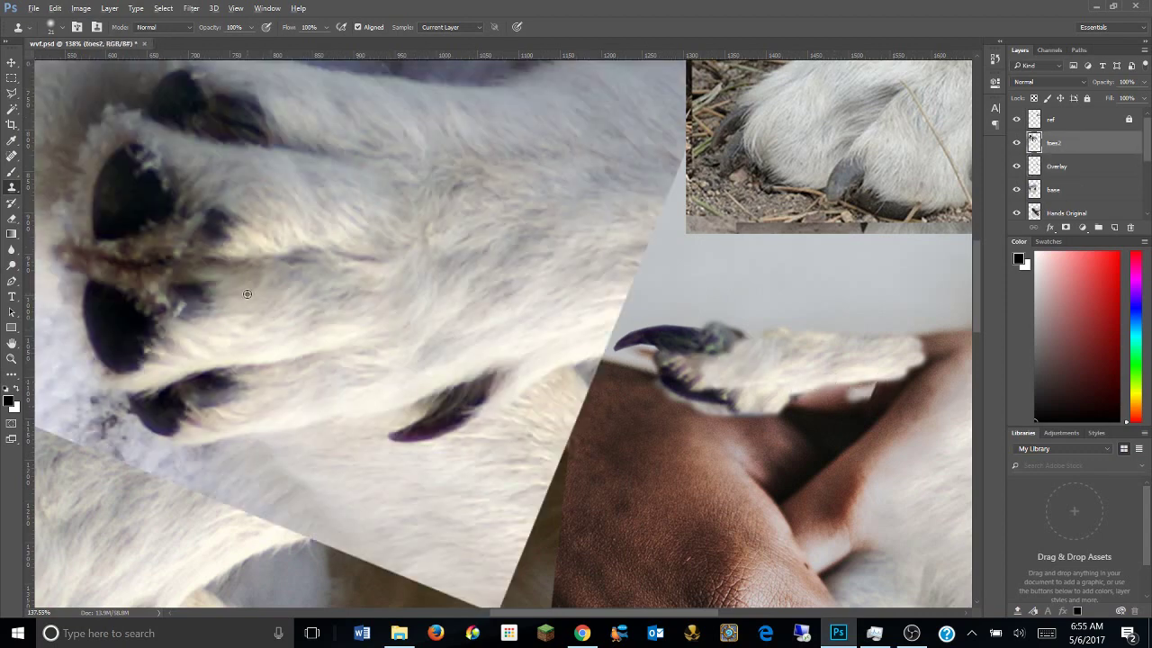
key(alt+bracketleft)
mouse_move(936, 360)
mouse_down()
mouse_move(855, 400)
mouse_move(820, 393)
mouse_move(917, 372)
mouse_move(783, 409)
mouse_up()
key(alt+bracketright)
key(alt+bracketleft)
Set new fur clone sources and lighten the claw area with cloned fur.
click(1077, 147)
click(1060, 171)
click(1078, 144)
click(1060, 166)
drag(899, 396, 869, 358)
click(1073, 193)
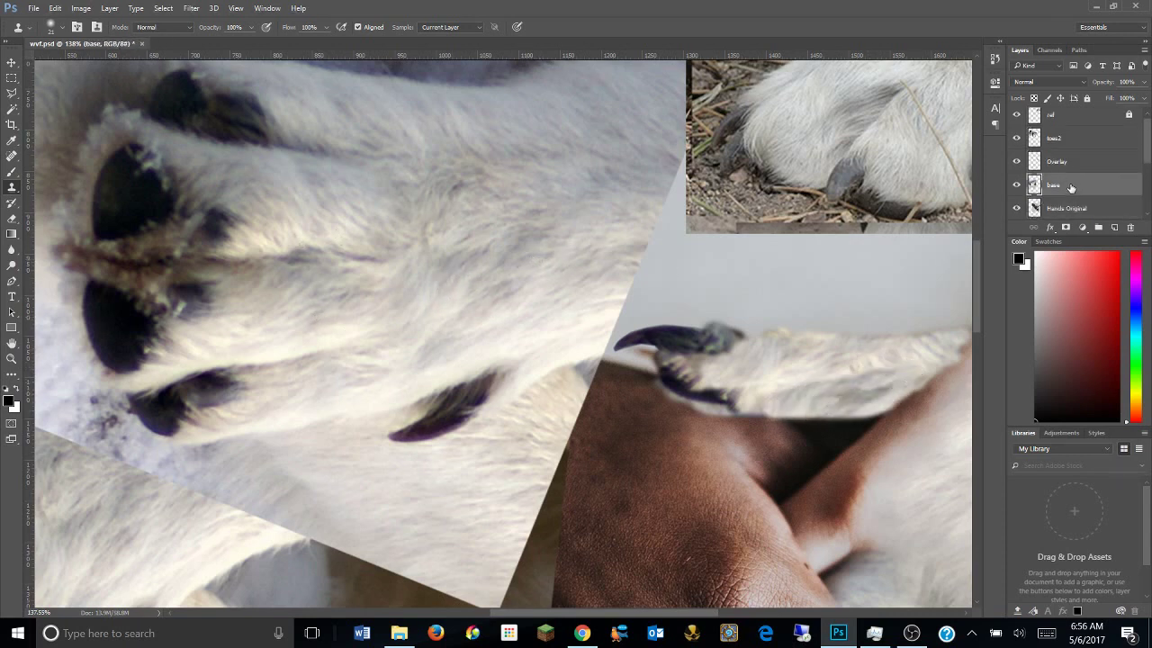
Pan across the composite, zoom out to the full image, and hide the upper-left paw layer.
key(v)
mouse_move(730, 373)
mouse_down()
mouse_move(512, 337)
mouse_move(525, 357)
mouse_up()
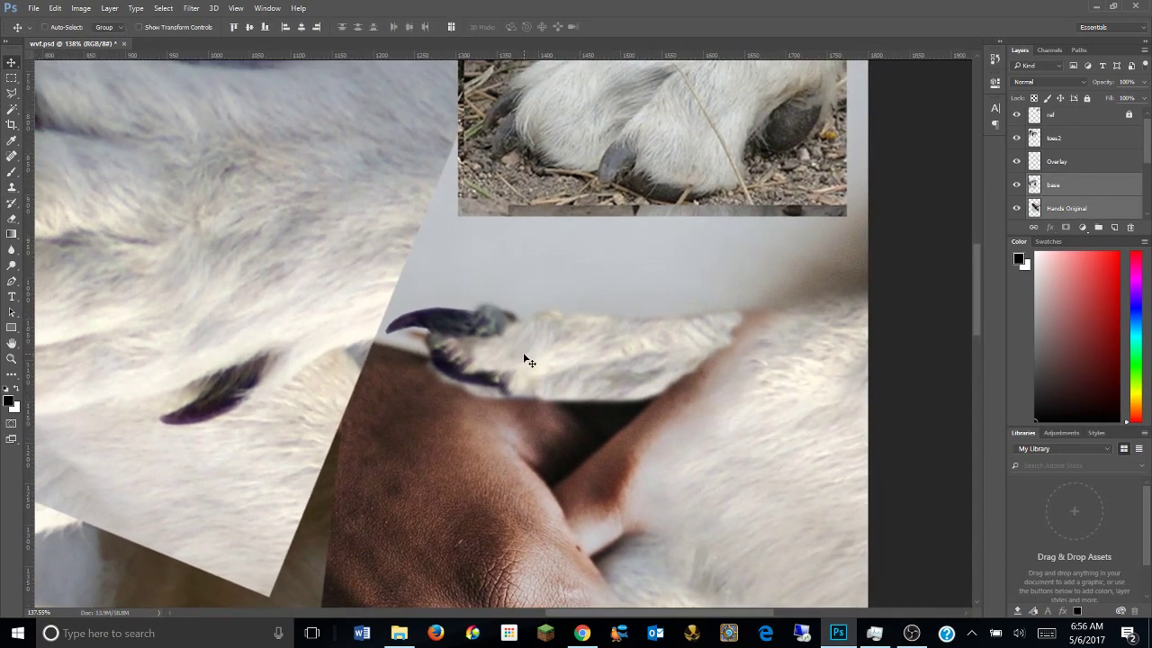
mouse_move(625, 342)
mouse_down()
mouse_move(783, 294)
mouse_move(795, 376)
mouse_up()
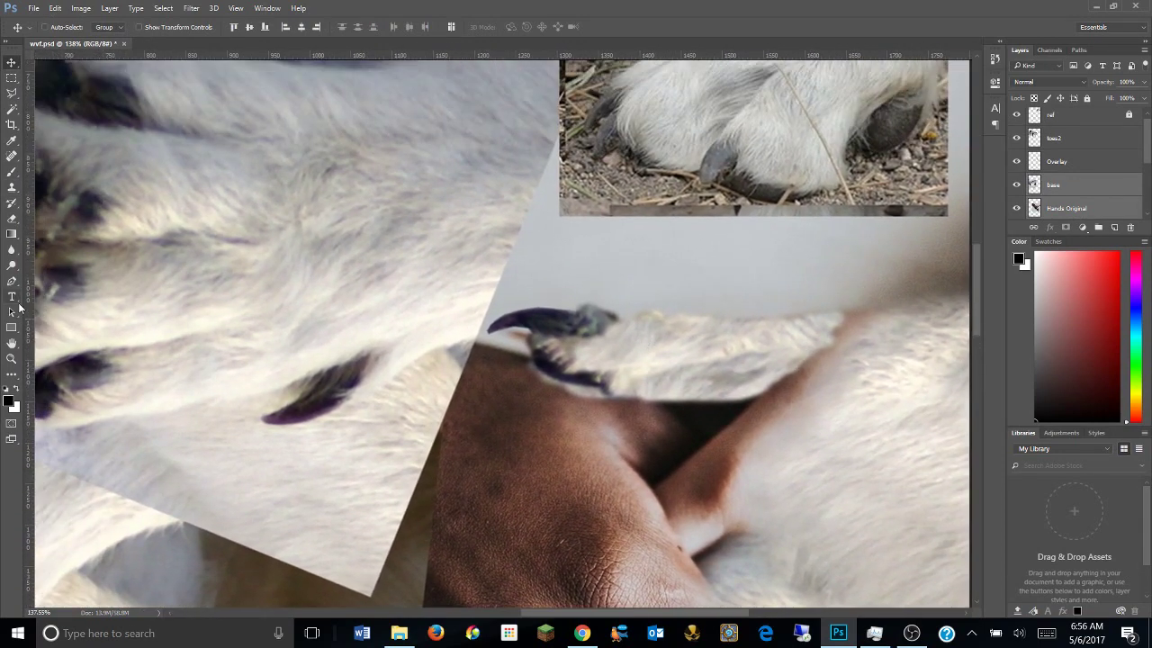
click(11, 358)
alt+click(616, 348)
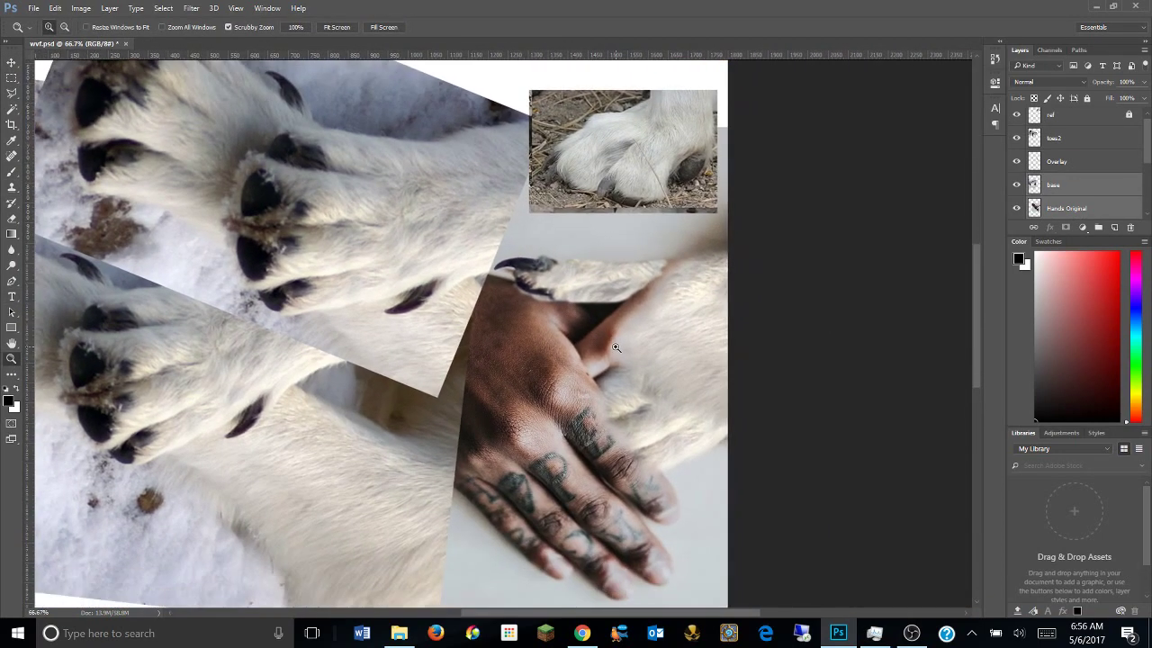
click(1017, 137)
click(1017, 161)
click(1017, 161)
Select the base wolf-leg layer and zoom to 100% on the wolf paw.
scroll(1080, 171, down, 3)
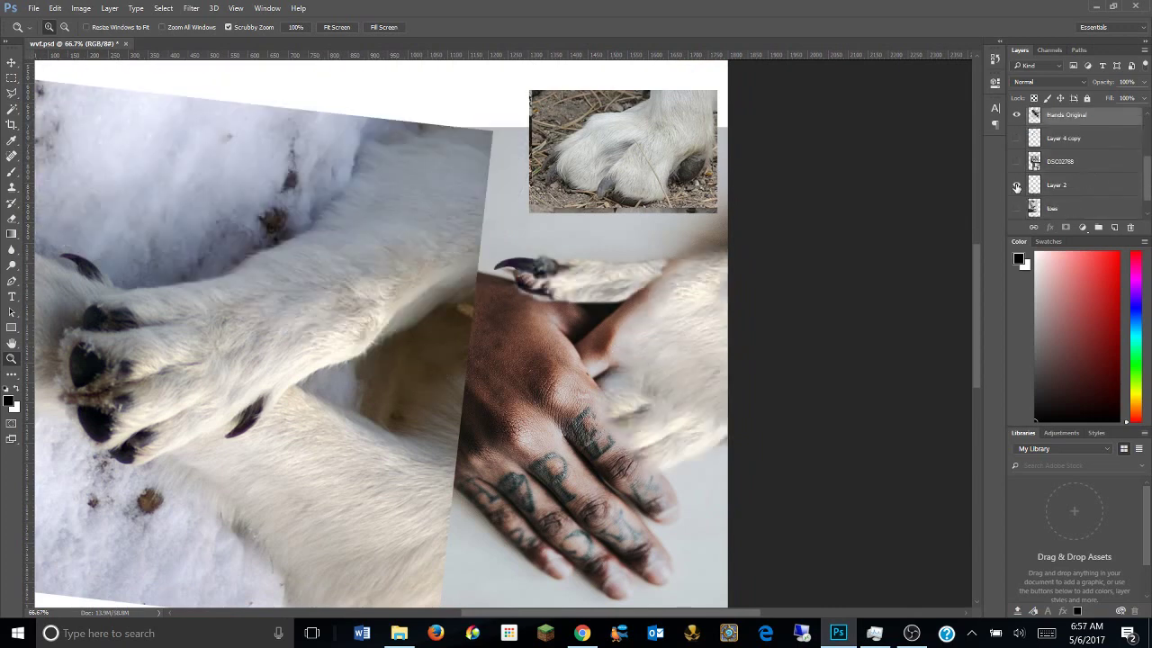
click(1017, 185)
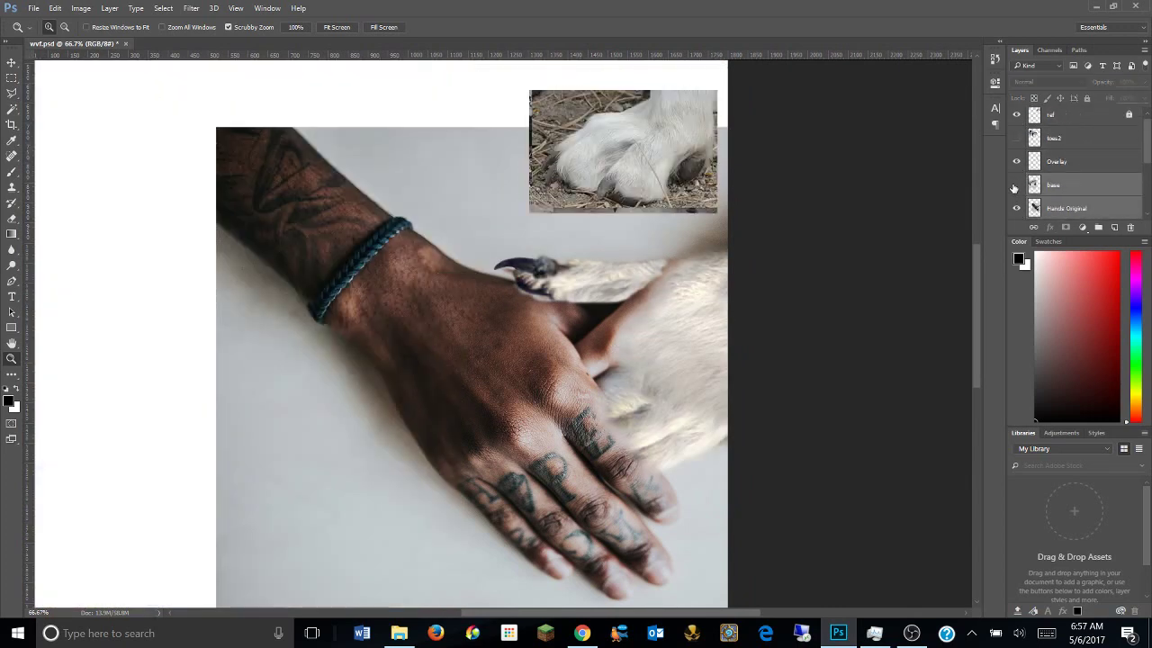
click(1067, 185)
click(248, 376)
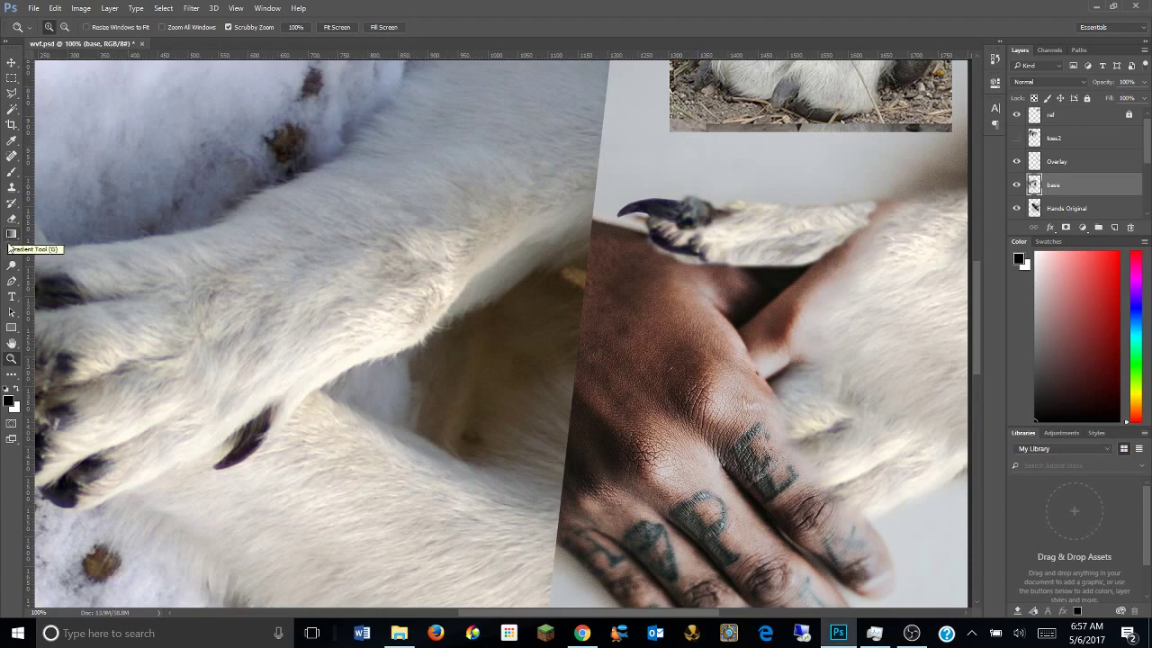
key(s)
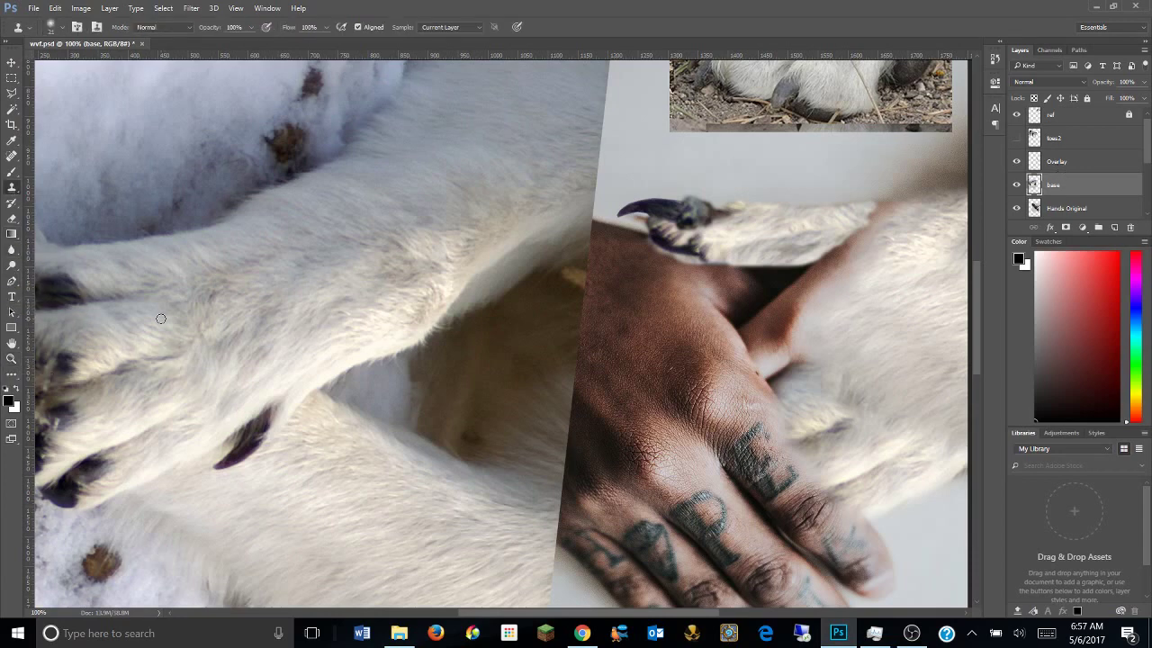
key(alt+bracketright)
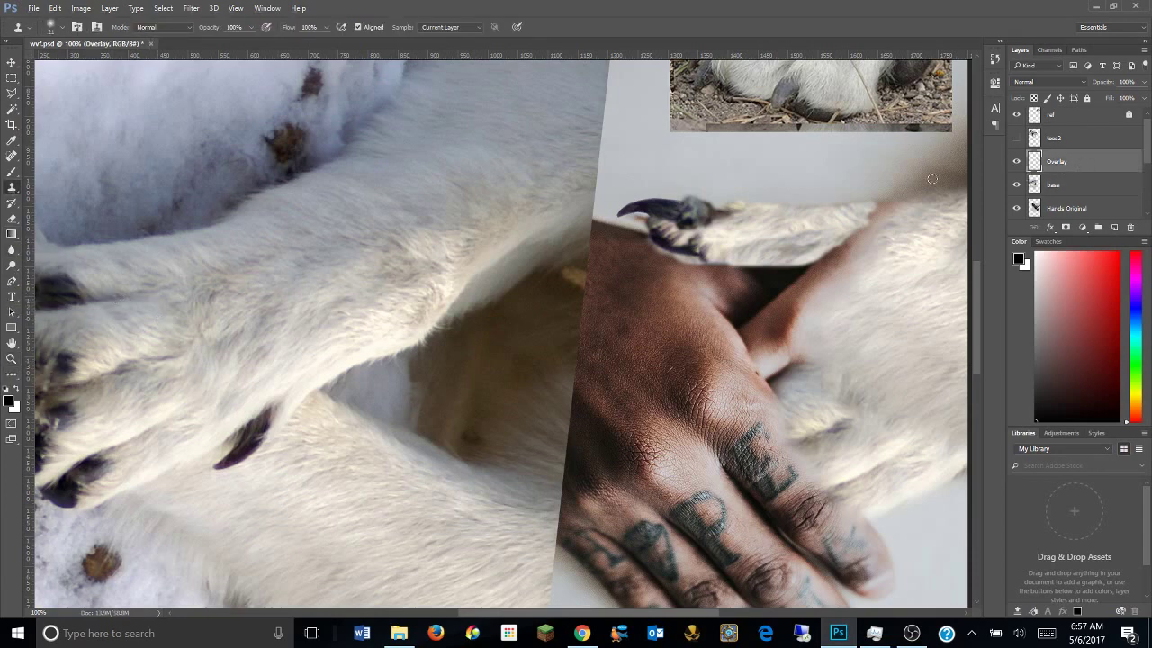
key(alt+bracketleft)
Rotate the wolf leg about −16° and shift it right at reduced fill, then restore 100% fill.
key(ctrl+t)
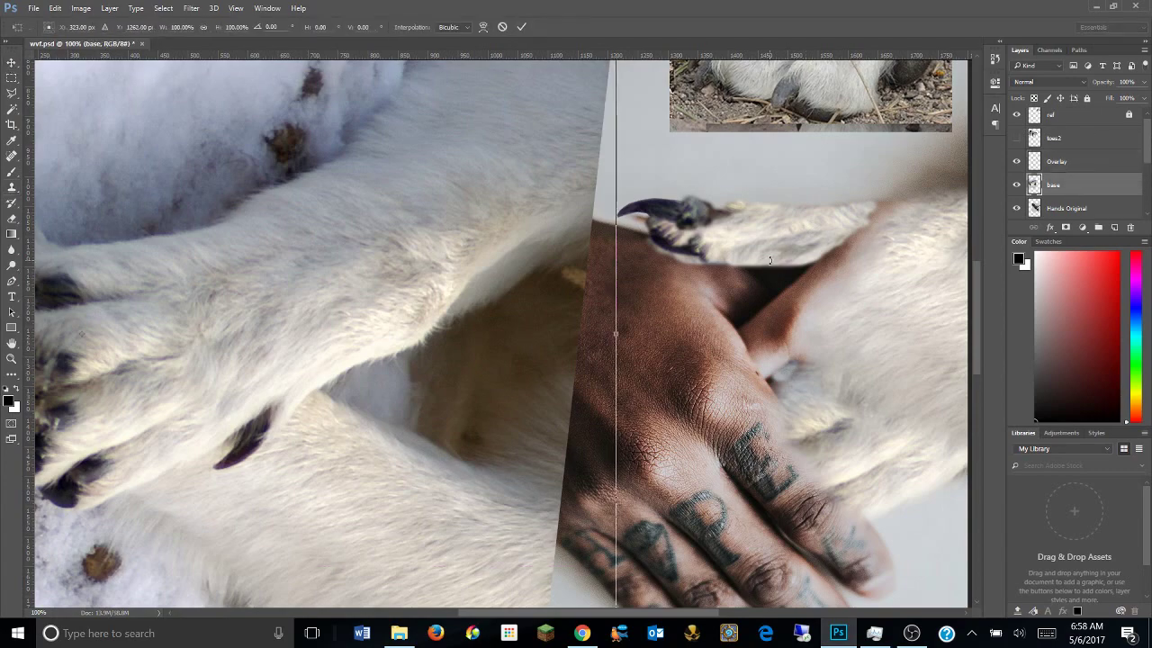
drag(724, 365, 710, 250)
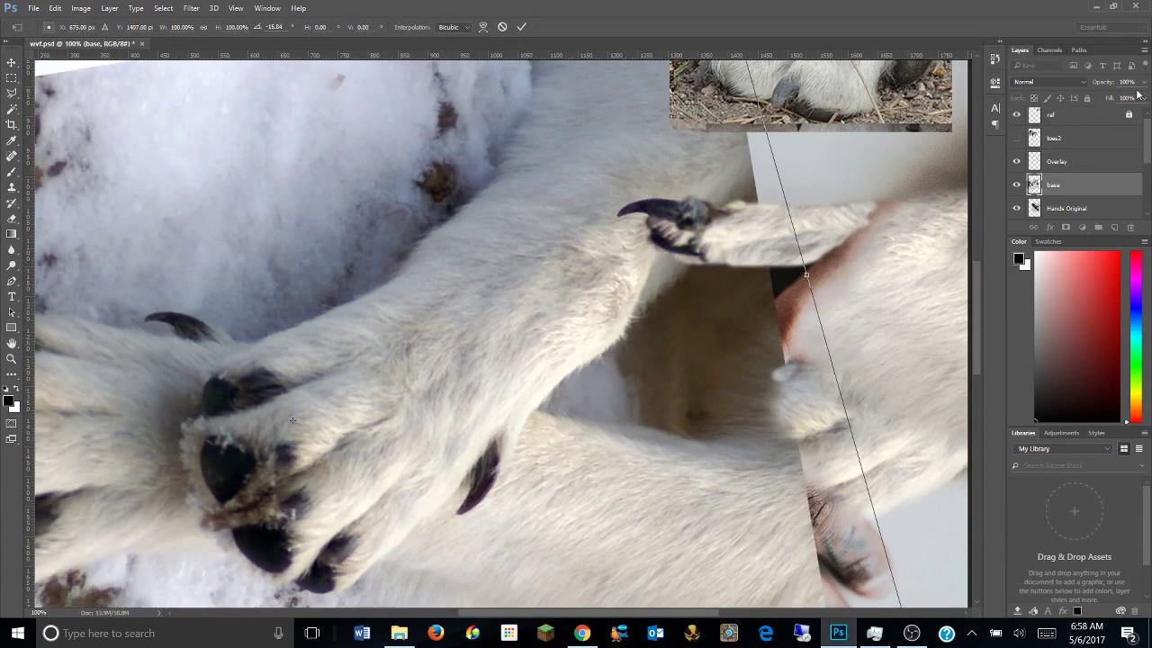
key(shift+6)
key(shift+7)
mouse_move(182, 336)
mouse_down()
mouse_move(878, 351)
mouse_move(391, 375)
mouse_up()
key(Return)
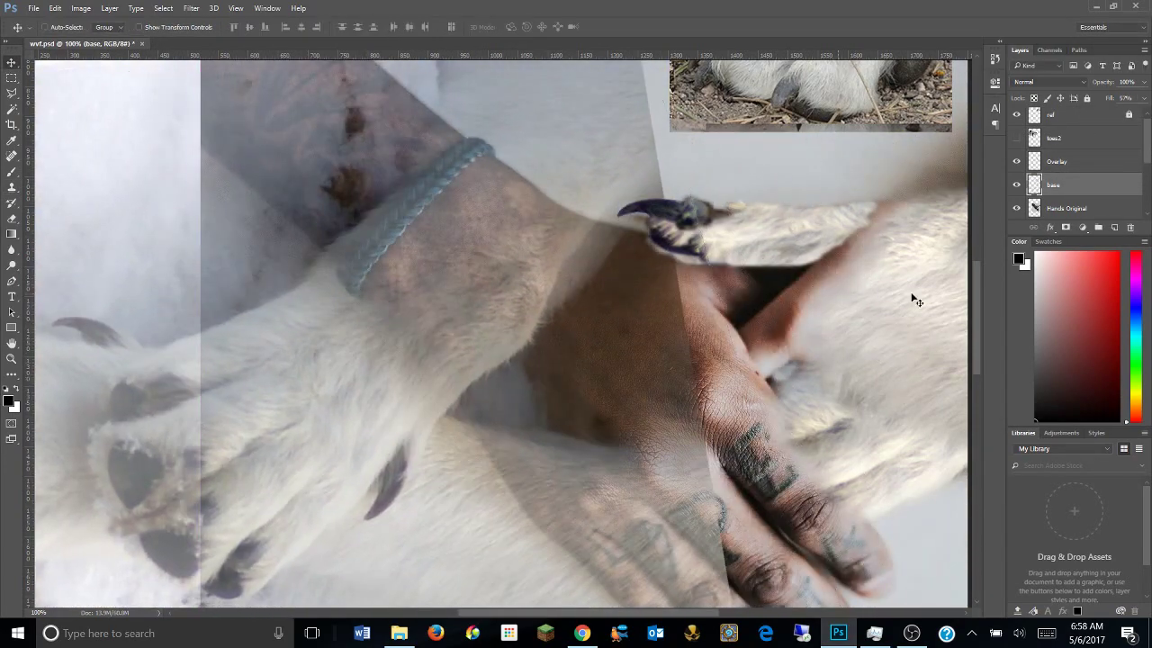
drag(1144, 98, 1143, 113)
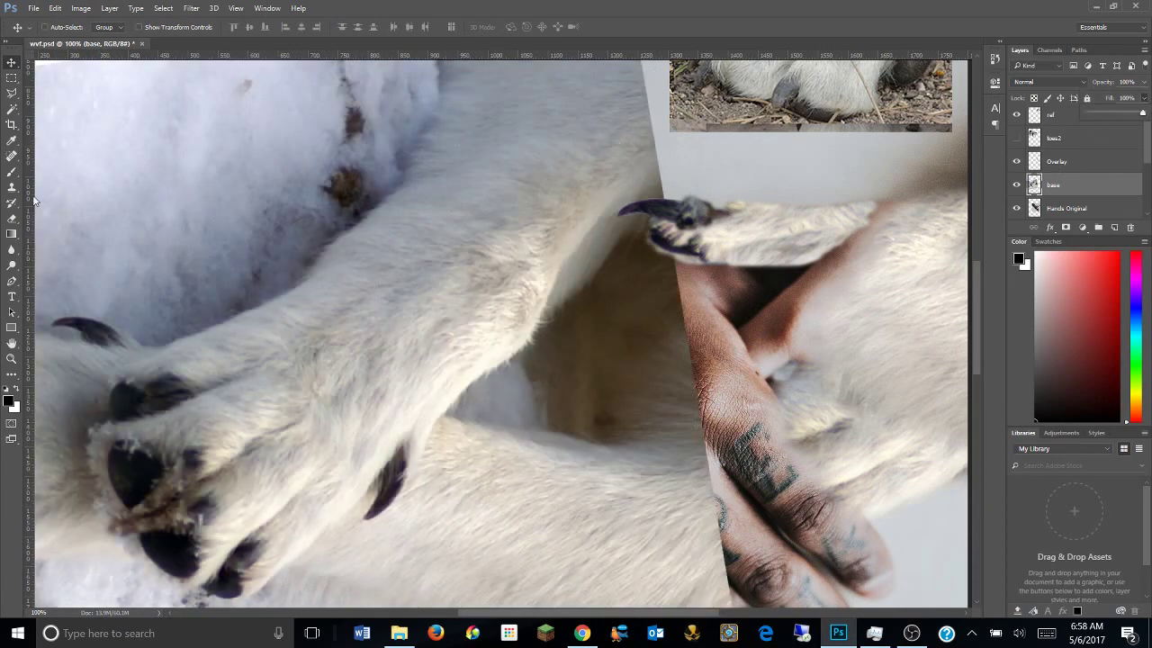
key(s)
key(alt+bracketright)
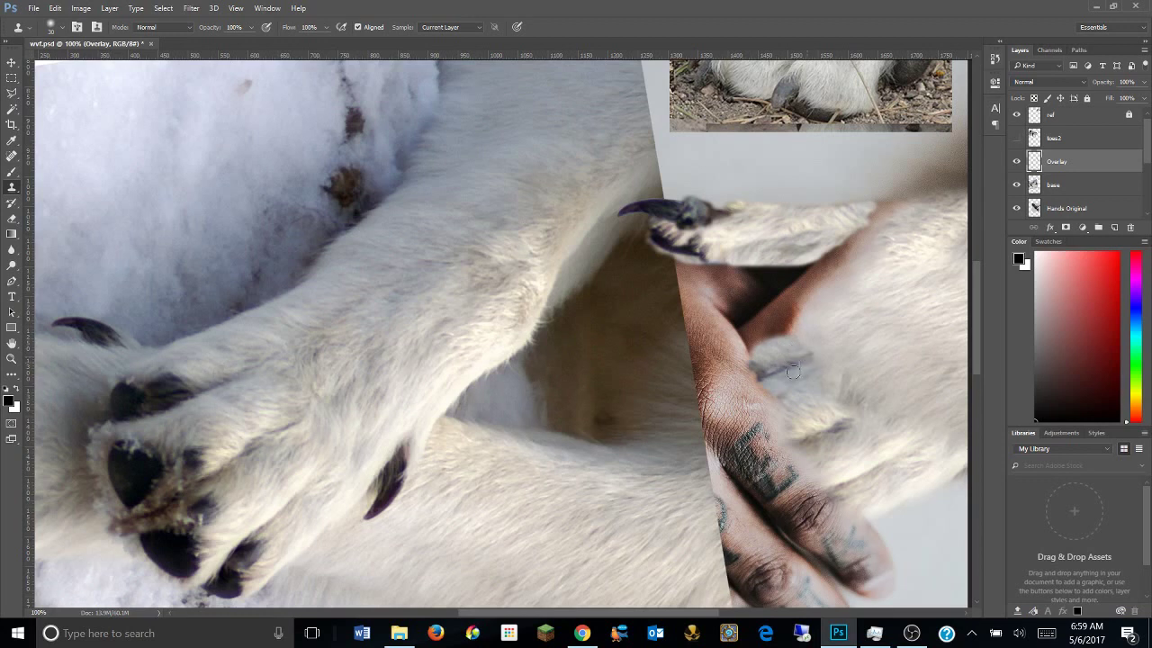
Sample fur from the base layer and clone it over the brown hand areas on Overlay.
click(1062, 185)
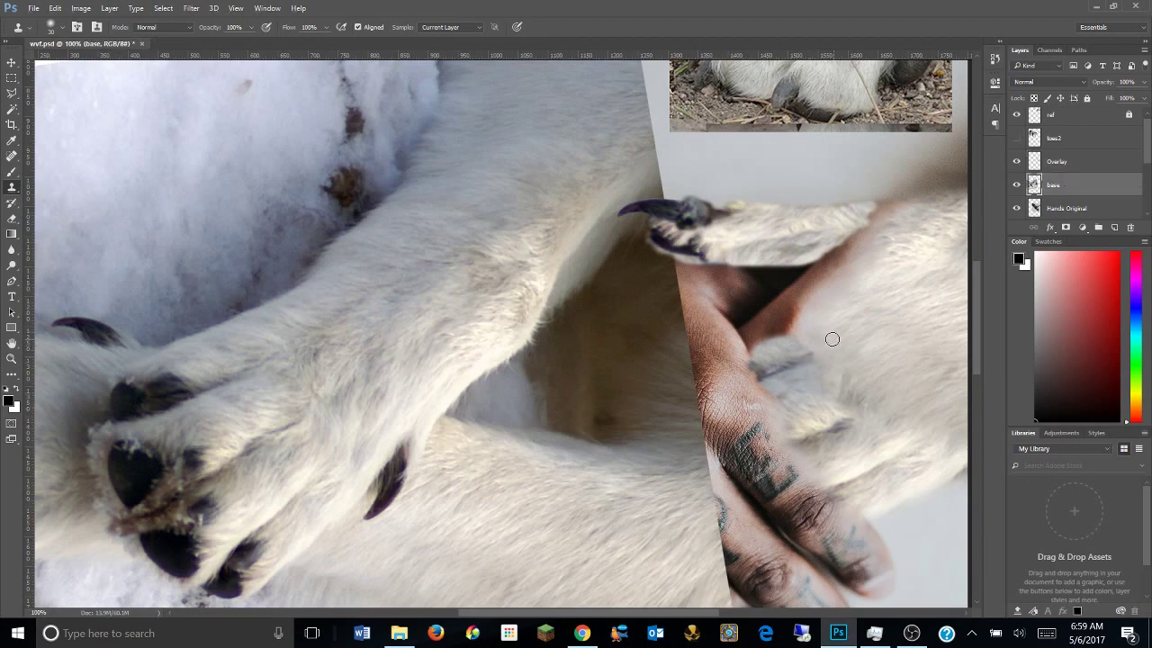
drag(837, 335, 868, 290)
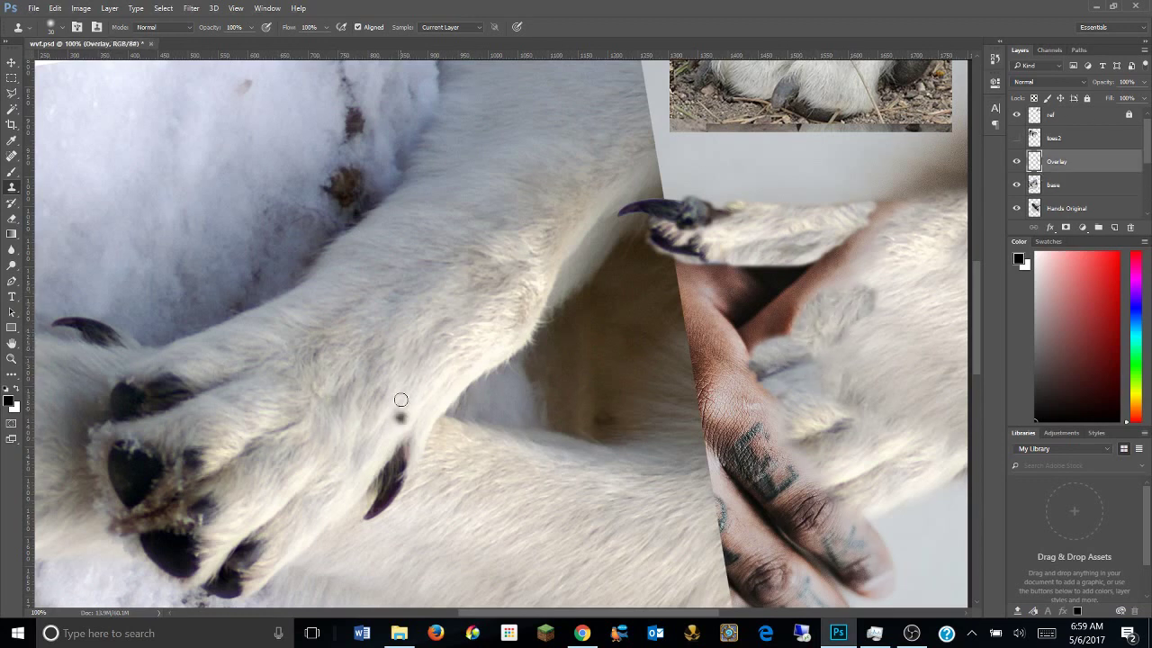
key(alt+bracketright)
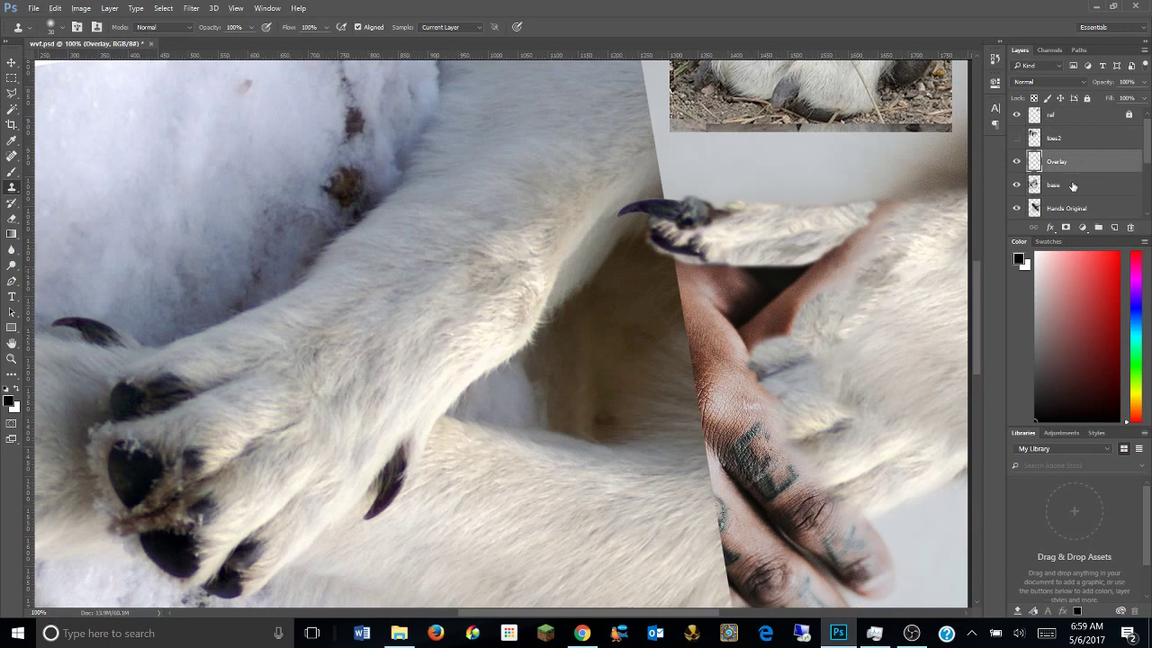
click(1072, 185)
key(alt+bracketright)
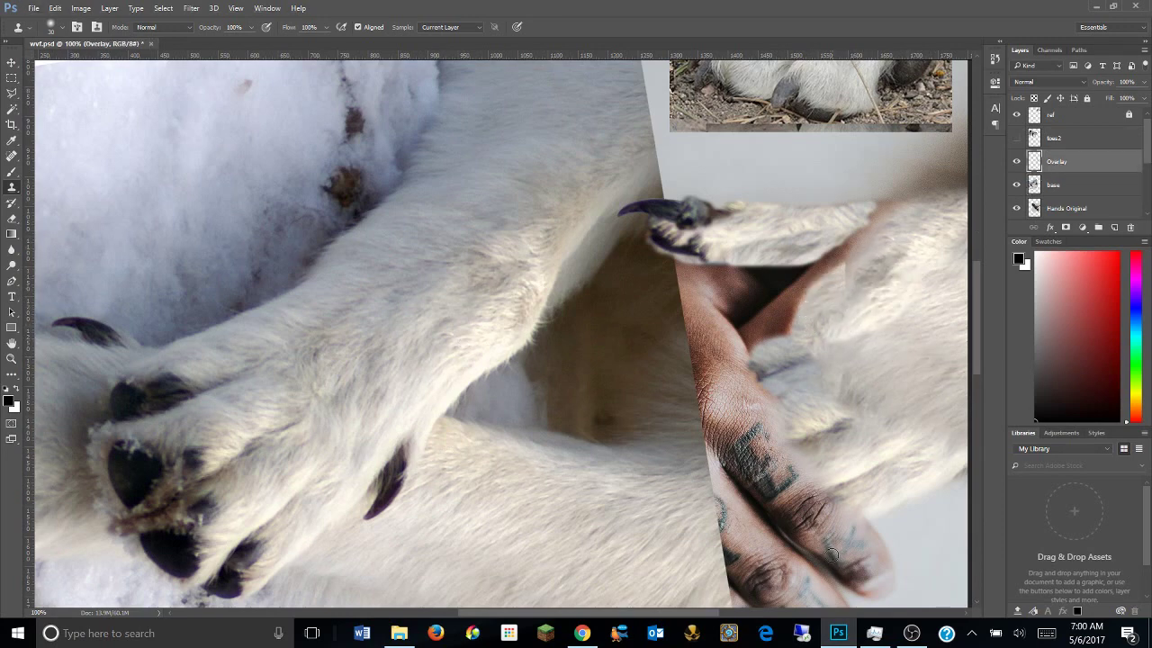
scroll(831, 556, right, 5)
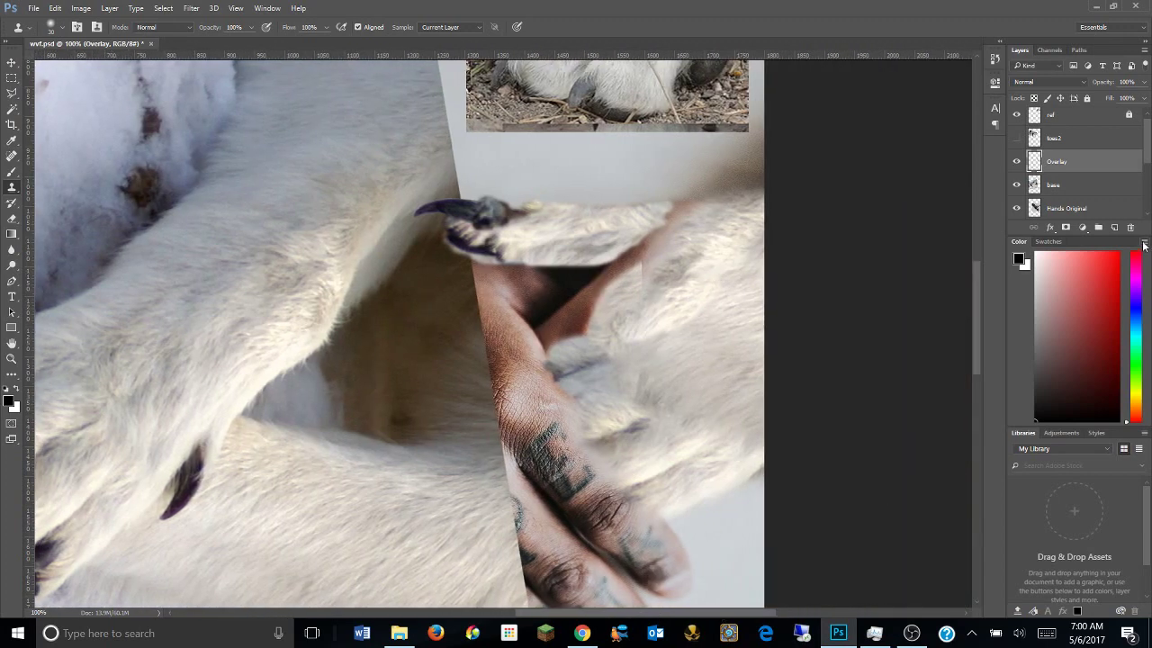
alt+click(683, 384)
mouse_move(592, 326)
mouse_down()
mouse_move(645, 278)
mouse_move(672, 217)
mouse_up()
alt+click(698, 356)
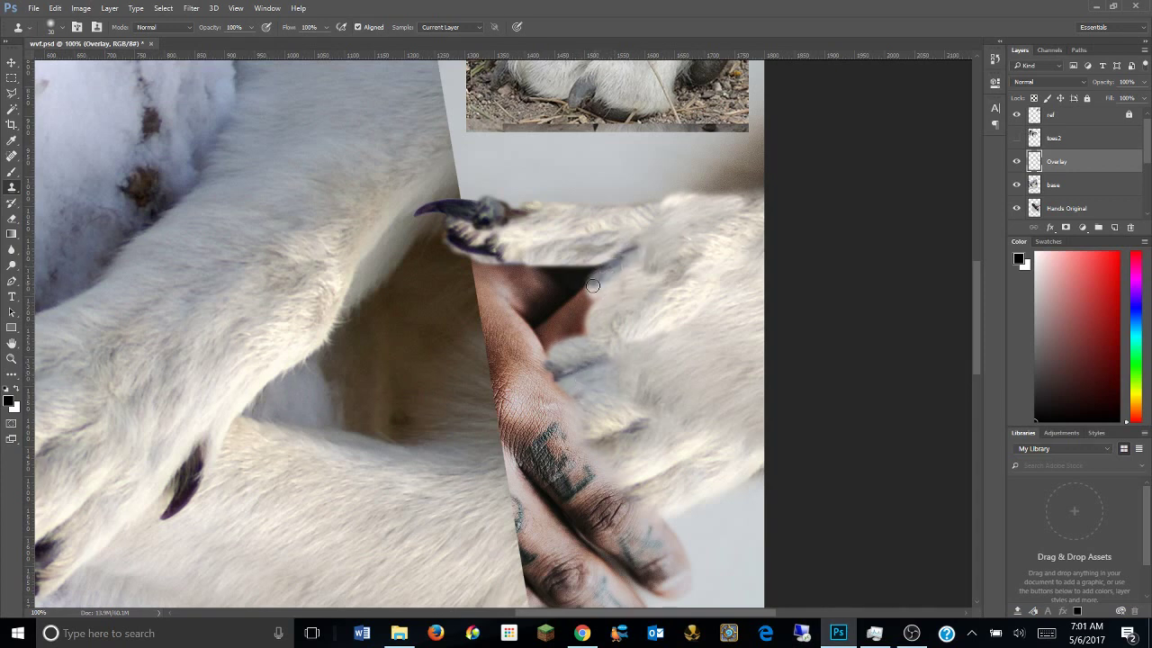
Cover the remaining brown hand patch, hide the base layer, and zoom out.
key(alt+bracketleft)
drag(109, 372, 271, 325)
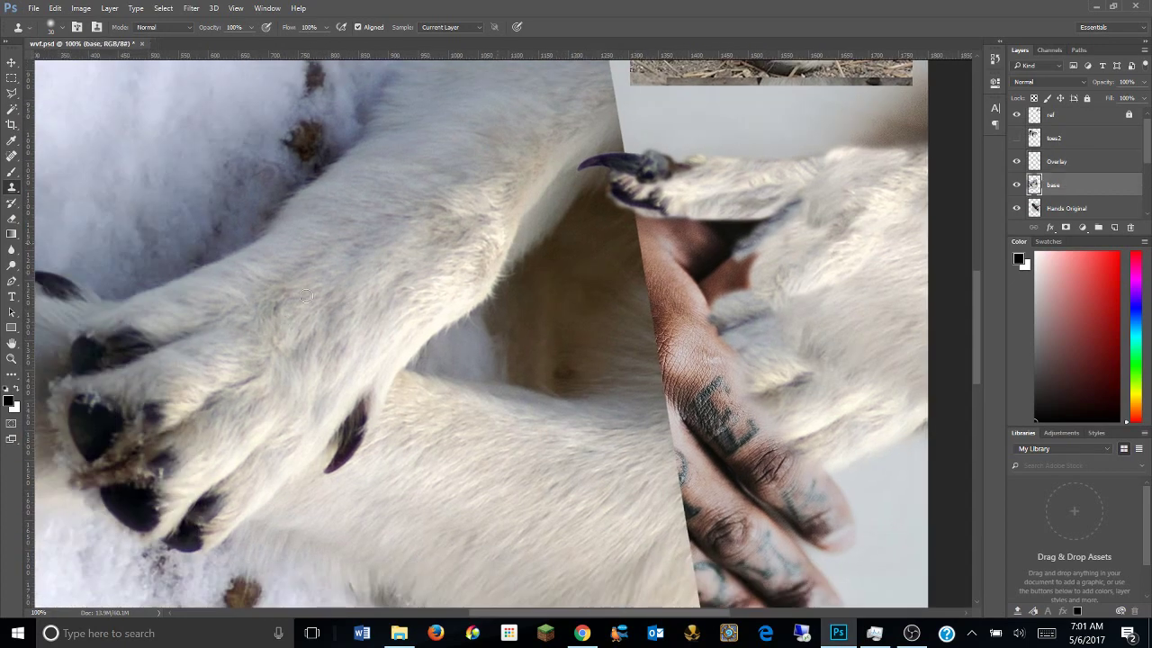
key(alt+bracketright)
drag(748, 252, 730, 288)
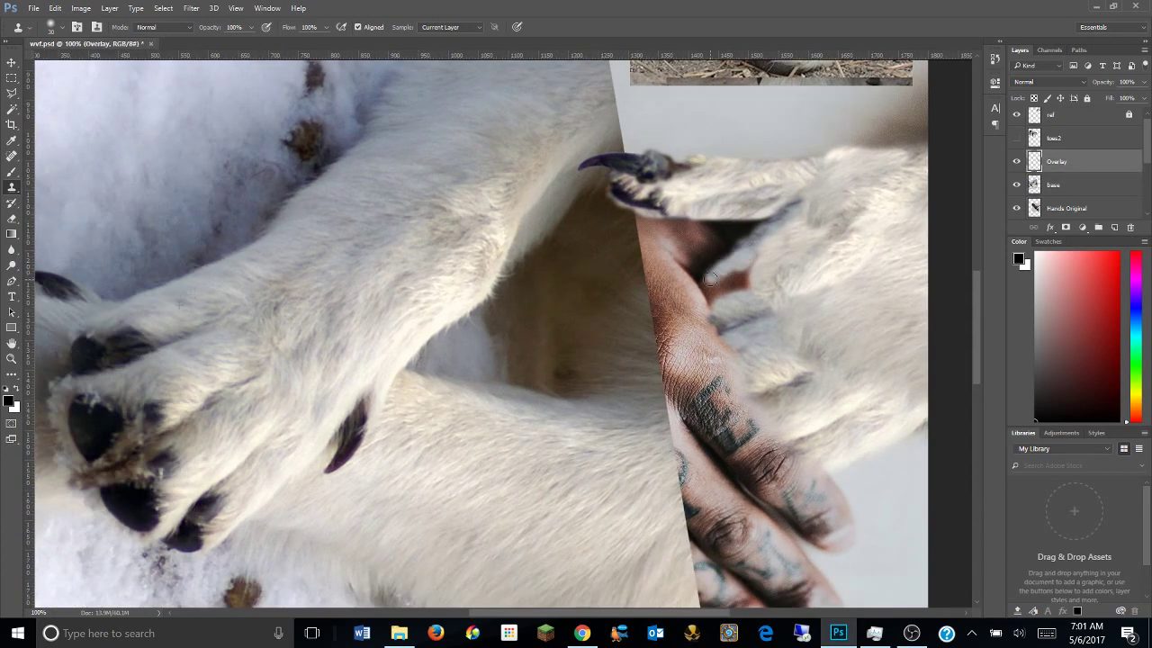
scroll(838, 270, right, 5)
click(1017, 185)
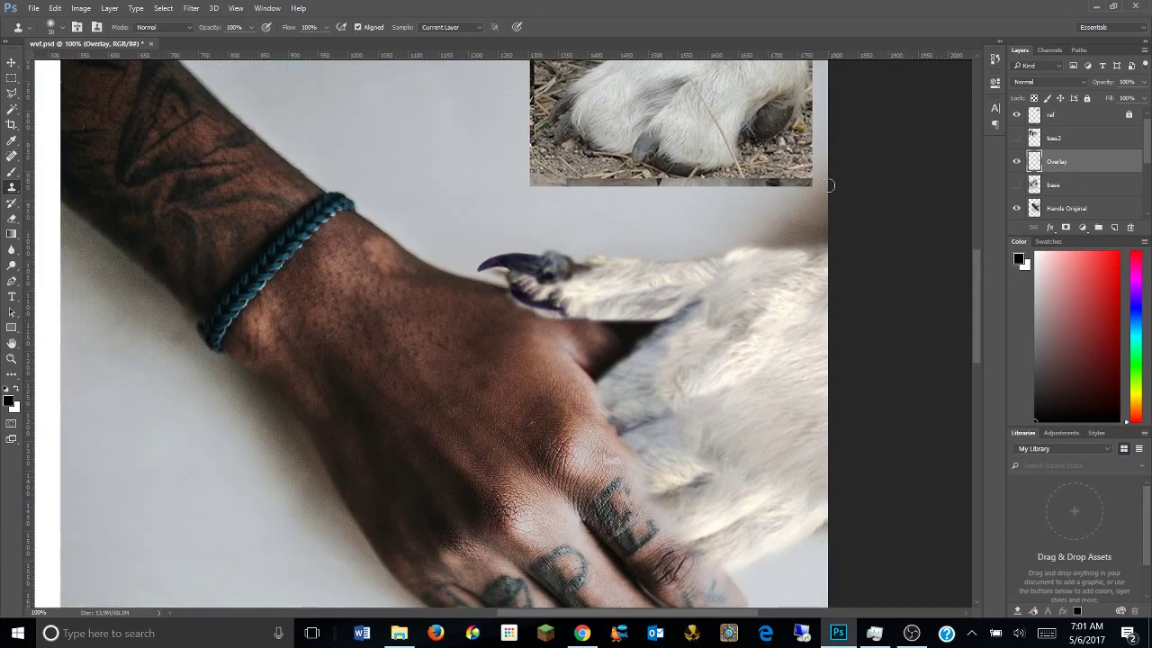
key(ctrl+minus)
key(ctrl+minus)
Move the Hands Original and Overlay layers together to the left.
key(alt+bracketleft)
key(alt+bracketleft)
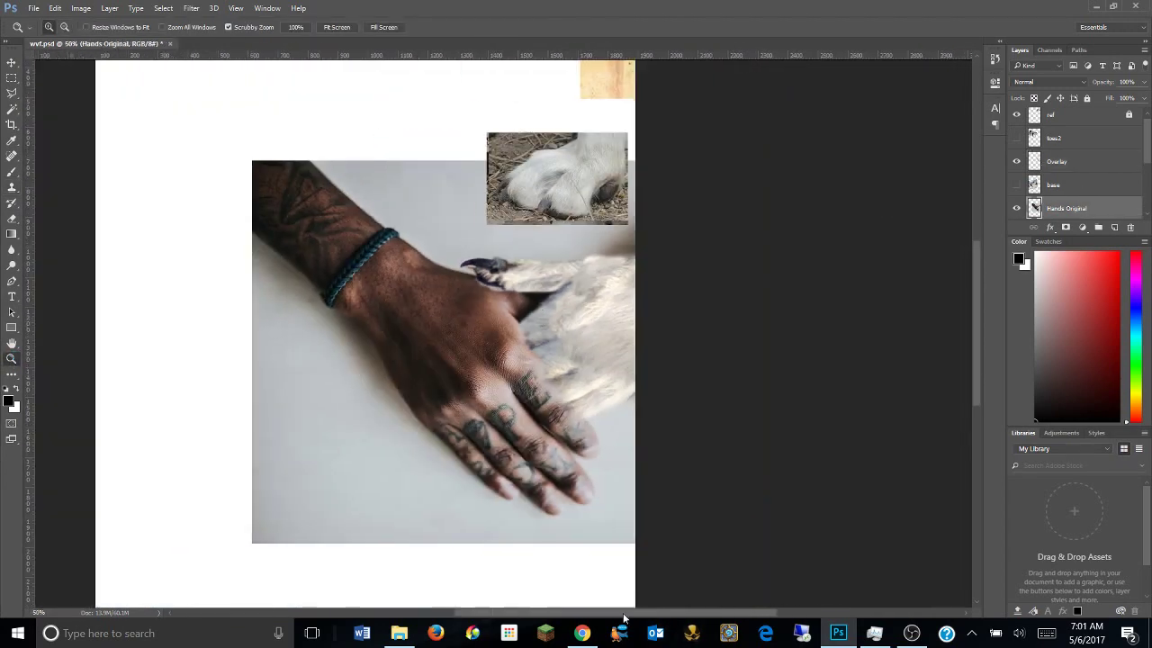
scroll(450, 342, left, 4)
key(v)
ctrl+click(1066, 161)
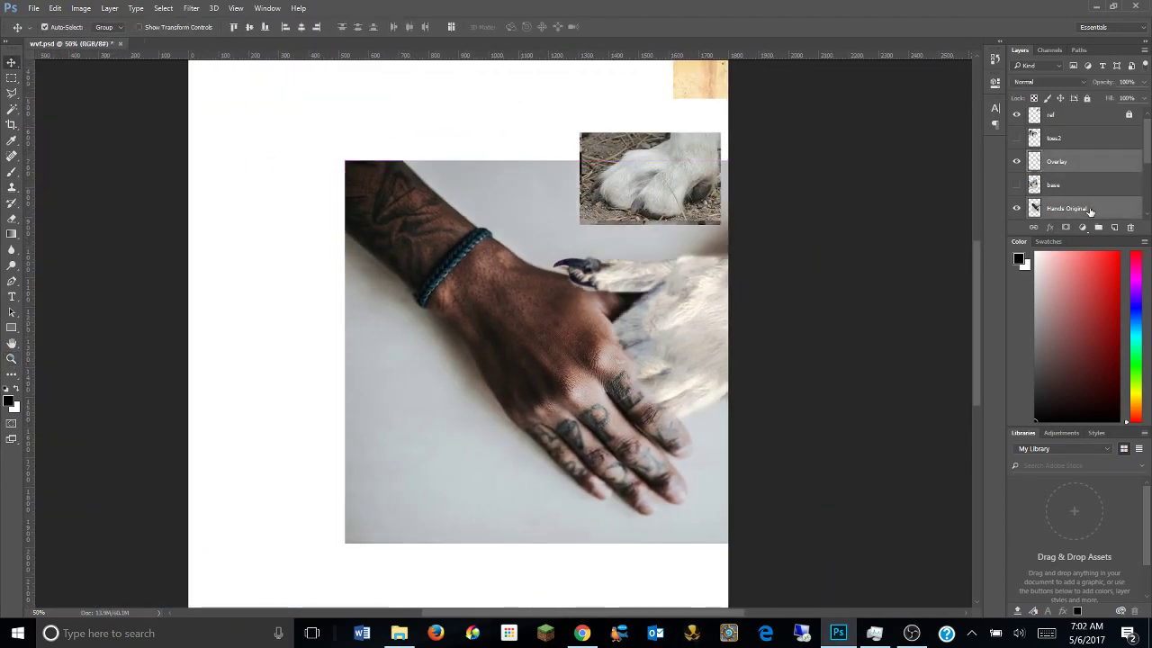
drag(675, 342, 517, 342)
key(ctrl+t)
key(Return)
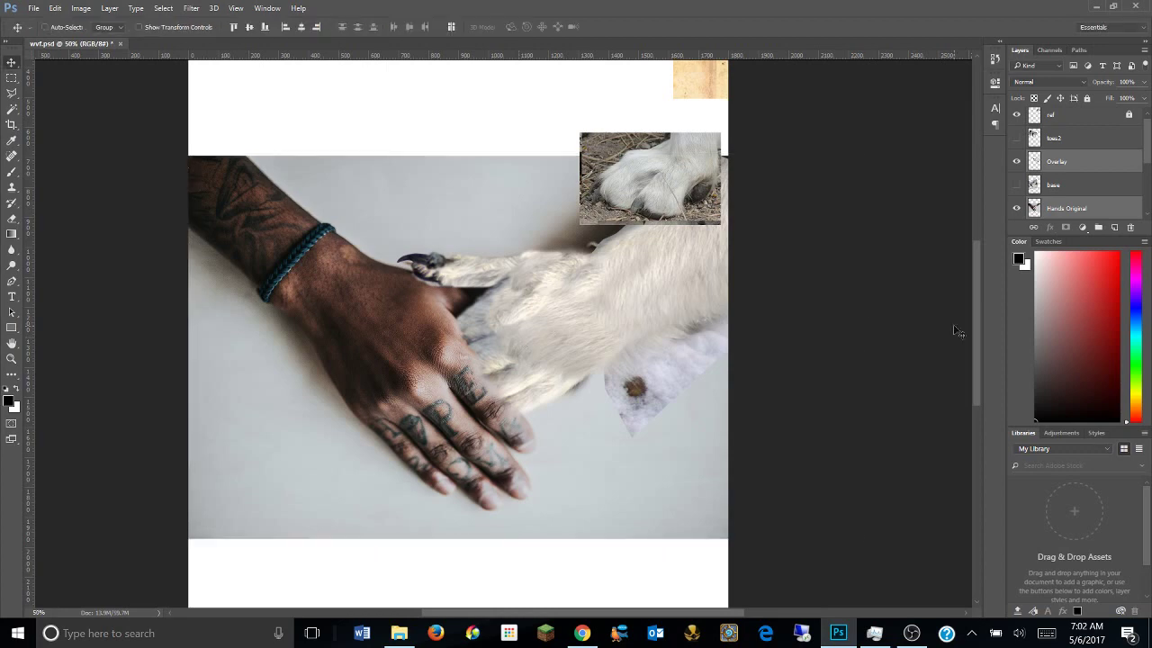
Rotate the whole canvas 90° clockwise, leaving the canvas size unchanged.
click(80, 8)
click(103, 125)
click(692, 168)
click(55, 8)
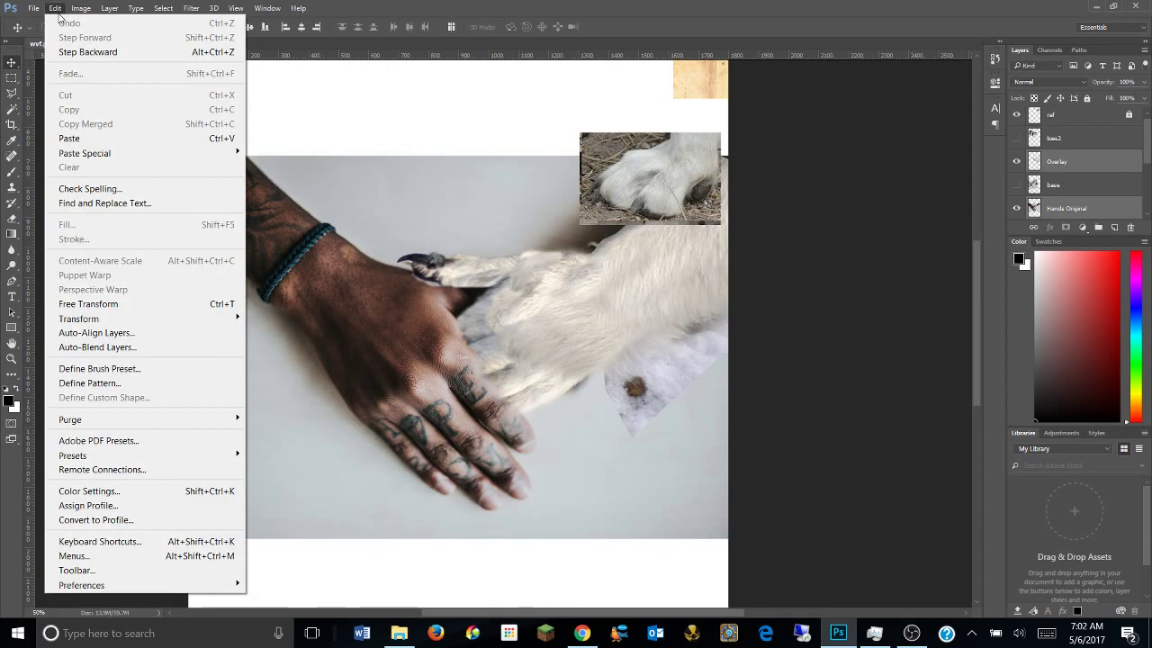
click(275, 169)
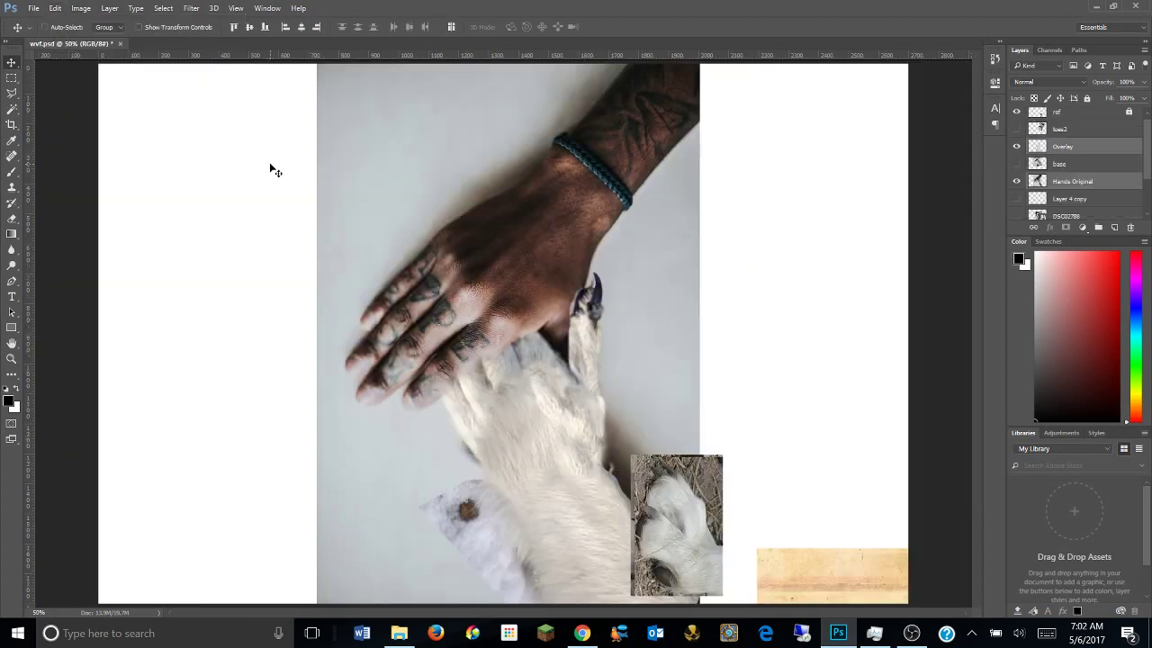
Rotate the hand layers back to horizontal, then rotate the paw reference photo 90° and move it to the top.
key(ctrl+t)
mouse_move(720, 54)
mouse_down()
mouse_move(432, 180)
mouse_move(585, 295)
mouse_up()
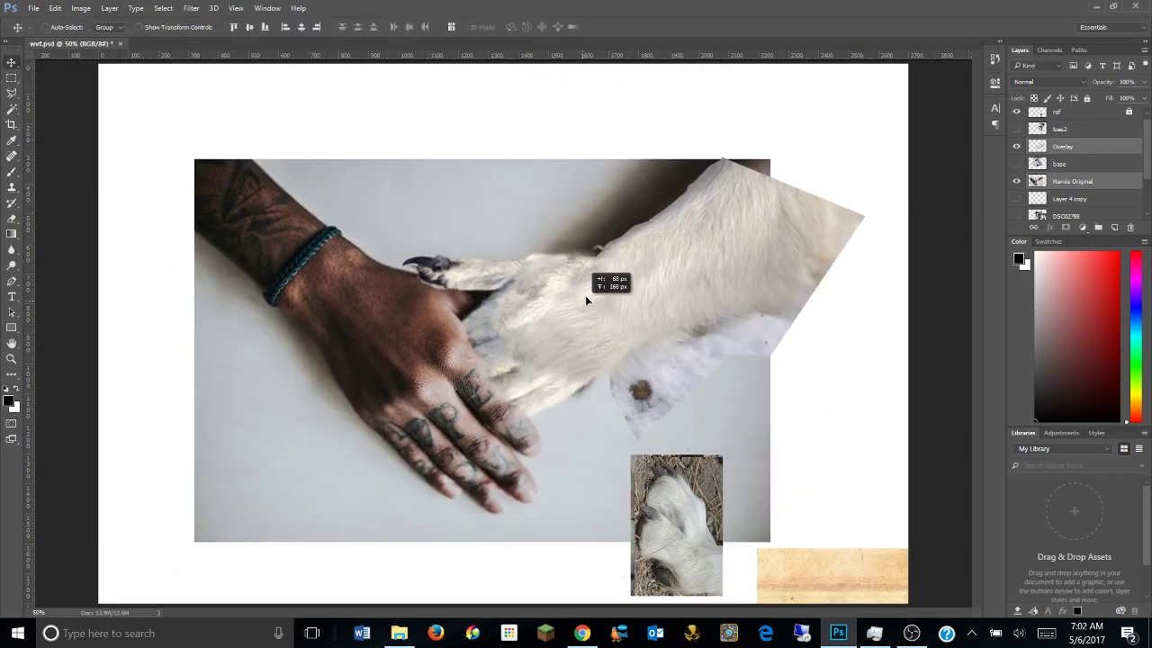
key(Return)
click(1061, 111)
key(ctrl+t)
drag(760, 550, 738, 468)
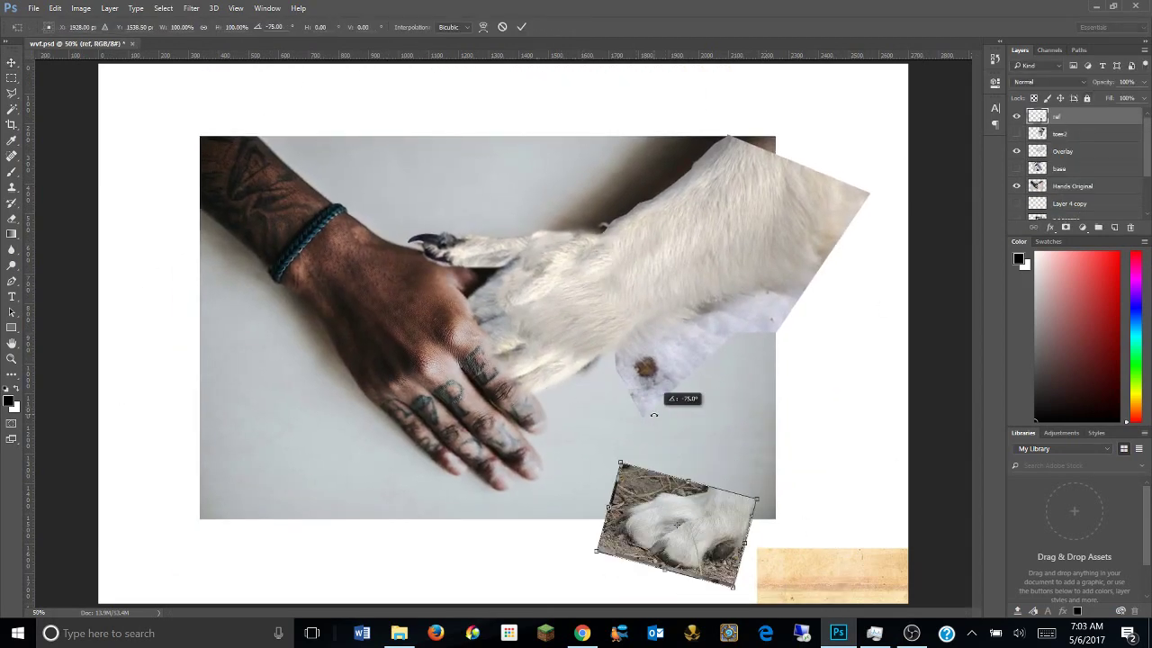
key(Return)
mouse_move(666, 513)
mouse_down()
mouse_move(456, 234)
mouse_move(515, 140)
mouse_up()
Clone-stamp white fur over the dark shadow along the leg's upper edge at 66.7% zoom.
key(z)
click(645, 251)
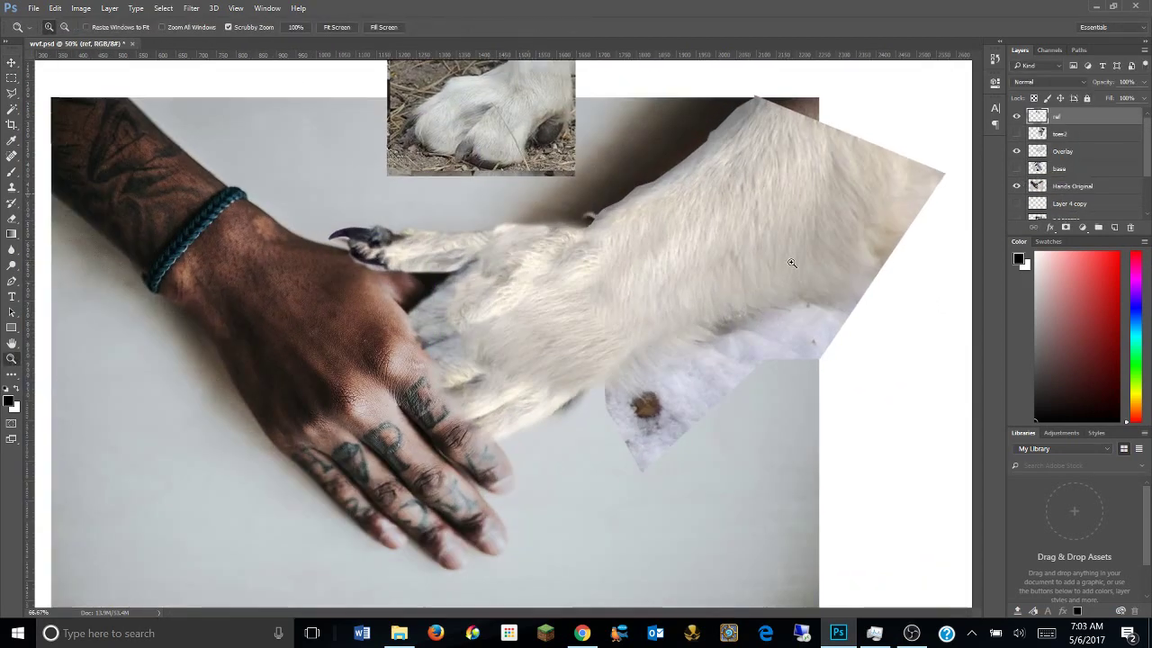
key(s)
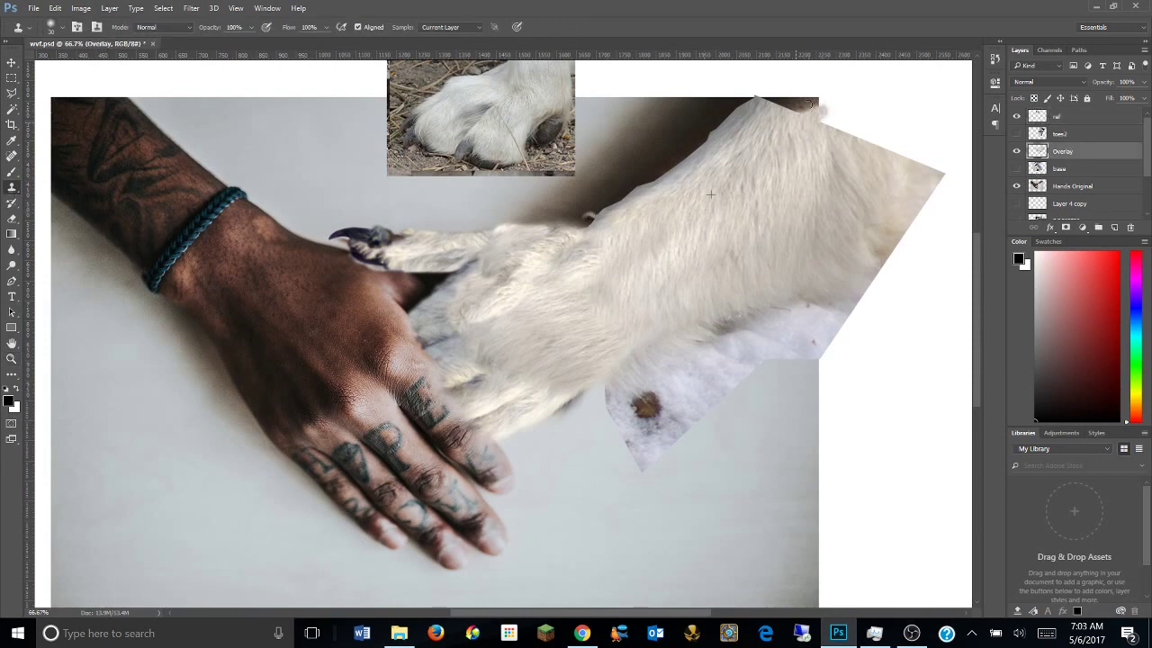
drag(772, 97, 789, 109)
drag(690, 154, 600, 211)
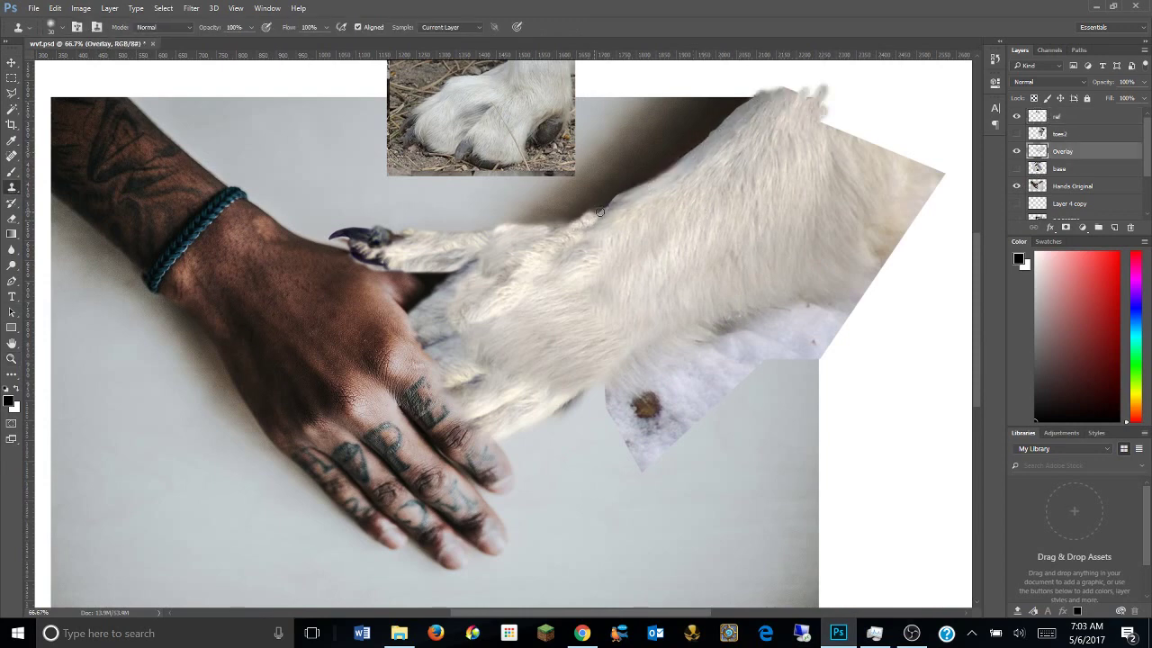
drag(709, 144, 630, 193)
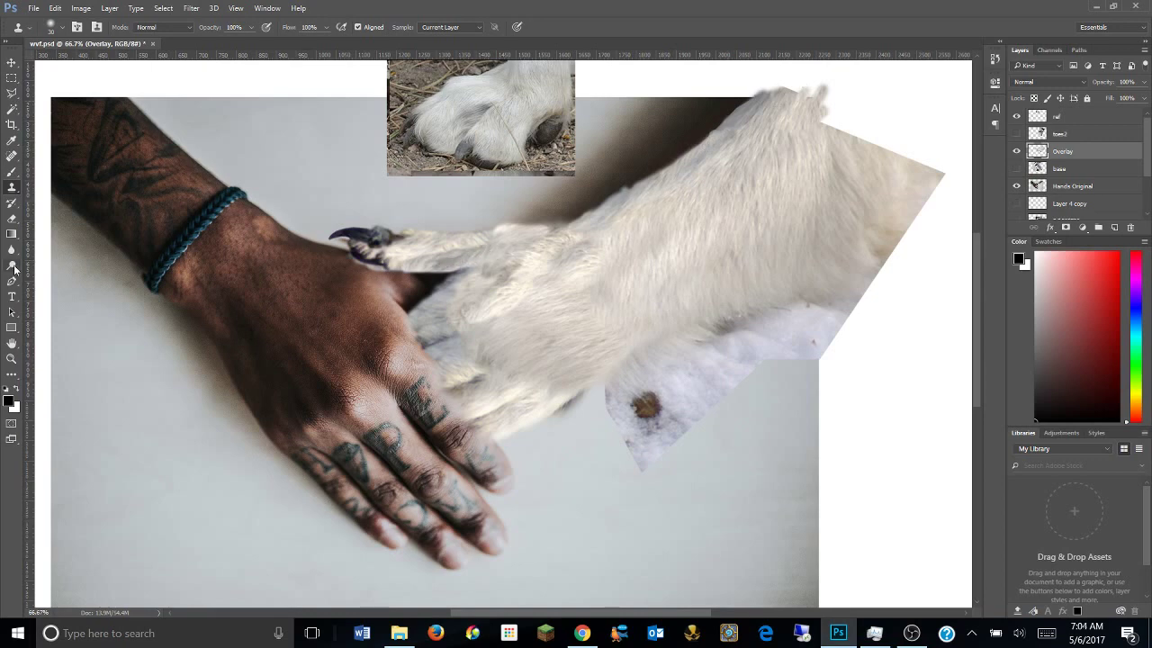
click(12, 358)
At 200% zoom, smudge the Overlay fur's upper edge into jagged strands using a scattered brush tip.
click(670, 167)
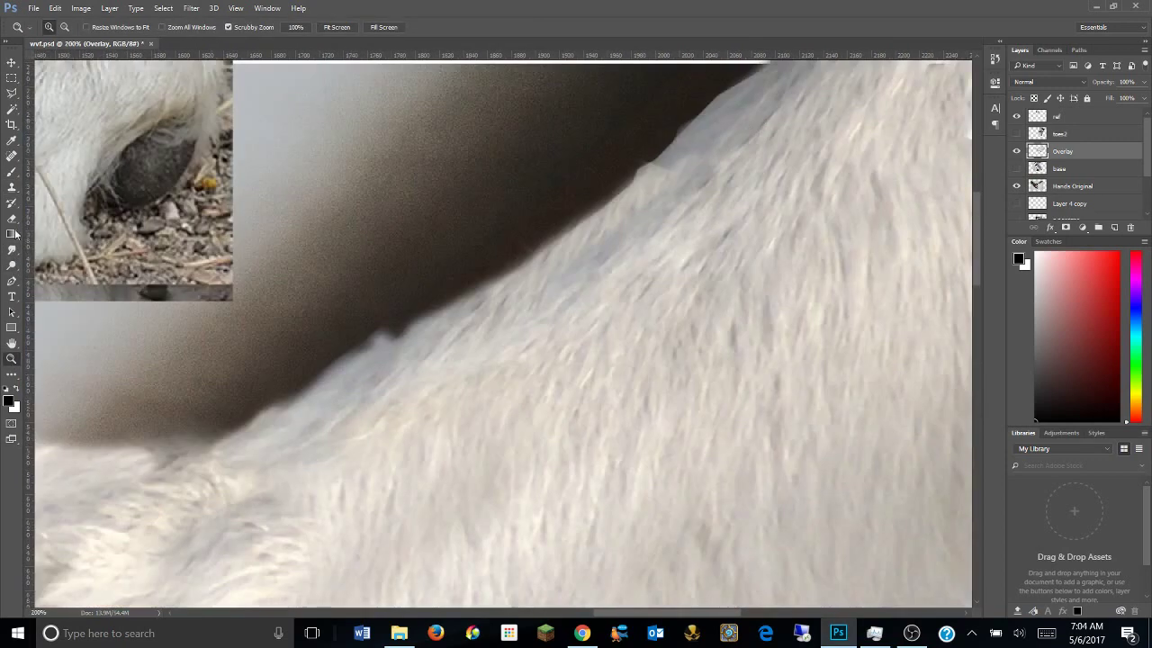
click(12, 249)
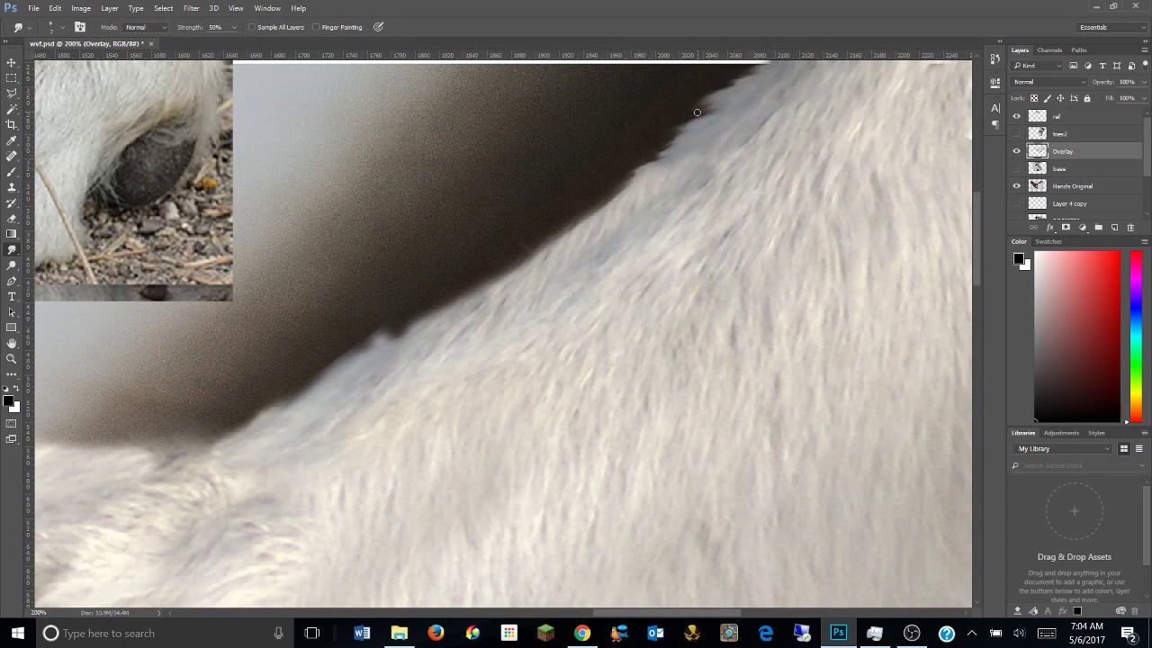
click(59, 27)
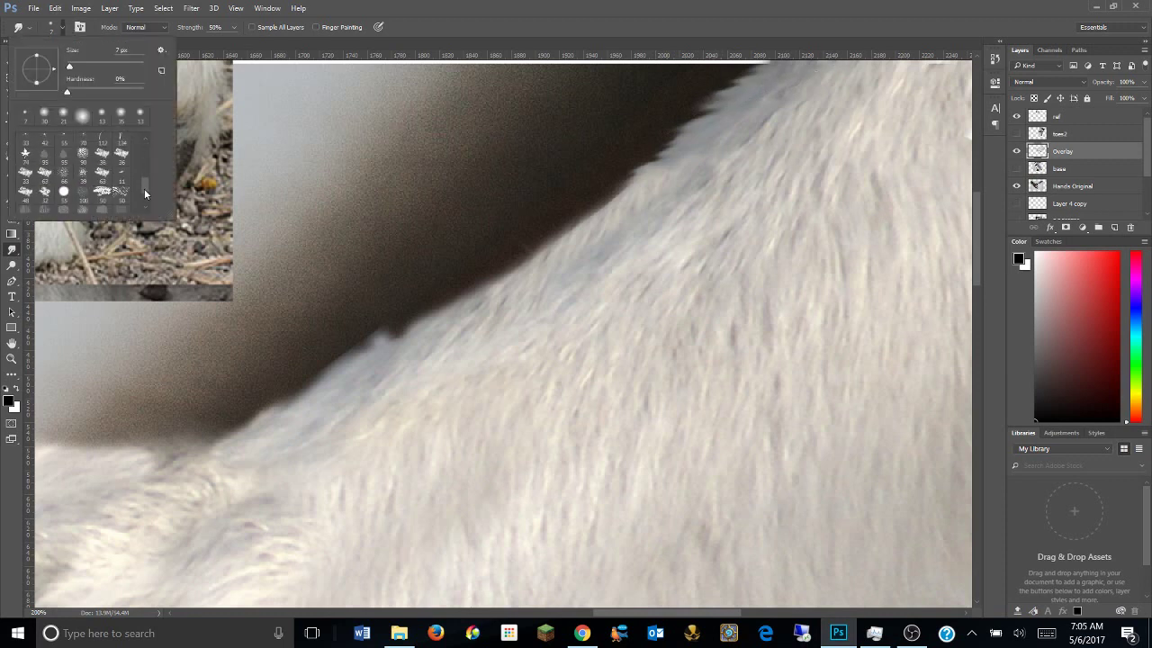
double_click(122, 166)
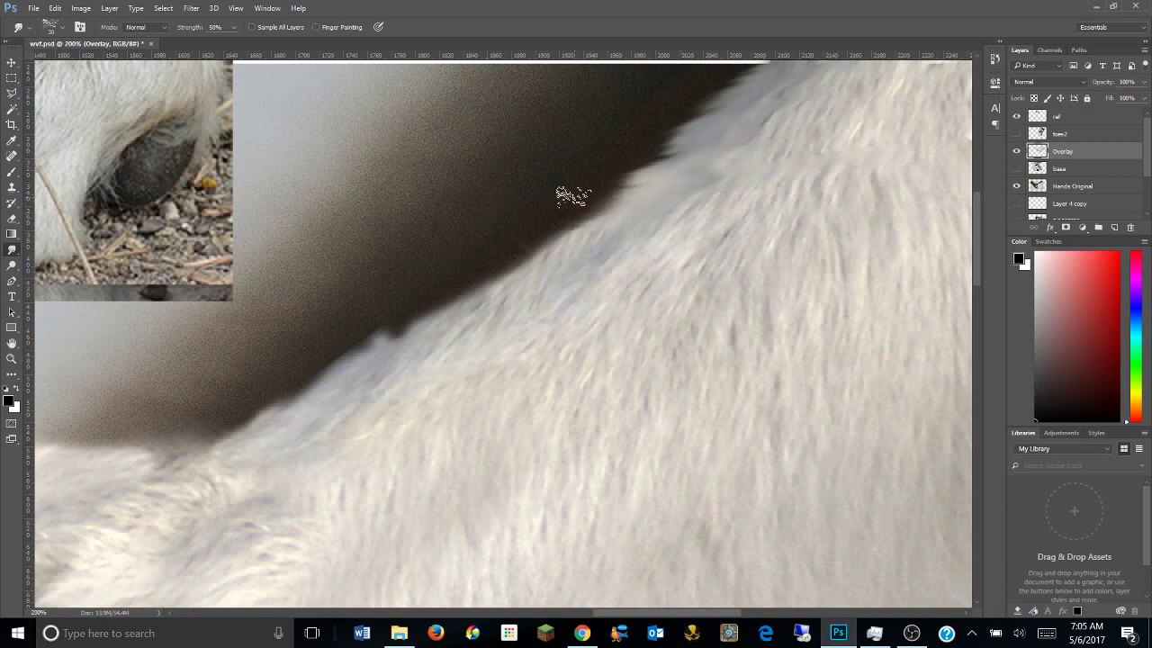
mouse_move(571, 193)
mouse_down()
mouse_move(740, 160)
mouse_move(616, 230)
mouse_move(823, 142)
mouse_up()
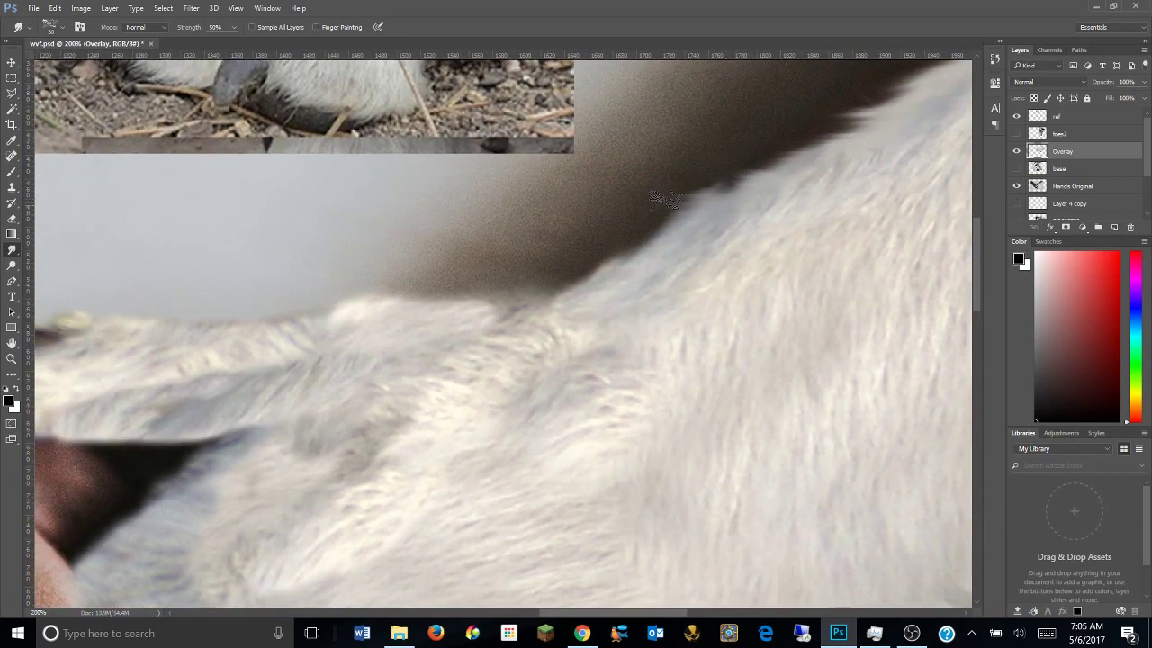
mouse_move(642, 213)
mouse_down()
mouse_move(601, 271)
mouse_move(782, 152)
mouse_up()
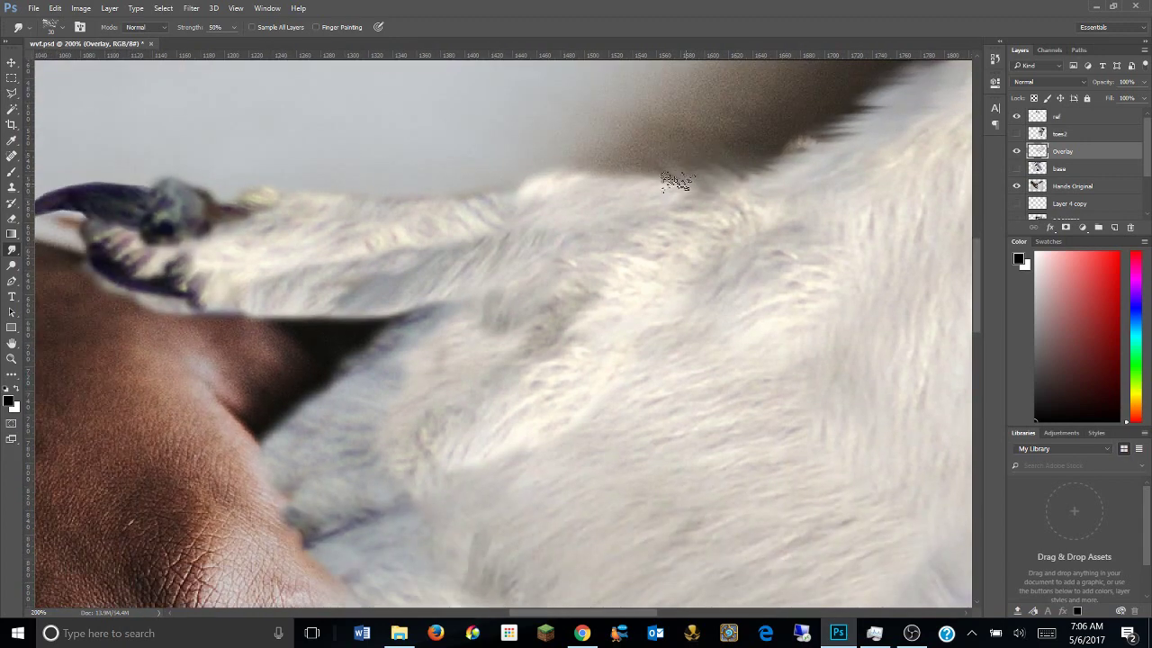
drag(518, 175, 609, 213)
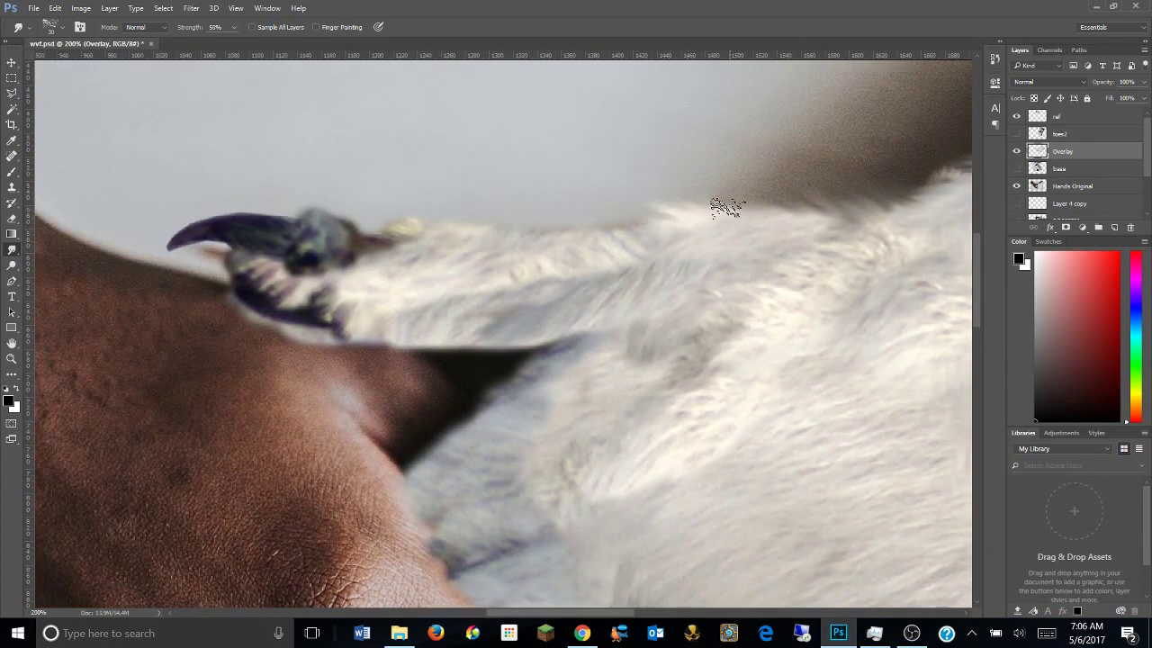
mouse_move(419, 206)
mouse_down()
mouse_move(324, 292)
mouse_move(275, 265)
mouse_up()
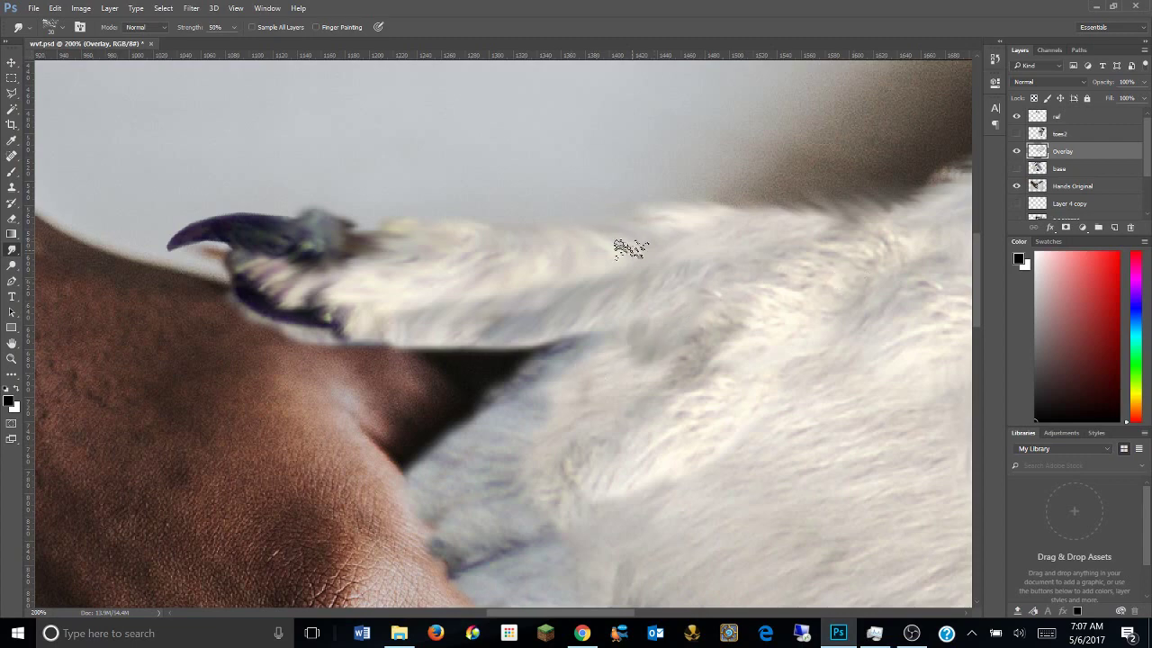
scroll(707, 390, down, 5)
Lasso the stray fur patch below the leg and delete it, then check the Overlay layer.
key(z)
alt+click(289, 289)
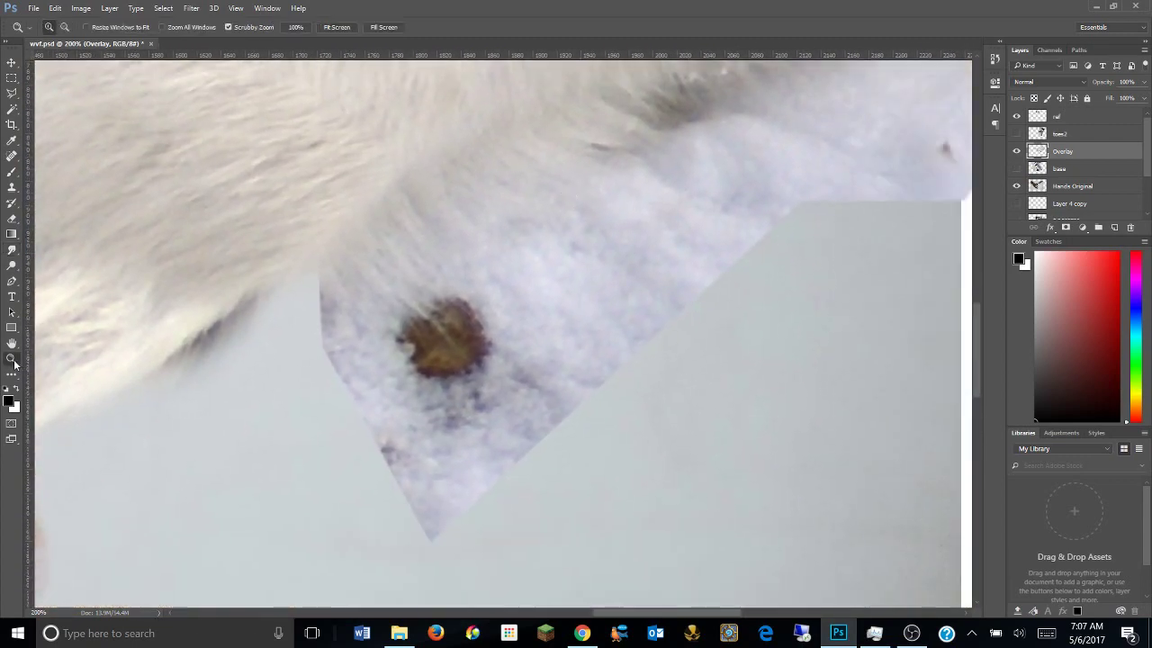
key(l)
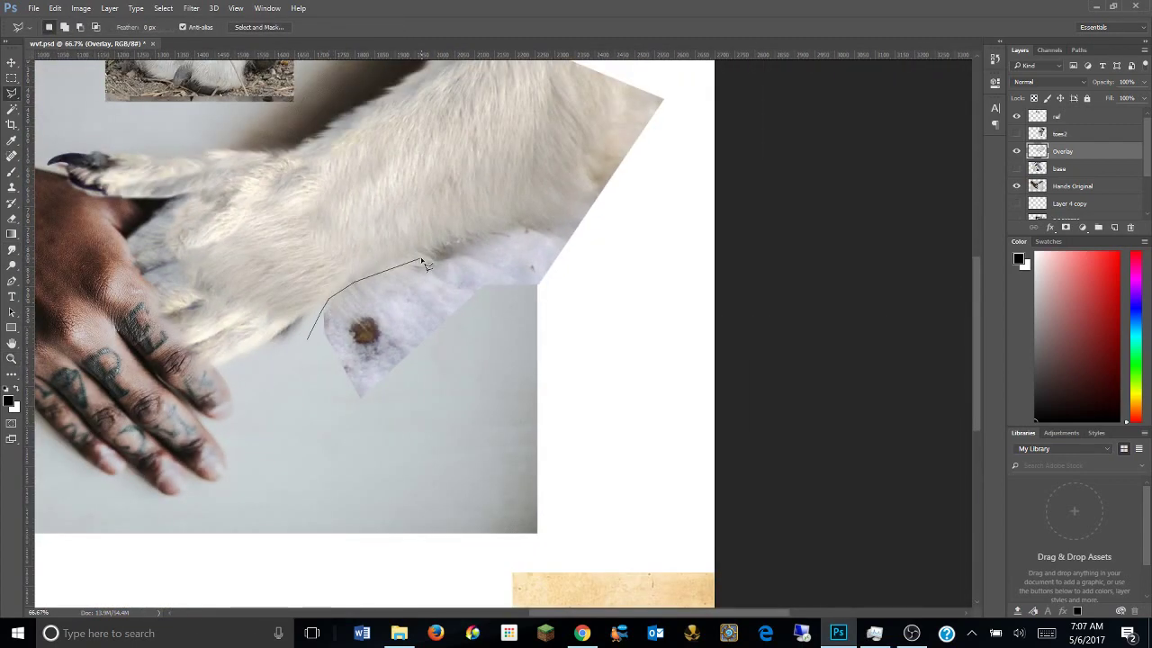
drag(619, 201, 352, 496)
key(Delete)
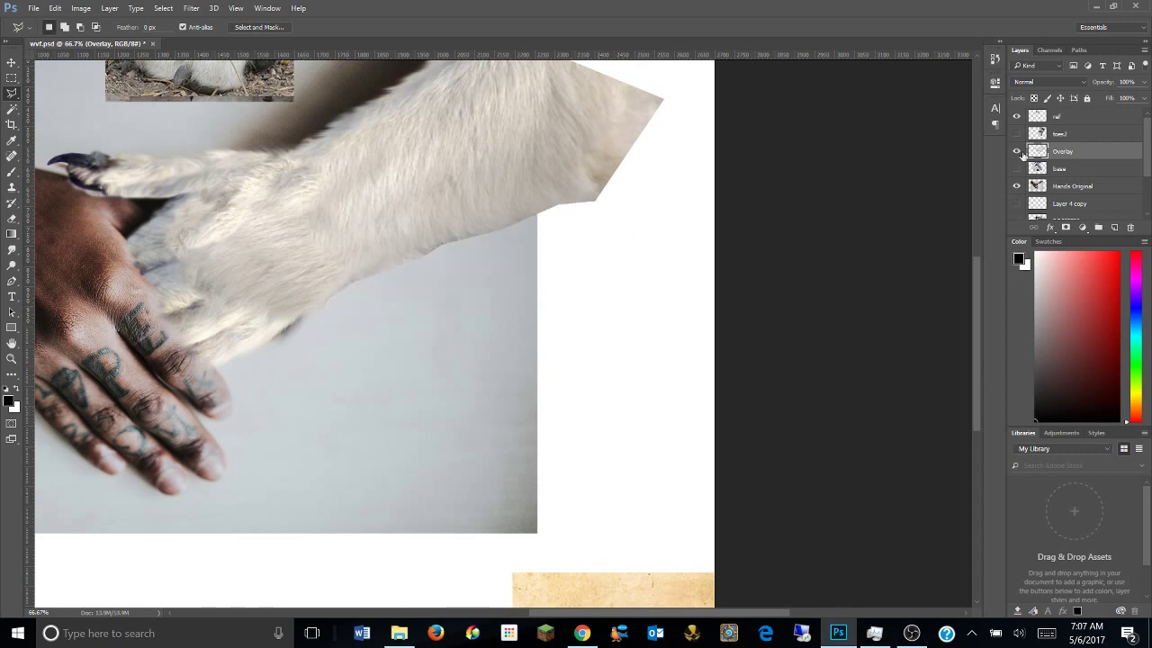
click(1018, 151)
click(1018, 151)
Lighten the fur near the corner edge with the Dodge tool and a scattered brush tip.
click(11, 360)
double_click(531, 213)
click(12, 265)
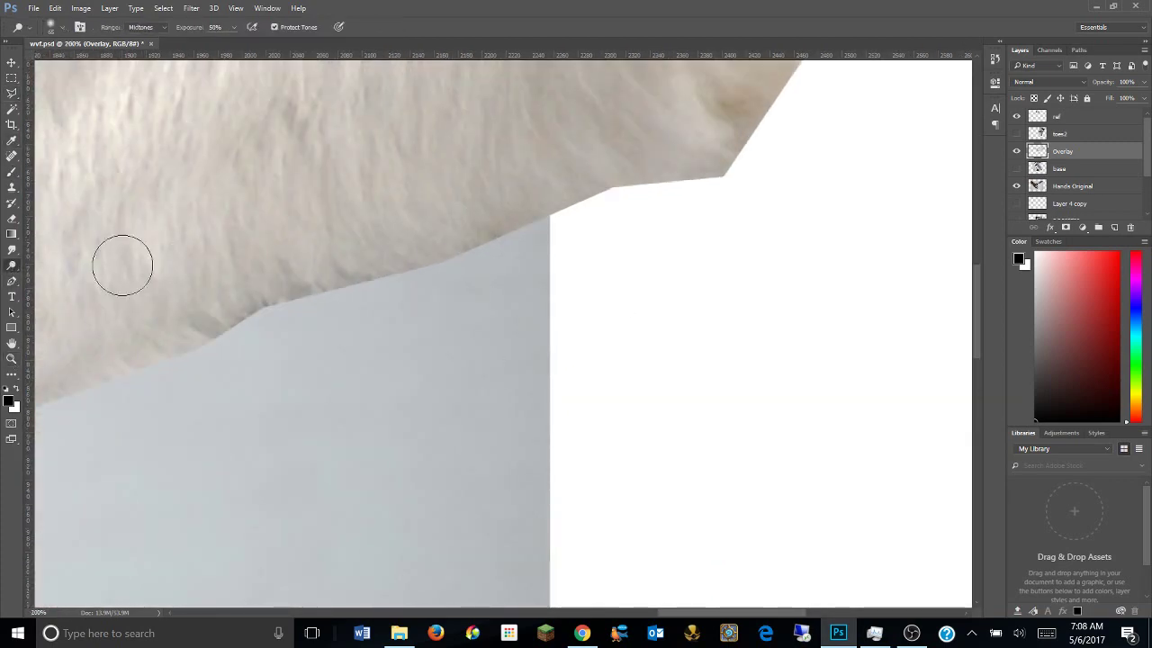
click(52, 26)
double_click(122, 170)
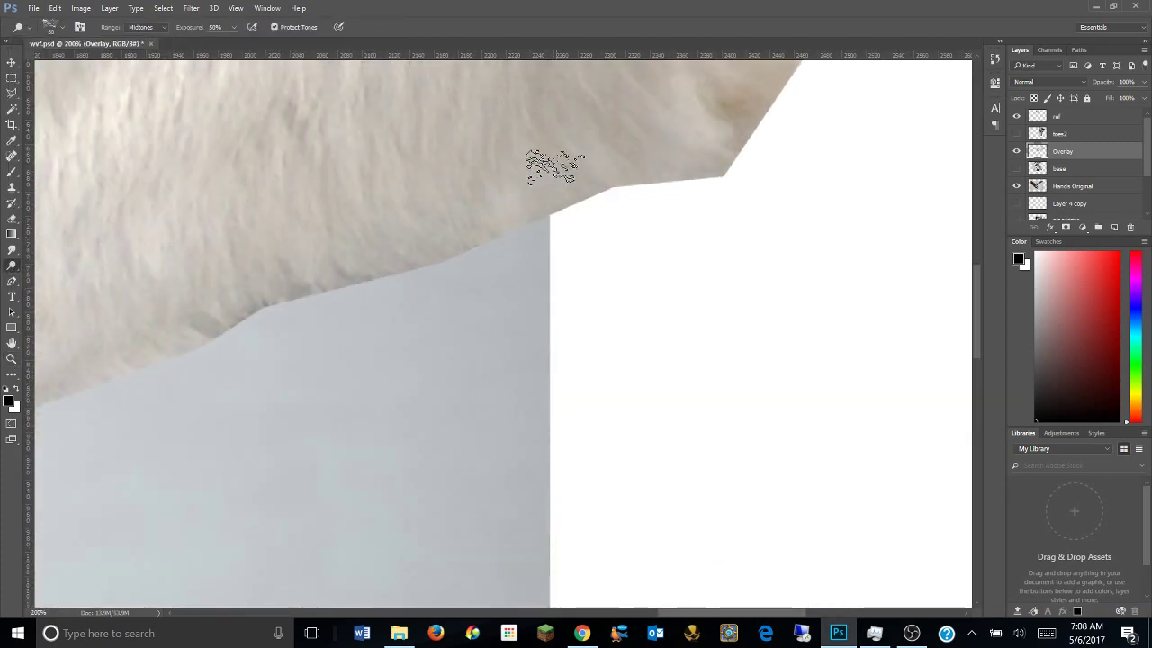
drag(493, 153, 493, 230)
Smudge the leg's lower fur edge into soft strands against the background.
click(12, 250)
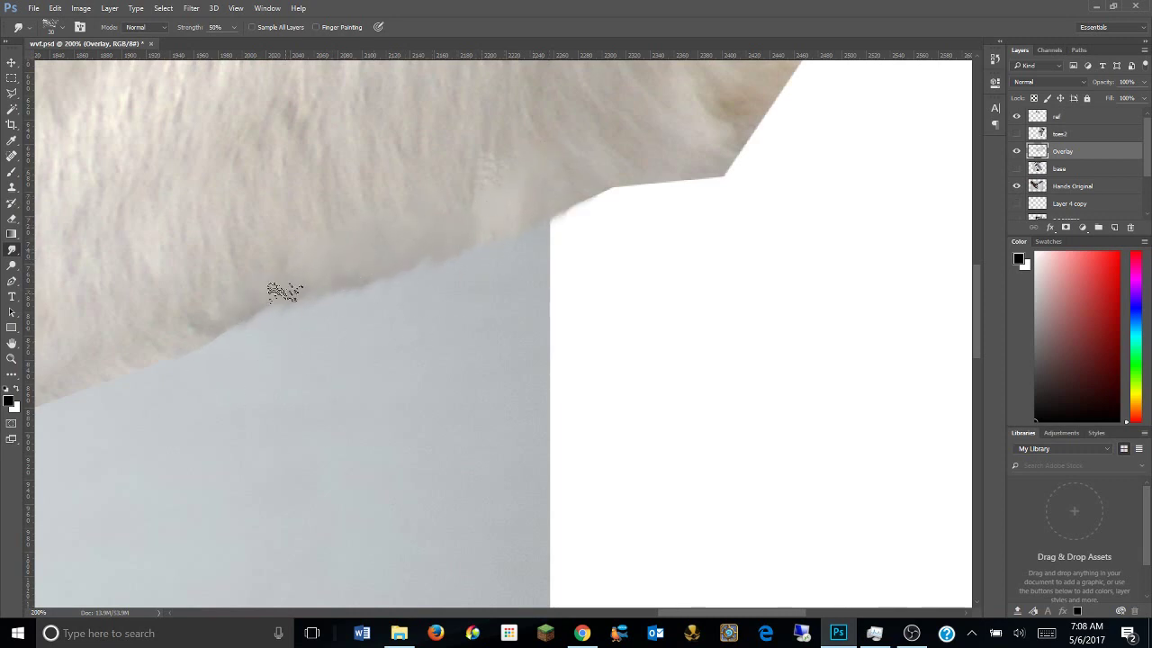
drag(170, 380, 393, 298)
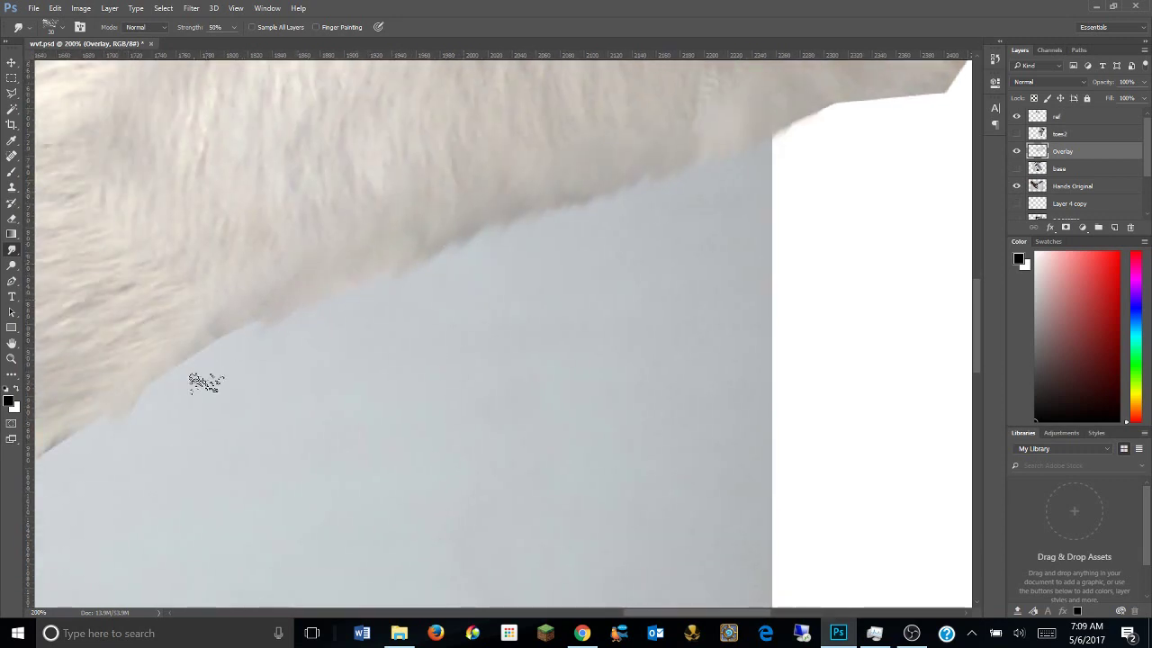
drag(347, 374, 689, 360)
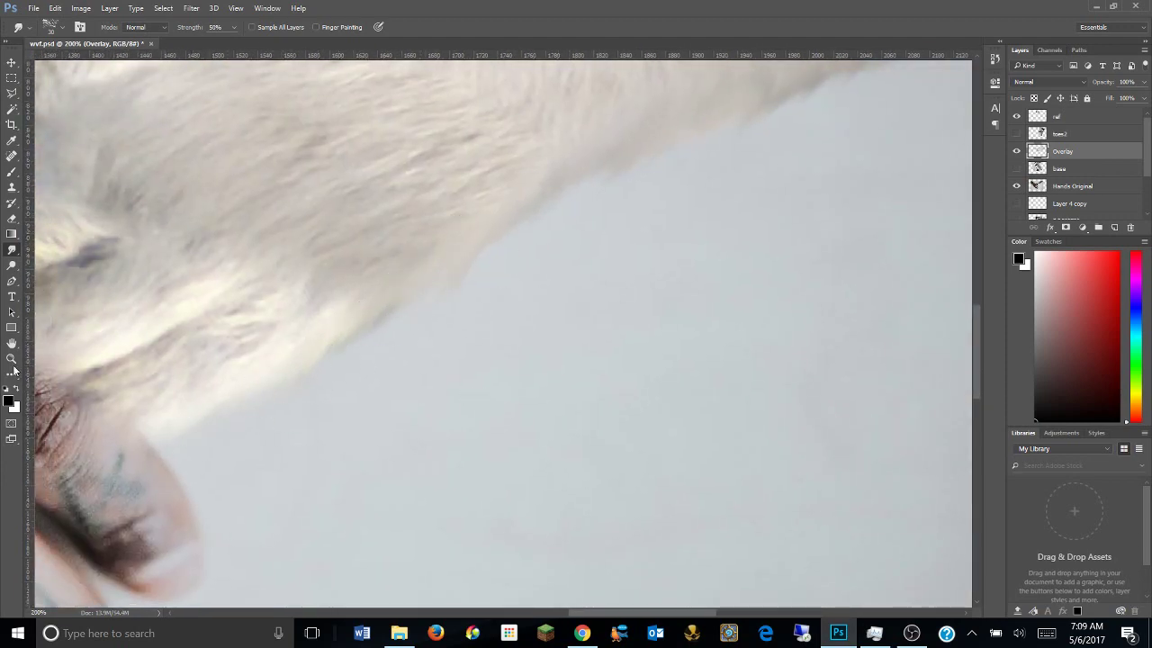
scroll(704, 260, down, 3)
scroll(270, 224, up, 2)
scroll(270, 224, up, 1)
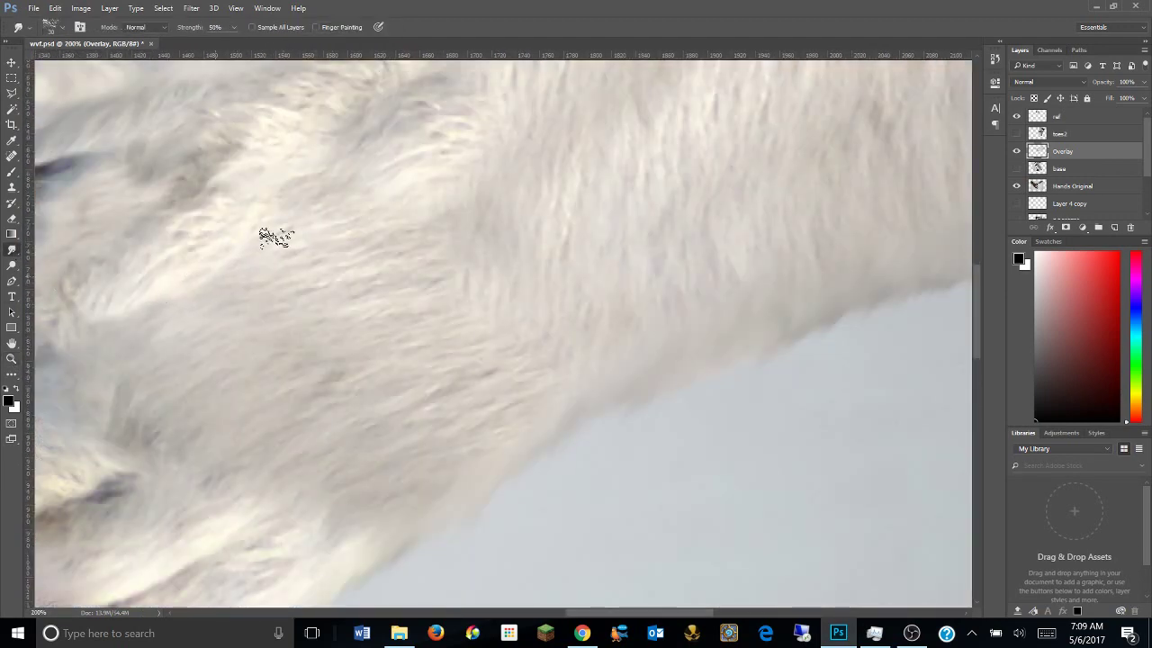
drag(180, 286, 399, 263)
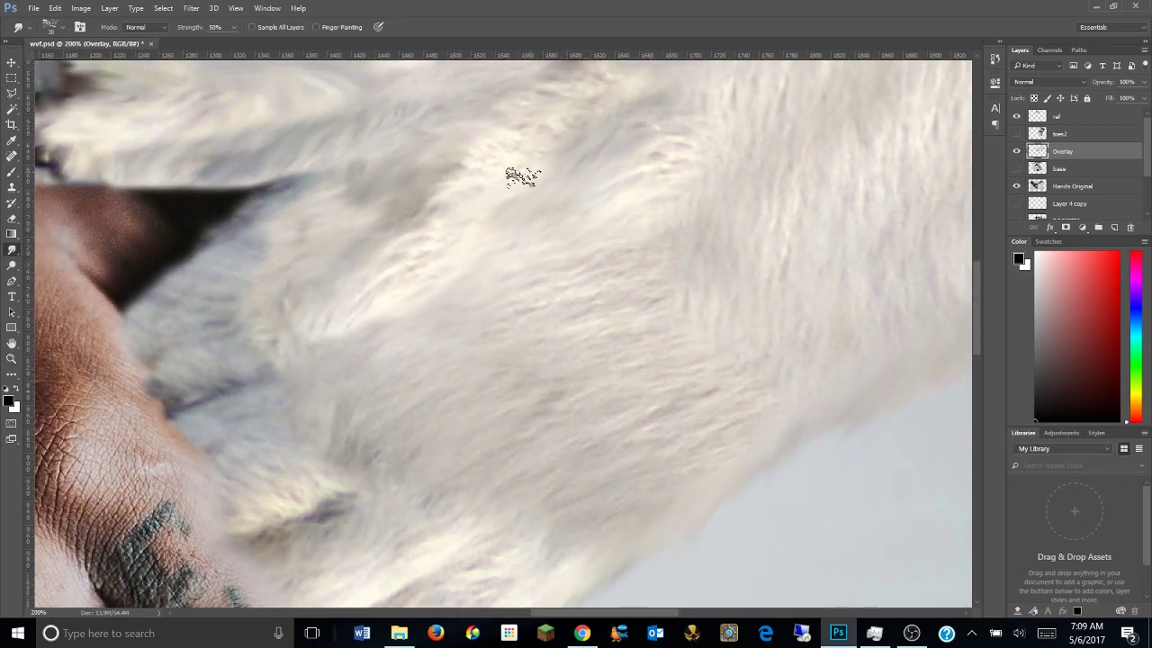
scroll(475, 262, down, 2)
scroll(308, 188, right, 1)
Select the Hands Original layer, show only that layer, and zoom in on the hands.
key(z)
scroll(472, 288, down, 3)
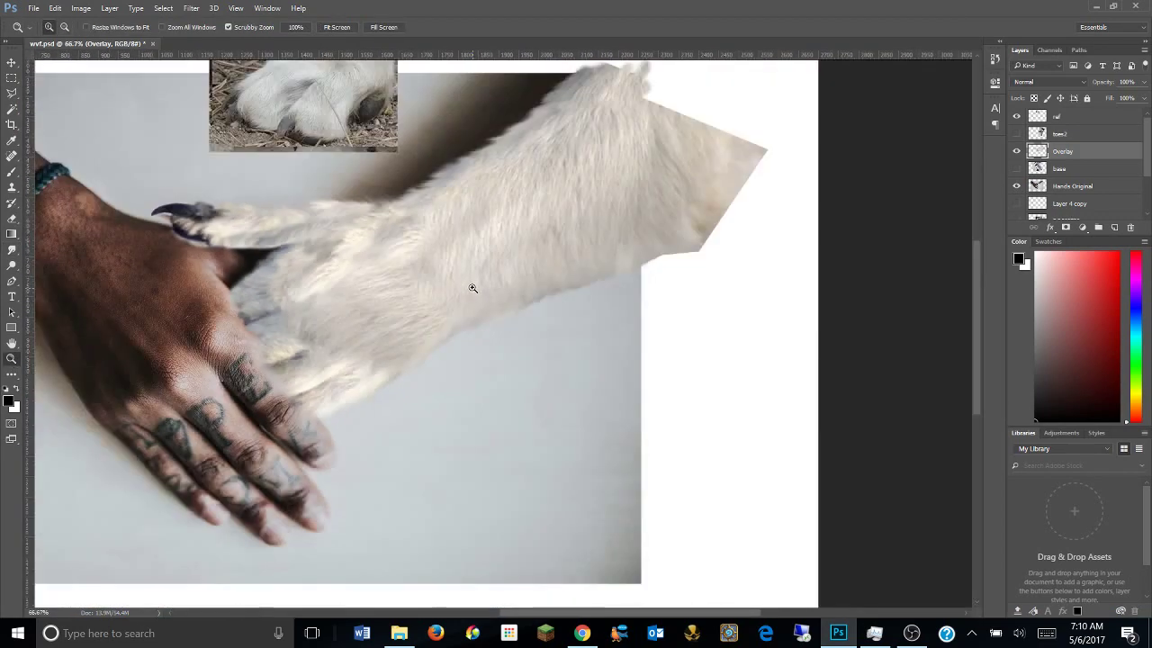
click(1080, 186)
alt+click(1016, 186)
click(238, 265)
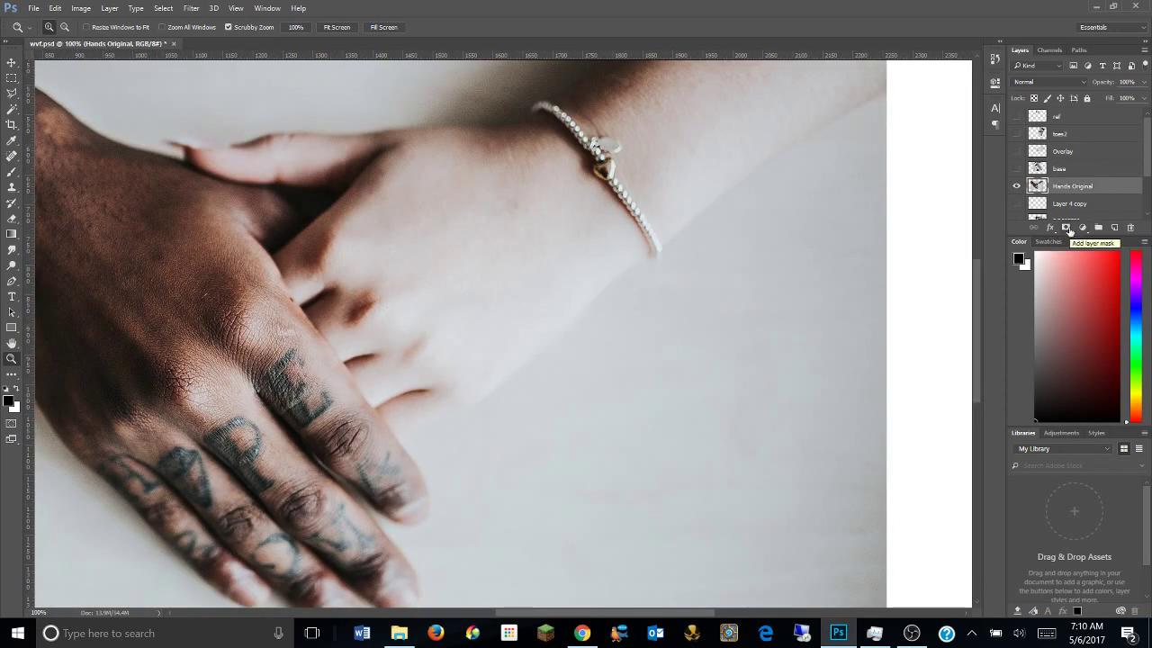
Add a white layer mask to Overlay, reselect Hands Original, and show its channels.
click(1080, 152)
click(1065, 228)
click(1068, 186)
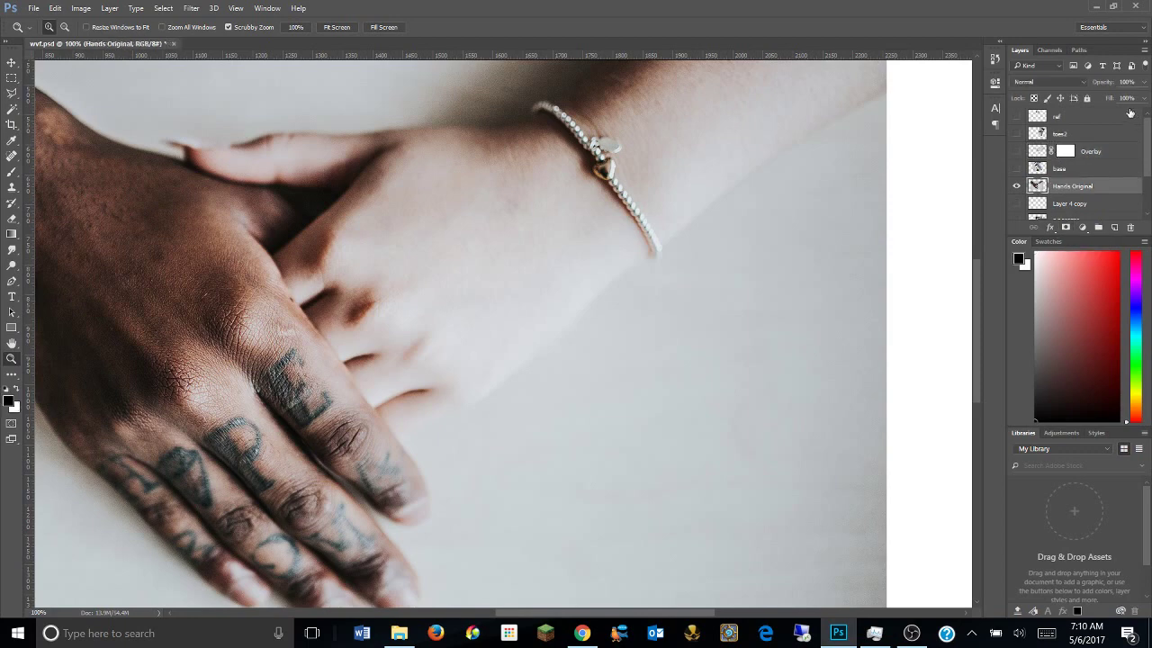
click(1048, 49)
Duplicate the Blue channel and raise its contrast to 100 with Brightness/Contrast.
key(ctrl+minus)
key(ctrl+minus)
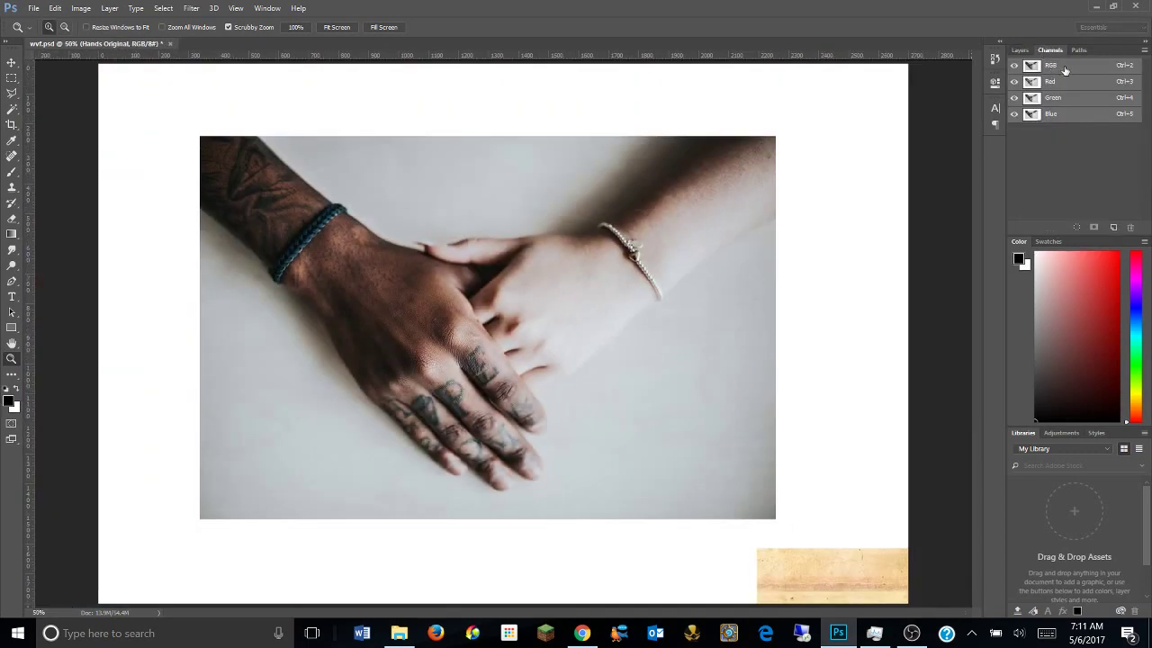
click(1050, 81)
click(1058, 114)
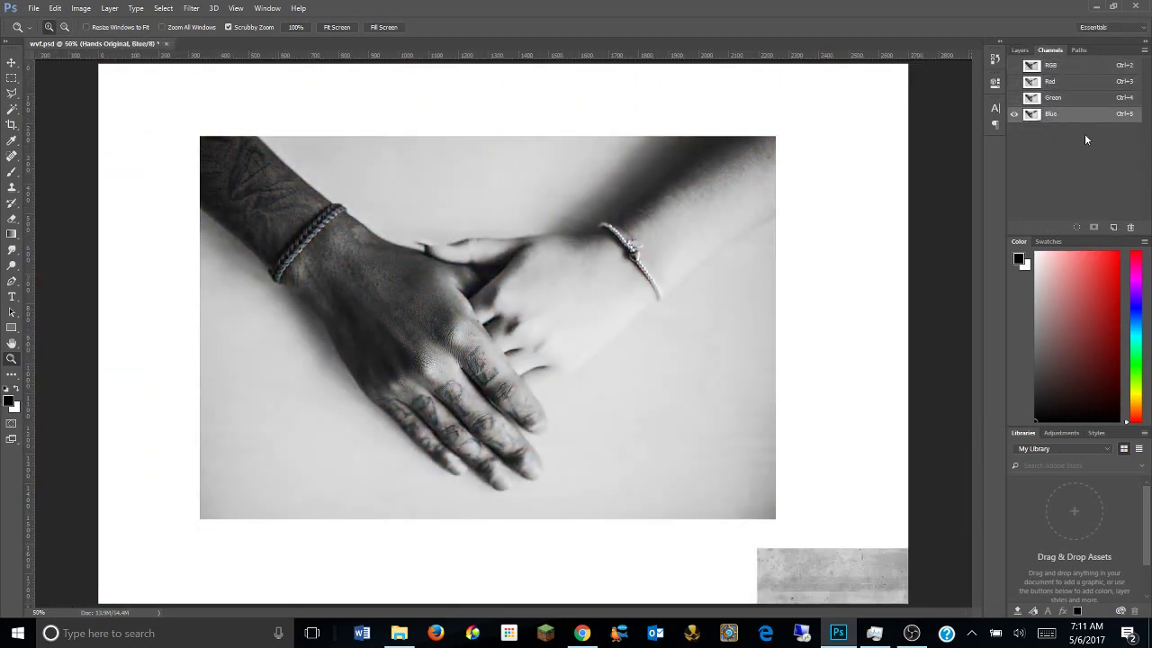
drag(1053, 114, 1113, 227)
click(80, 8)
click(269, 40)
mouse_move(548, 207)
mouse_down()
mouse_move(513, 207)
mouse_move(553, 212)
mouse_up()
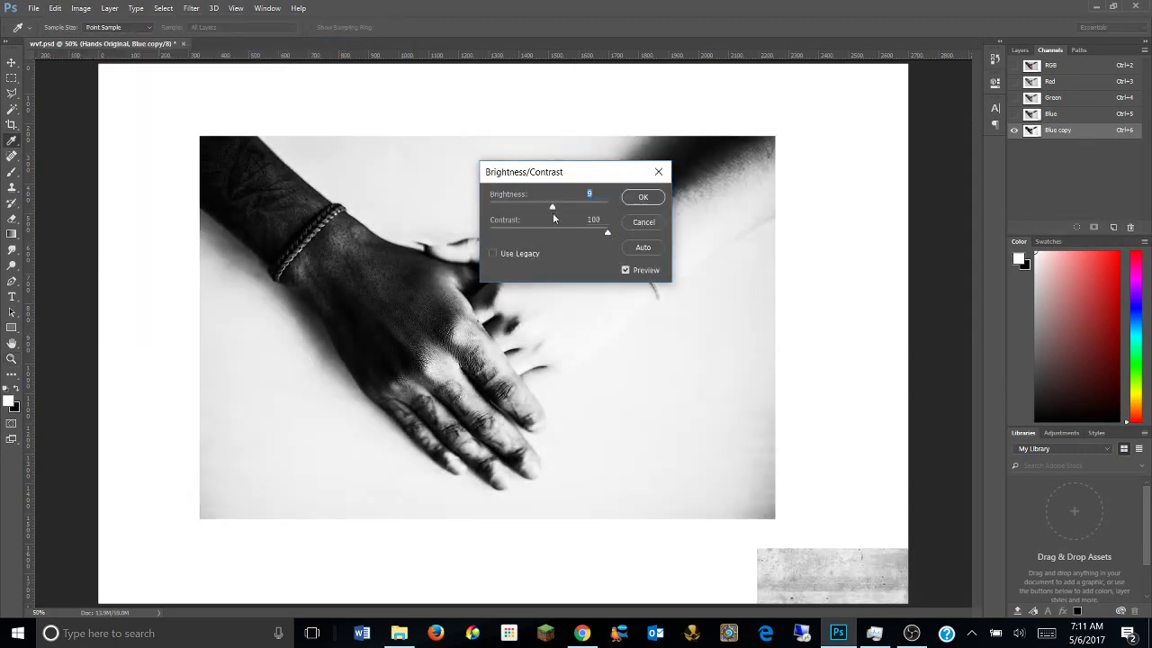
click(643, 197)
Brush white over the background above the arm and the light hand on Blue copy.
key(z)
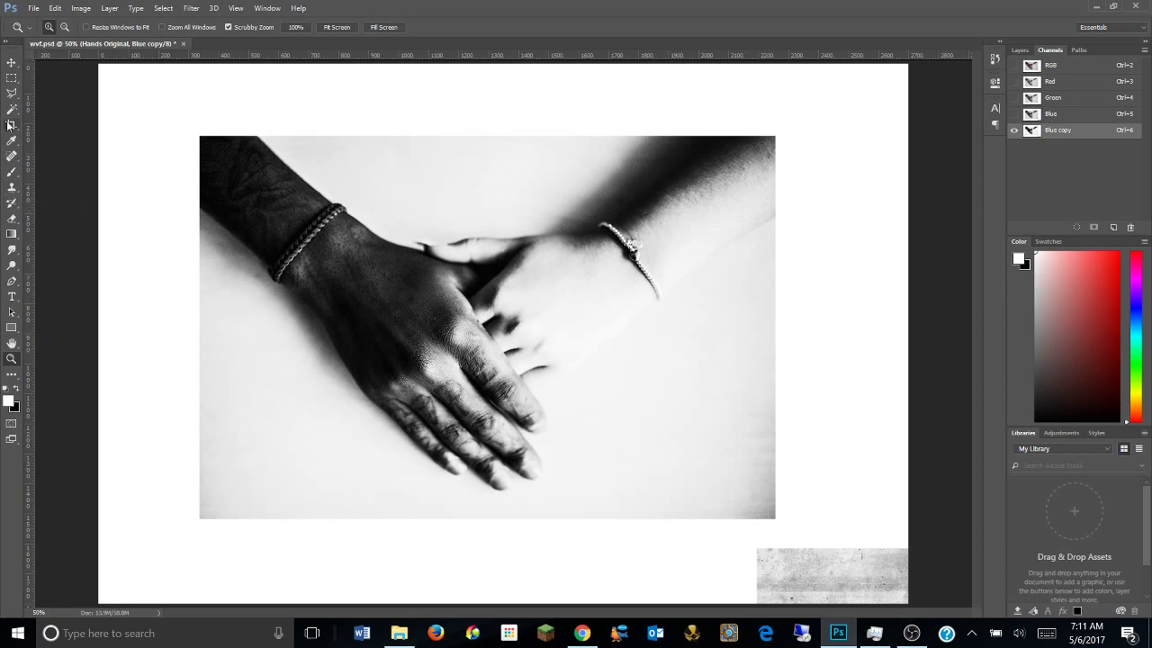
click(12, 171)
mouse_move(407, 182)
mouse_down()
mouse_move(264, 121)
mouse_move(432, 195)
mouse_up()
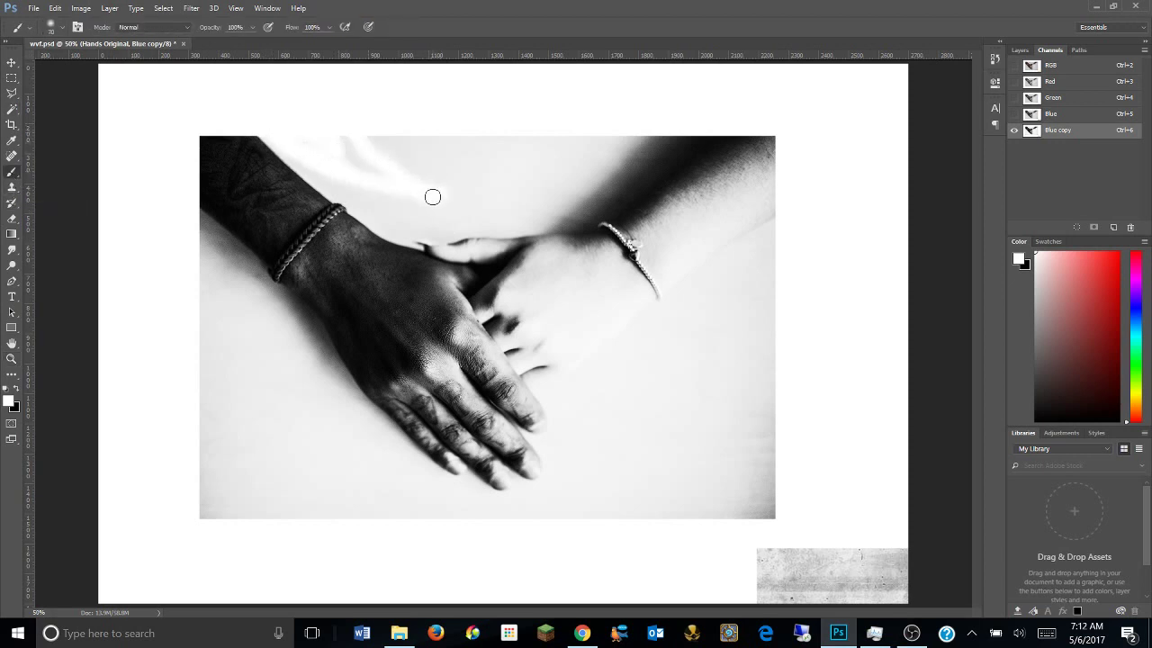
mouse_move(405, 238)
mouse_down()
mouse_move(553, 244)
mouse_move(566, 278)
mouse_move(545, 373)
mouse_move(524, 326)
mouse_up()
key(ctrl+z)
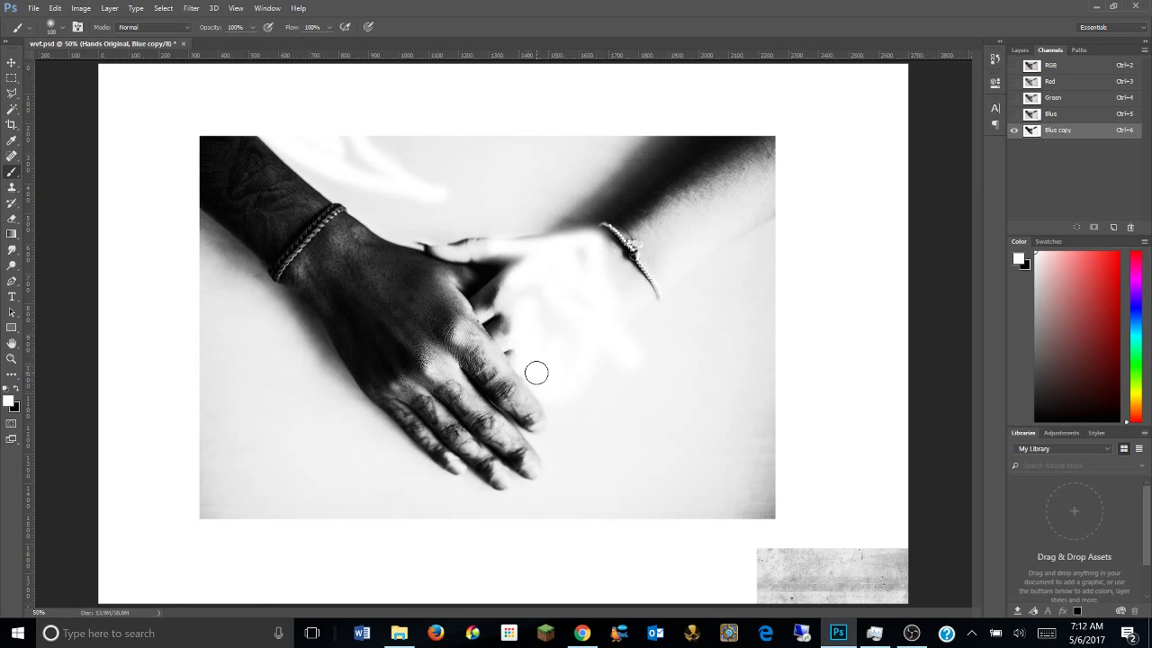
Paint black along the dark hand's finger edges with a smaller brush.
mouse_move(535, 372)
mouse_down()
mouse_move(574, 305)
mouse_move(452, 211)
mouse_move(476, 183)
mouse_up()
key(bracketleft)
key(bracketleft)
key(bracketleft)
key(x)
mouse_move(346, 205)
mouse_down()
mouse_move(368, 218)
mouse_move(360, 185)
mouse_move(463, 309)
mouse_up()
mouse_move(540, 409)
mouse_down()
mouse_move(502, 360)
mouse_move(538, 413)
mouse_move(378, 339)
mouse_move(450, 514)
mouse_move(429, 399)
mouse_move(290, 264)
mouse_move(231, 301)
mouse_move(144, 180)
mouse_up()
key(z)
drag(144, 180, 28, 250)
drag(166, 289, 146, 178)
Paint white around the knuckle and over the dark area above the bracelet.
key(x)
mouse_move(216, 225)
mouse_down()
mouse_move(192, 208)
mouse_move(234, 140)
mouse_move(118, 116)
mouse_move(195, 108)
mouse_move(234, 136)
mouse_up()
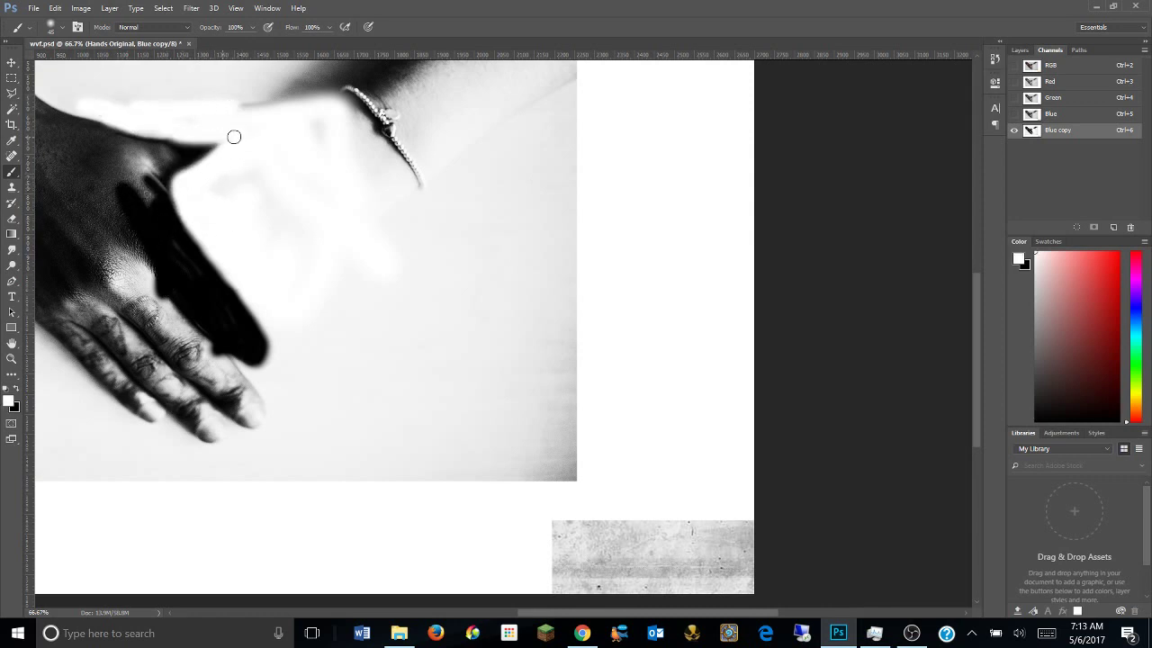
mouse_move(393, 177)
mouse_down()
mouse_move(354, 301)
mouse_move(378, 222)
mouse_move(402, 215)
mouse_up()
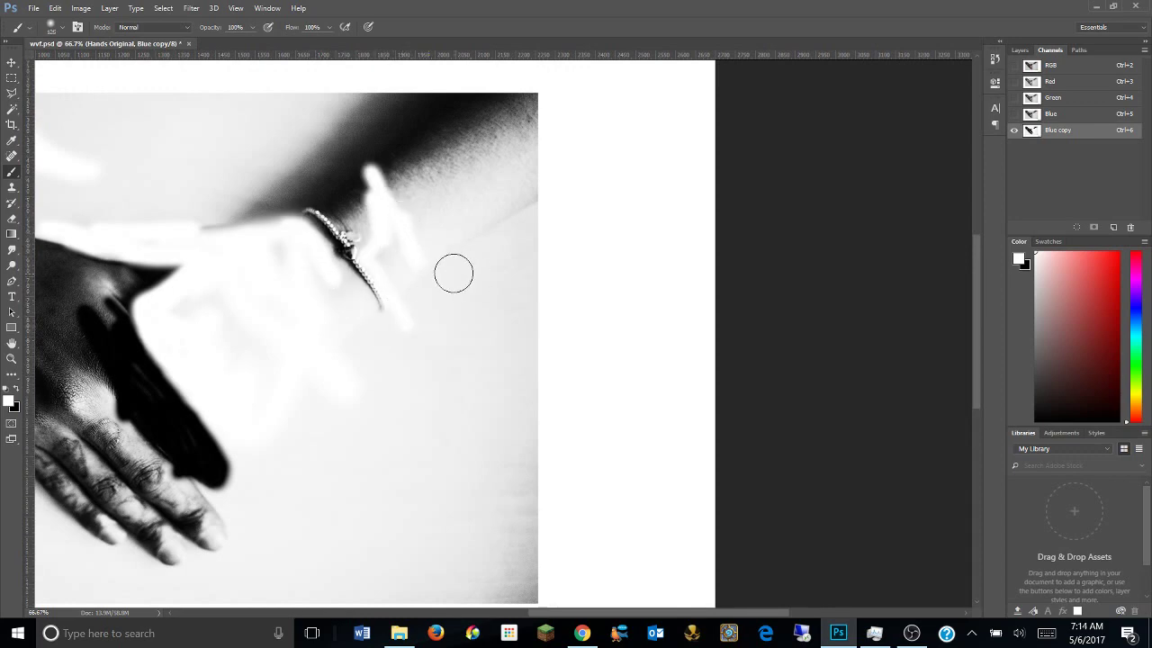
mouse_move(454, 273)
mouse_down()
mouse_move(416, 168)
mouse_move(373, 193)
mouse_up()
Zoom in on the bracelet and trace around it with the Magnetic Lasso.
key(z)
double_click(355, 207)
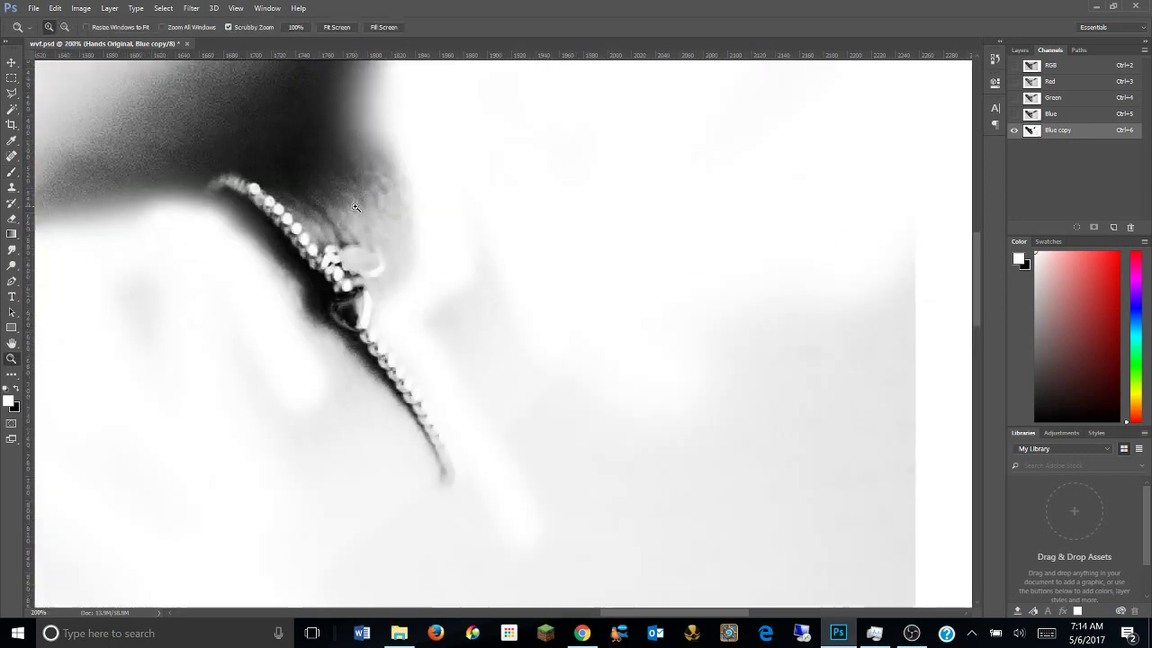
click(11, 173)
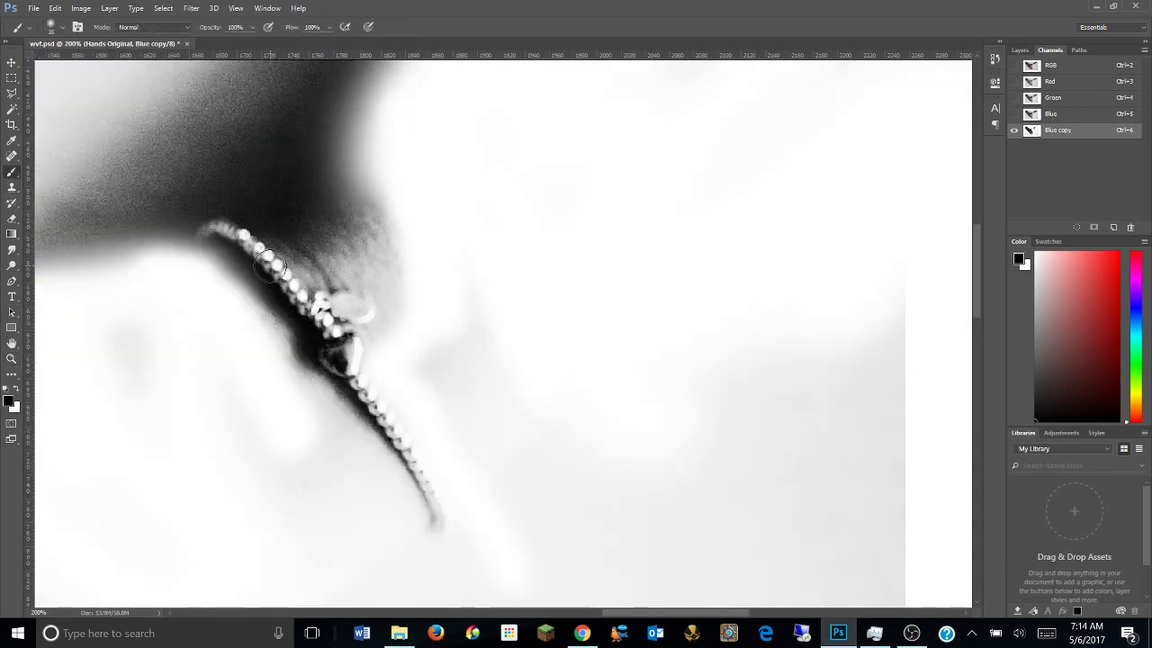
right_click(12, 93)
click(54, 120)
click(222, 220)
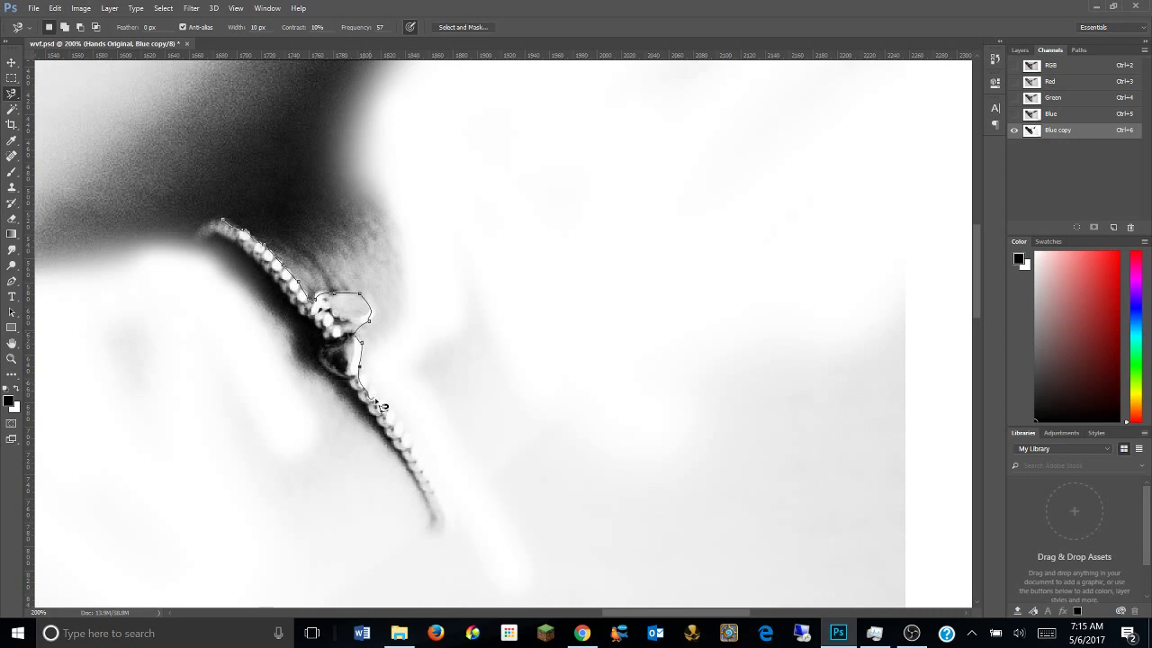
key(Return)
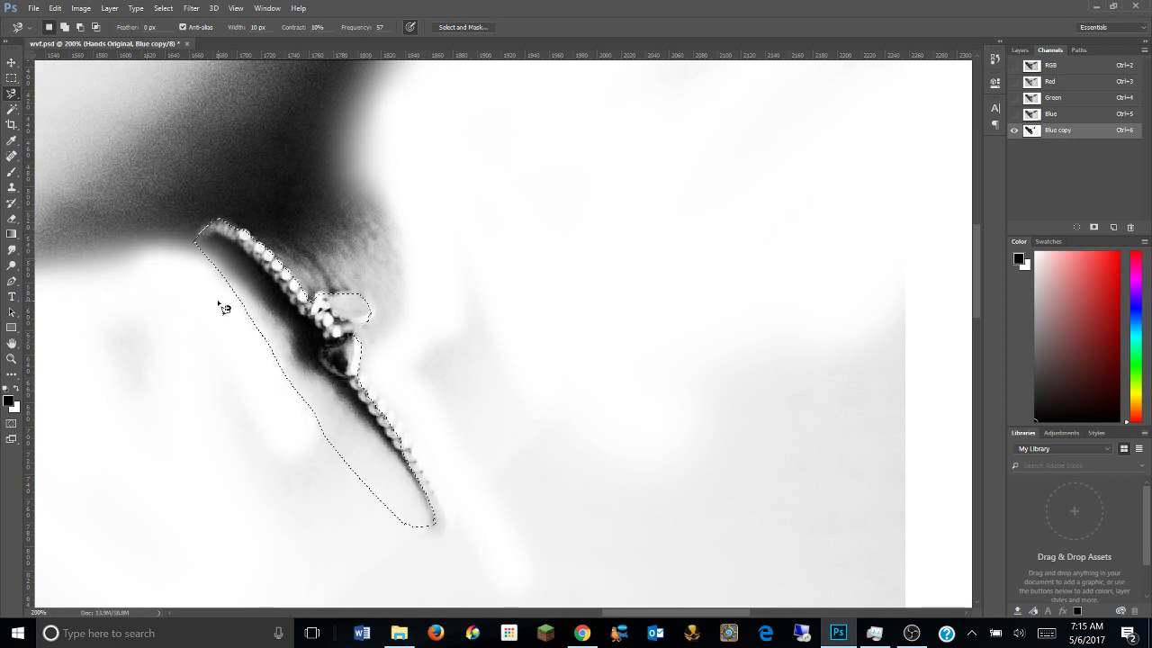
key(ctrl+h)
Paint the bracelet solid black and the area above it white, using brush size 20.
key(b)
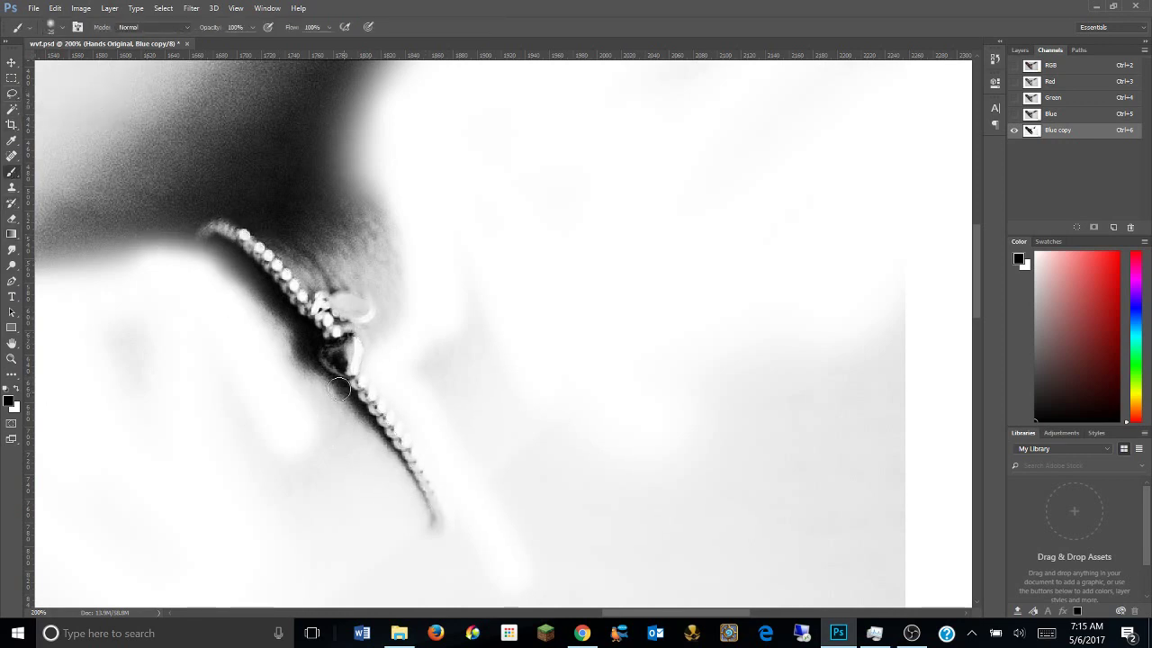
mouse_move(339, 387)
mouse_down()
mouse_move(236, 248)
mouse_move(429, 497)
mouse_move(351, 344)
mouse_move(310, 297)
mouse_move(358, 304)
mouse_up()
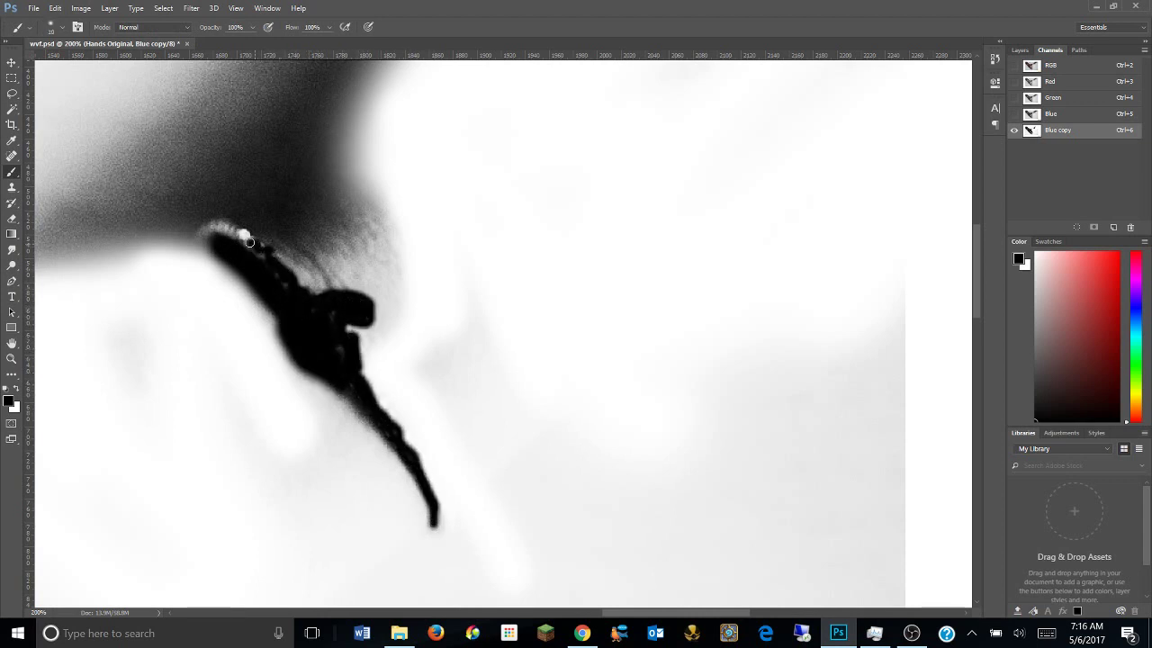
click(15, 389)
key(bracketright)
mouse_move(375, 332)
mouse_down()
mouse_move(221, 223)
mouse_move(307, 264)
mouse_move(352, 150)
mouse_move(270, 192)
mouse_move(378, 108)
mouse_up()
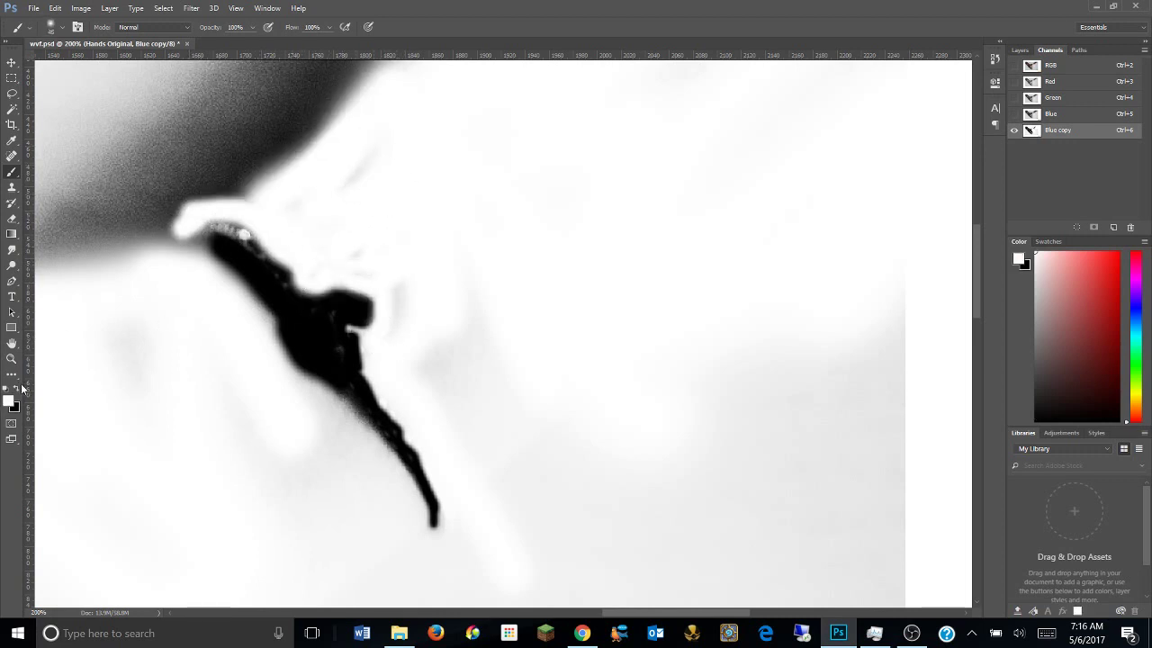
click(15, 389)
drag(242, 246, 158, 236)
Lasso the grey areas around the left hand and on the right and fill them white.
key(z)
scroll(742, 290, down, 5)
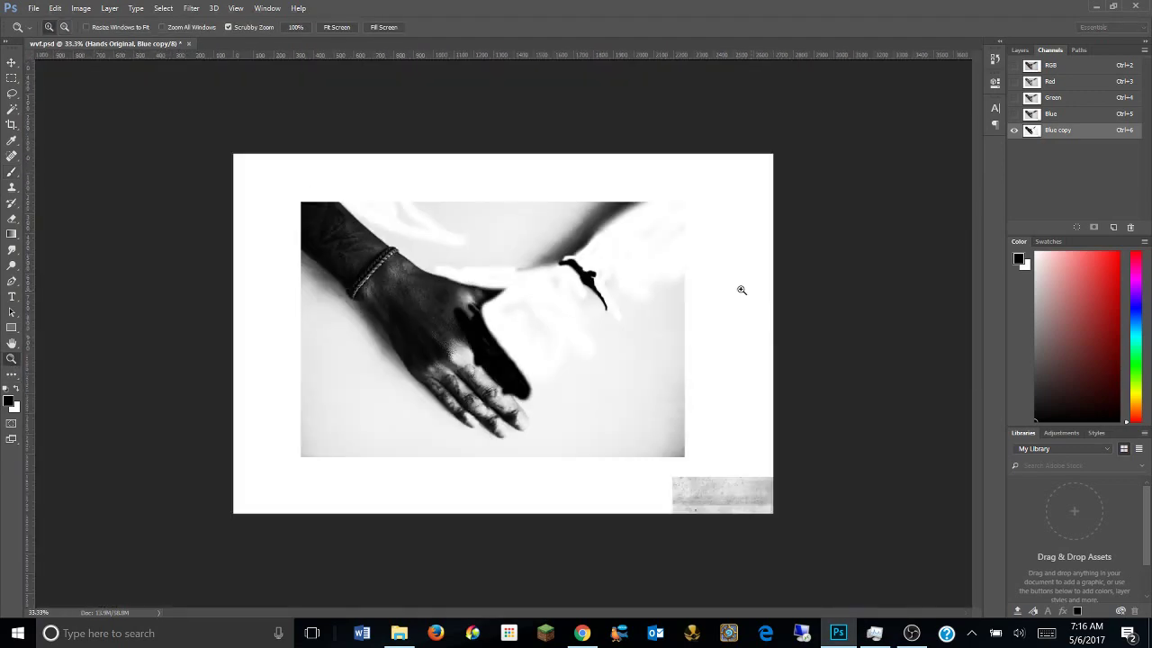
click(11, 93)
drag(538, 415, 353, 509)
key(Delete)
mouse_move(669, 242)
mouse_down()
mouse_move(570, 432)
mouse_move(586, 439)
mouse_up()
key(Delete)
key(ctrl+d)
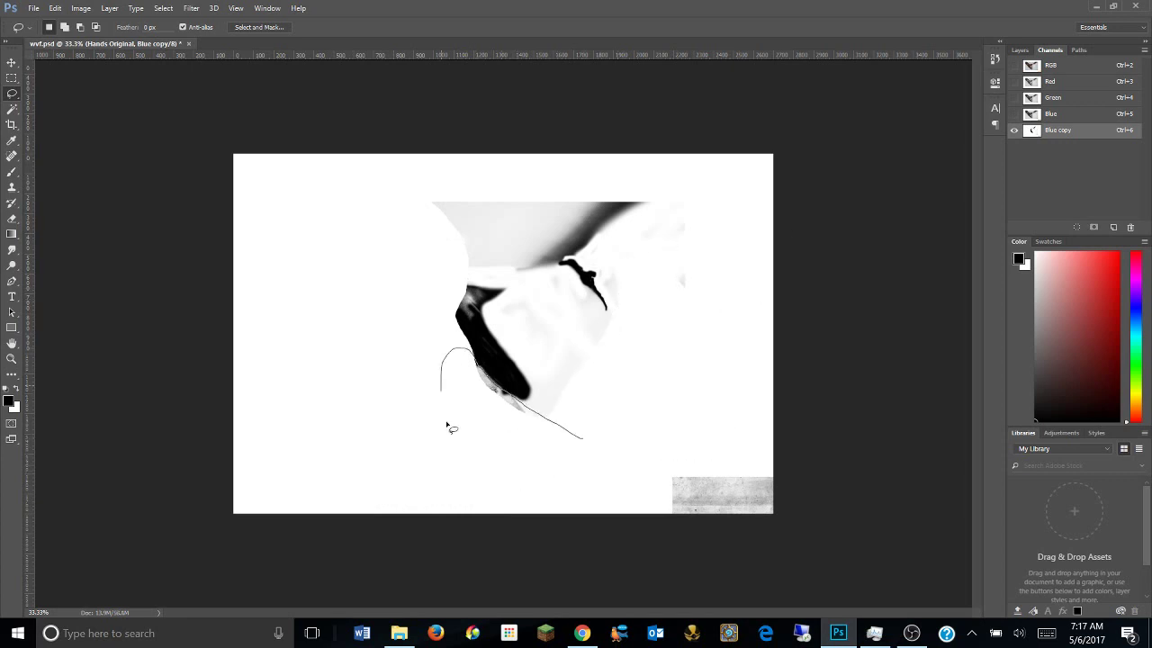
Fill the grey shading beside the hand and the bottom-right grey patch with white, then return to RGB.
drag(447, 422, 438, 432)
key(Delete)
key(ctrl+d)
click(12, 172)
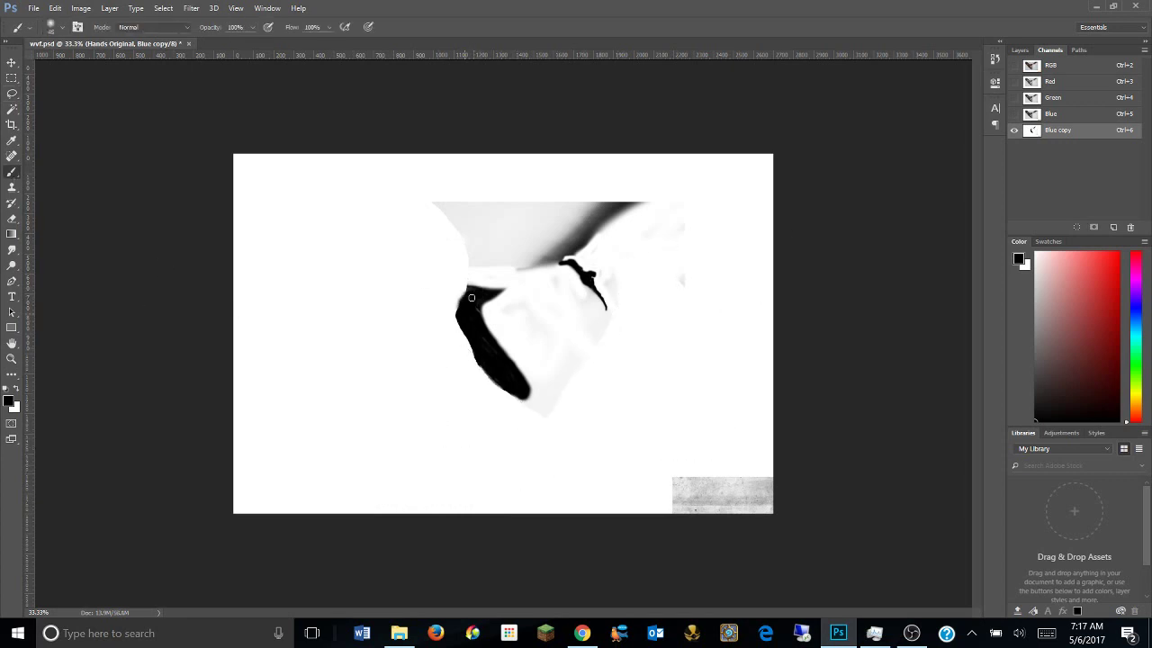
key(l)
drag(781, 526, 550, 522)
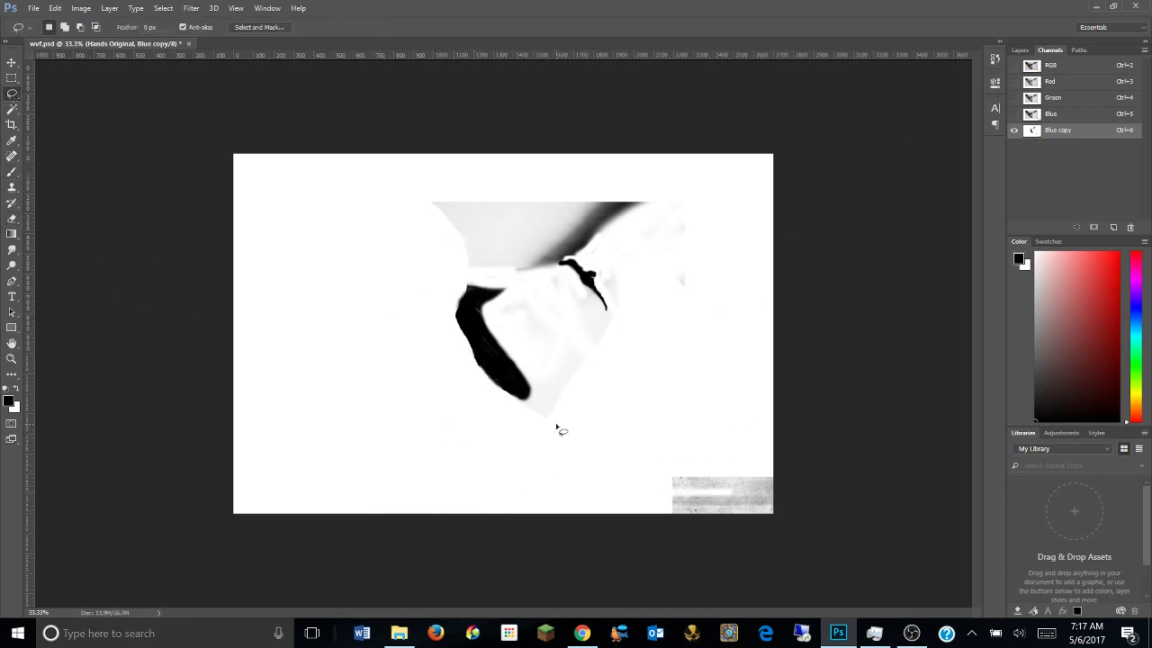
key(Delete)
click(1020, 50)
Load the Blue copy channel as a selection and fill the Overlay layer mask with it.
click(1071, 149)
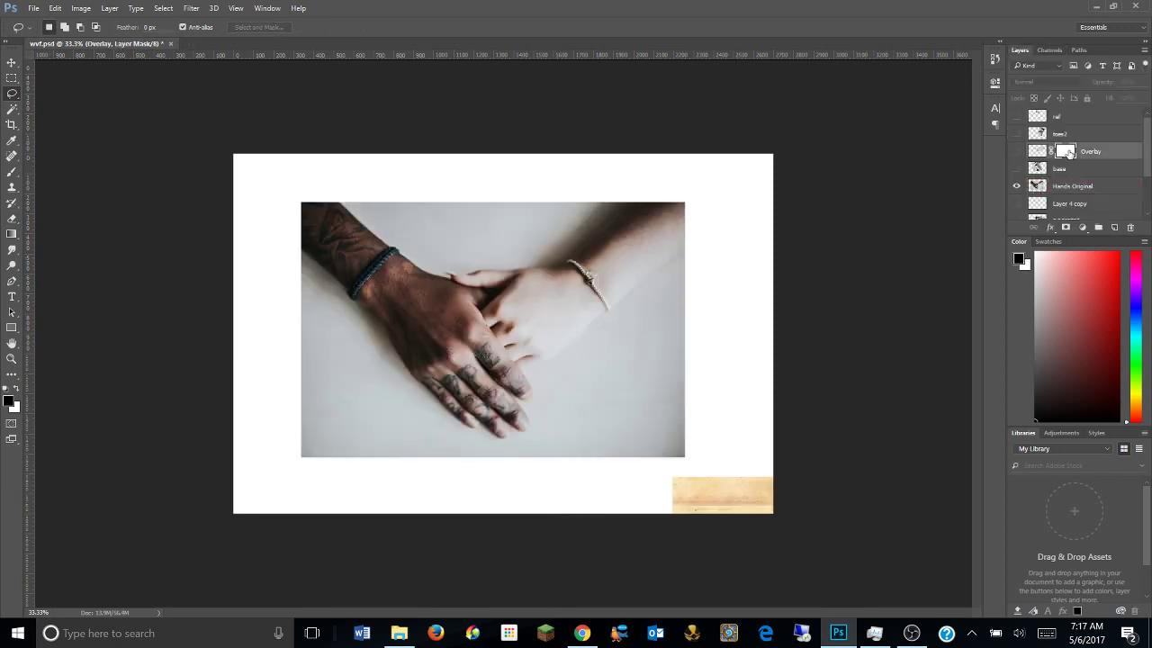
click(1050, 50)
click(1058, 148)
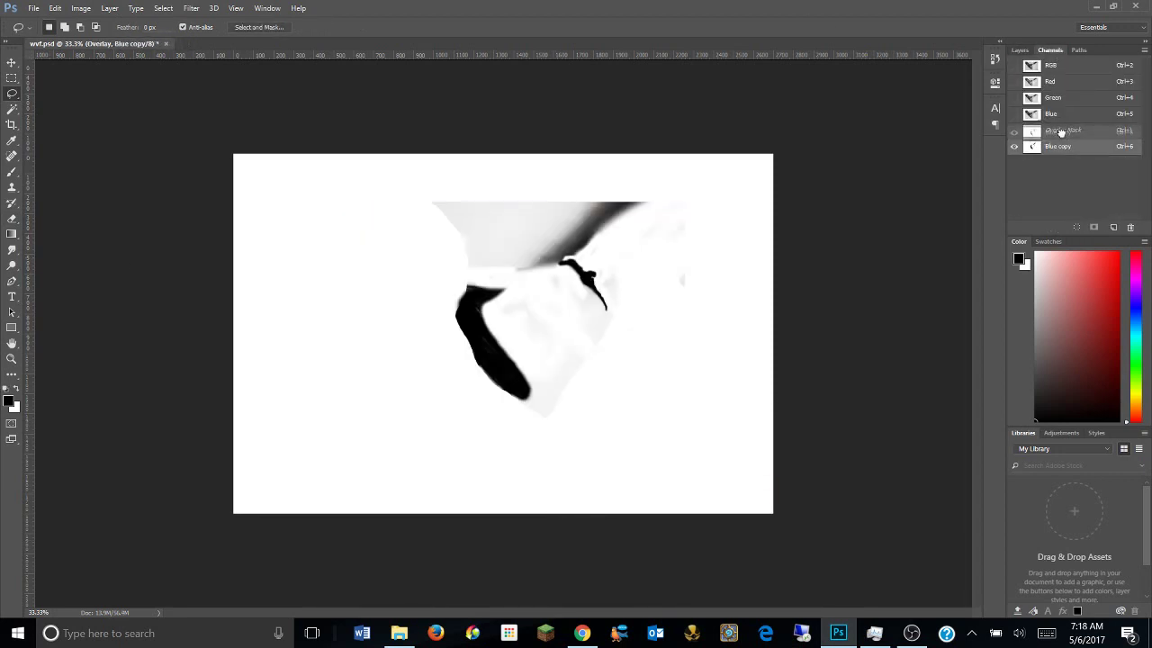
click(1075, 131)
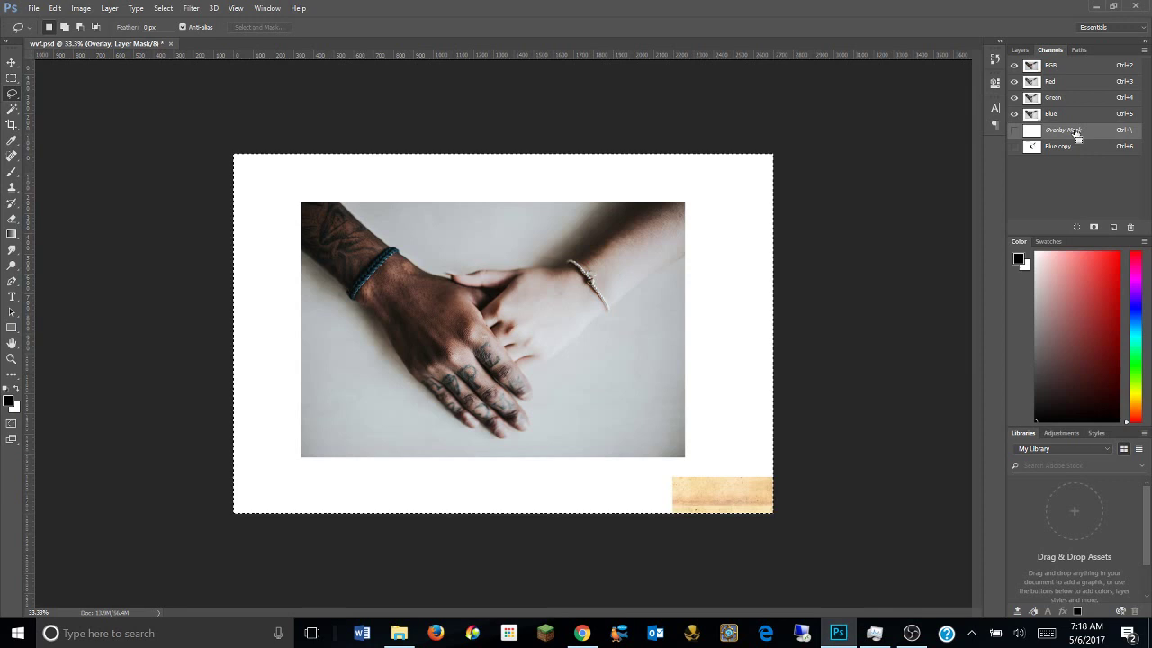
click(1014, 131)
click(1020, 49)
click(1016, 151)
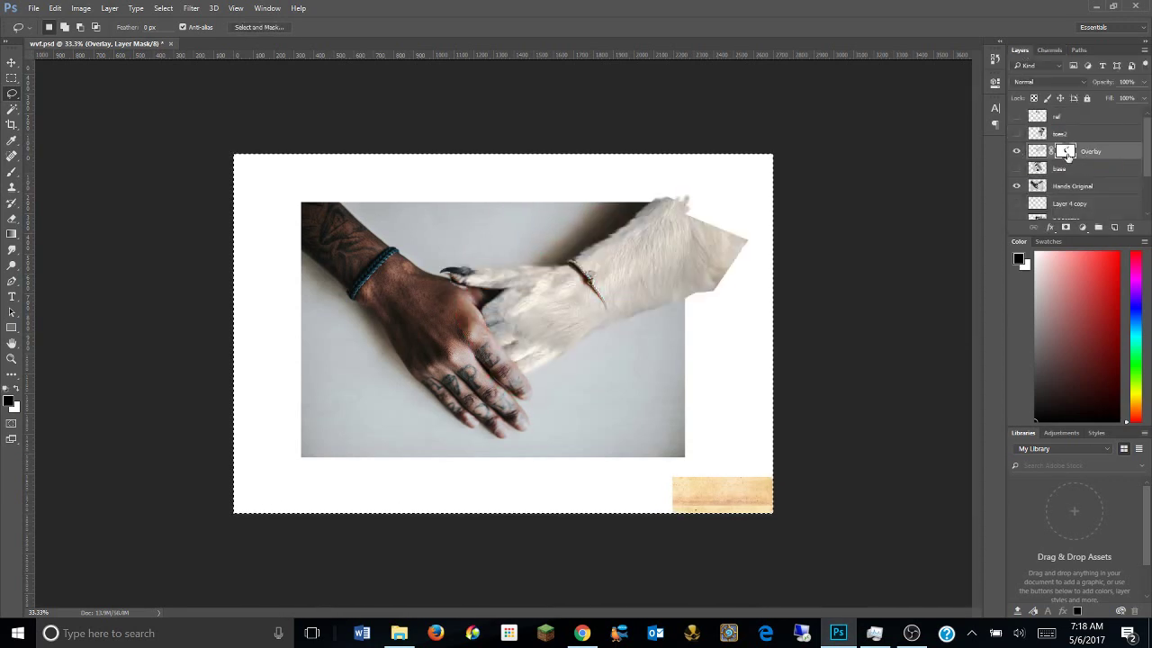
ctrl+click(1065, 152)
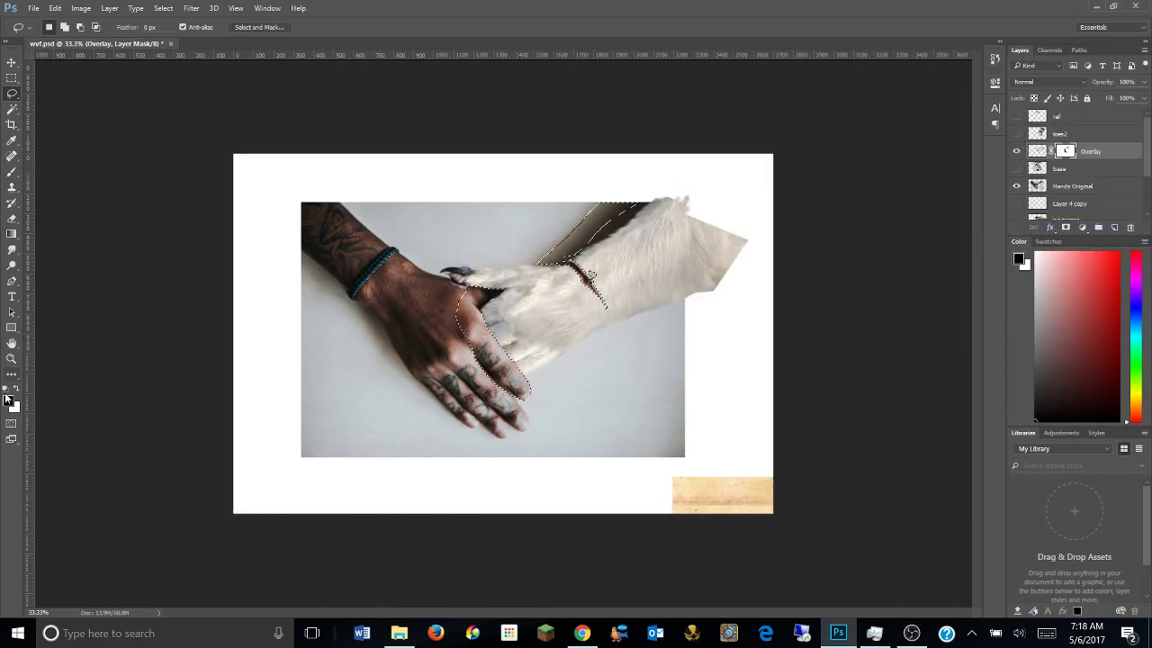
Zoom in on the hands and brush the Overlay mask in white and black with the red overlay shown.
click(11, 359)
click(503, 327)
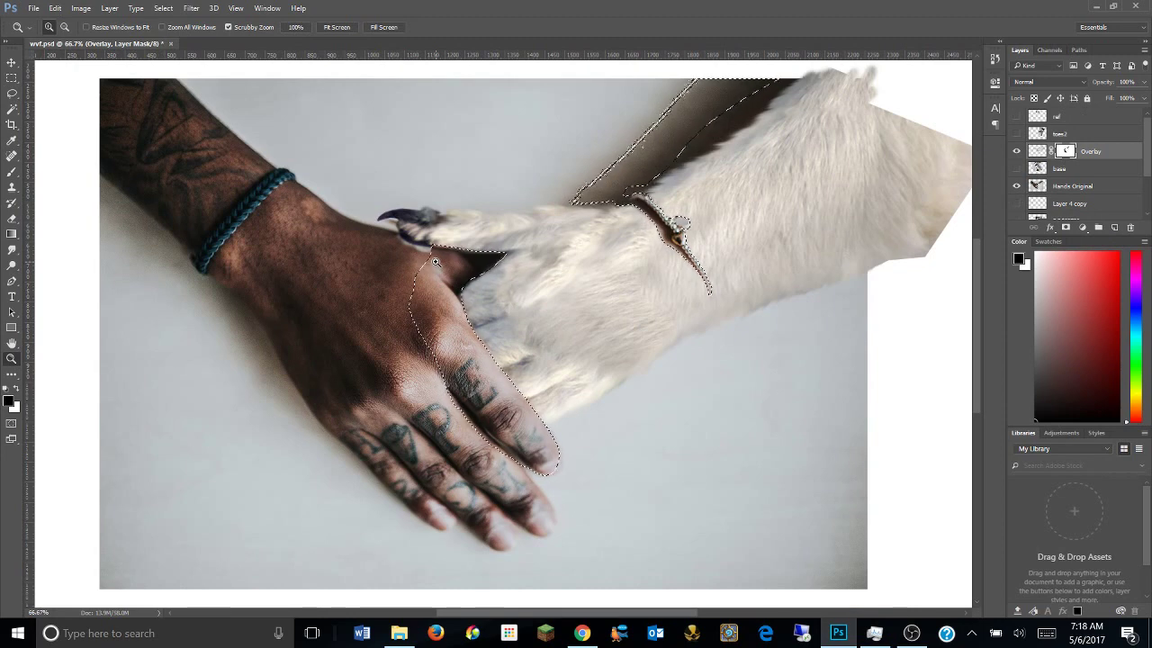
click(1049, 49)
click(1014, 131)
key(b)
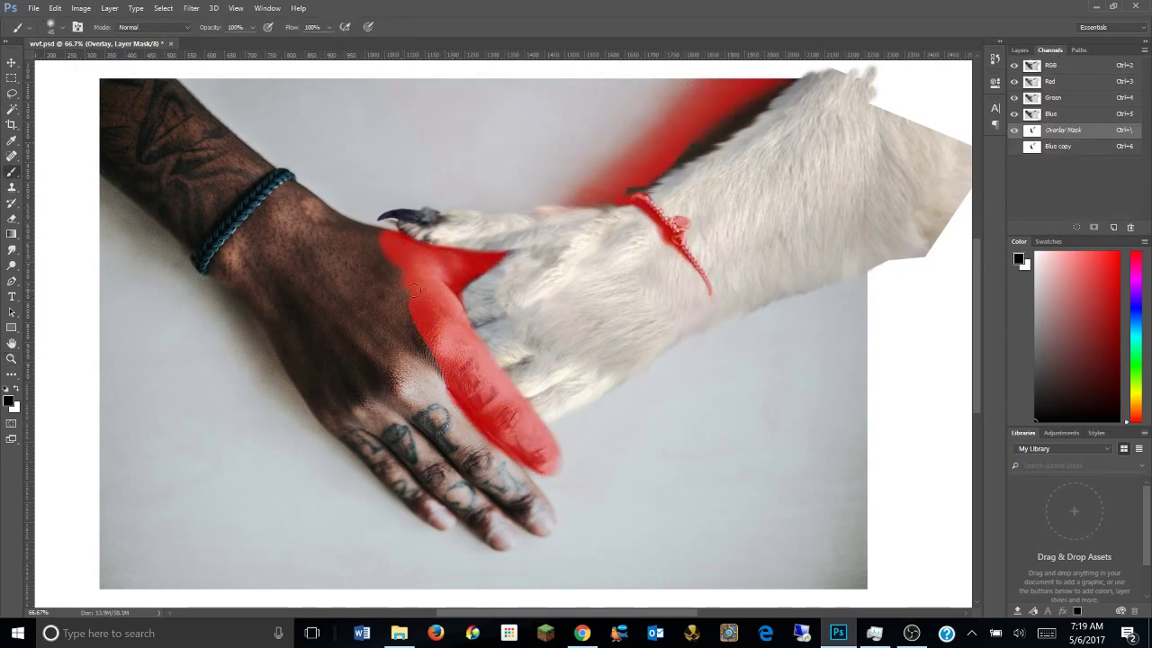
key(x)
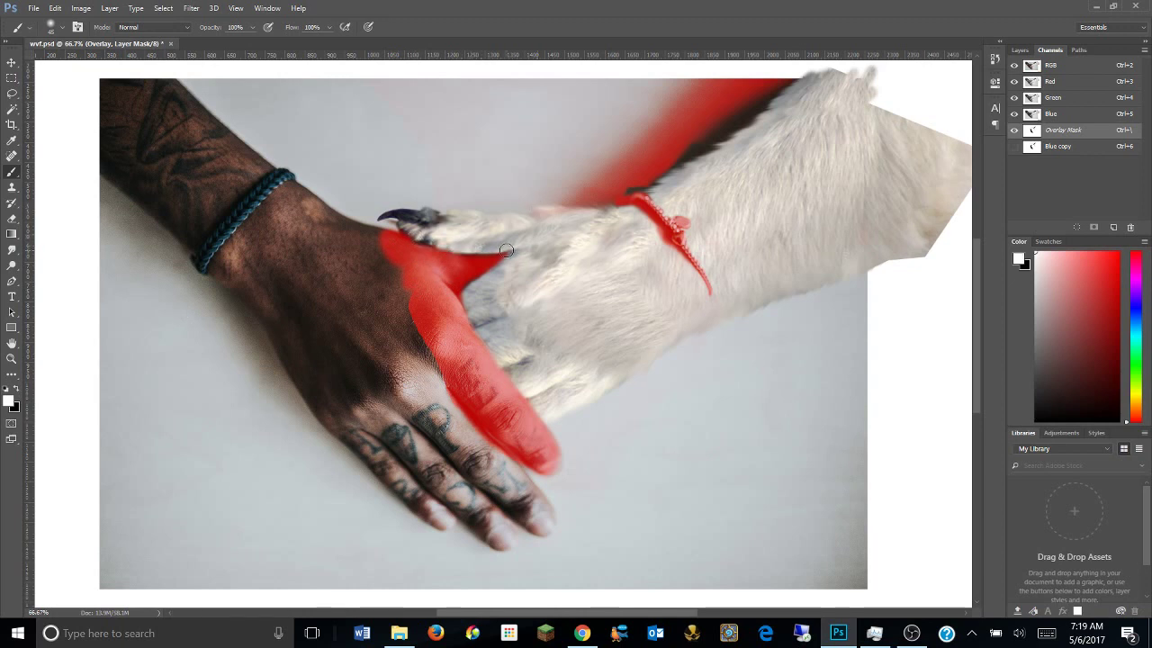
click(1014, 131)
key(x)
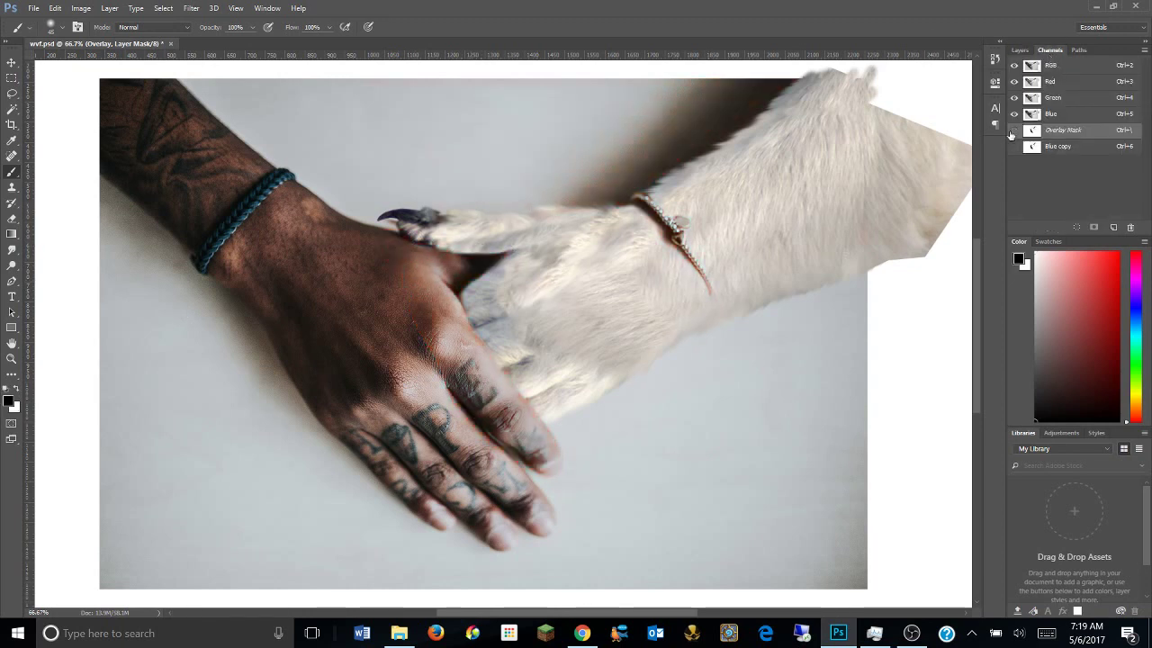
click(1014, 130)
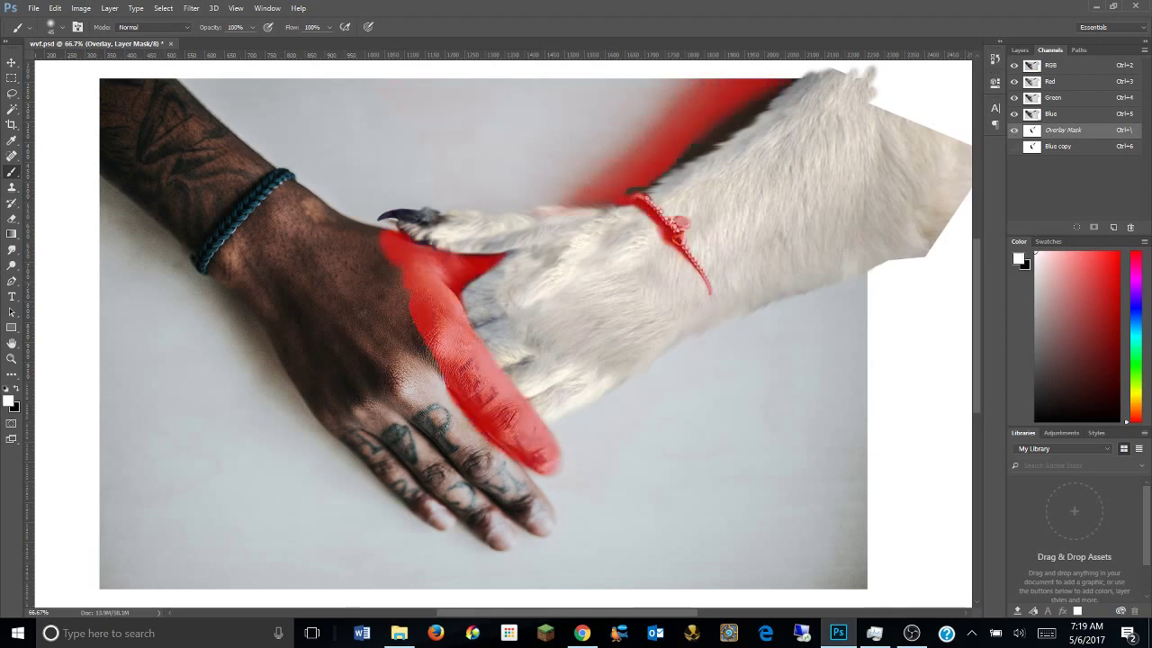
Zoom in on the bracelet and choose a 38 px brush preset for the mask.
key(z)
click(688, 218)
click(11, 171)
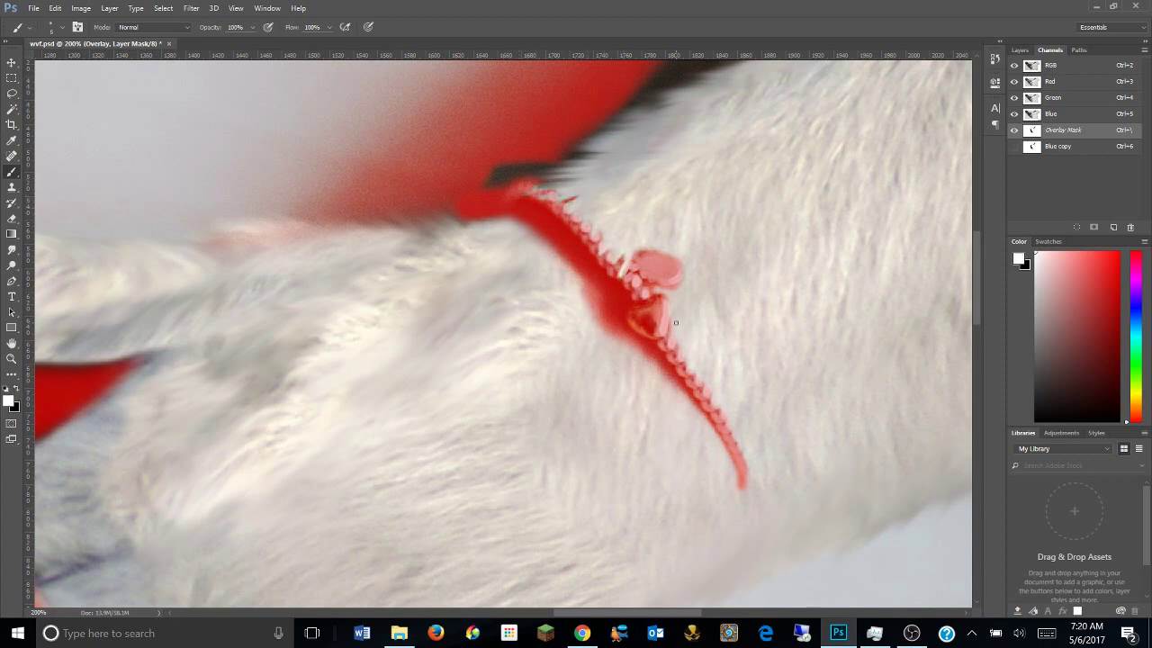
drag(675, 322, 604, 277)
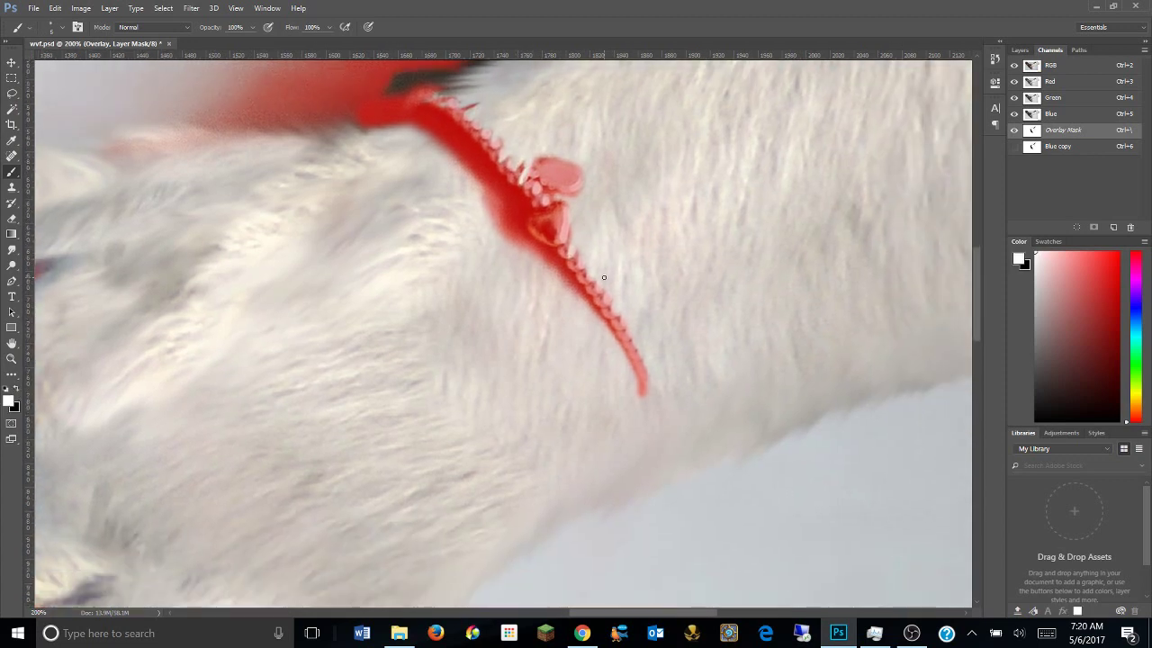
click(54, 27)
click(103, 152)
key(Return)
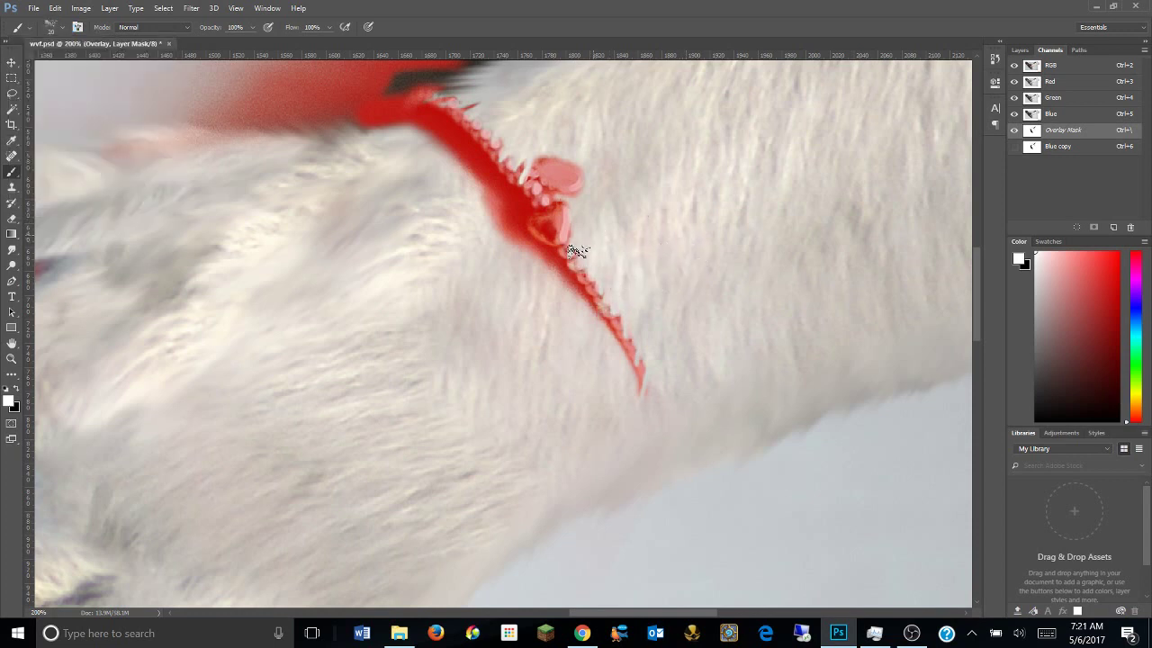
Smudge the mask edge around the bracelet, then zoom out and hide Overlay to compare.
click(12, 249)
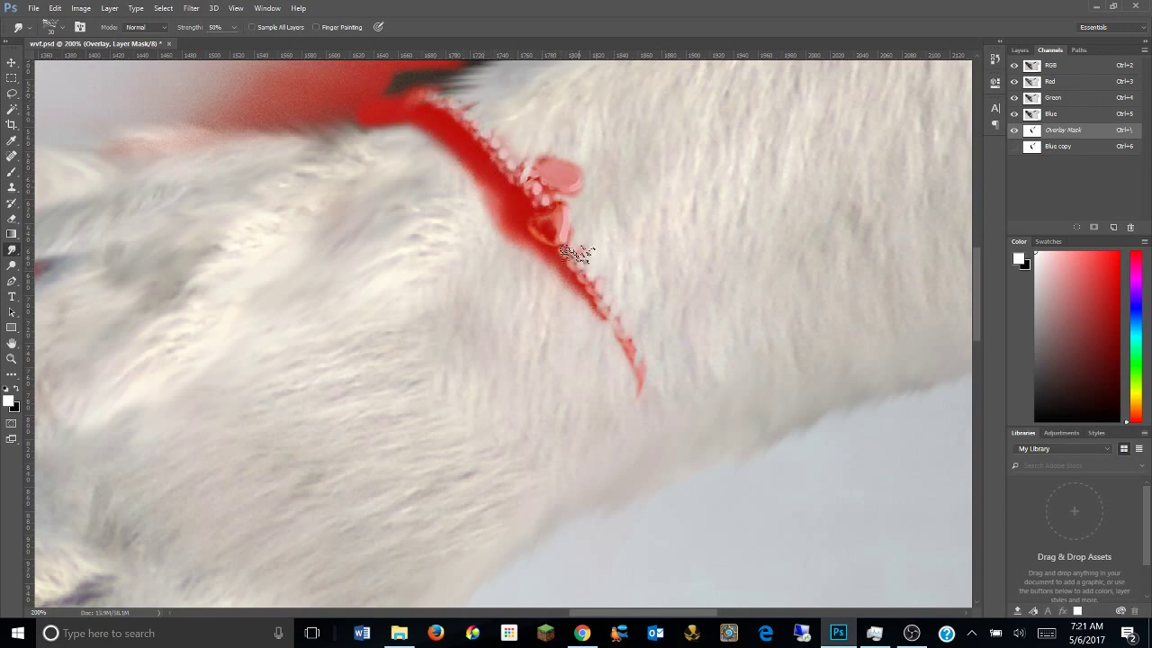
key(z)
key(backslash)
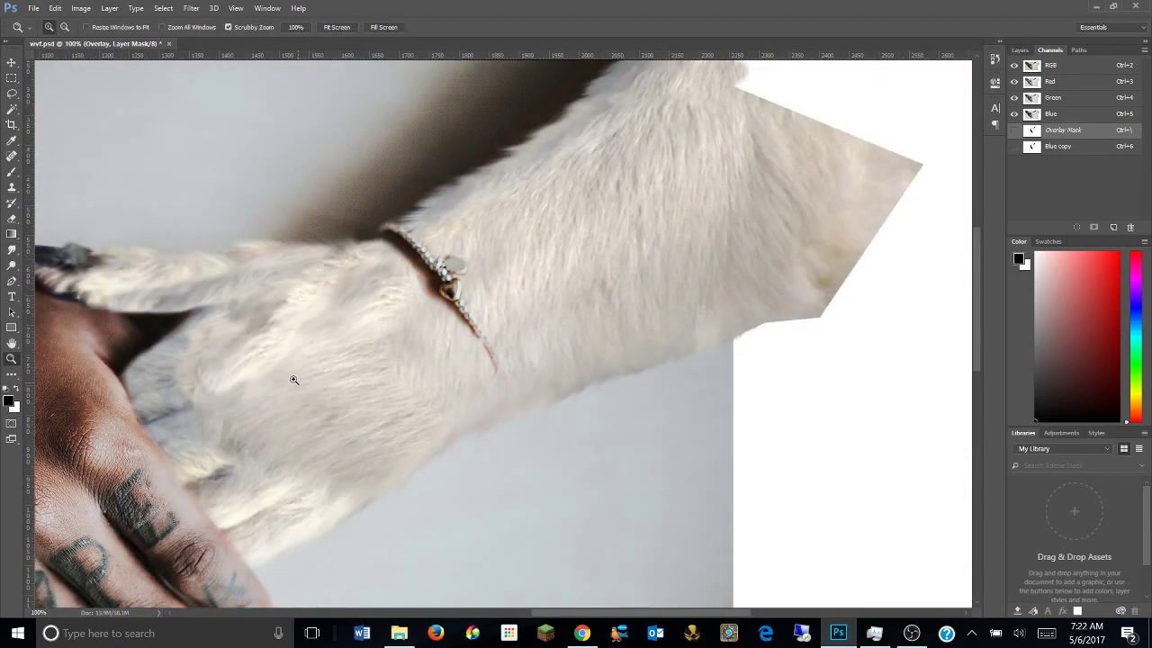
click(532, 337)
alt+click(366, 313)
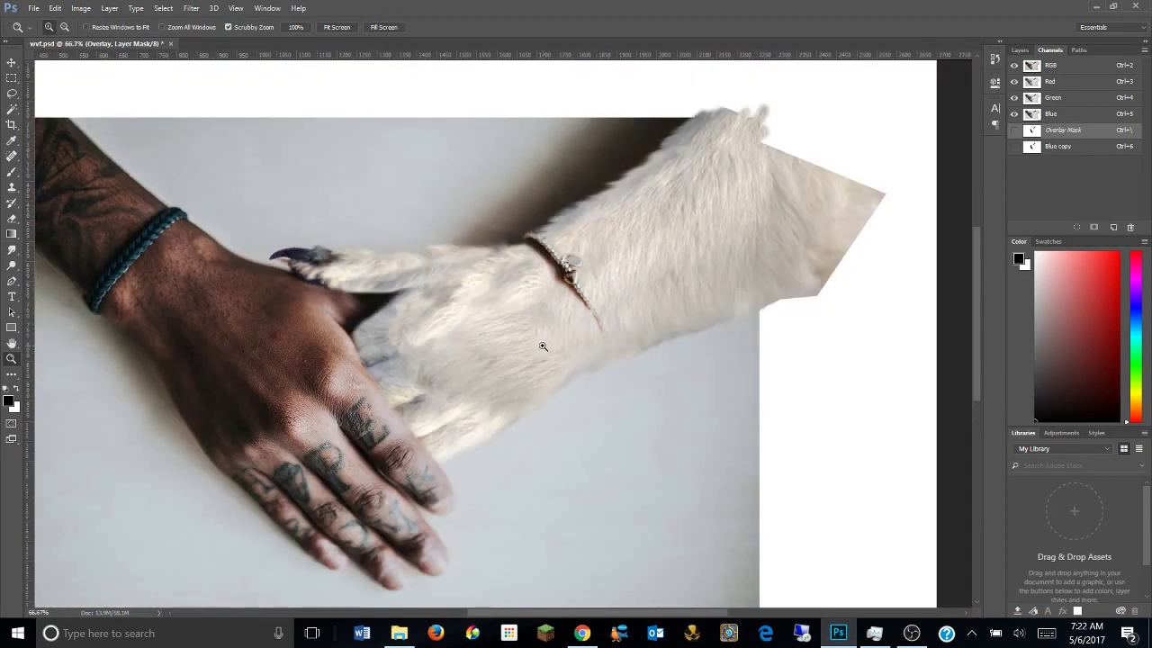
click(1020, 49)
click(1017, 151)
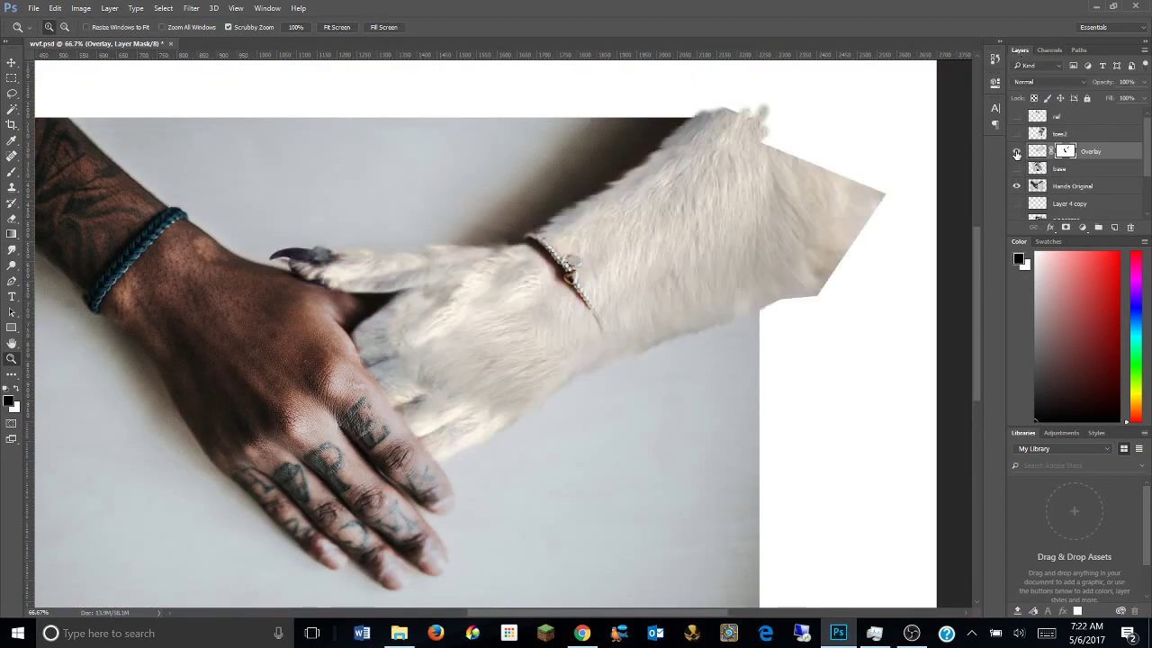
Dodge the skin and fur along the finger edge on the Overlay layer's pixels.
click(1017, 151)
click(1017, 151)
click(1016, 151)
click(305, 360)
click(305, 360)
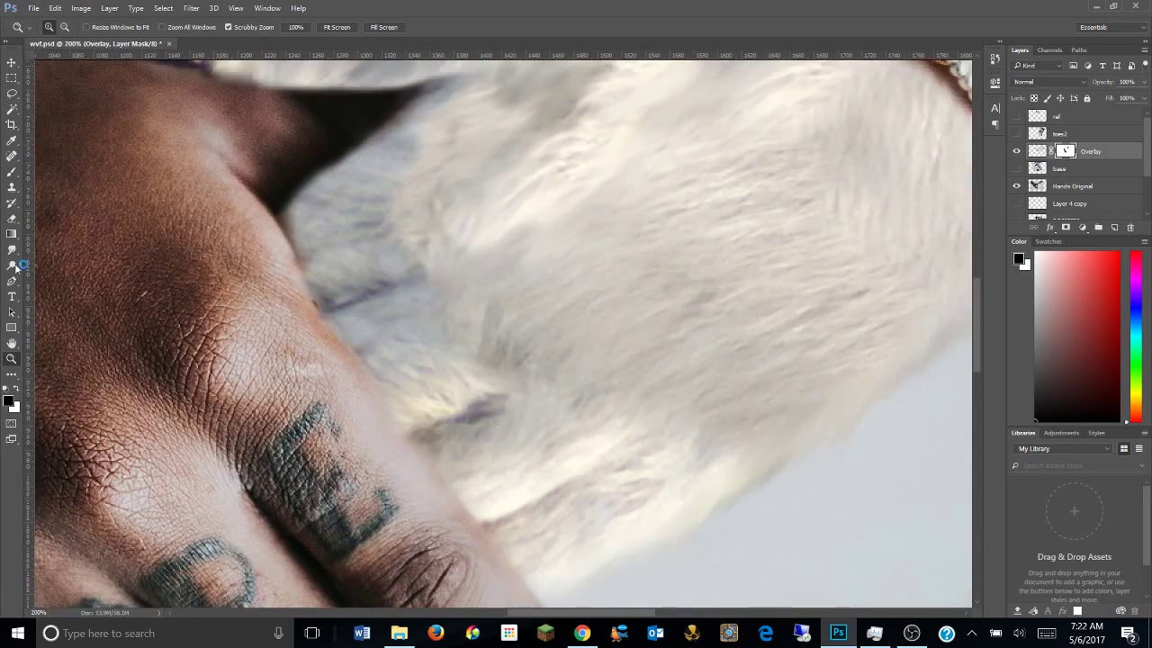
click(12, 265)
click(1038, 152)
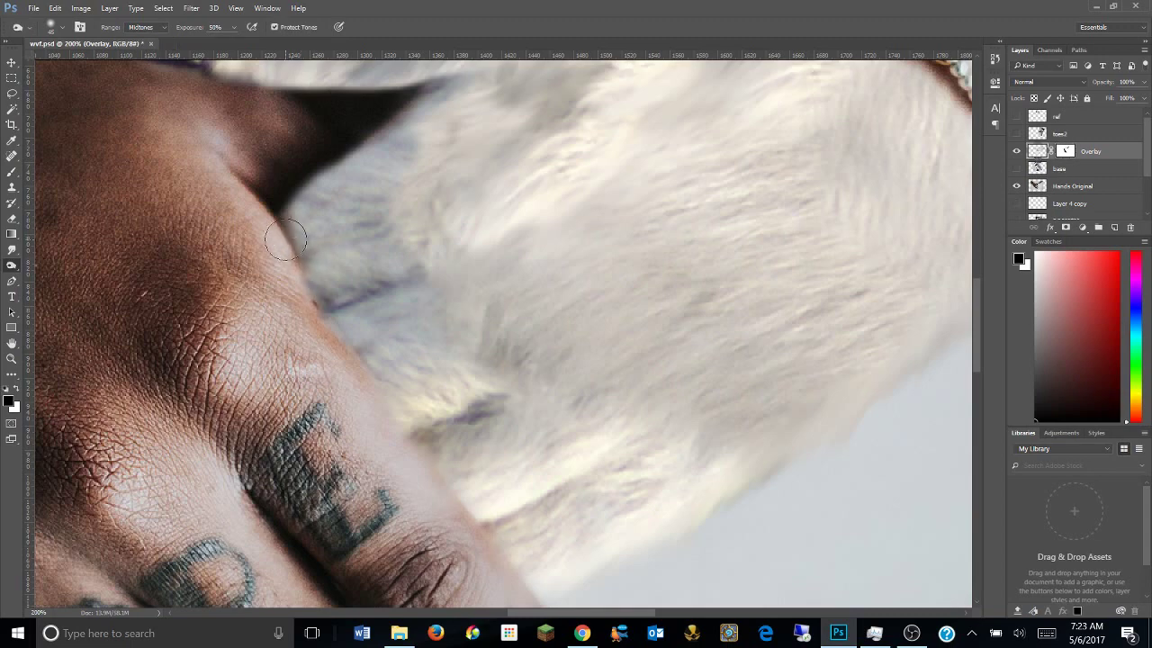
drag(374, 406, 279, 256)
drag(445, 453, 395, 382)
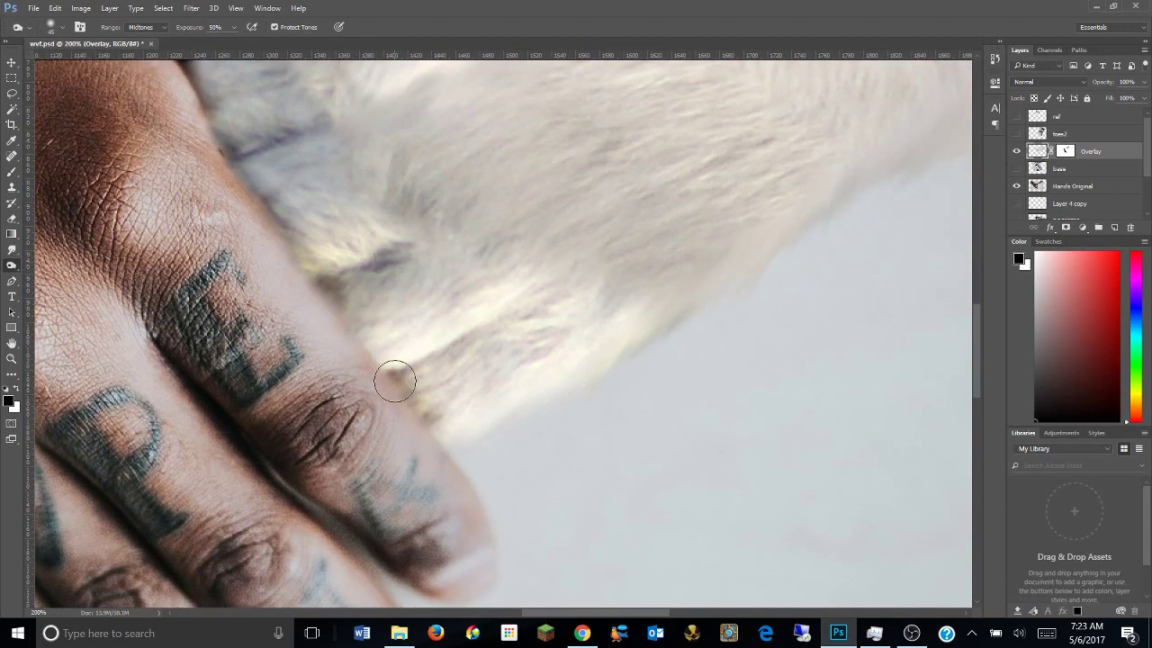
Burn the shadow crease between fur and hand, toggling the fur layer to compare.
mouse_move(385, 252)
mouse_down()
mouse_move(547, 411)
mouse_move(592, 506)
mouse_up()
key(bracketright)
key(bracketright)
key(bracketright)
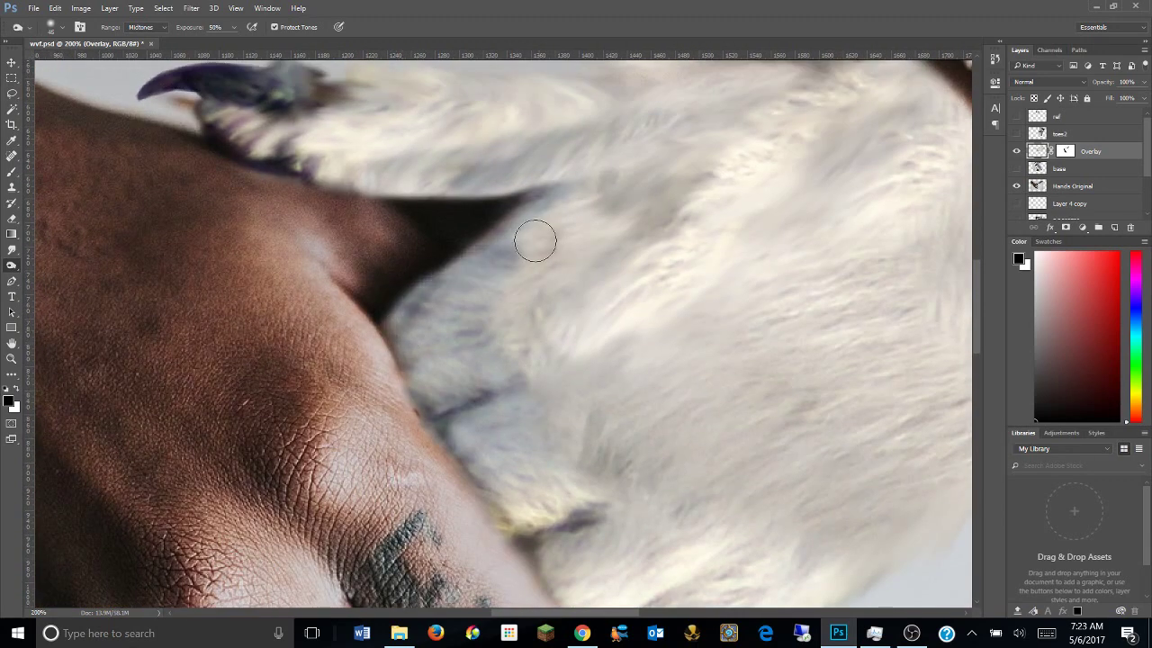
mouse_move(535, 236)
mouse_down()
mouse_move(474, 232)
mouse_move(566, 244)
mouse_move(419, 283)
mouse_move(405, 236)
mouse_up()
key(bracketleft)
key(bracketleft)
key(bracketleft)
key(ctrl+comma)
key(ctrl+comma)
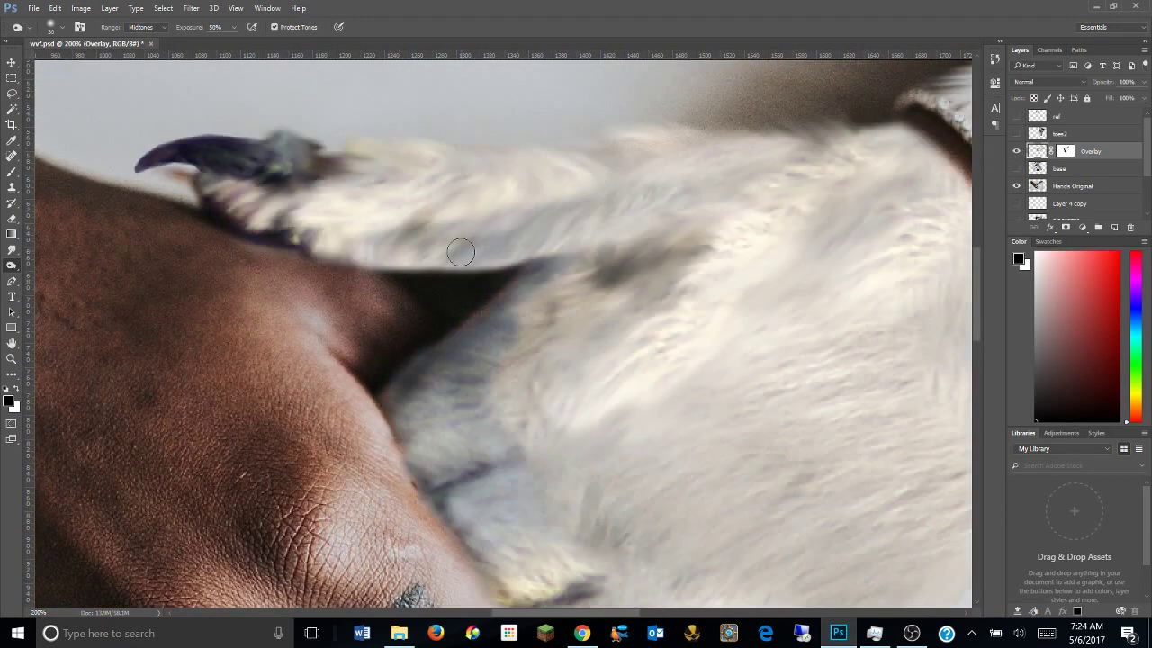
drag(461, 252, 415, 279)
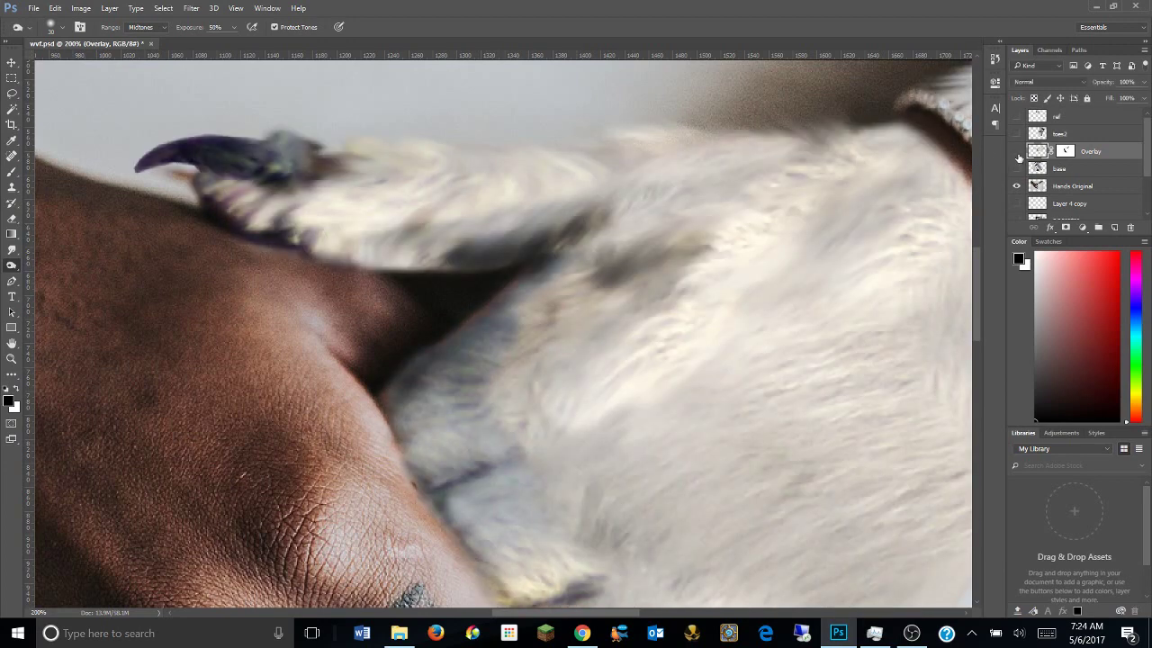
click(1018, 153)
click(1018, 153)
click(1016, 153)
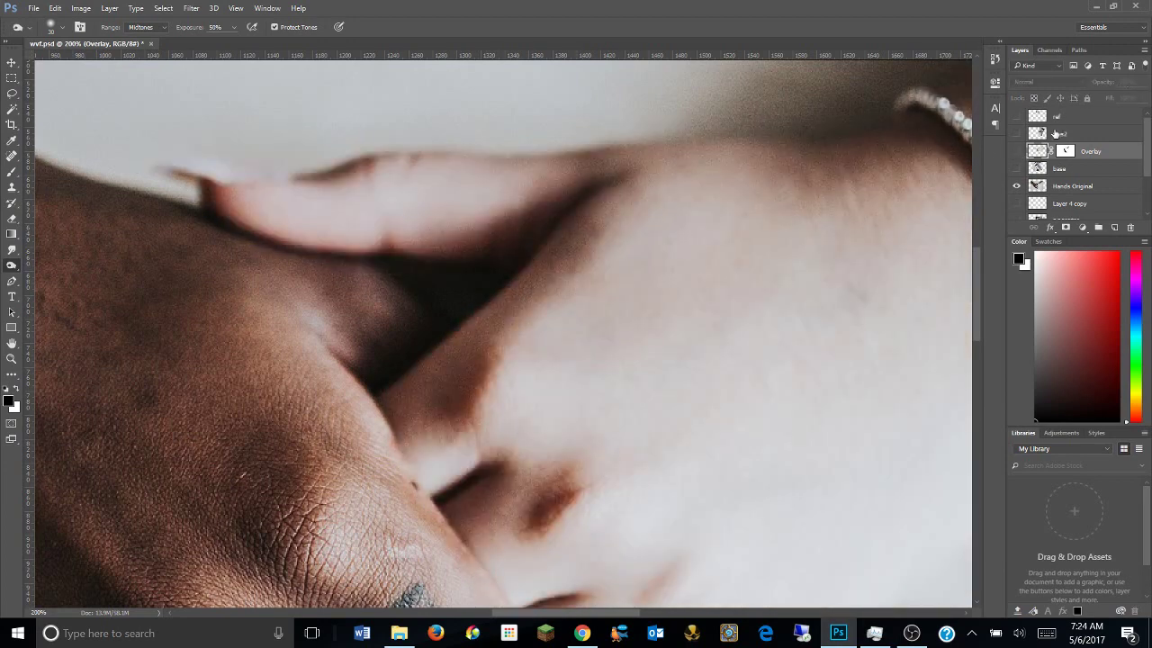
click(1016, 151)
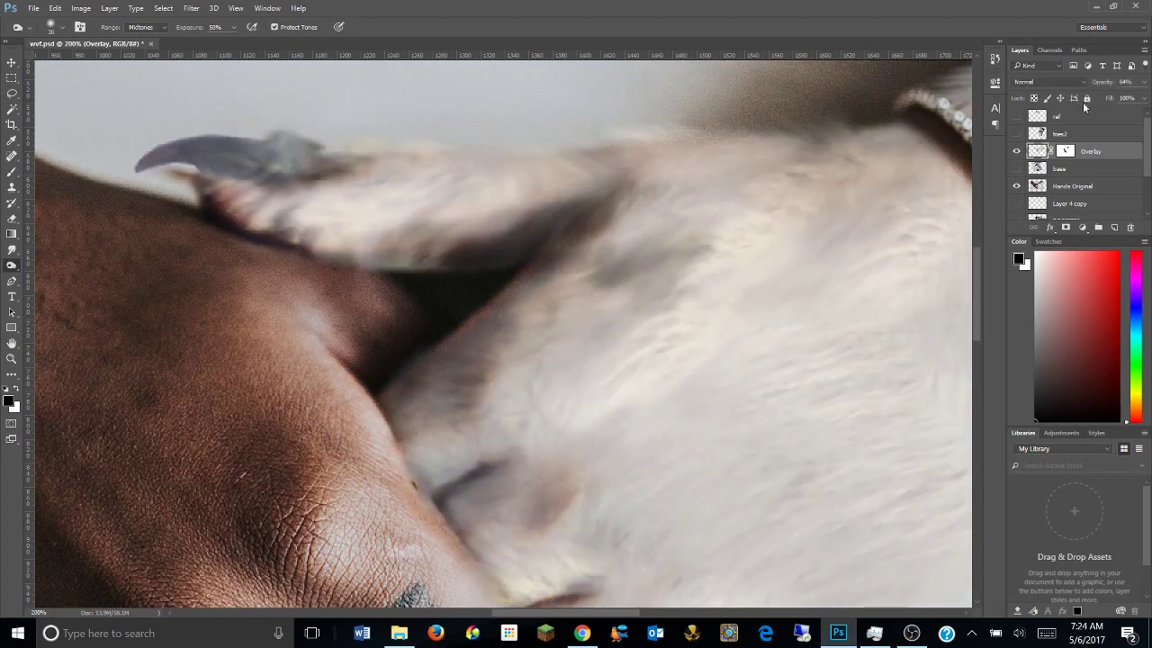
mouse_move(376, 268)
mouse_down()
mouse_move(401, 248)
mouse_move(412, 266)
mouse_up()
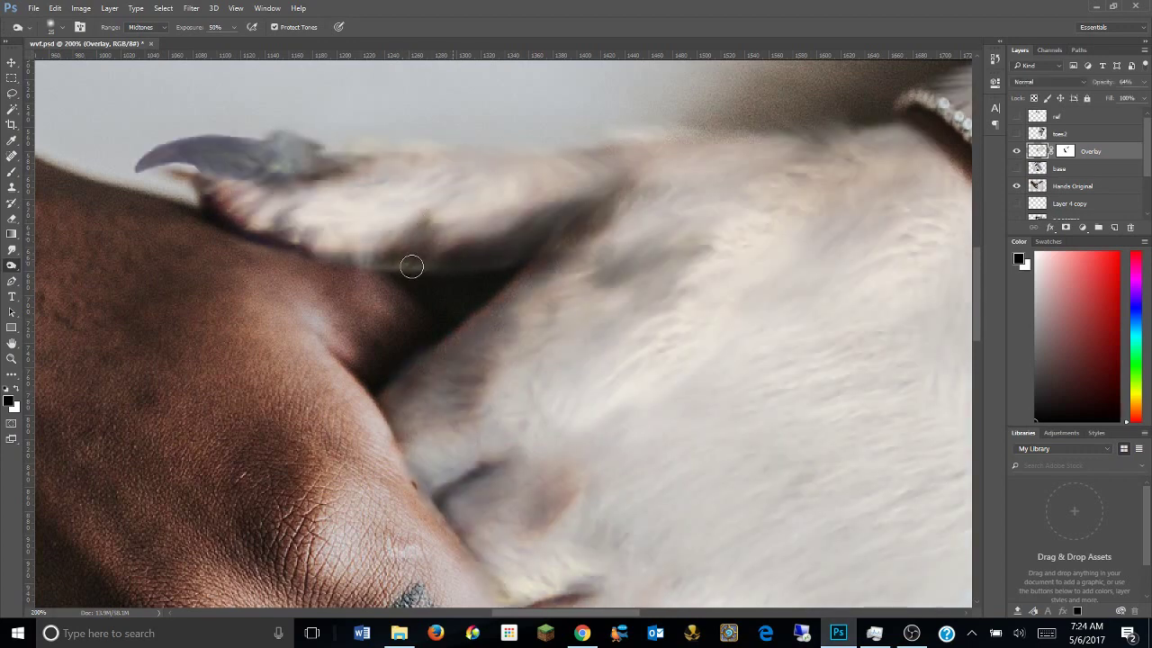
Set a 30 px brush and smudge fur over the purple streaks around the claw.
right_click(12, 265)
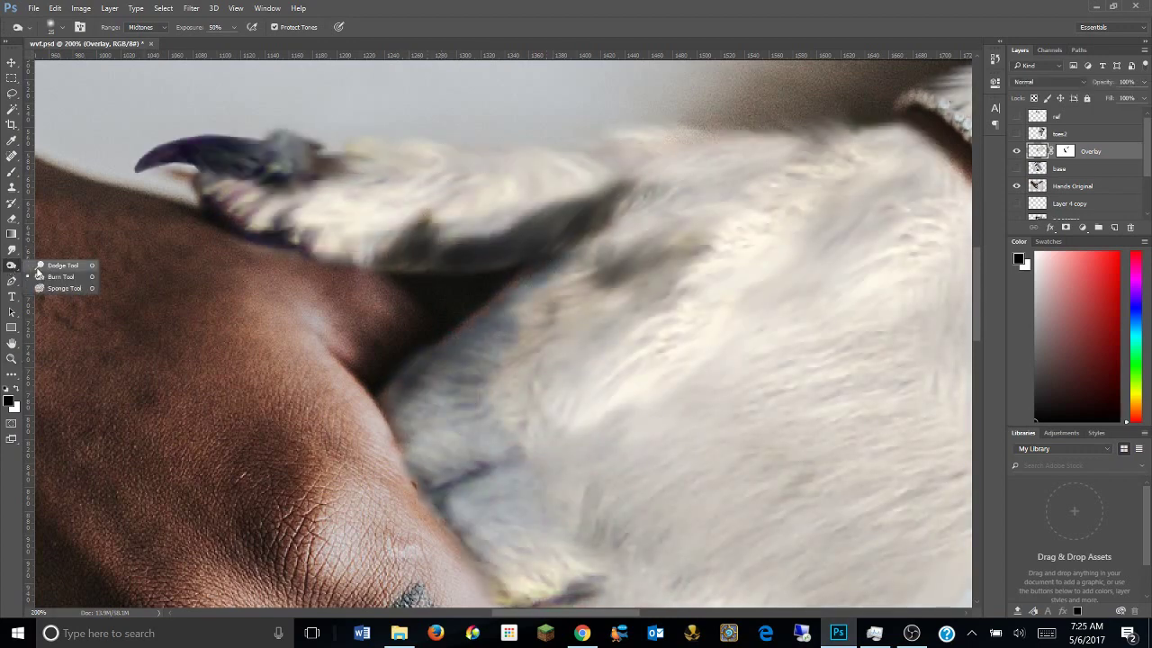
click(54, 274)
click(61, 27)
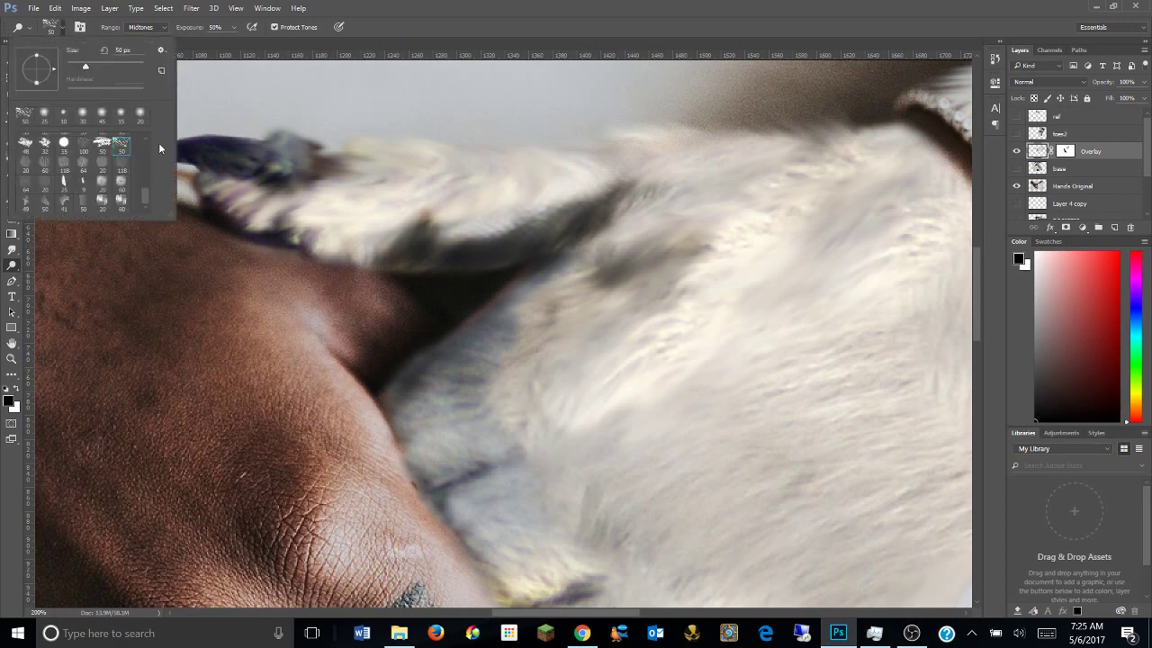
key(Return)
key(bracketleft)
key(bracketleft)
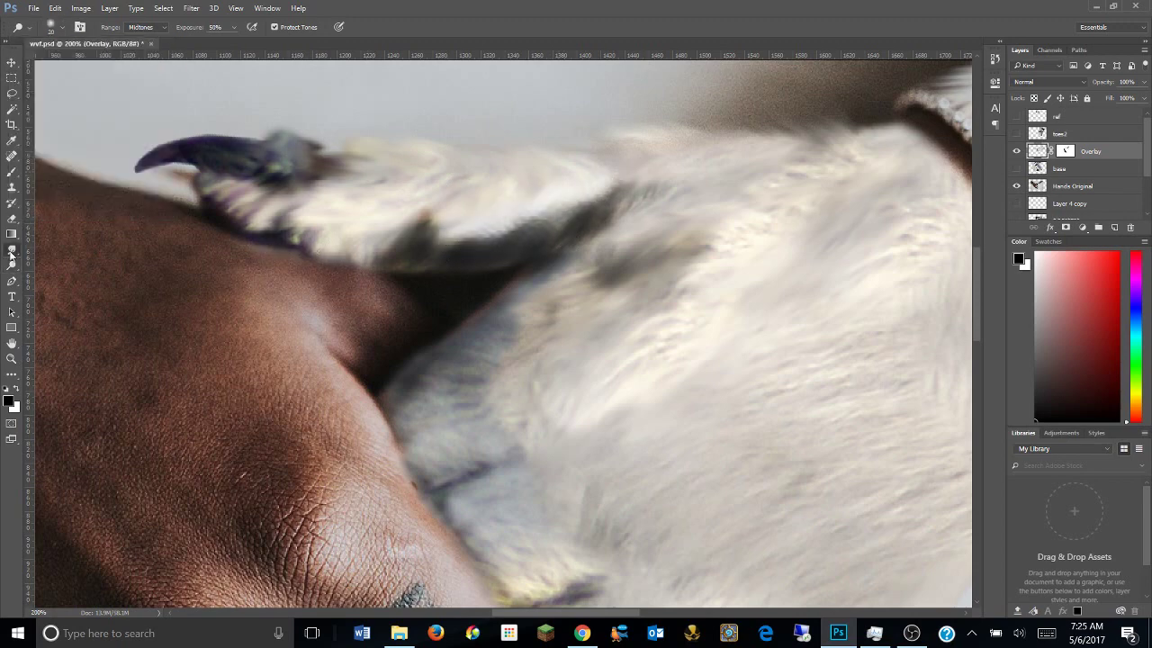
right_click(12, 252)
click(54, 272)
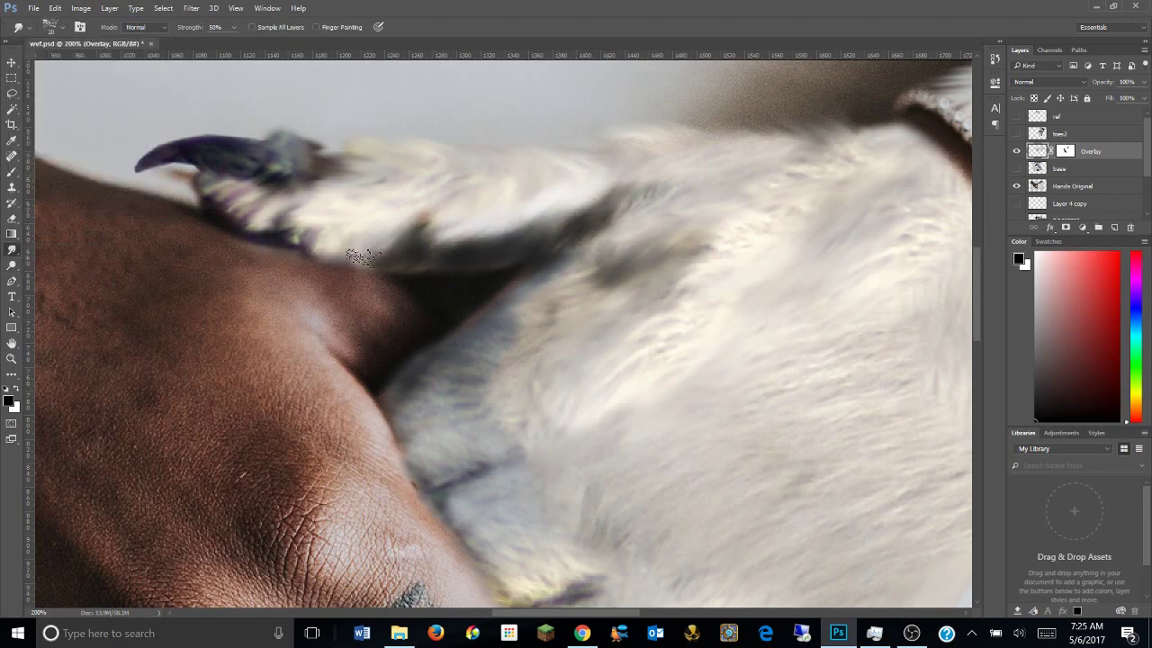
drag(362, 258, 270, 216)
mouse_move(386, 174)
mouse_down()
mouse_move(301, 195)
mouse_move(360, 174)
mouse_move(310, 153)
mouse_up()
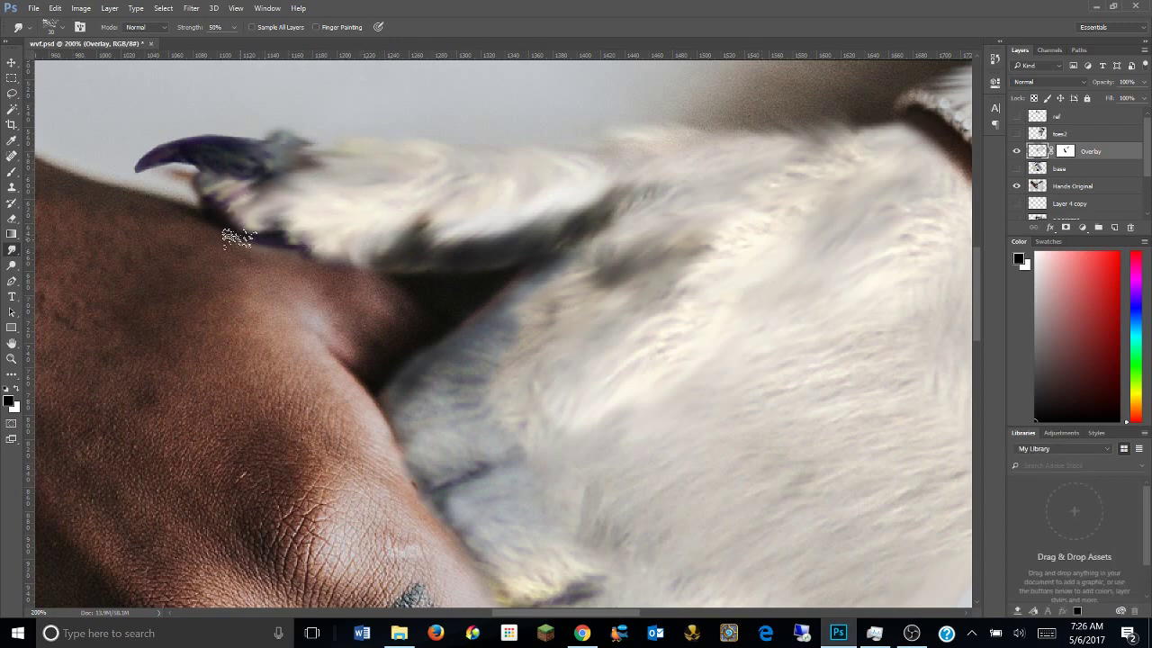
Dodge the white fur at centre-right and on the paw, then zoom out to 50%.
scroll(360, 270, down, 5)
key(o)
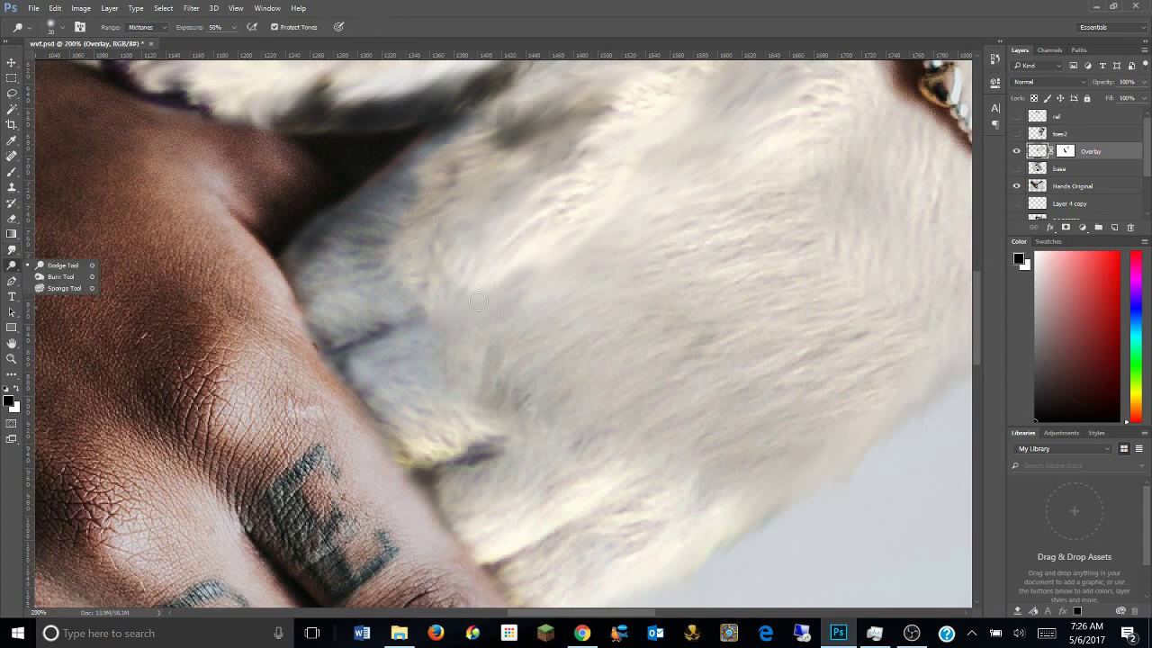
mouse_move(750, 296)
mouse_down()
mouse_move(702, 261)
mouse_move(831, 309)
mouse_move(738, 378)
mouse_up()
key(z)
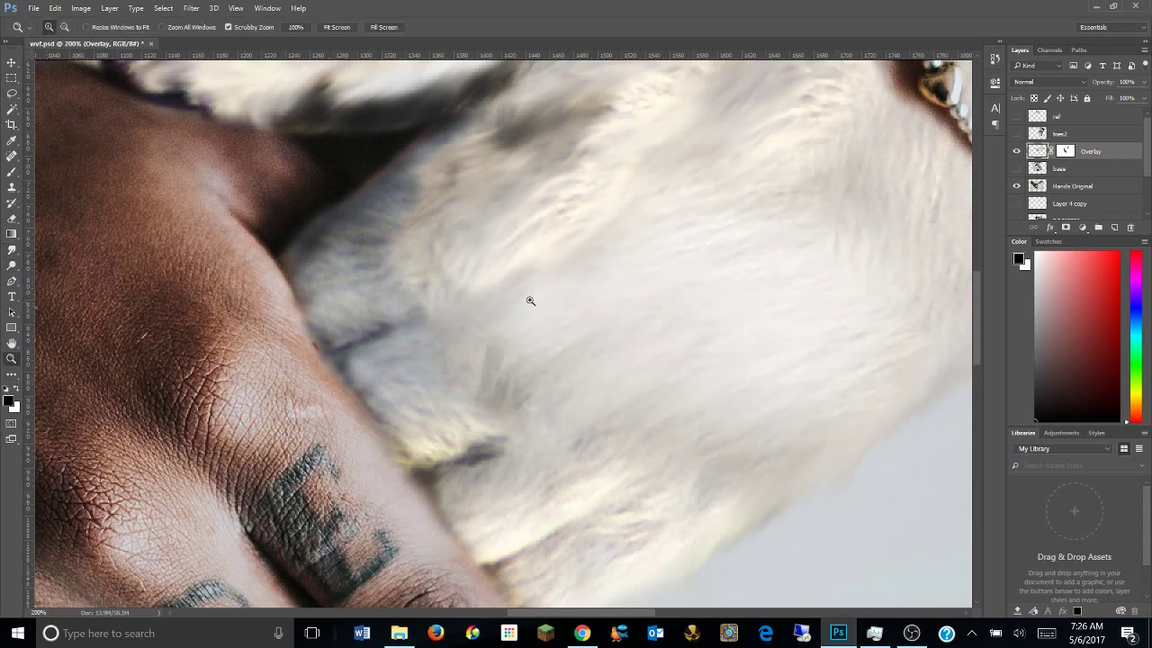
key(ctrl+0)
key(ctrl+1)
key(o)
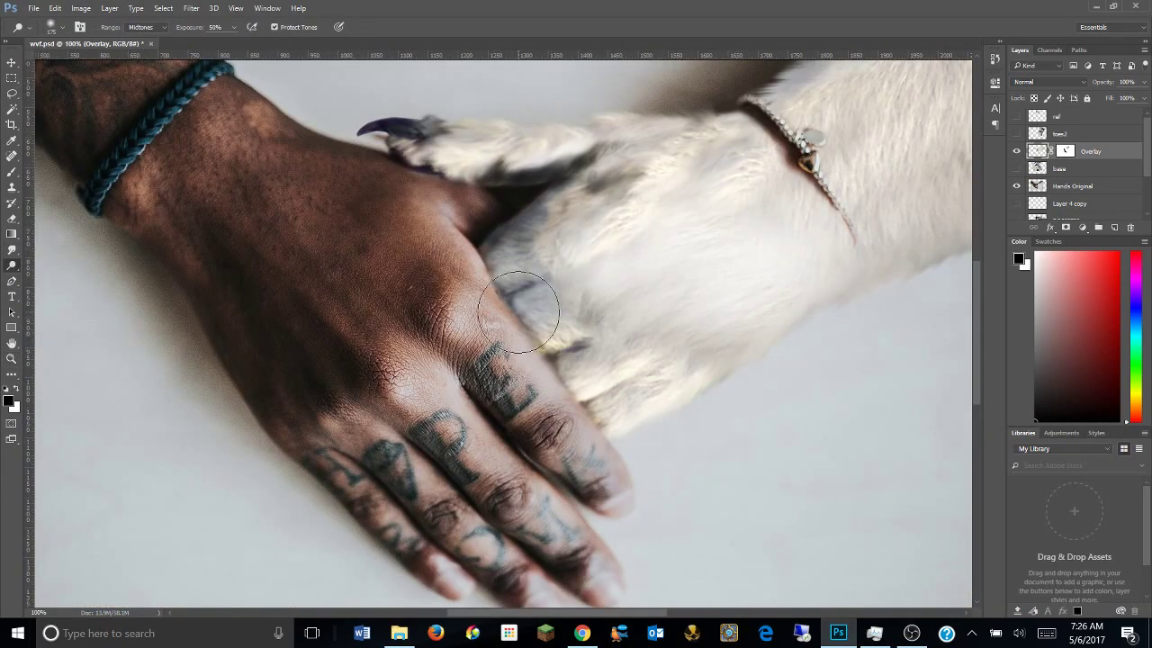
drag(711, 286, 800, 291)
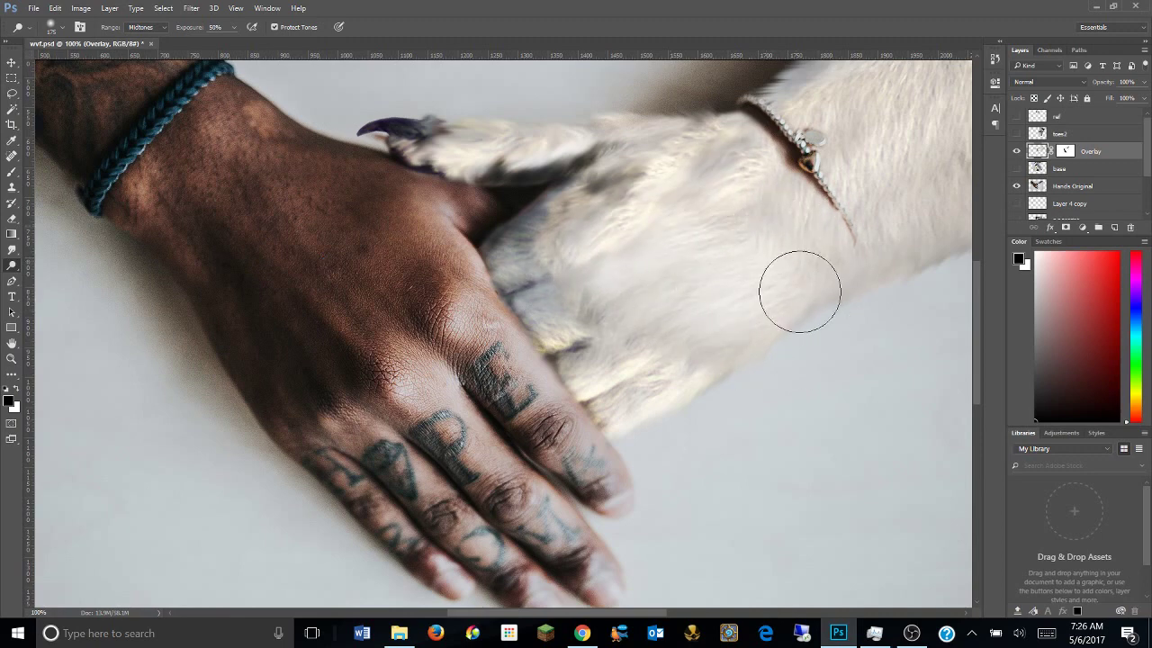
scroll(792, 225, right, 5)
scroll(630, 270, down, 3)
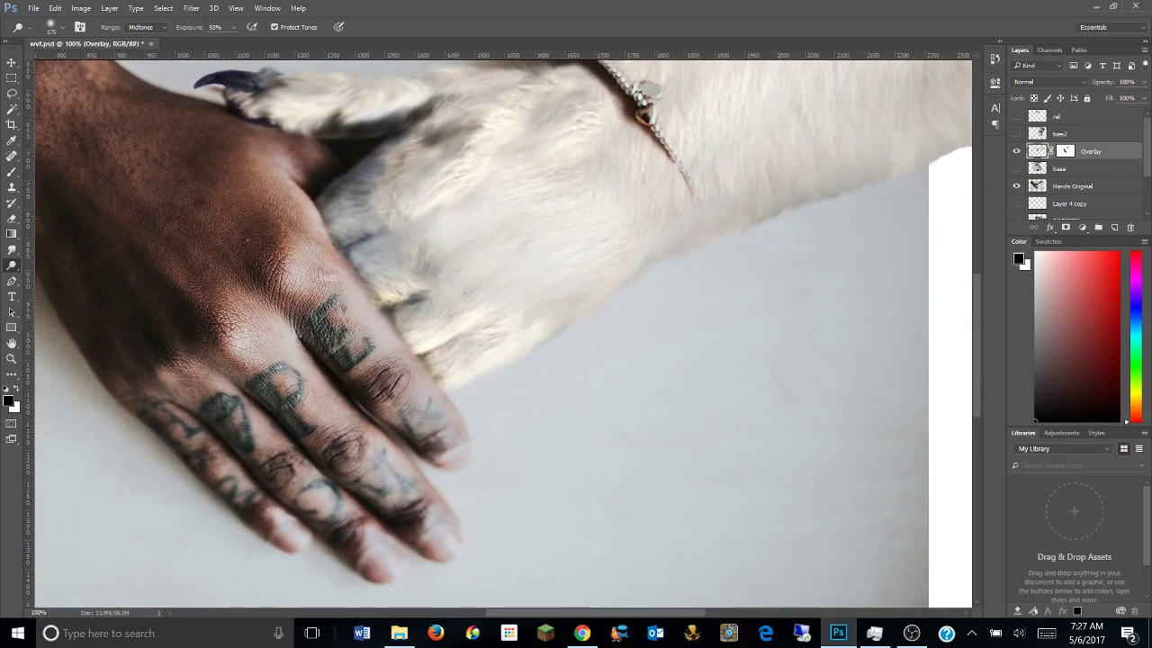
key(r)
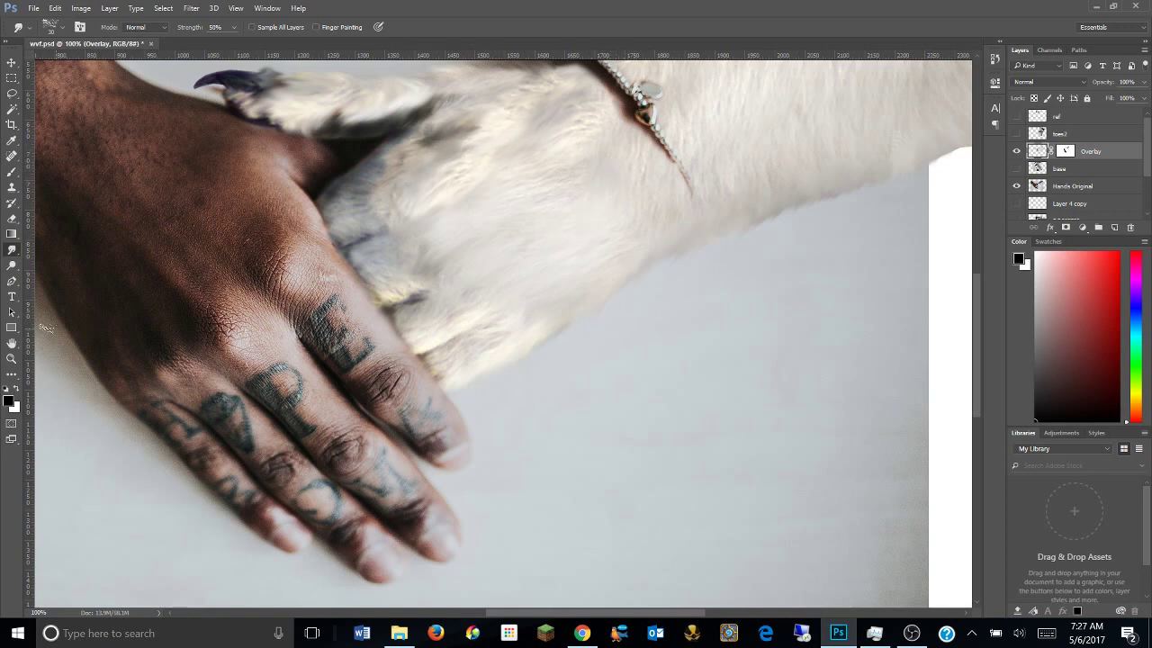
key(ctrl+minus)
key(ctrl+minus)
Magic Wand the area outside the photo and delete the paw overflow from Overlay.
key(alt+bracketleft)
key(alt+bracketleft)
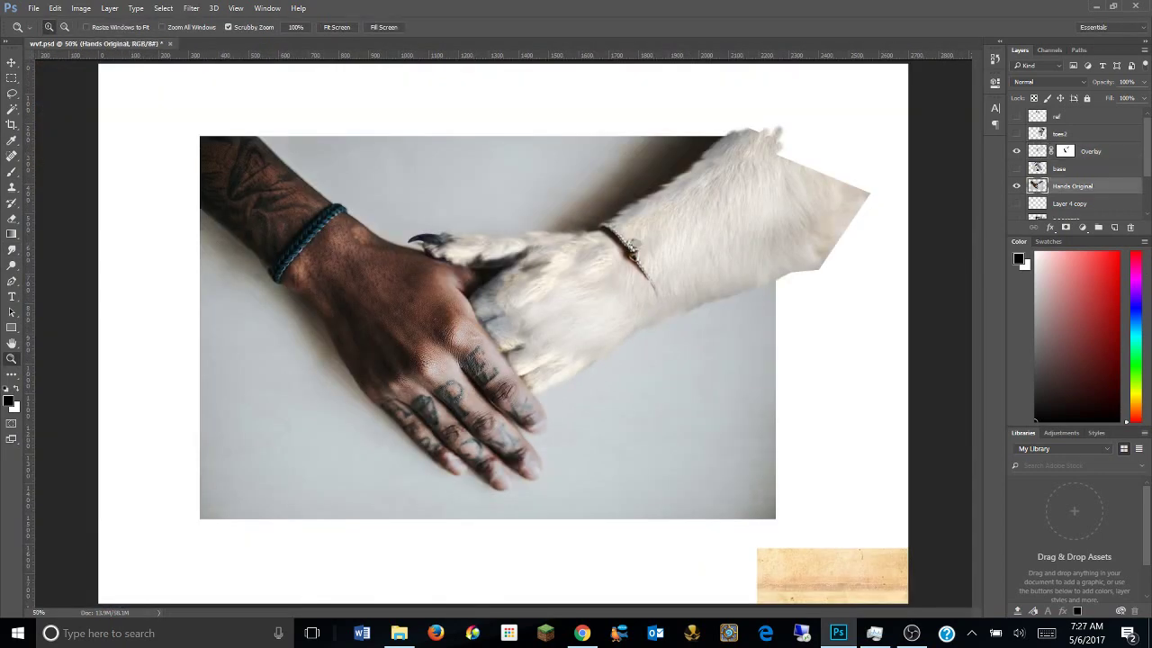
right_click(12, 109)
click(216, 103)
click(1087, 153)
key(Delete)
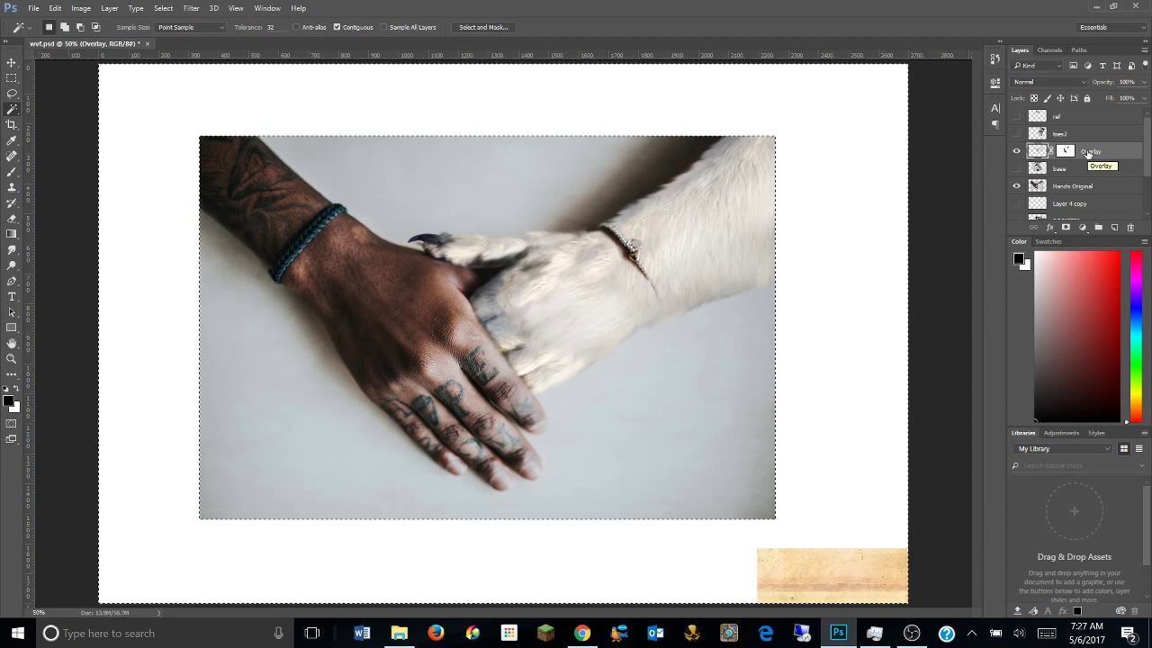
key(ctrl+d)
Dodge the paw's lower edge and its shading brighter.
key(o)
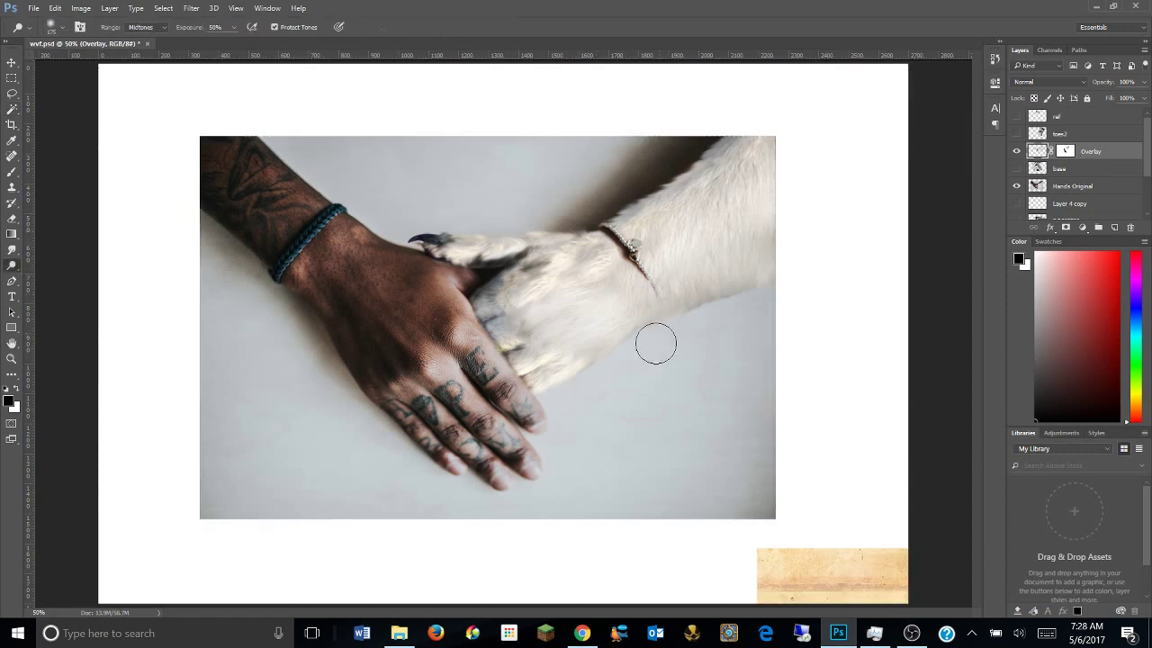
mouse_move(600, 376)
mouse_down()
mouse_move(714, 342)
mouse_move(888, 375)
mouse_up()
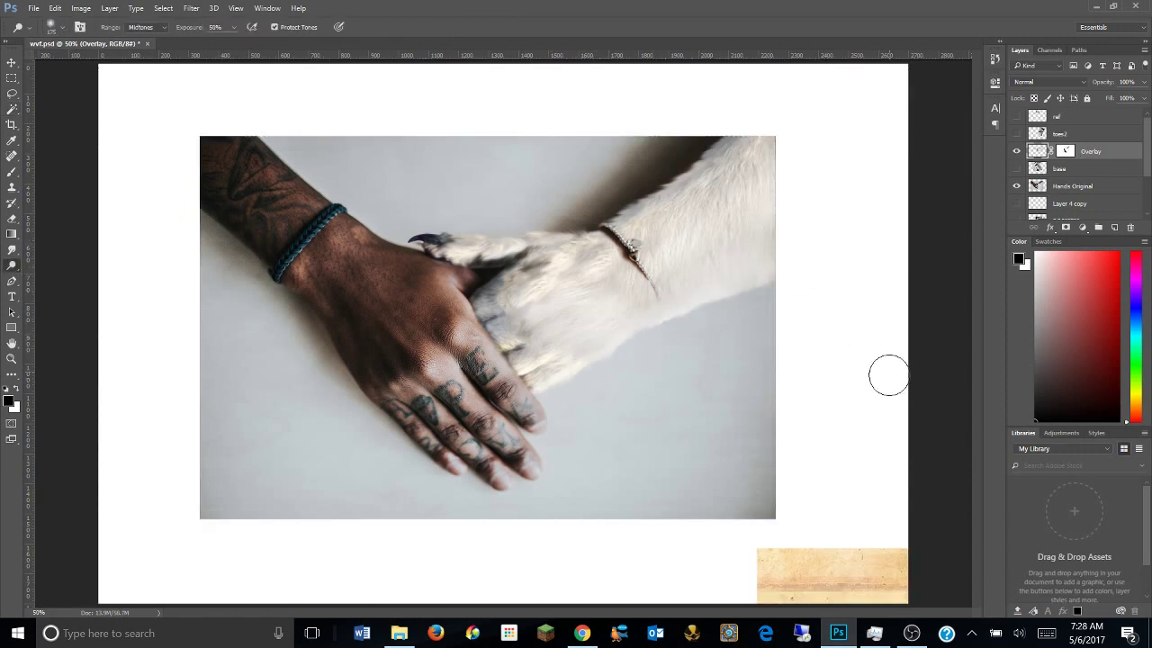
key(z)
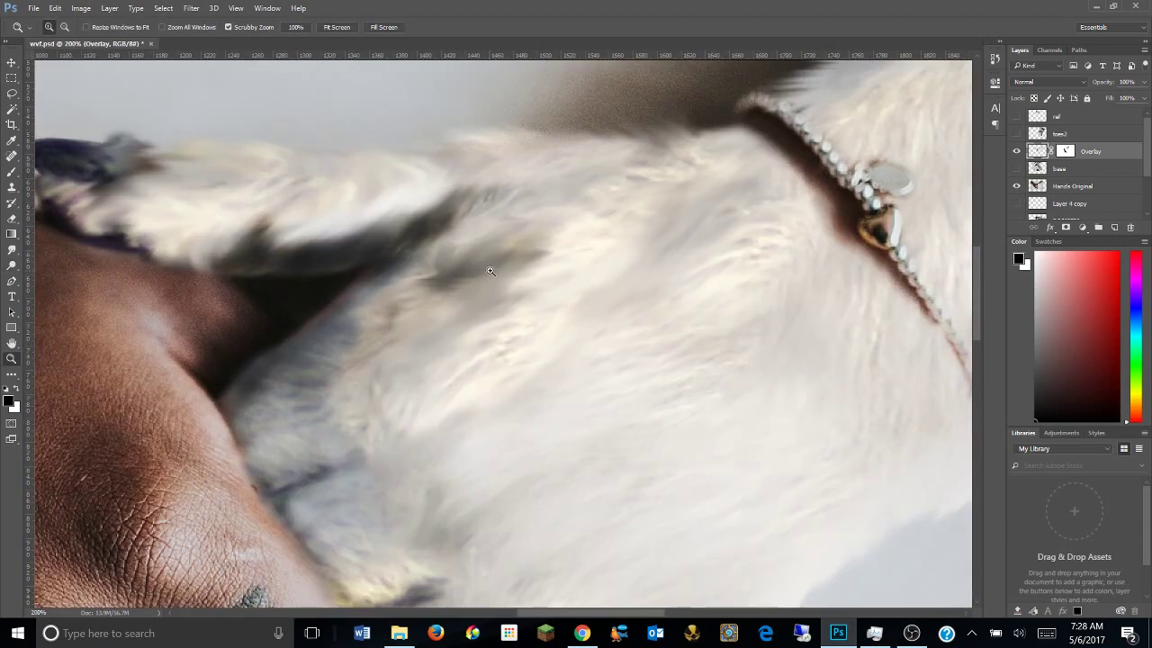
drag(615, 302, 11, 282)
click(11, 187)
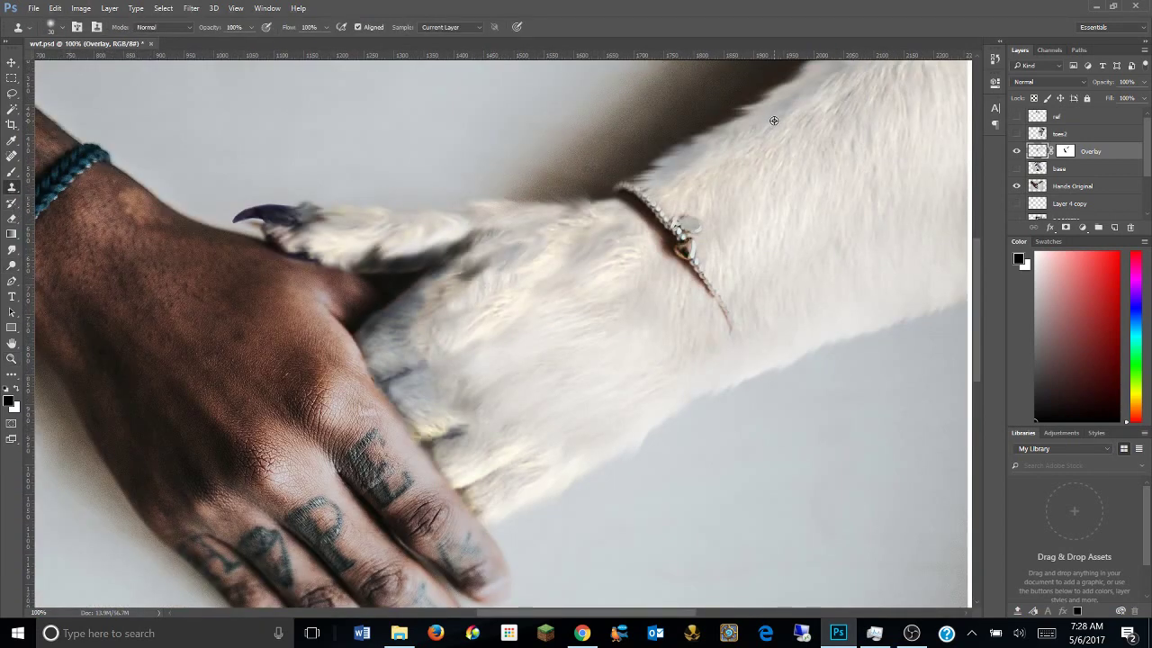
key(o)
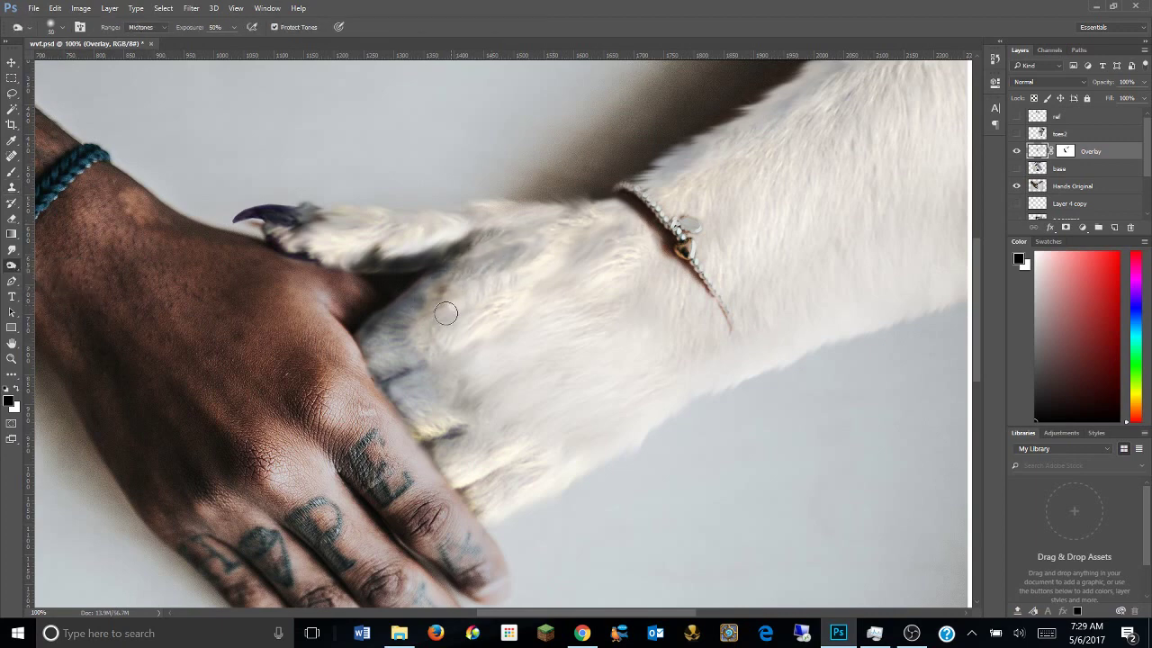
drag(423, 310, 628, 207)
key(shift+r)
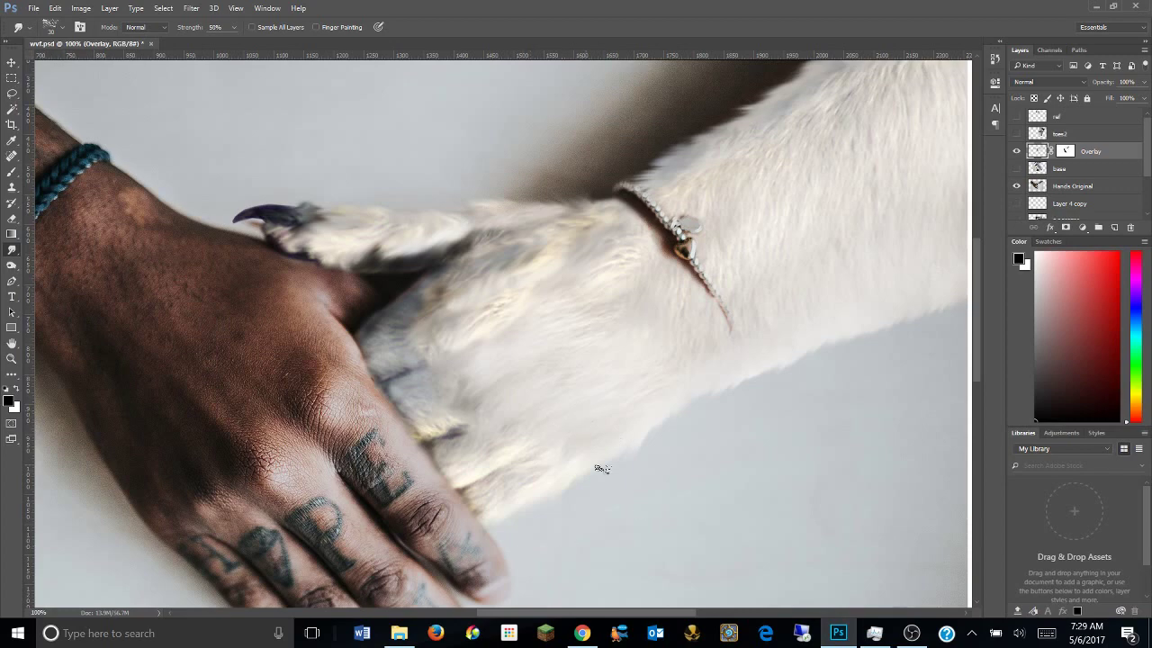
Hide the paper texture layer and delete Layer 2.
key(z)
key(ctrl+minus)
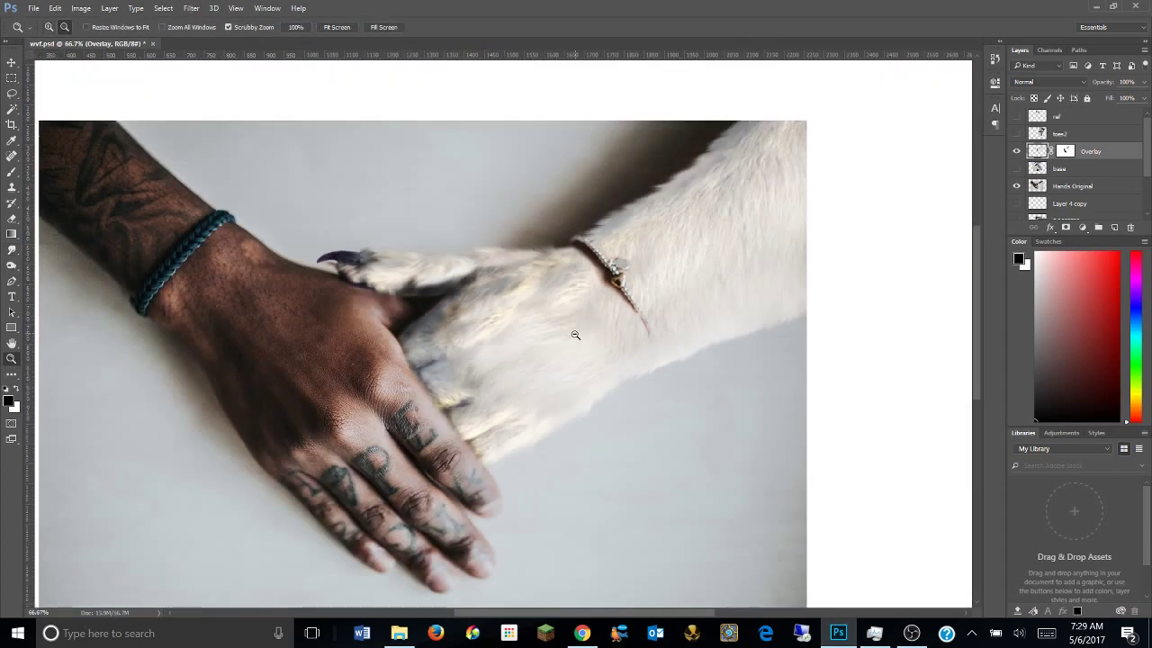
key(ctrl+minus)
scroll(1071, 162, down, 2)
scroll(1035, 175, down, 1)
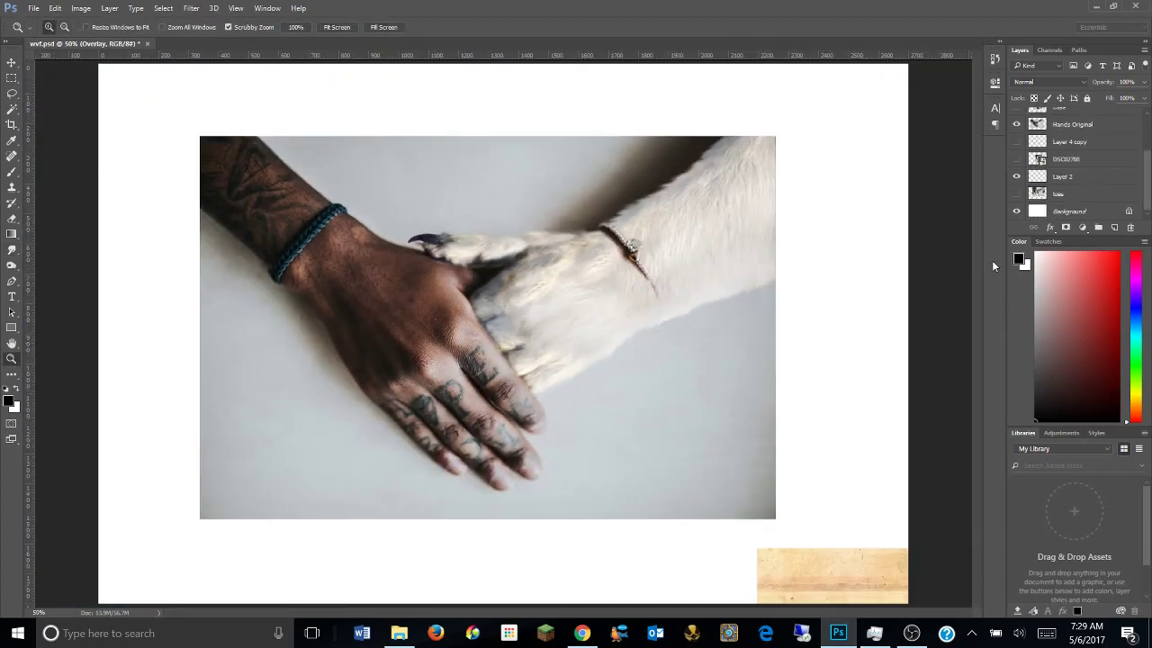
click(1017, 192)
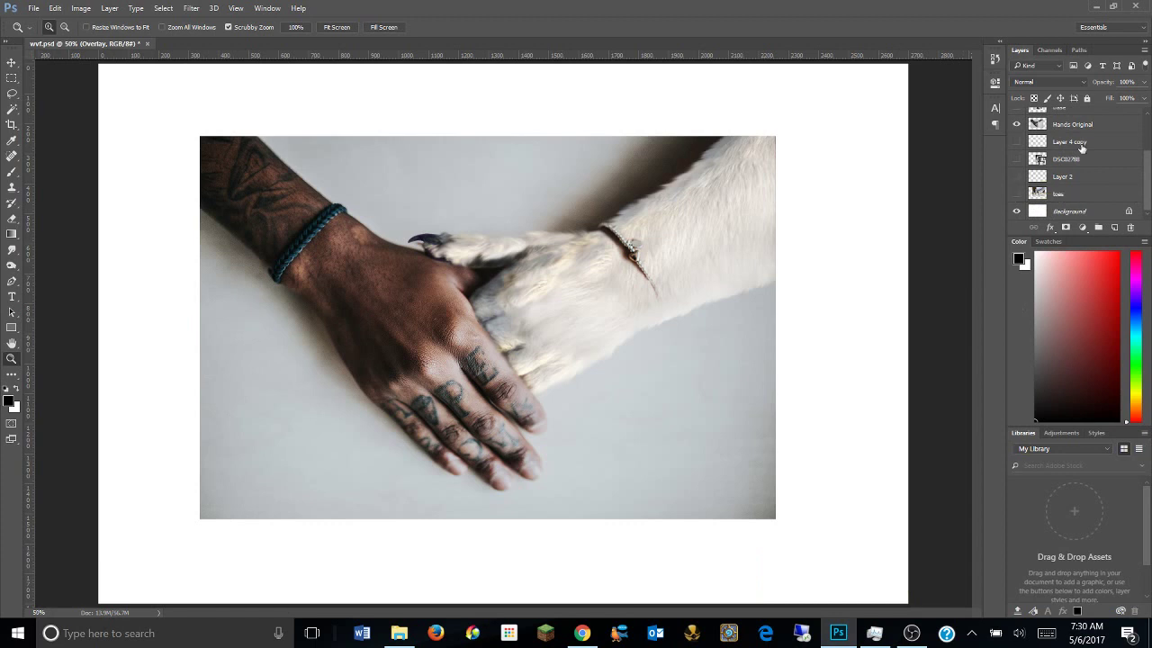
scroll(1079, 160, up, 1)
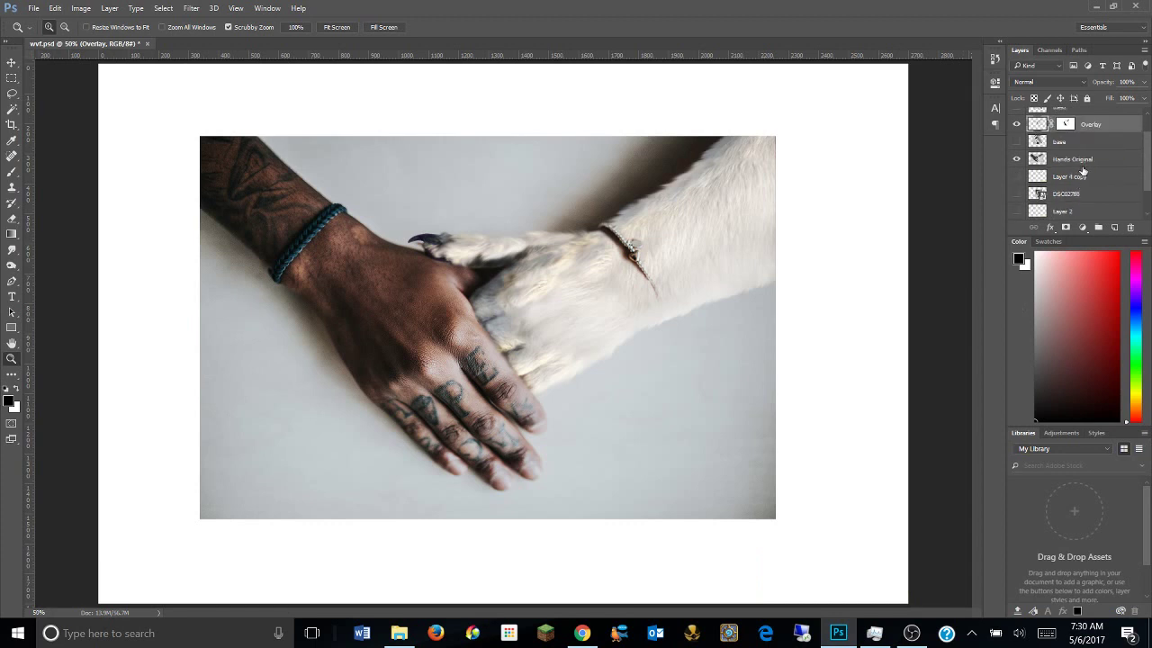
scroll(1102, 135, up, 2)
scroll(1098, 162, down, 3)
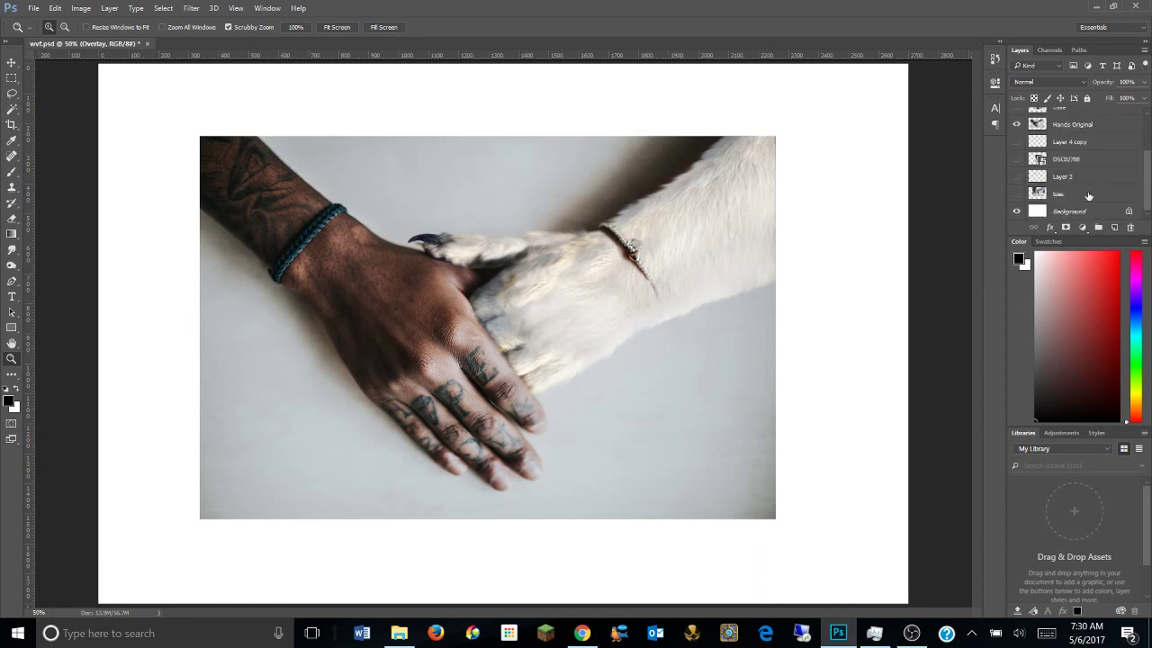
click(1089, 191)
click(1063, 177)
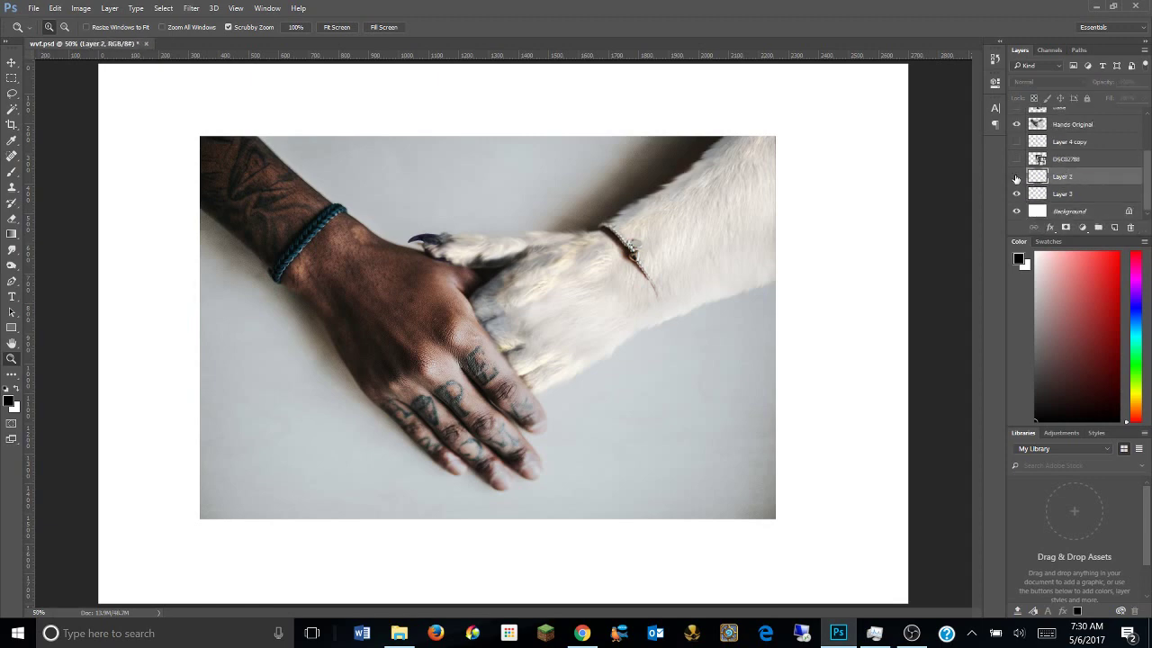
drag(1089, 181, 1131, 227)
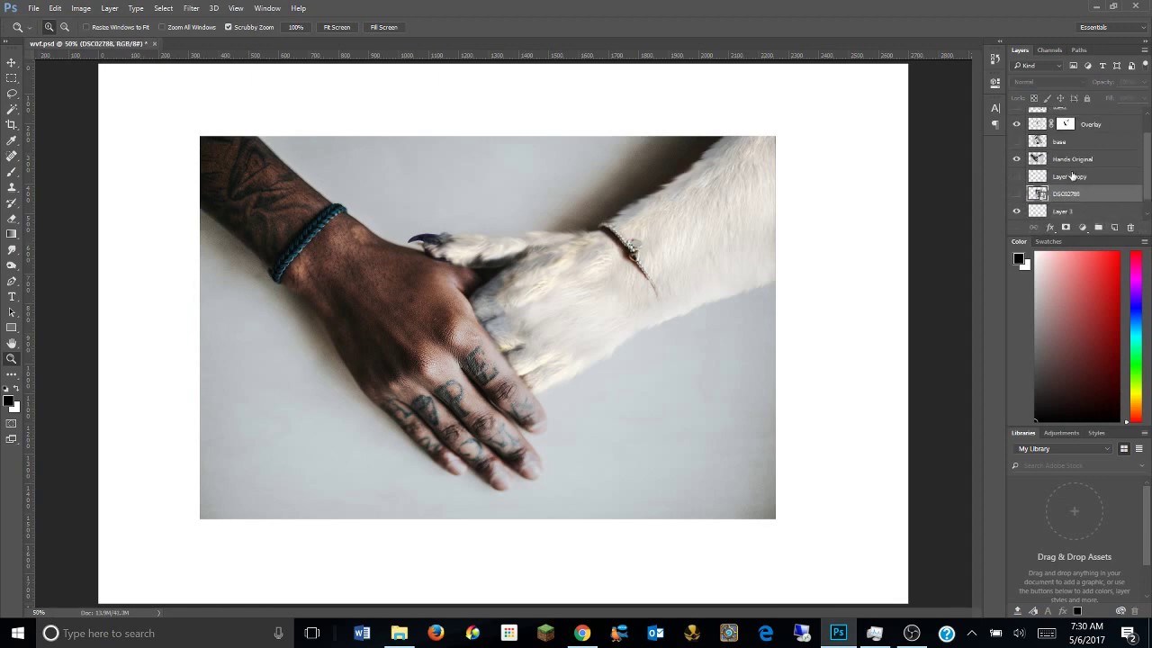
Save the document as wvf2.psd and delete the Layer 4 copy and DSC02788 layers.
click(32, 8)
click(55, 173)
click(167, 406)
key(Return)
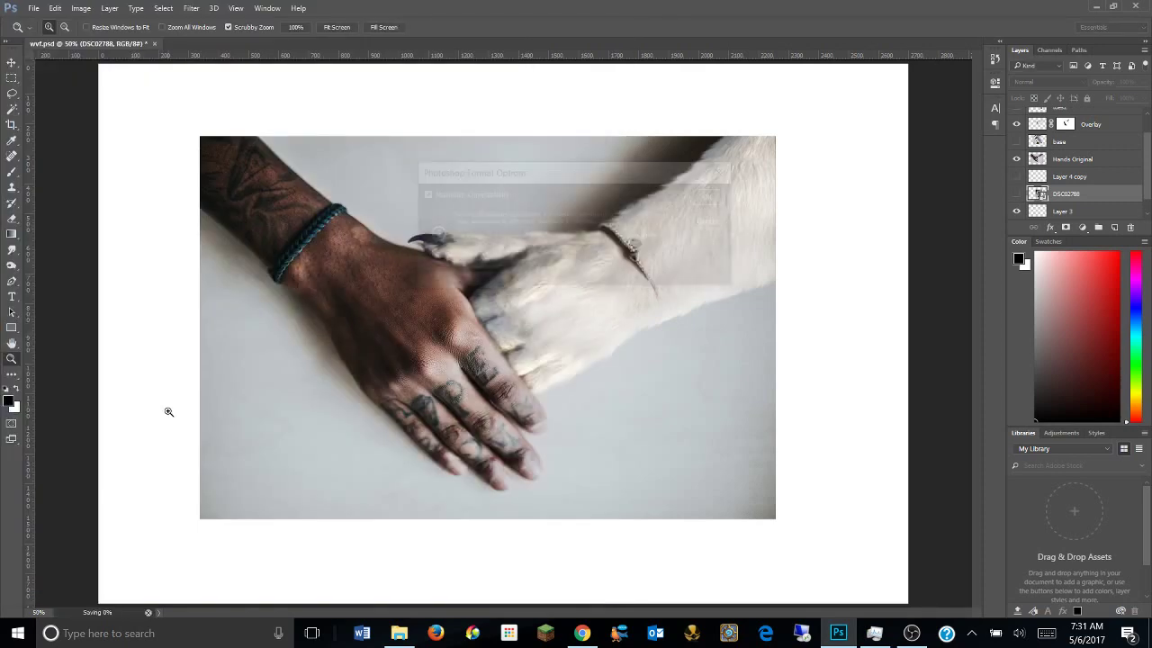
drag(1085, 180, 1130, 226)
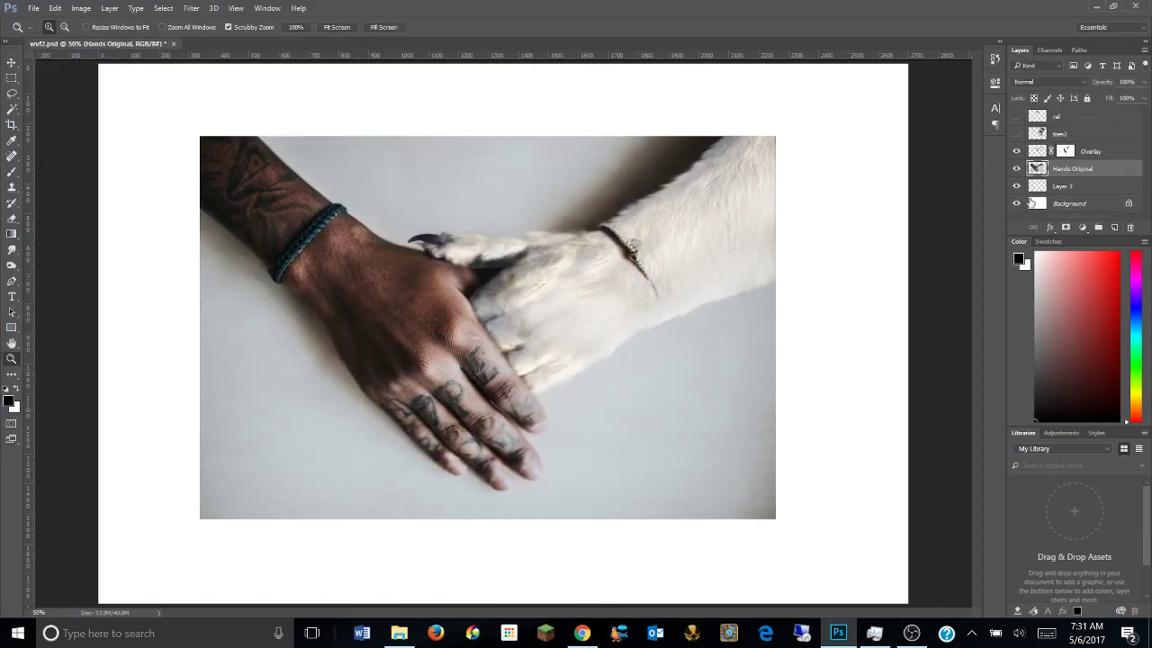
Delete the ral and toes2 layers and burn the fur around the wrist darker.
click(1118, 134)
shift+click(1118, 116)
key(Delete)
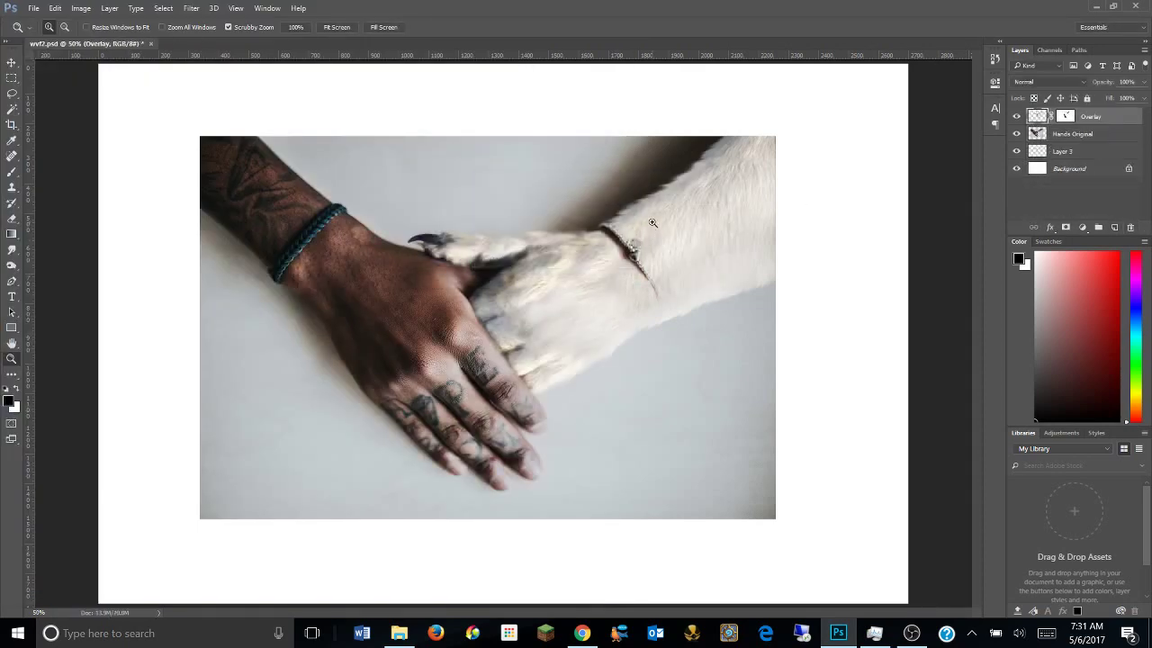
drag(11, 265, 54, 263)
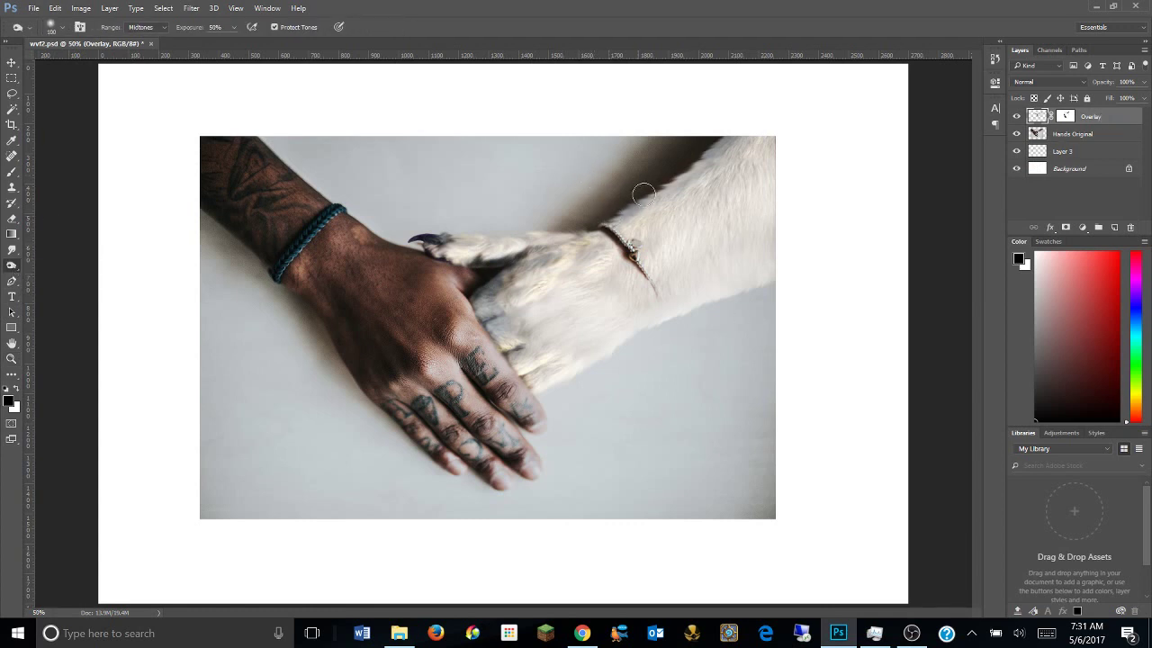
mouse_move(645, 195)
mouse_down()
mouse_move(663, 170)
mouse_move(612, 225)
mouse_move(553, 258)
mouse_move(656, 244)
mouse_move(621, 220)
mouse_move(684, 162)
mouse_move(630, 192)
mouse_move(711, 157)
mouse_up()
key(bracketright)
key(bracketright)
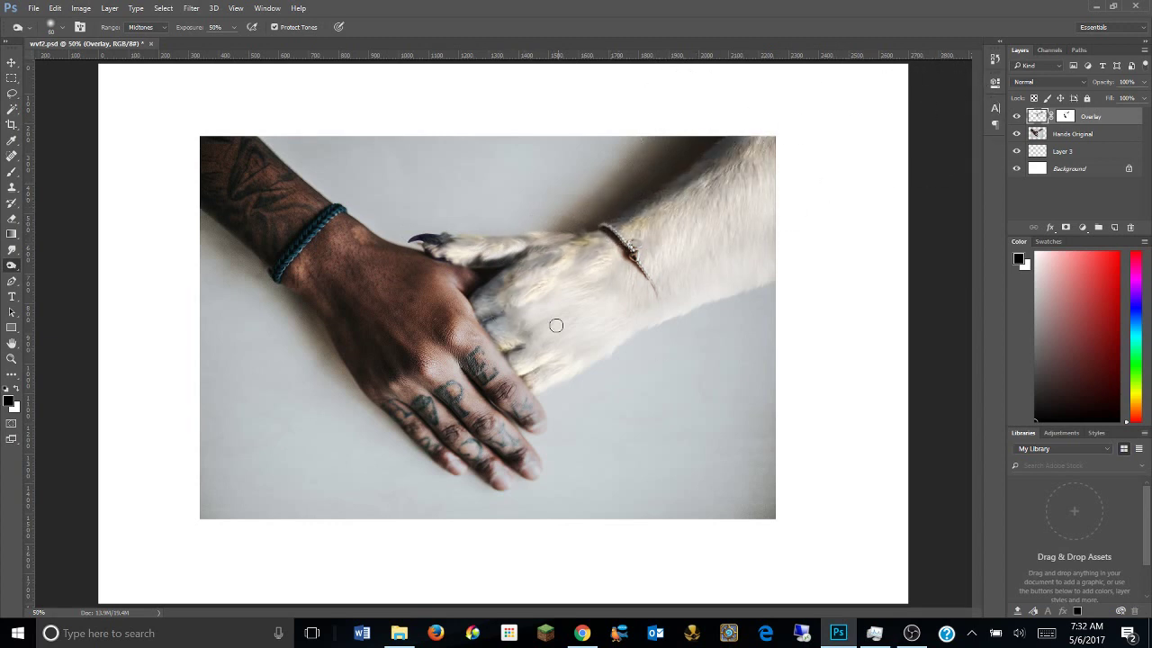
Fine-tune the Overlay opacity and smudge the fur toward the upper left to blend.
drag(1127, 104, 1120, 104)
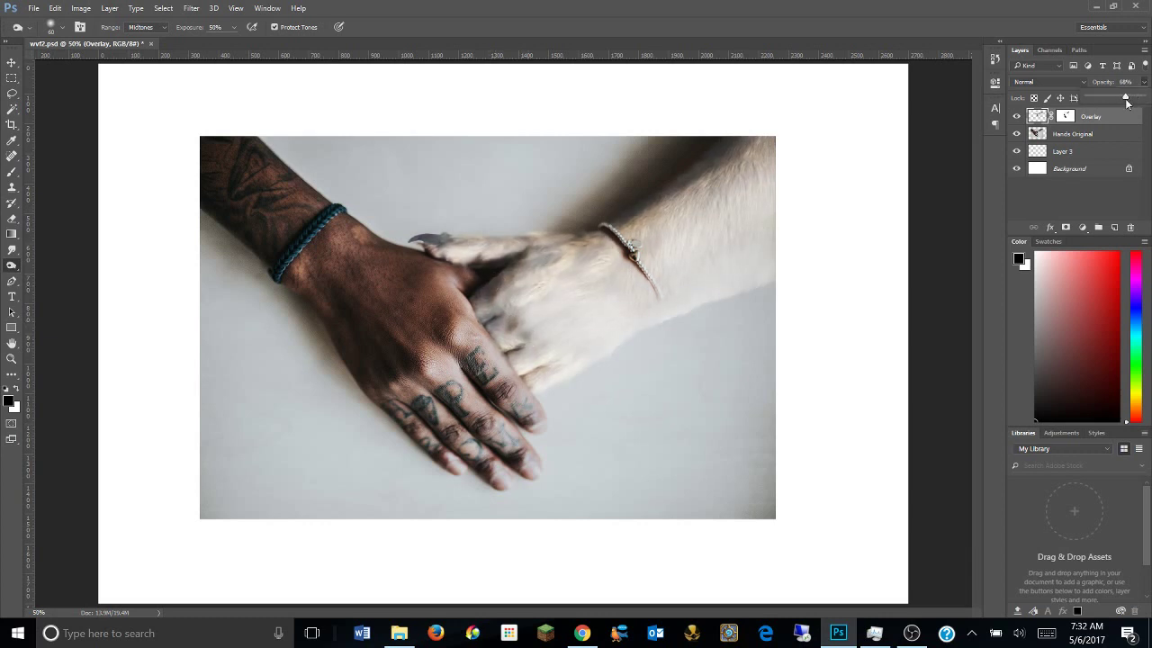
drag(1132, 100, 1120, 102)
click(614, 178)
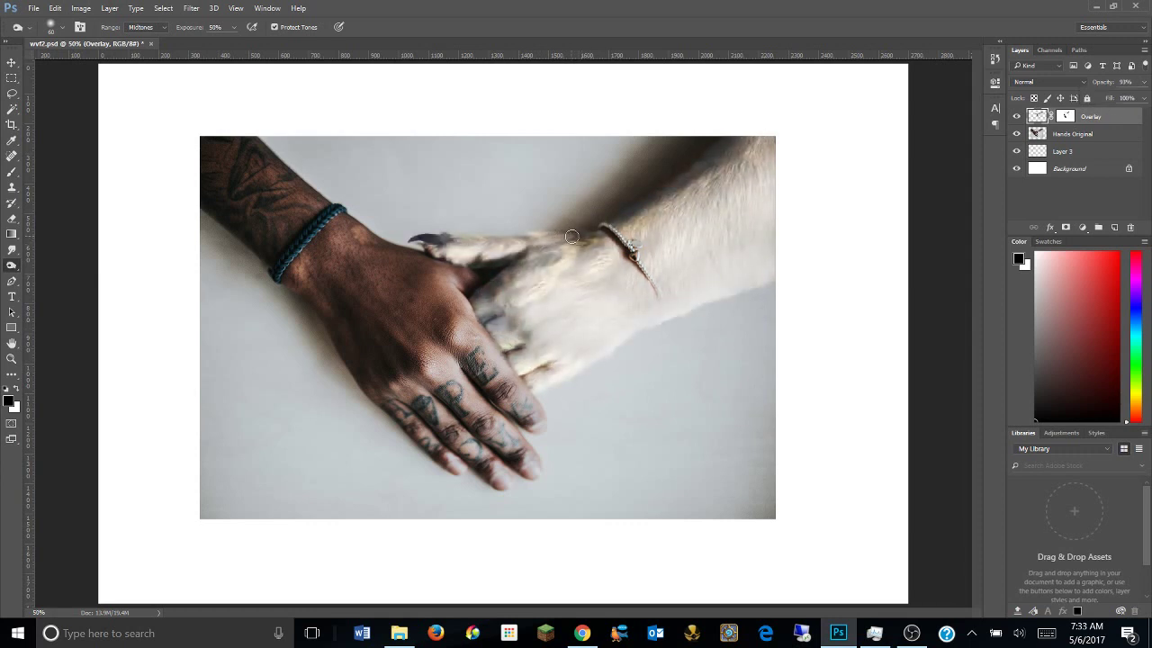
click(12, 249)
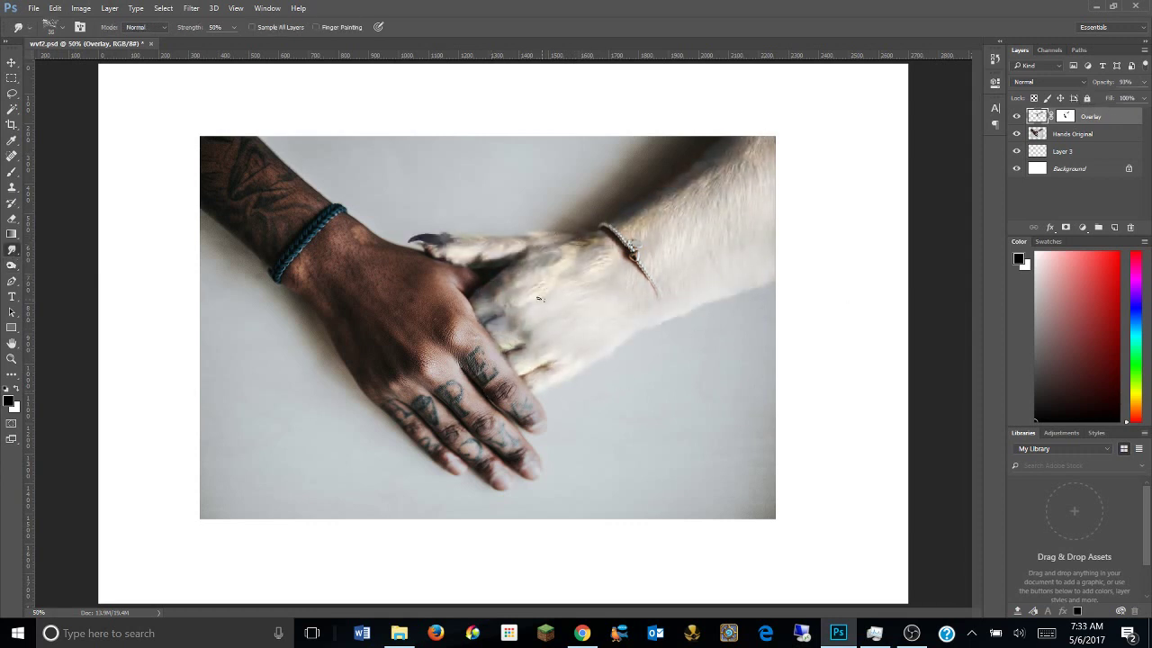
scroll(432, 295, up, 3)
scroll(636, 261, up, 1)
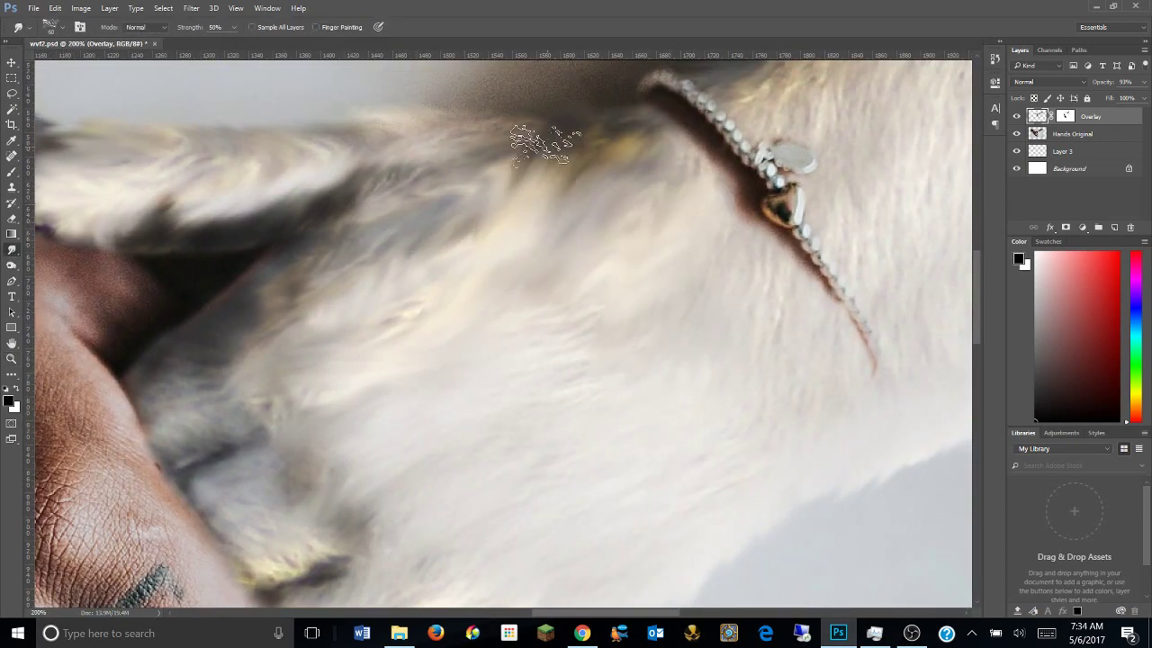
drag(540, 141, 371, 140)
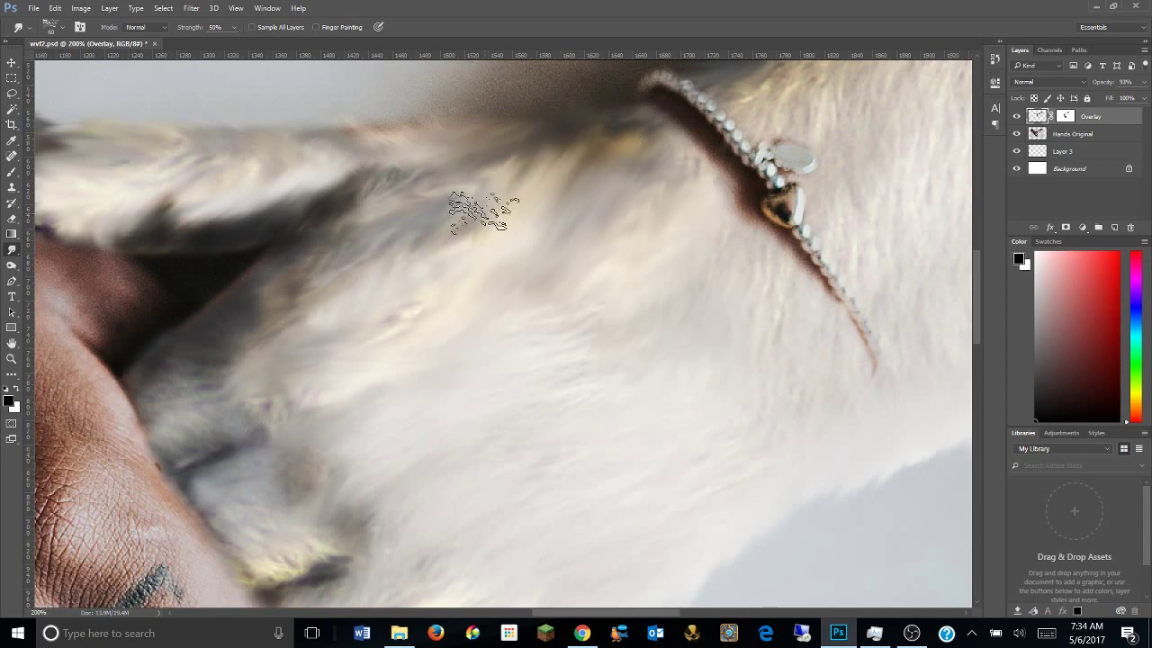
Zoom out to the whole image and lower the Overlay layer opacity to 84%.
key(z)
alt+click(587, 338)
alt+click(587, 338)
click(1143, 82)
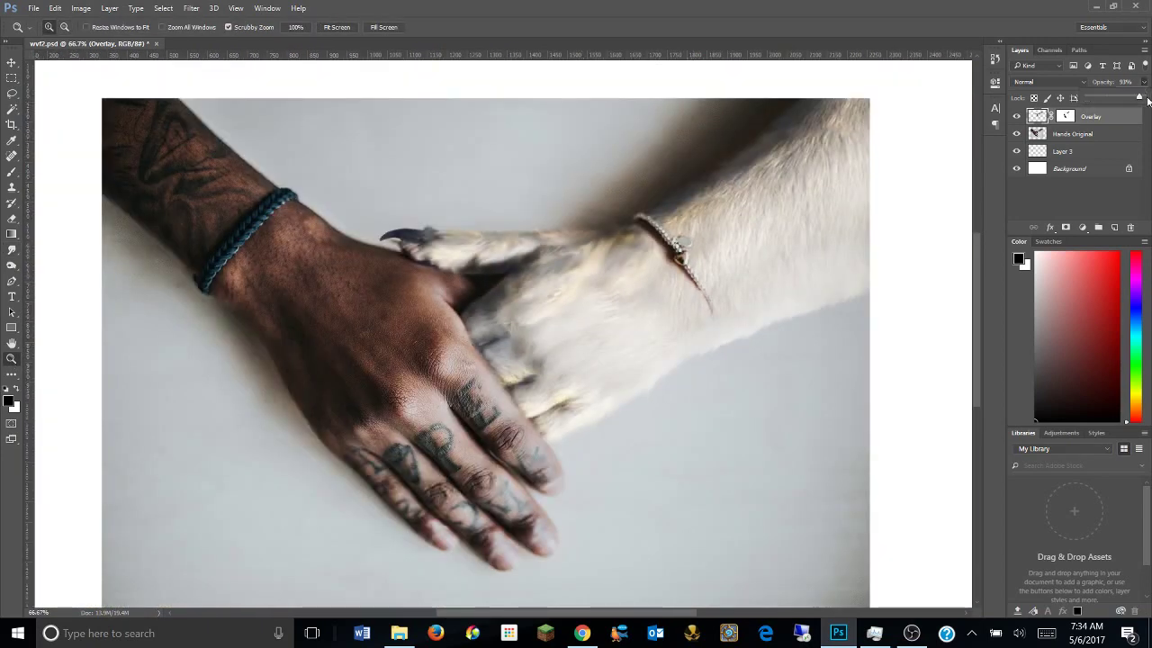
mouse_move(1135, 97)
mouse_down()
mouse_move(1102, 102)
mouse_move(1145, 99)
mouse_up()
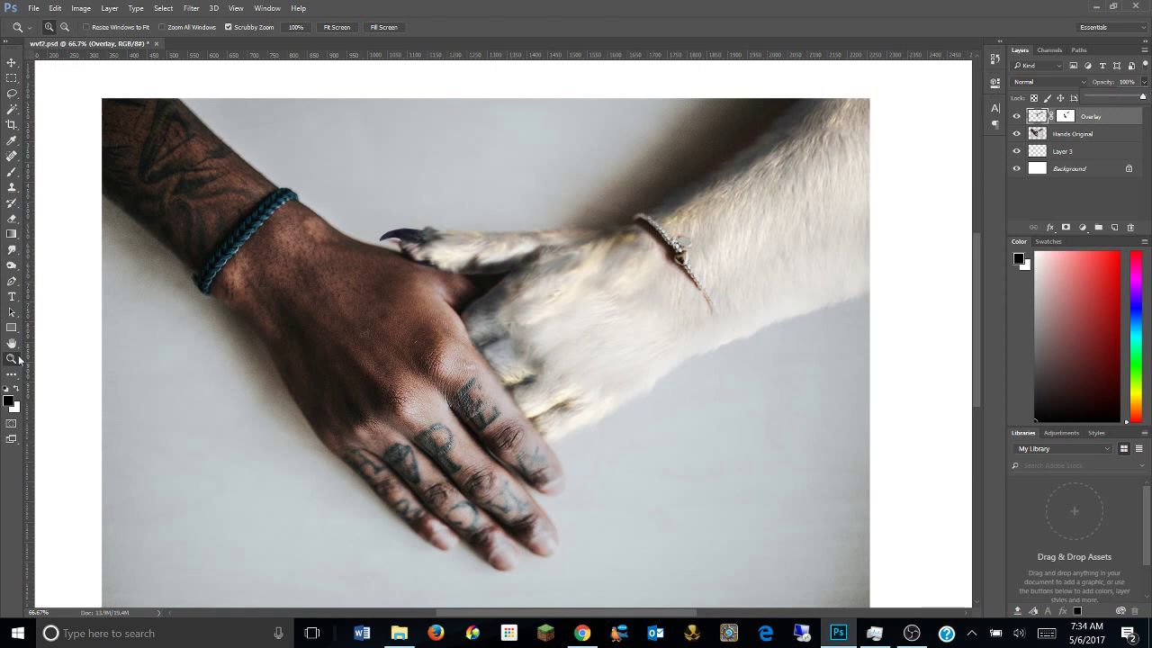
key(s)
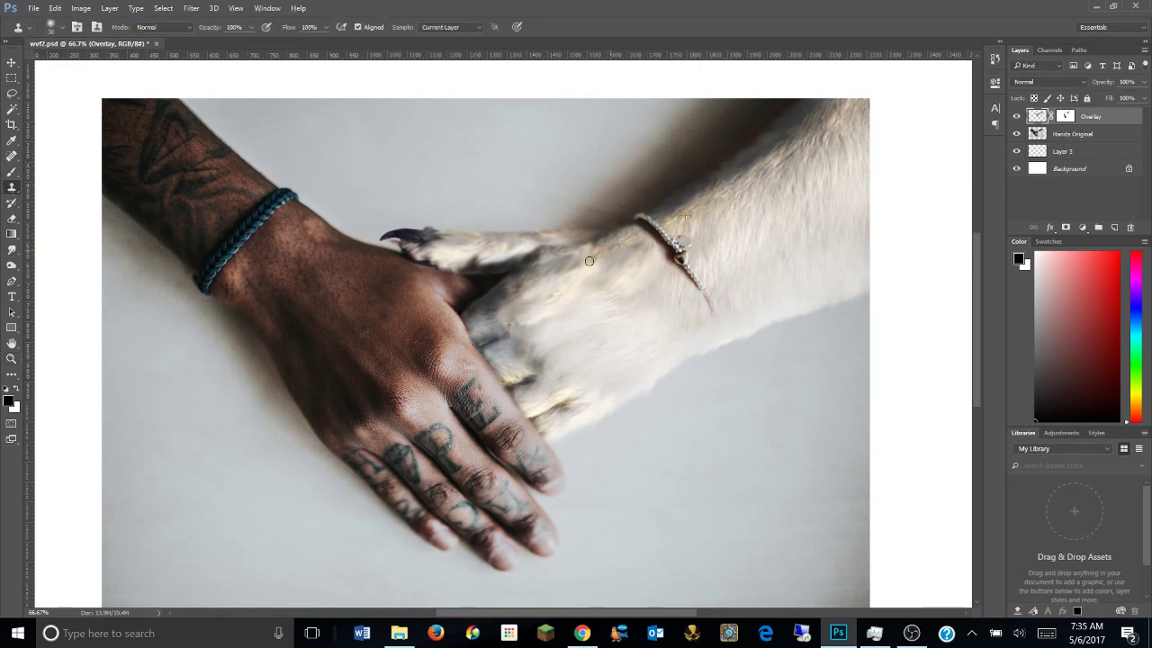
key(r)
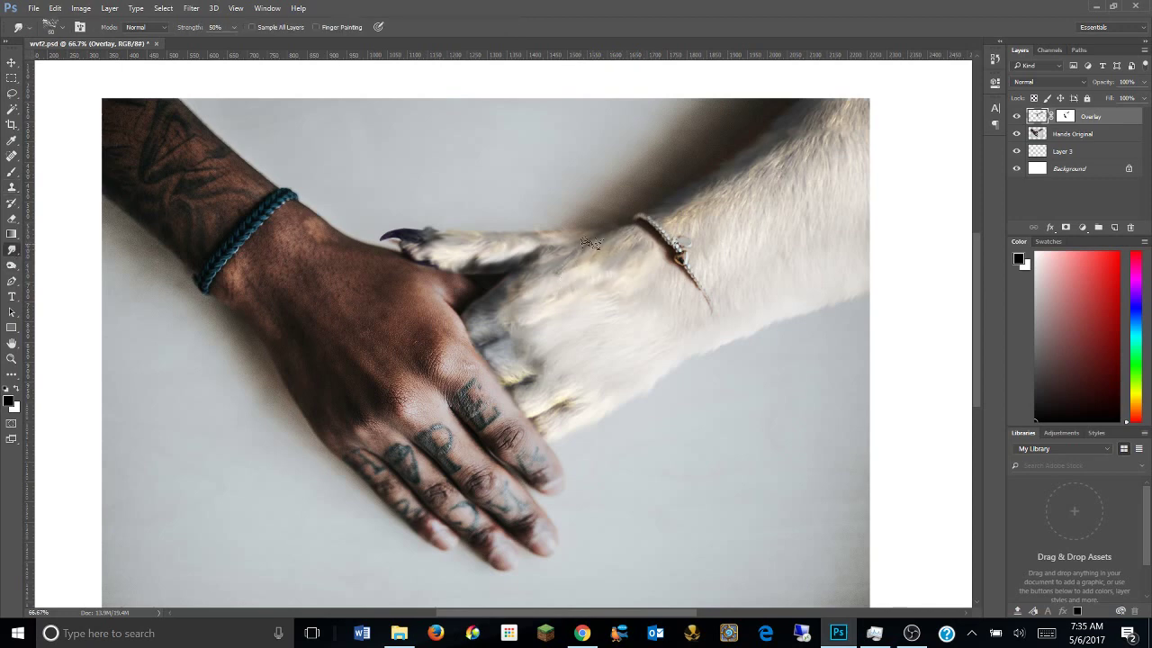
key(z)
key(ctrl+minus)
key(ctrl+minus)
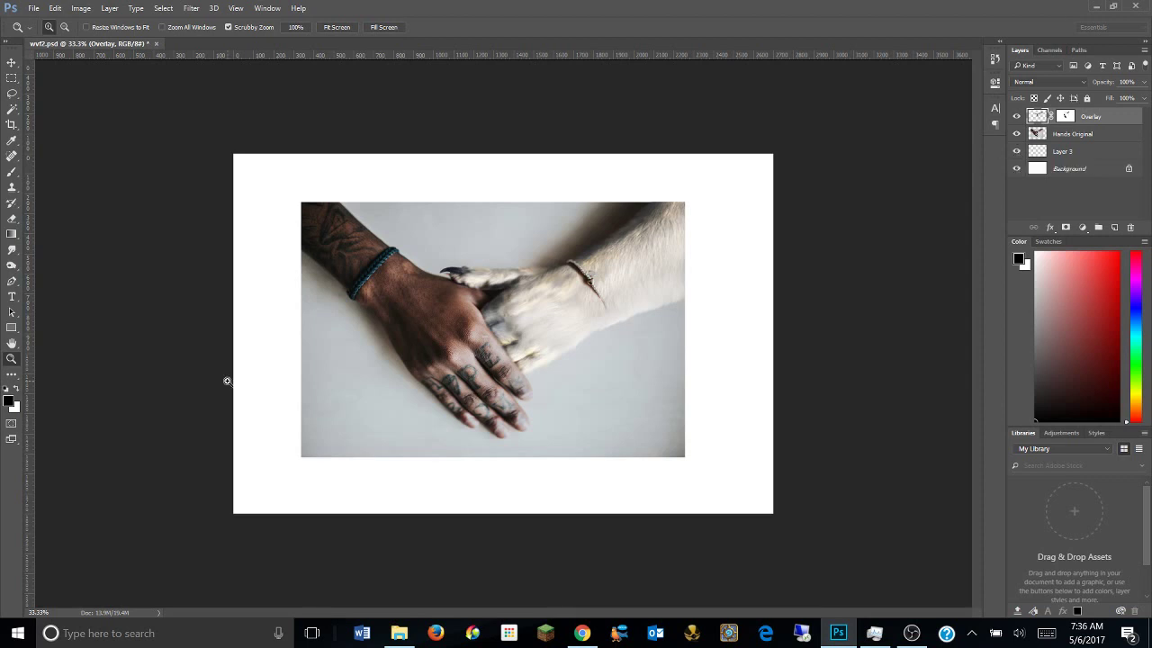
click(33, 8)
click(54, 160)
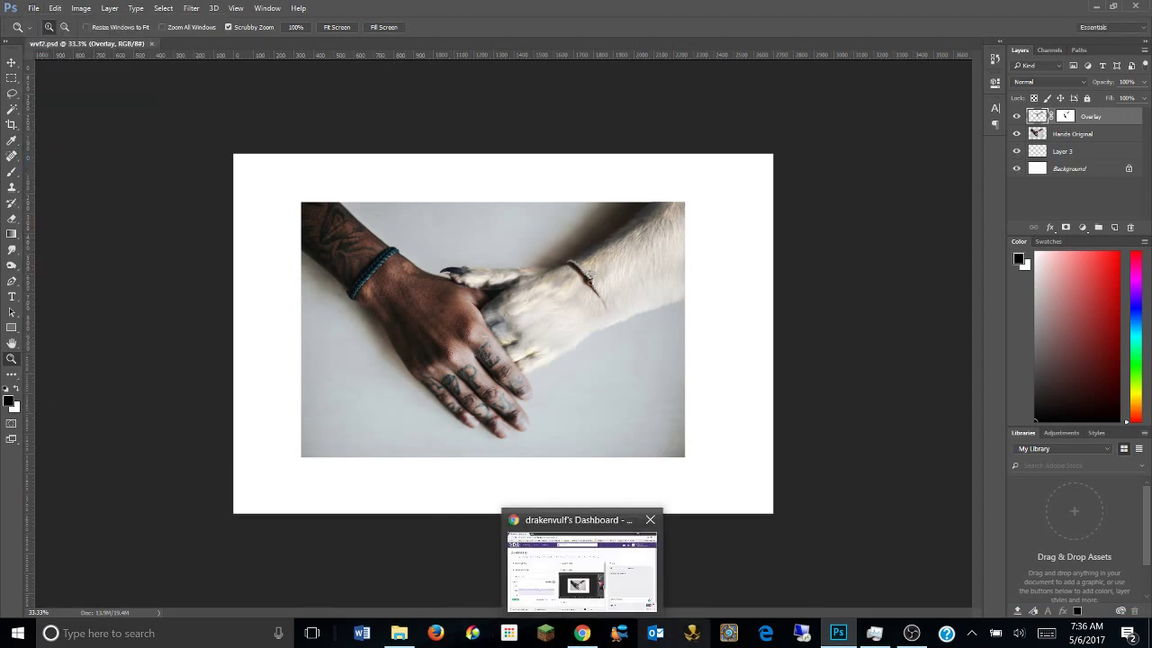
click(586, 633)
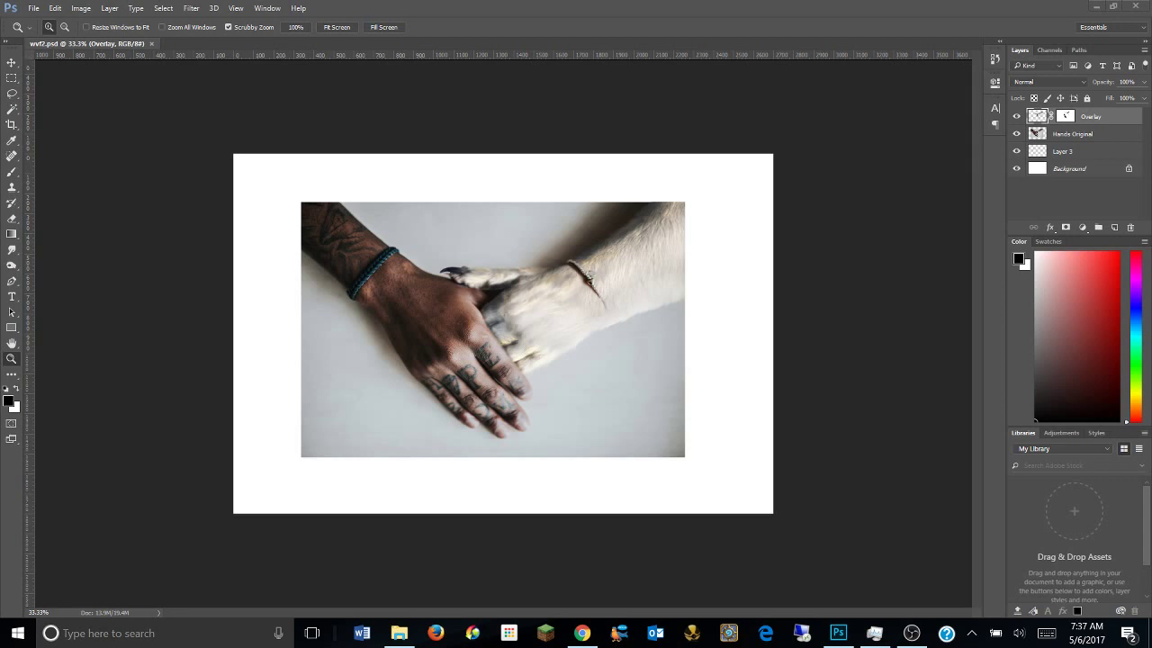
click(34, 8)
Export the composite as wvf2.jpg at 100% quality, then view it at 100% with Overlay visible.
click(265, 237)
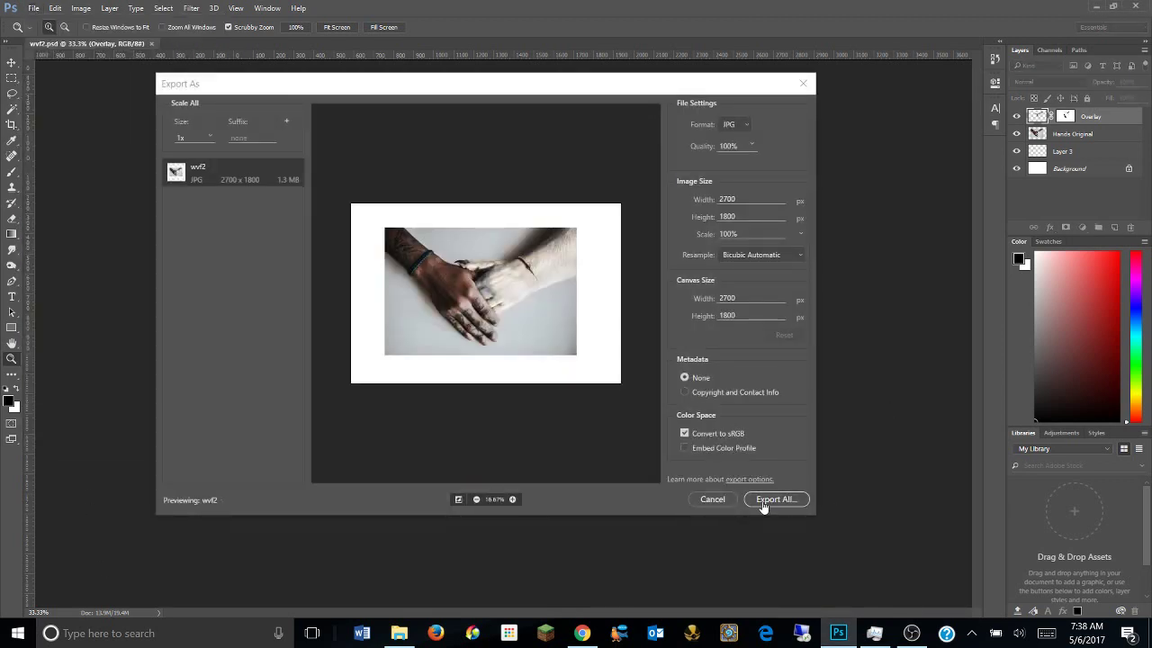
click(762, 503)
key(Return)
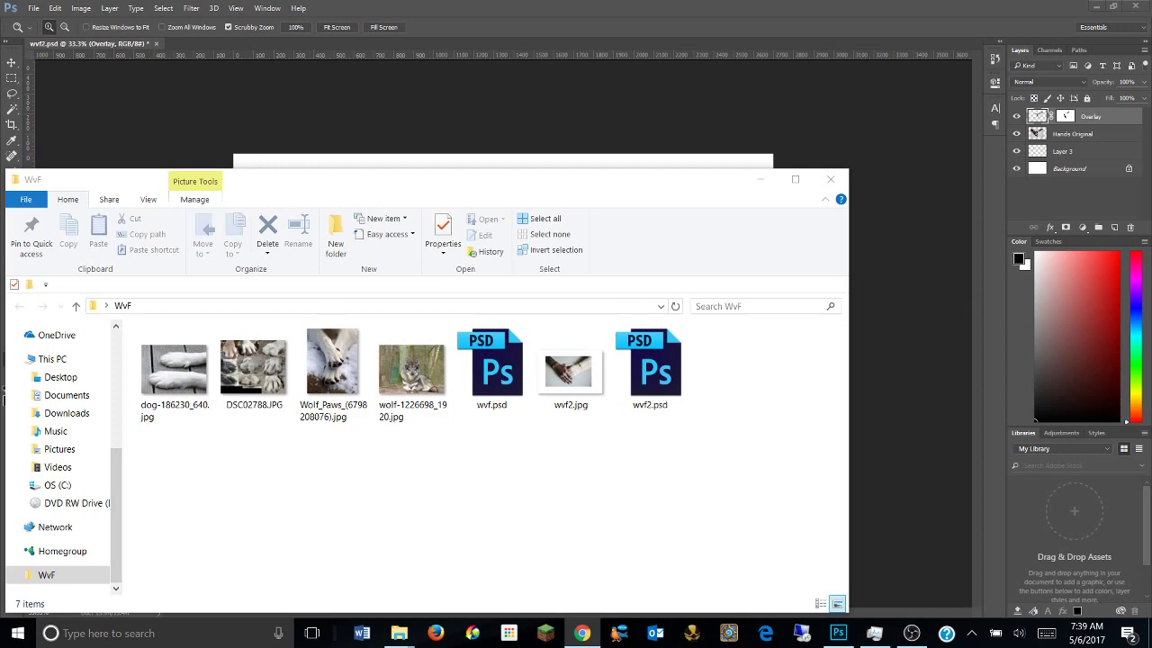
click(239, 123)
key(ctrl+plus)
key(ctrl+plus)
key(ctrl+plus)
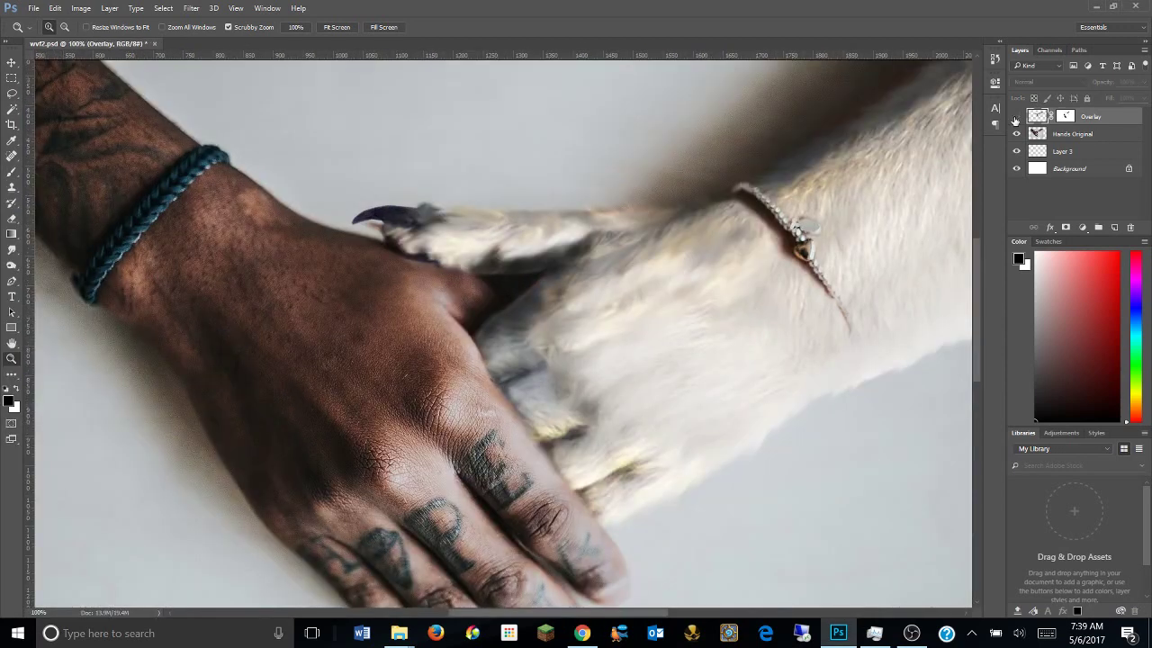
click(1016, 117)
Compare the claw with the Overlay layer hidden and shown, trying 75% opacity before restoring 100%.
click(405, 264)
click(405, 263)
key(e)
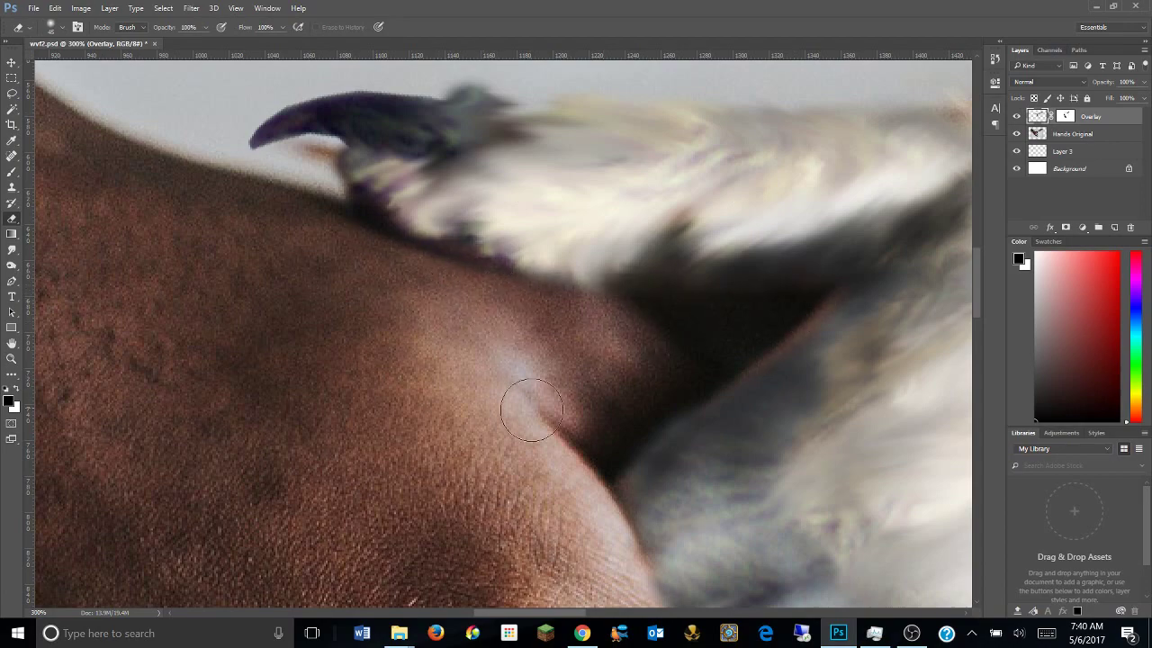
key(z)
key(ctrl+minus)
key(ctrl+minus)
key(ctrl+minus)
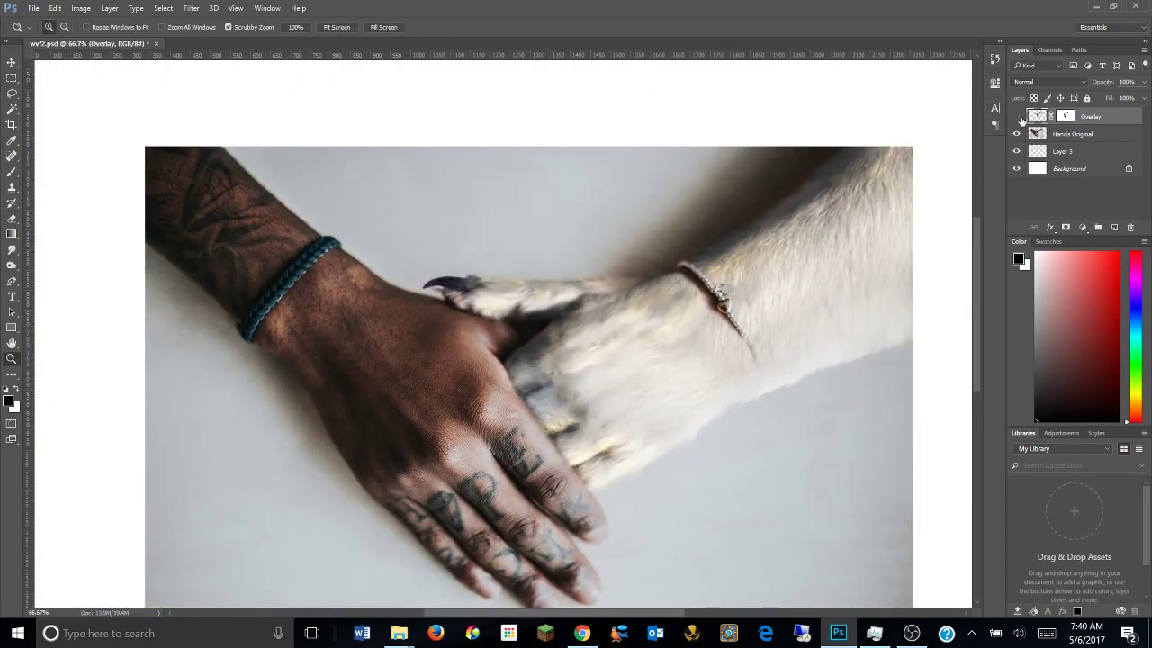
click(1016, 117)
click(499, 284)
click(500, 285)
key(e)
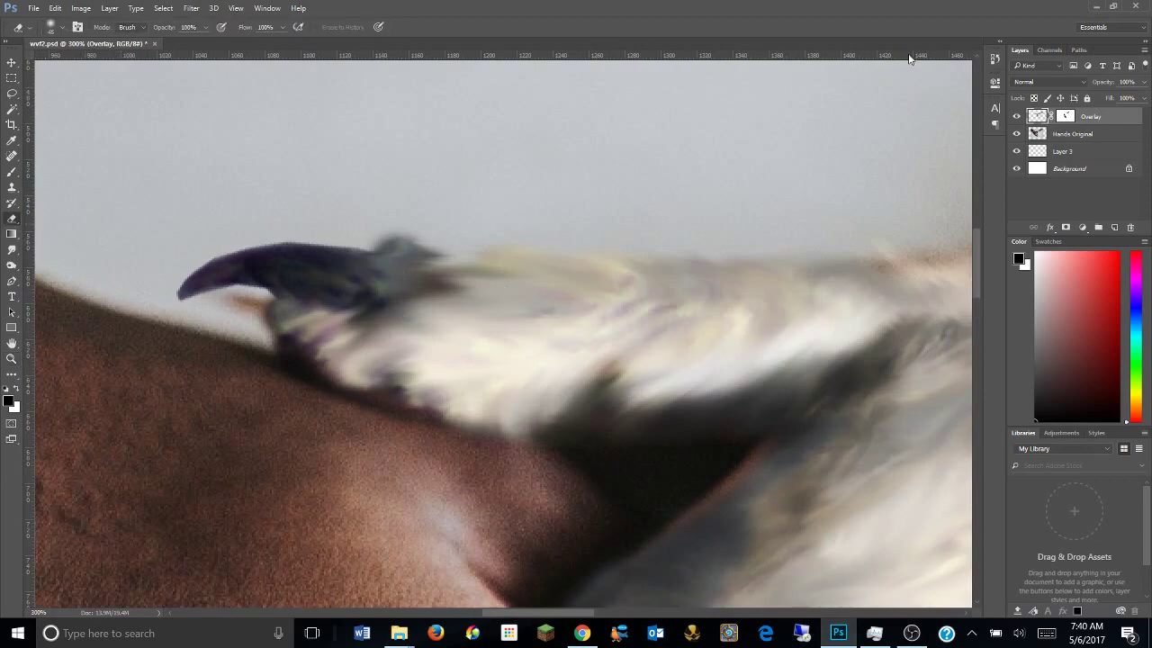
key(7)
key(5)
key(0)
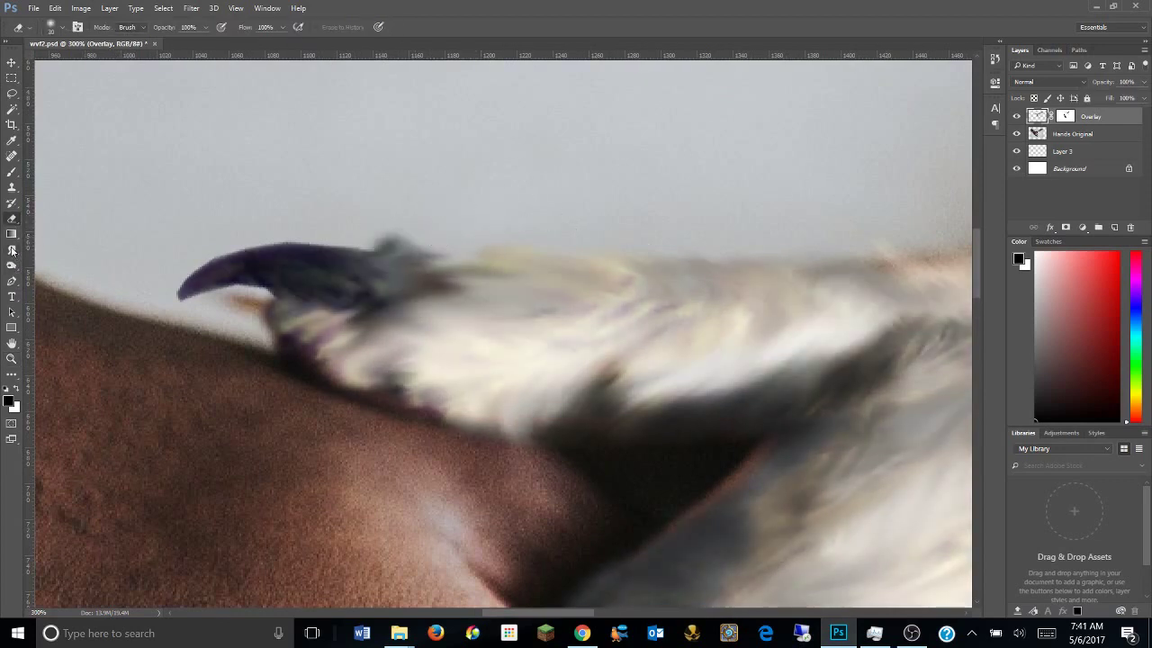
Toggle the Overlay layer off and on again, briefly lowering then restoring its full opacity.
click(11, 252)
click(1017, 117)
click(1016, 117)
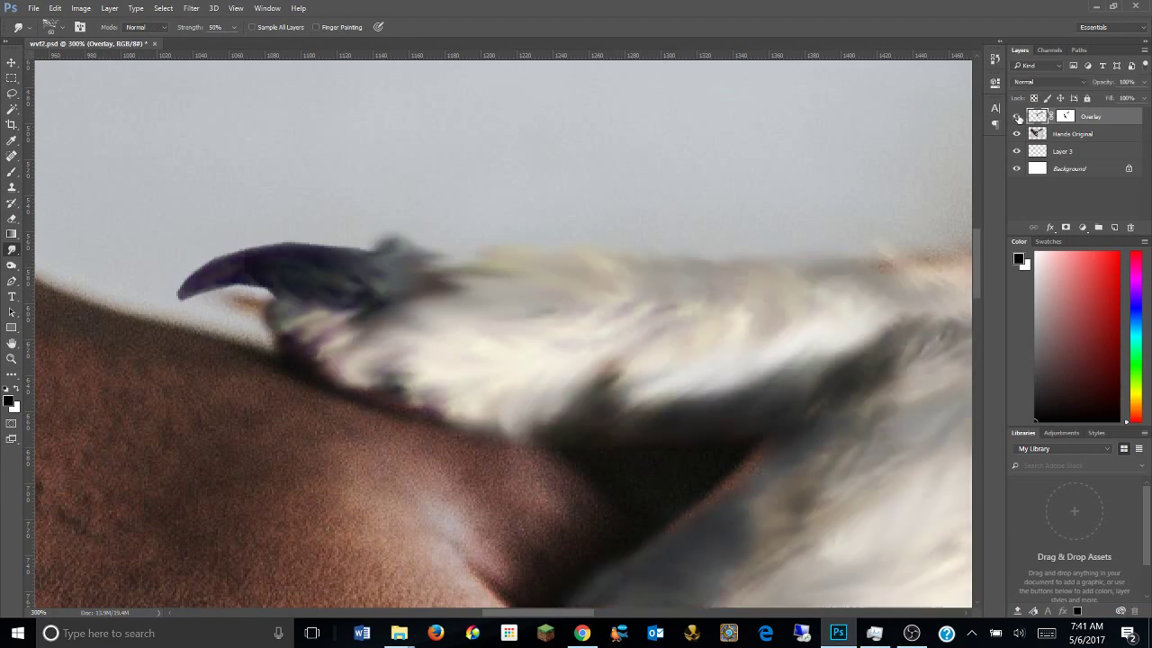
click(1018, 117)
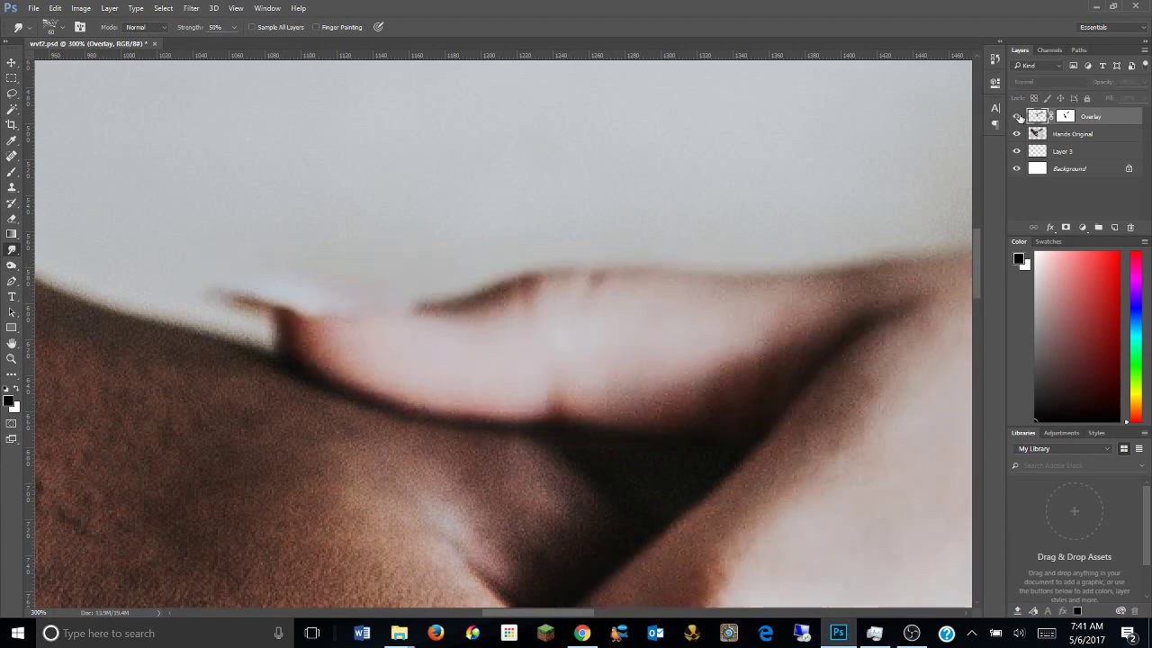
click(1017, 117)
click(1017, 117)
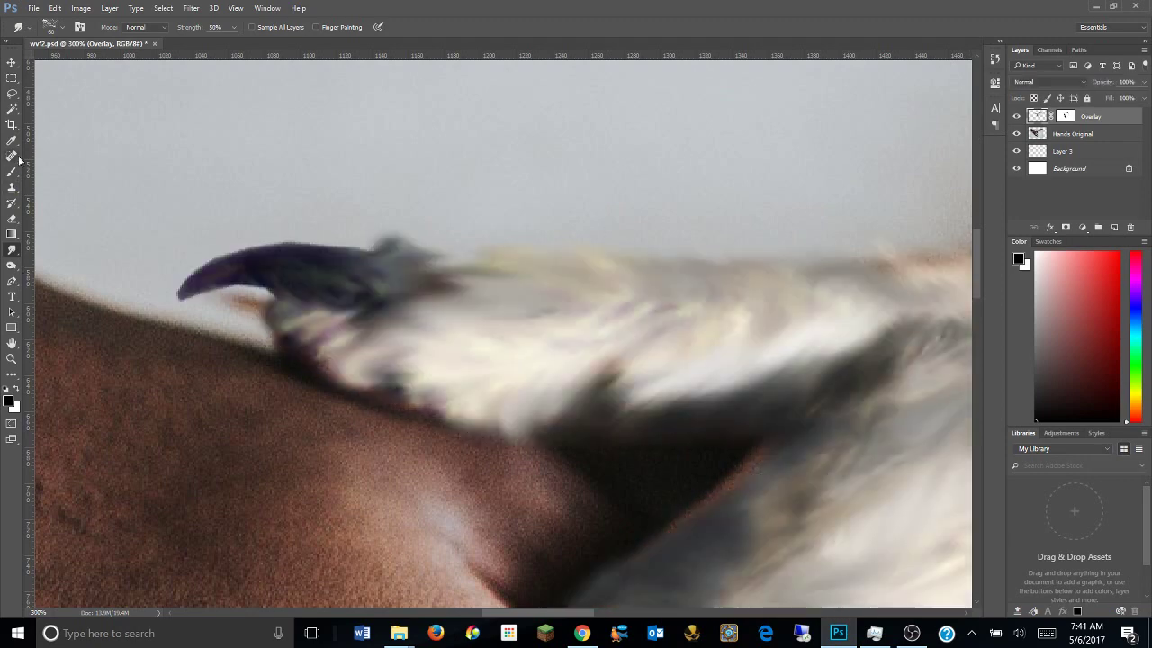
key(e)
drag(1101, 82, 1094, 81)
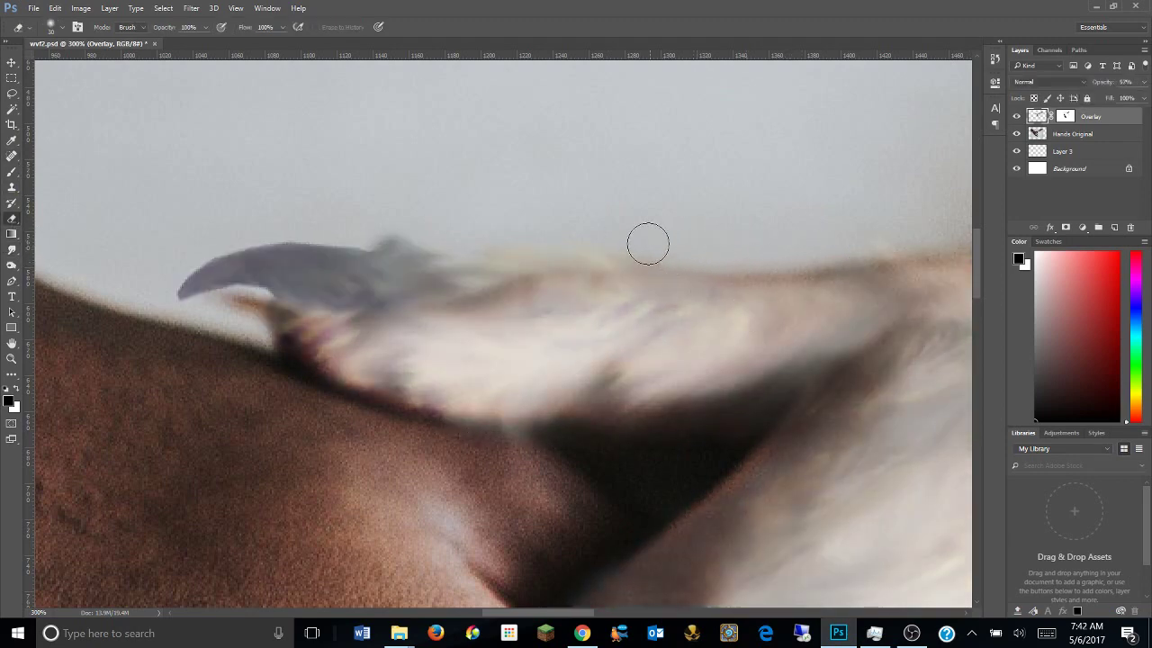
click(1017, 117)
Smudge the white fur edge near the claw into soft strands.
mouse_move(734, 256)
mouse_down()
mouse_move(644, 245)
mouse_move(428, 272)
mouse_up()
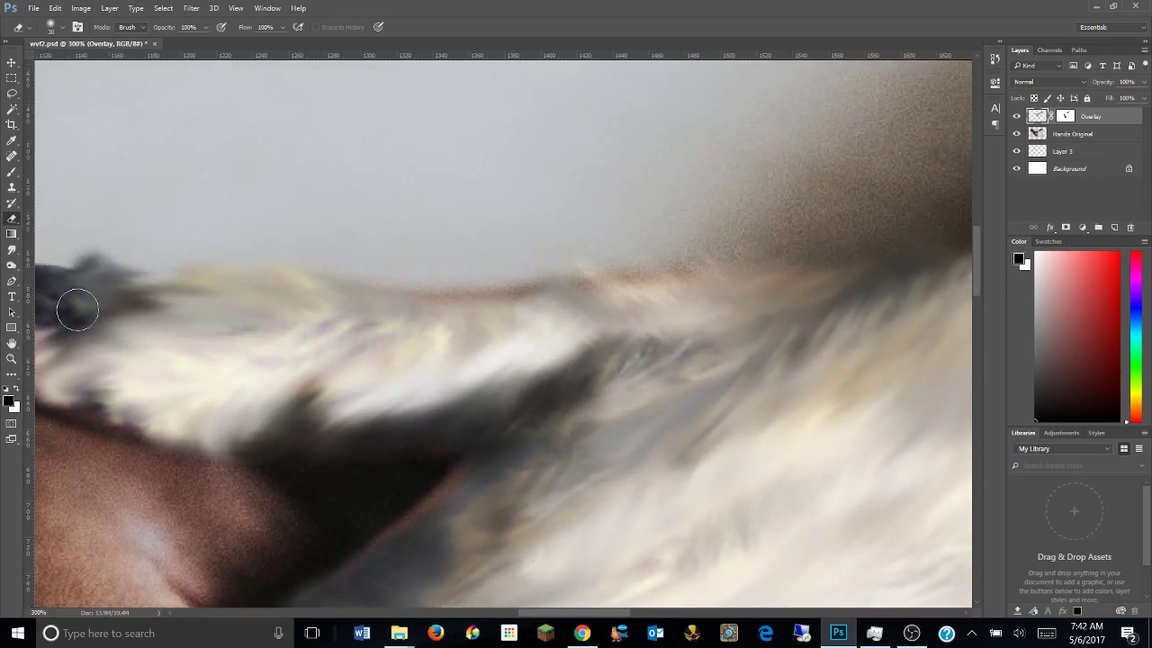
key(r)
mouse_move(699, 289)
mouse_down()
mouse_move(412, 321)
mouse_move(283, 244)
mouse_move(341, 273)
mouse_move(303, 347)
mouse_move(699, 383)
mouse_up()
mouse_move(630, 309)
mouse_down()
mouse_move(579, 308)
mouse_move(606, 430)
mouse_up()
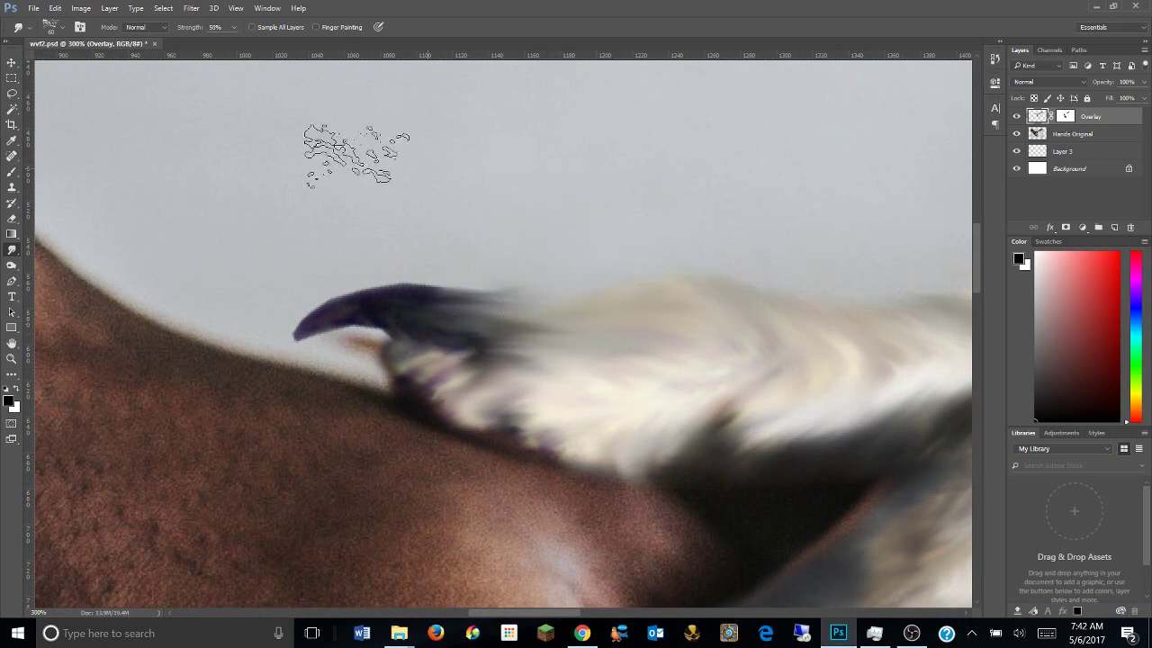
Set the Smudge brush to 50 px and zoom out to the whole composite.
click(12, 219)
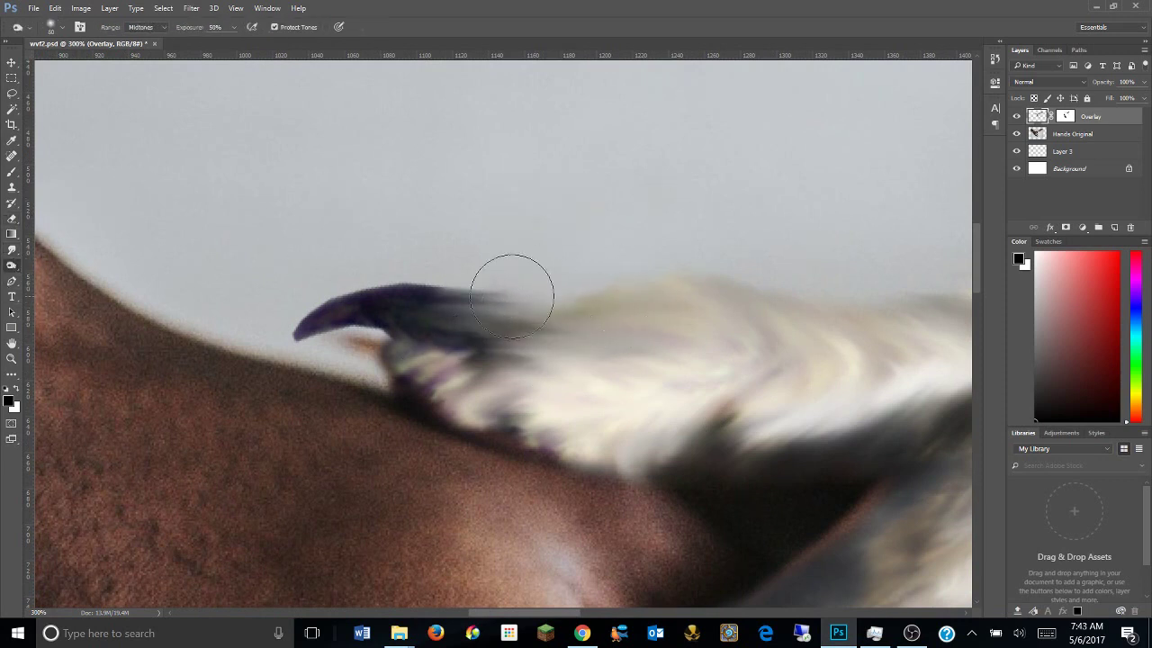
click(12, 249)
click(50, 27)
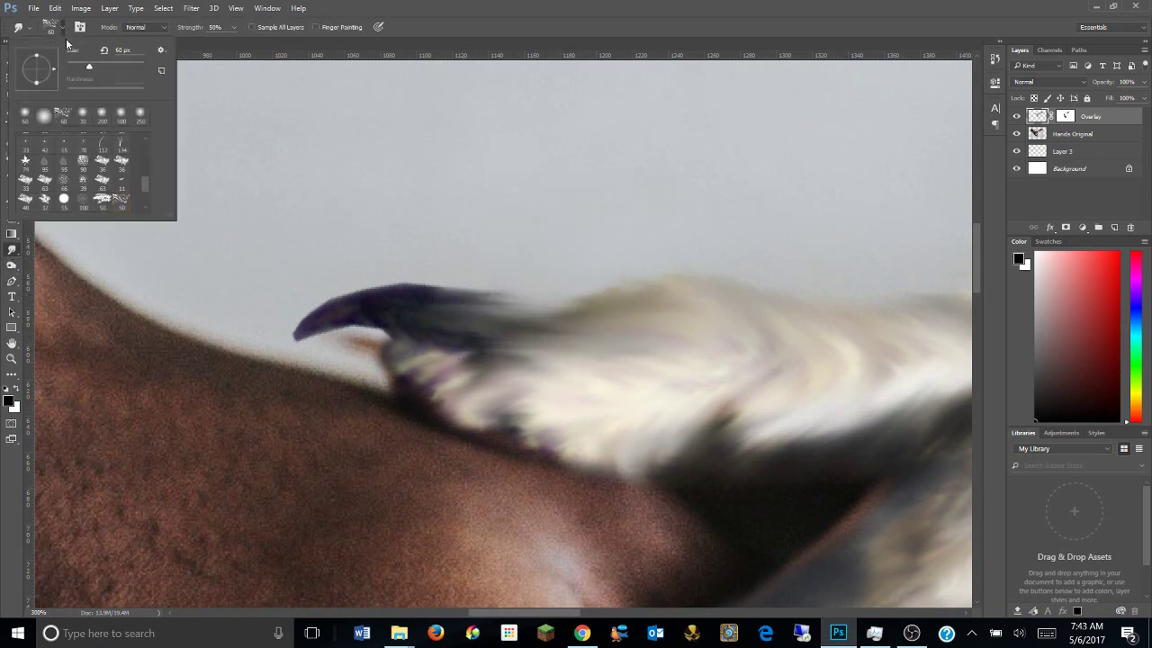
double_click(54, 144)
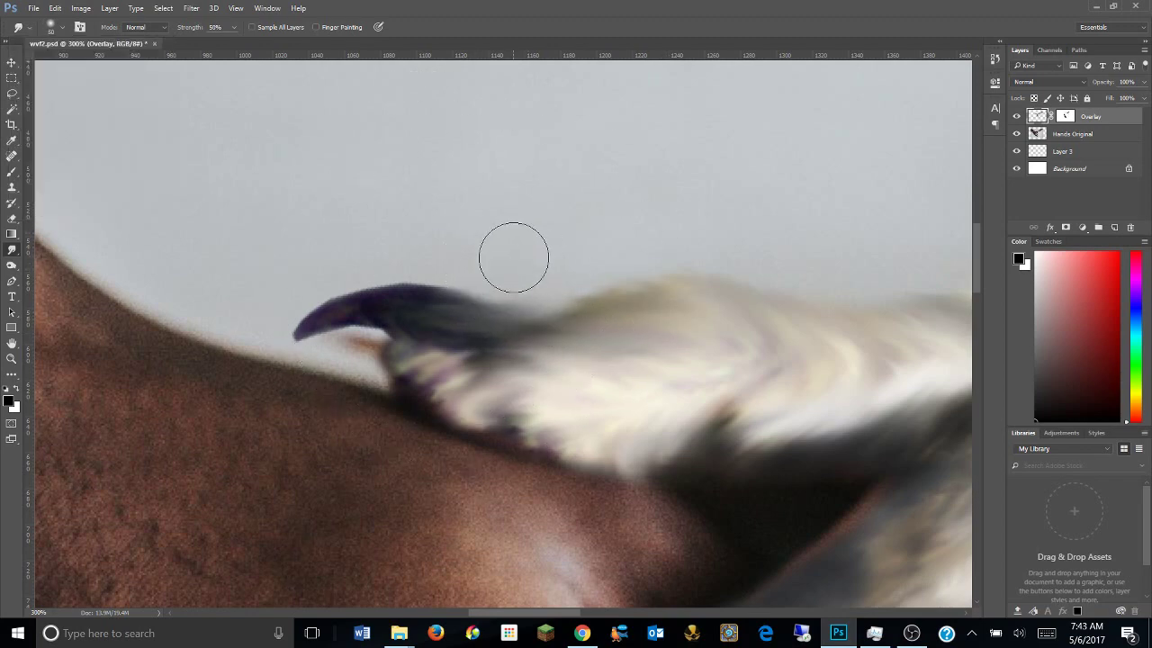
key(z)
key(ctrl+0)
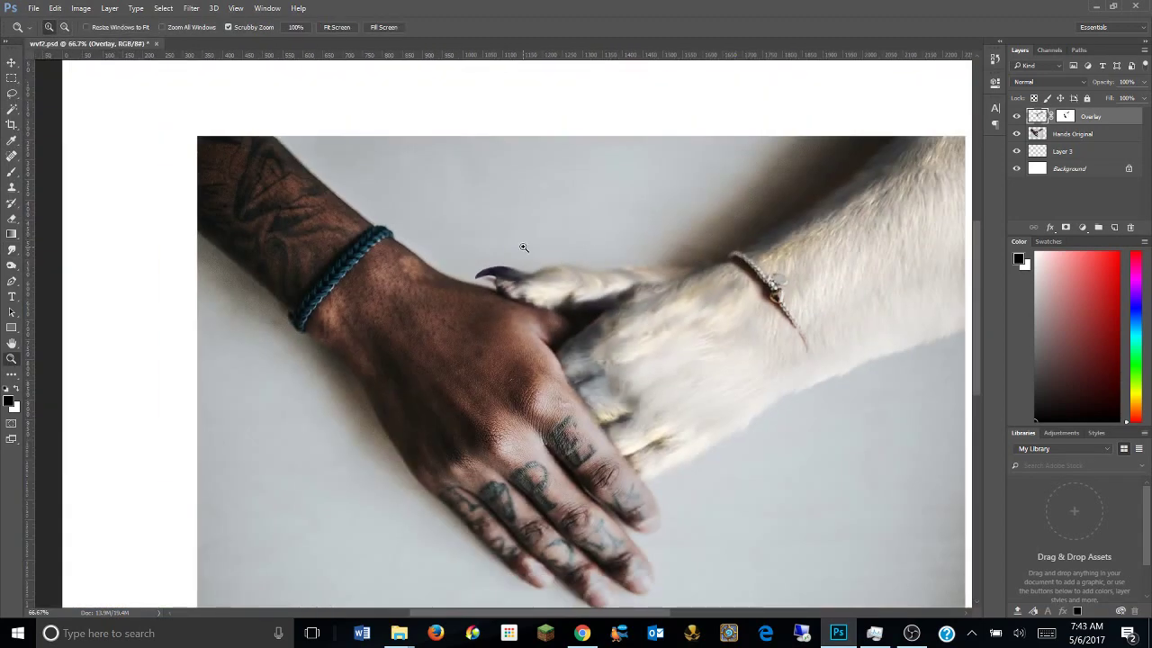
drag(523, 247, 564, 252)
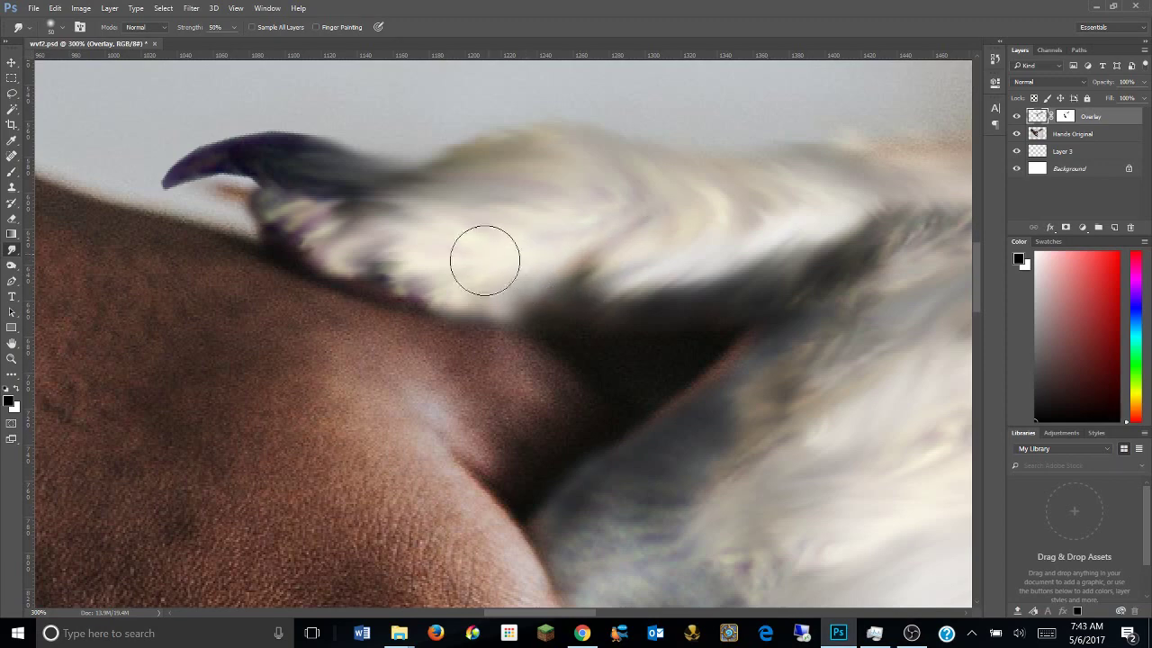
ctrl+alt+click(342, 194)
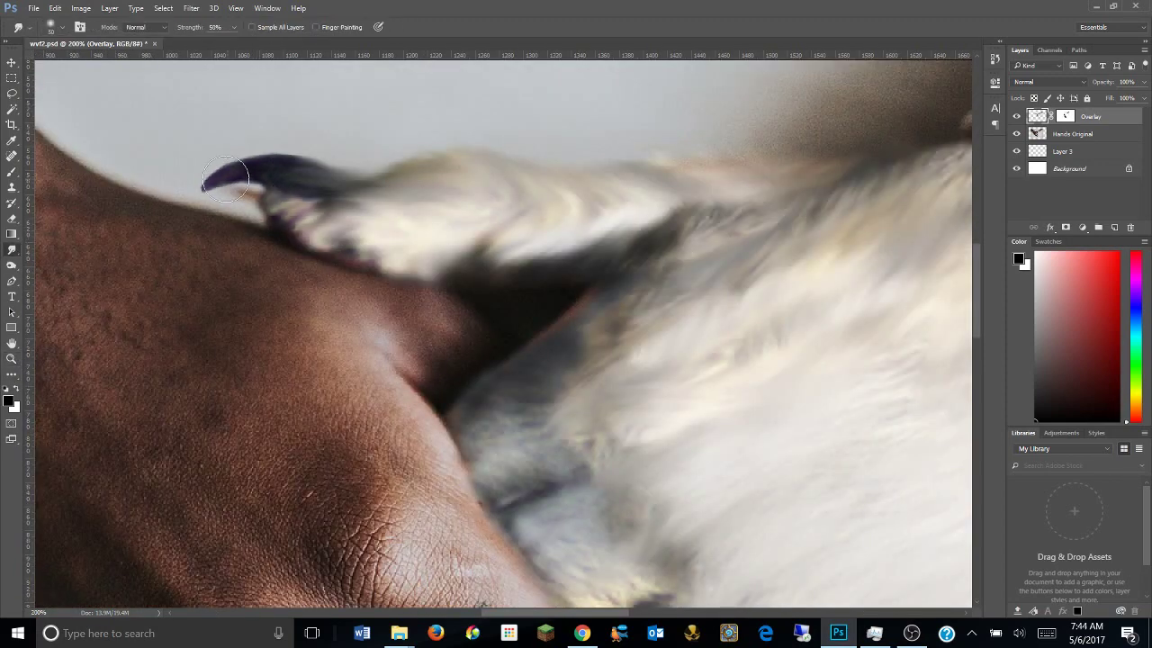
click(1066, 117)
click(1050, 49)
click(1014, 129)
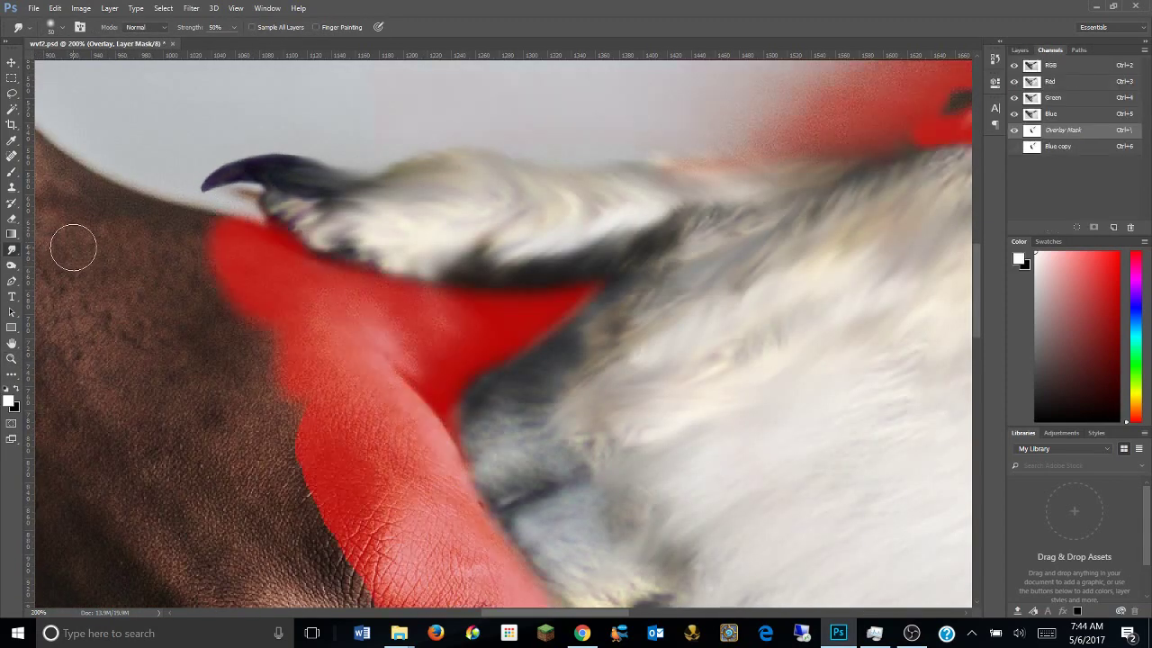
click(1014, 130)
click(1020, 49)
click(1015, 117)
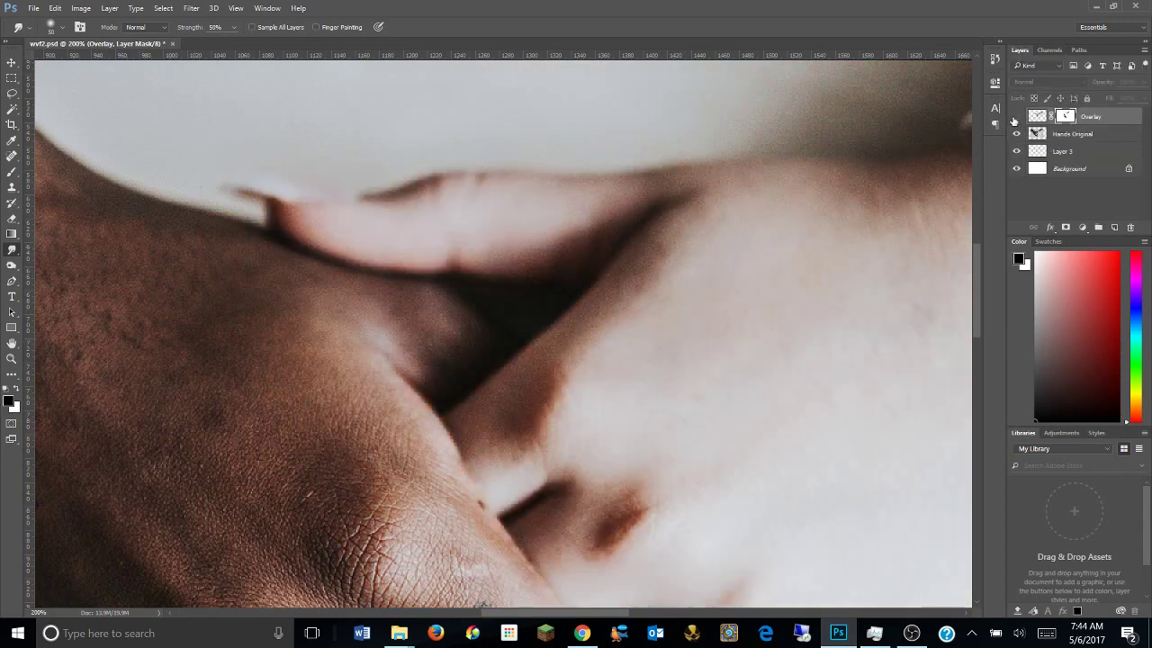
click(12, 186)
click(1071, 133)
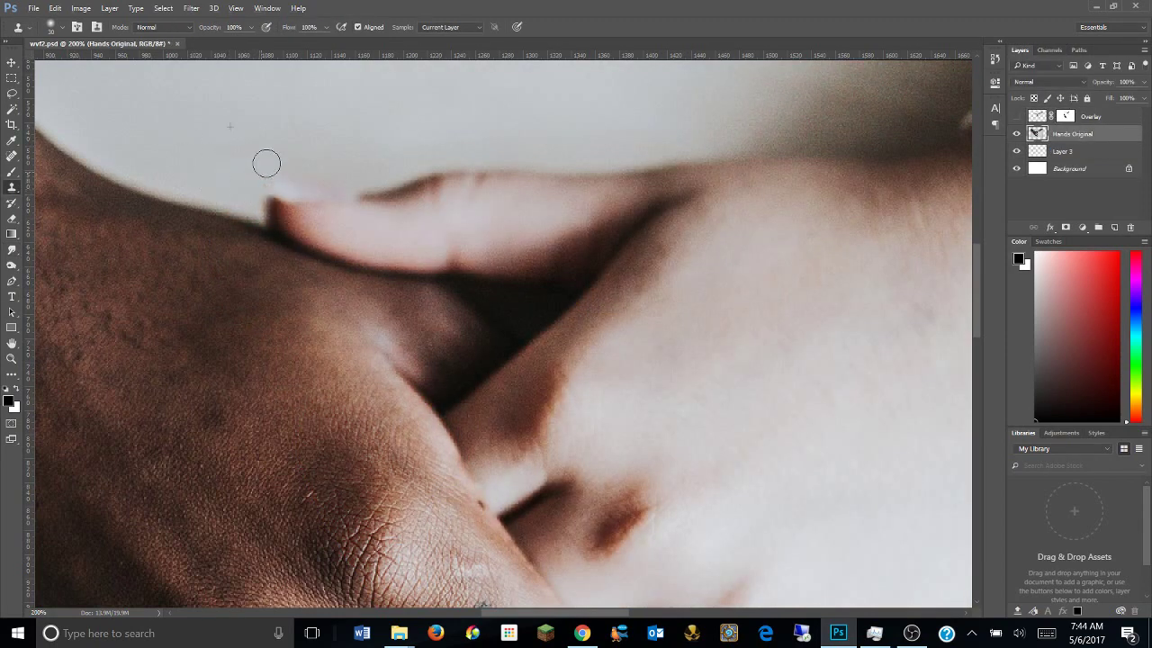
click(1017, 116)
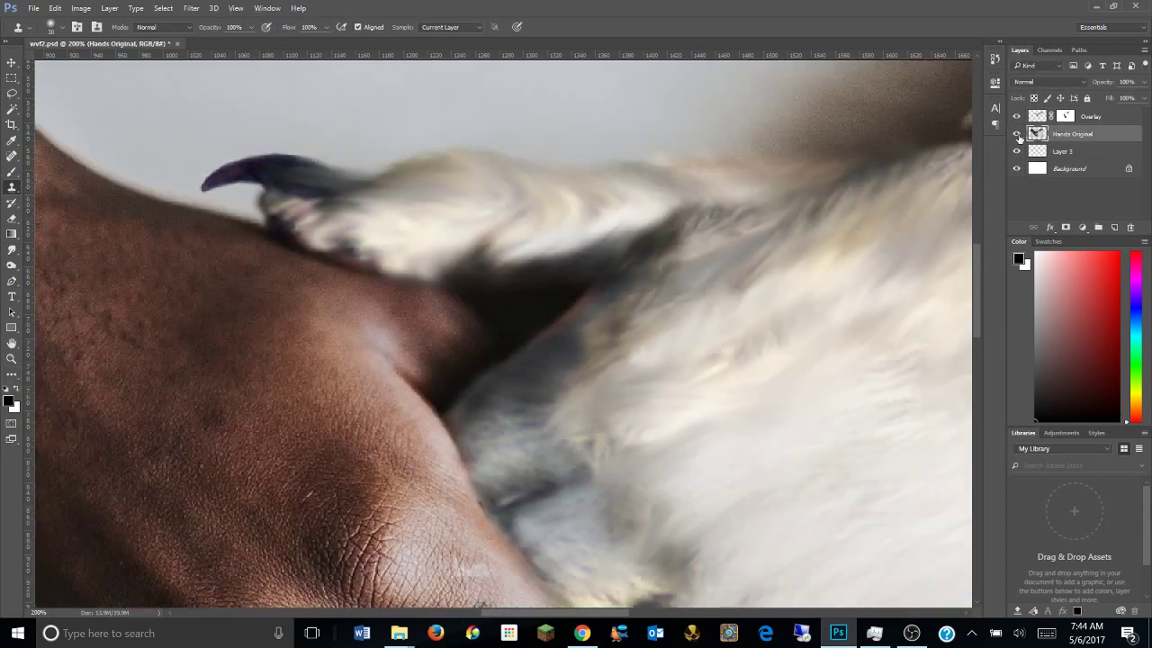
key(z)
key(ctrl+minus)
key(ctrl+minus)
key(ctrl+minus)
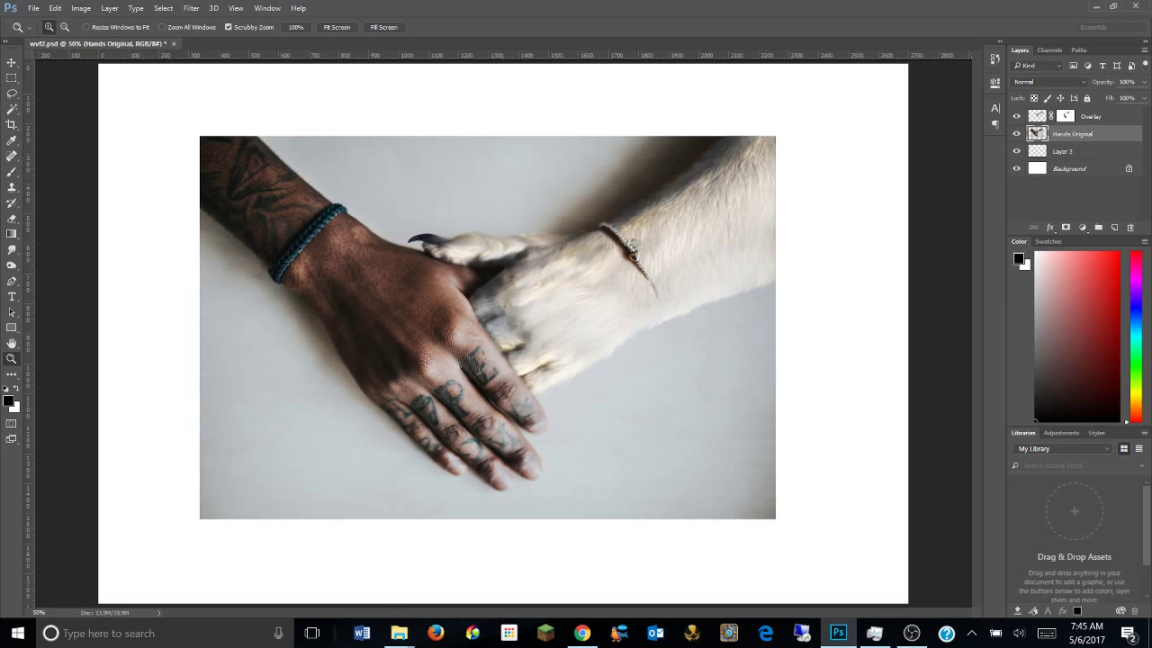
Zoom in on the paw near the bracelet and smudge its upper fur edge on the Overlay layer.
key(r)
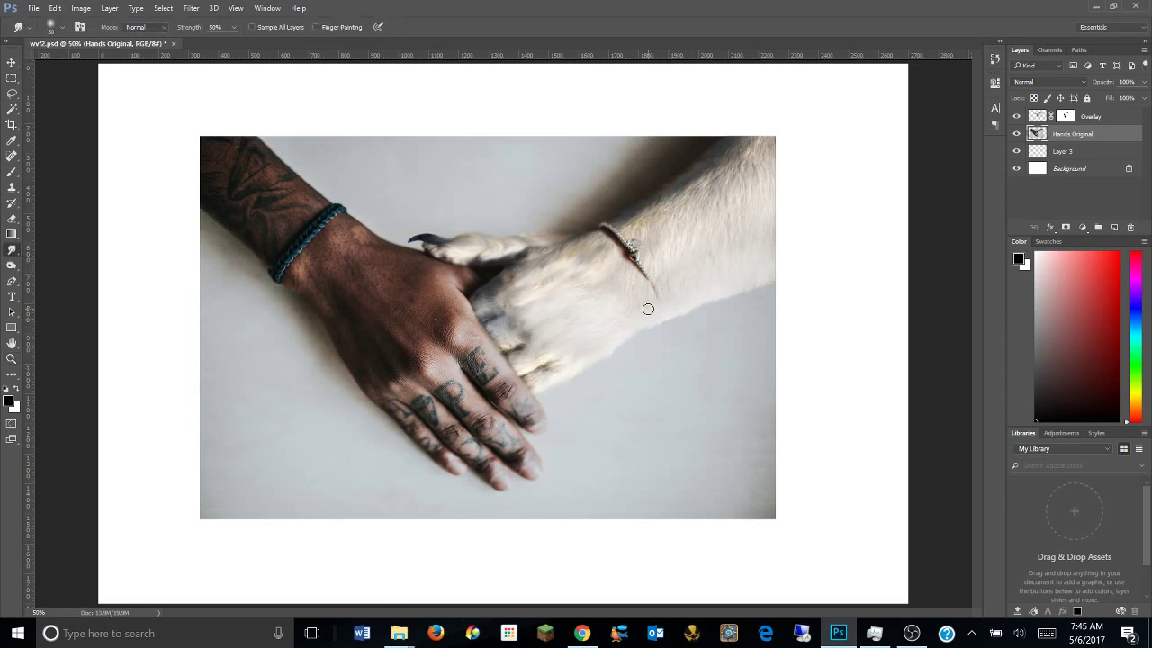
key(z)
alt+click(404, 339)
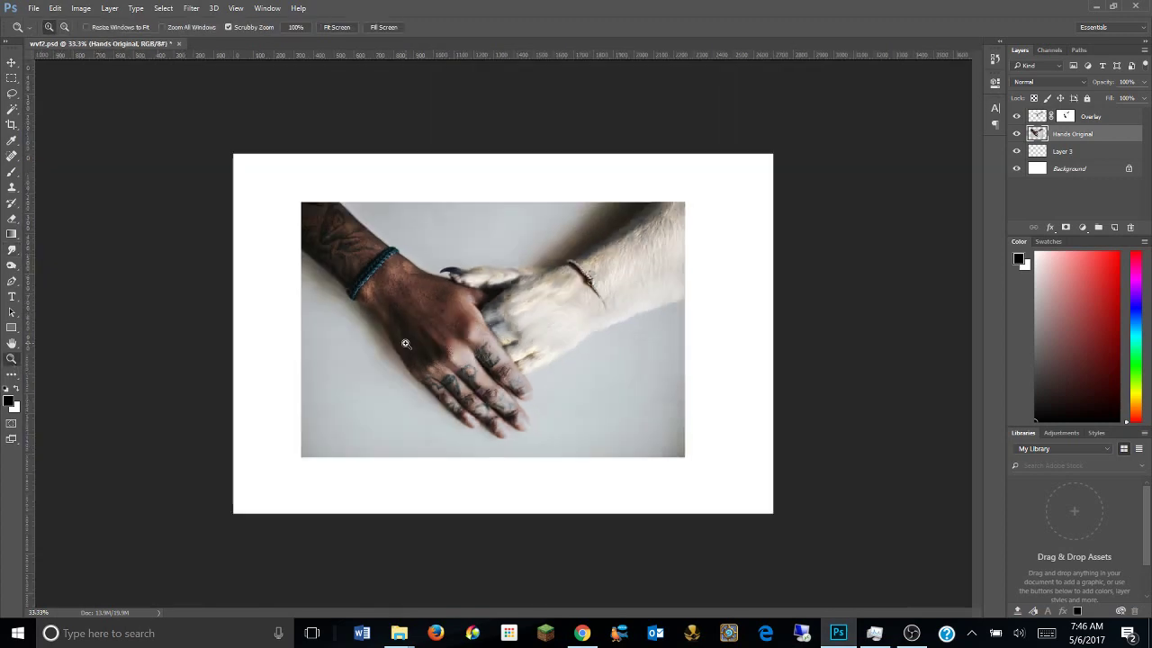
click(552, 297)
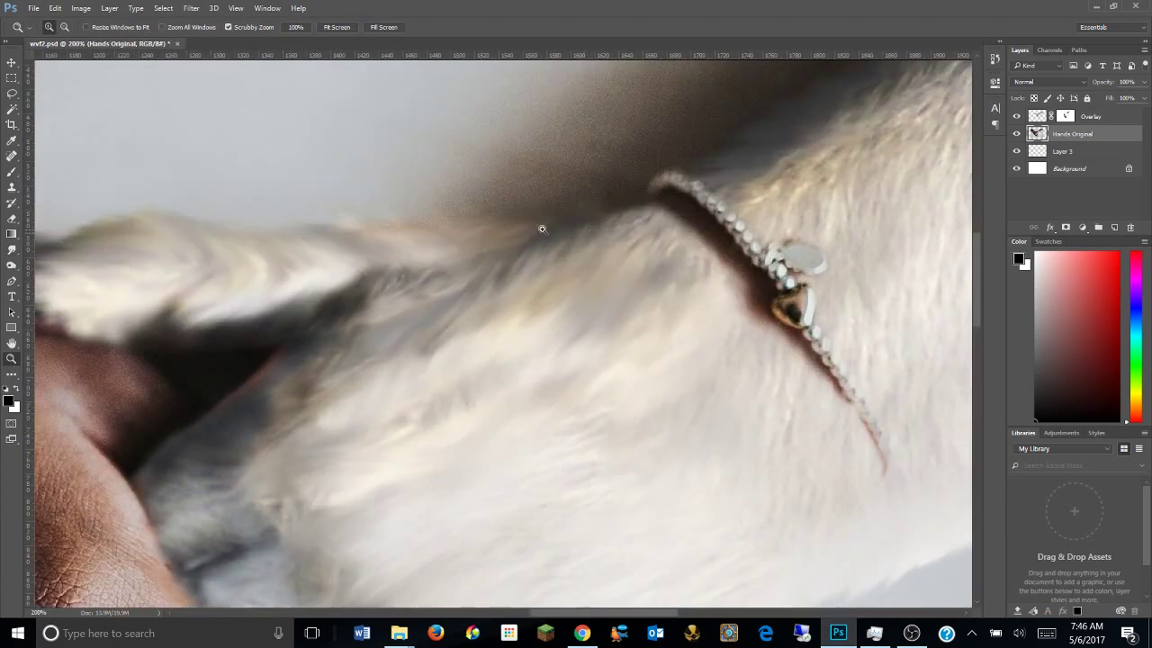
key(r)
key(alt+bracketright)
mouse_move(387, 279)
mouse_down()
mouse_move(373, 278)
mouse_move(489, 278)
mouse_move(617, 231)
mouse_move(513, 252)
mouse_move(463, 237)
mouse_move(399, 249)
mouse_move(388, 224)
mouse_move(538, 259)
mouse_move(521, 244)
mouse_move(491, 260)
mouse_move(501, 306)
mouse_up()
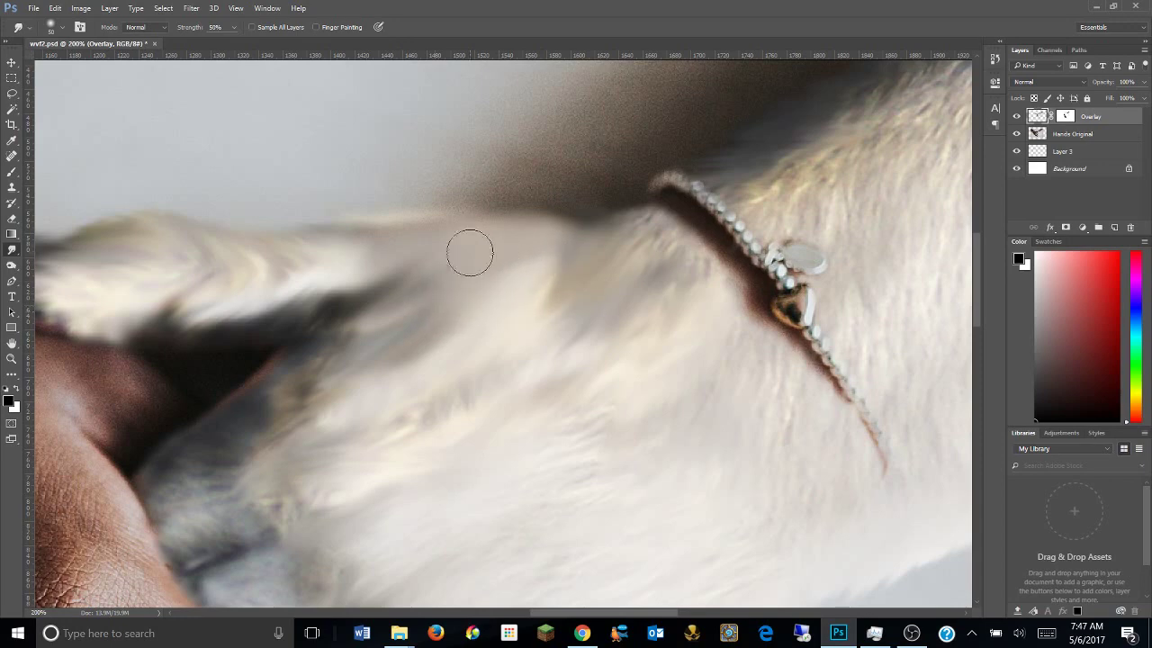
Smooth the paw fur with Clone Stamp, darken its top with Burn, then zoom out to 50%.
key(z)
alt+click(575, 312)
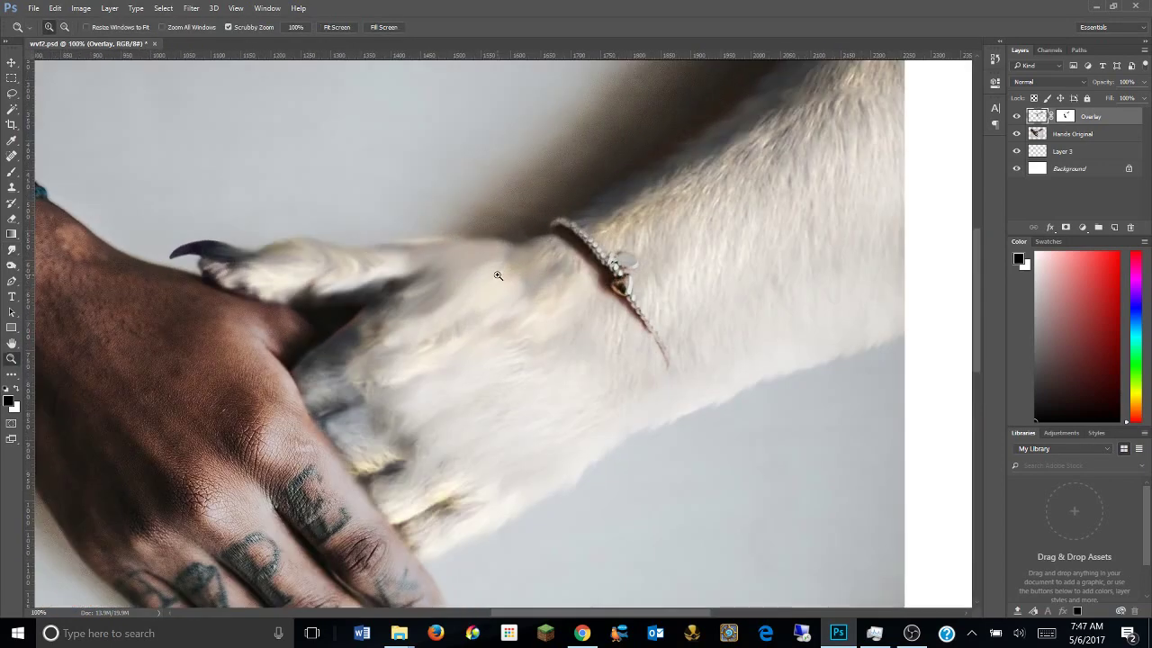
key(s)
mouse_move(450, 278)
mouse_down()
mouse_move(514, 264)
mouse_move(468, 339)
mouse_up()
key(r)
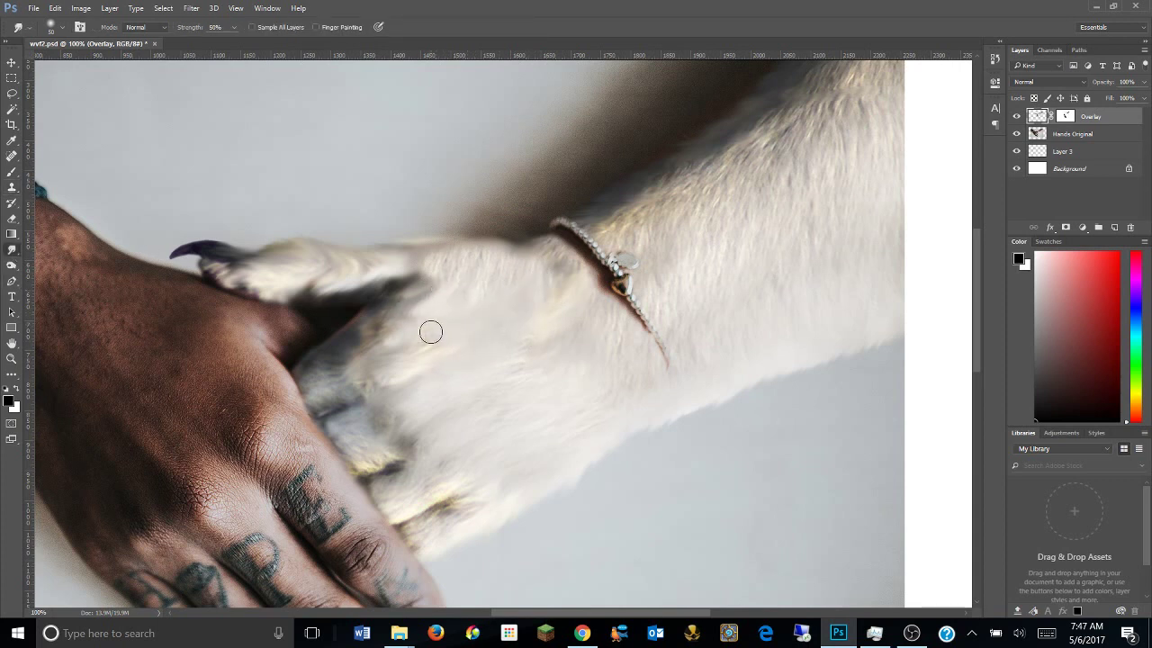
key(o)
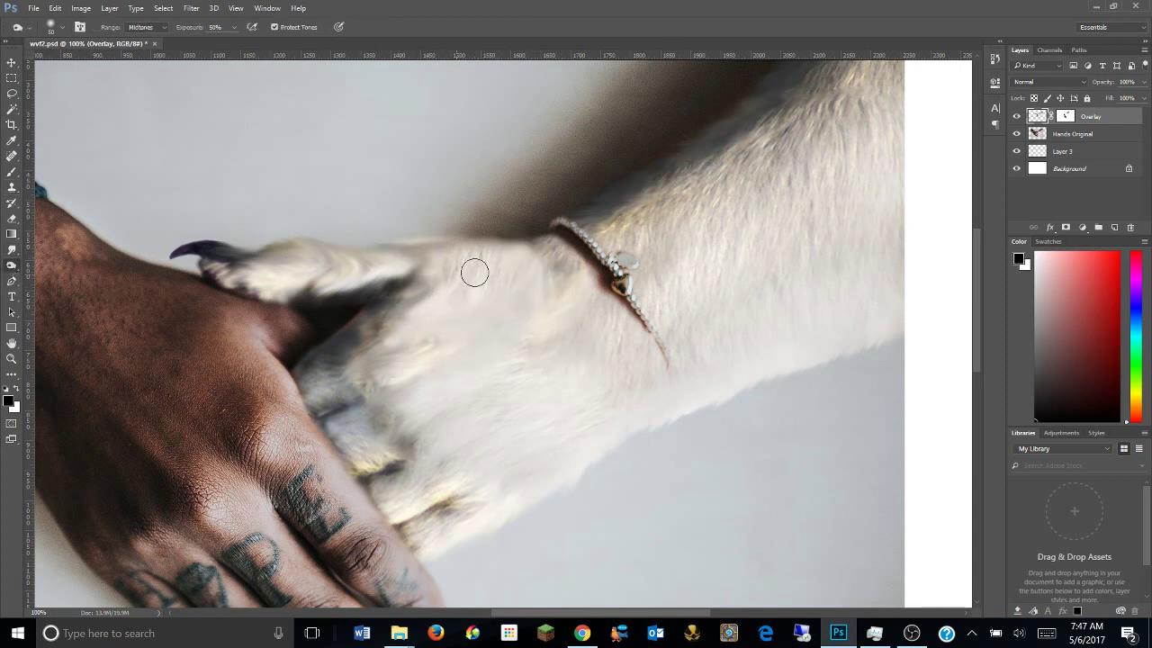
mouse_move(474, 267)
mouse_down()
mouse_move(518, 264)
mouse_move(407, 252)
mouse_move(438, 317)
mouse_move(343, 385)
mouse_move(490, 408)
mouse_up()
click(12, 358)
alt+click(595, 305)
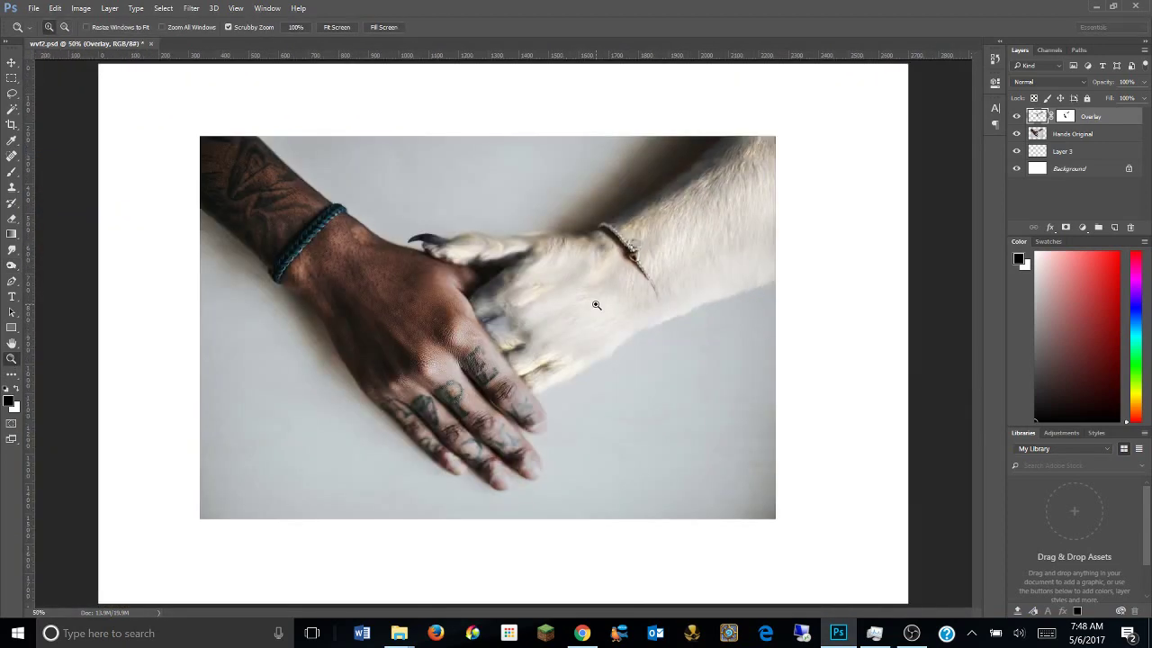
click(583, 633)
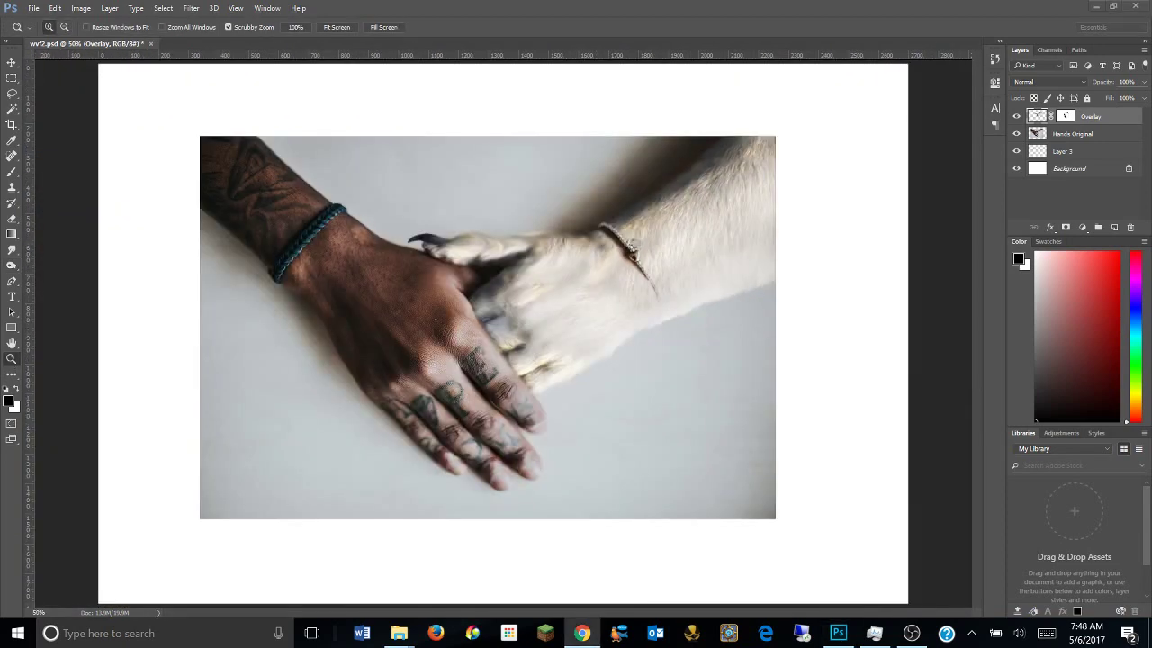